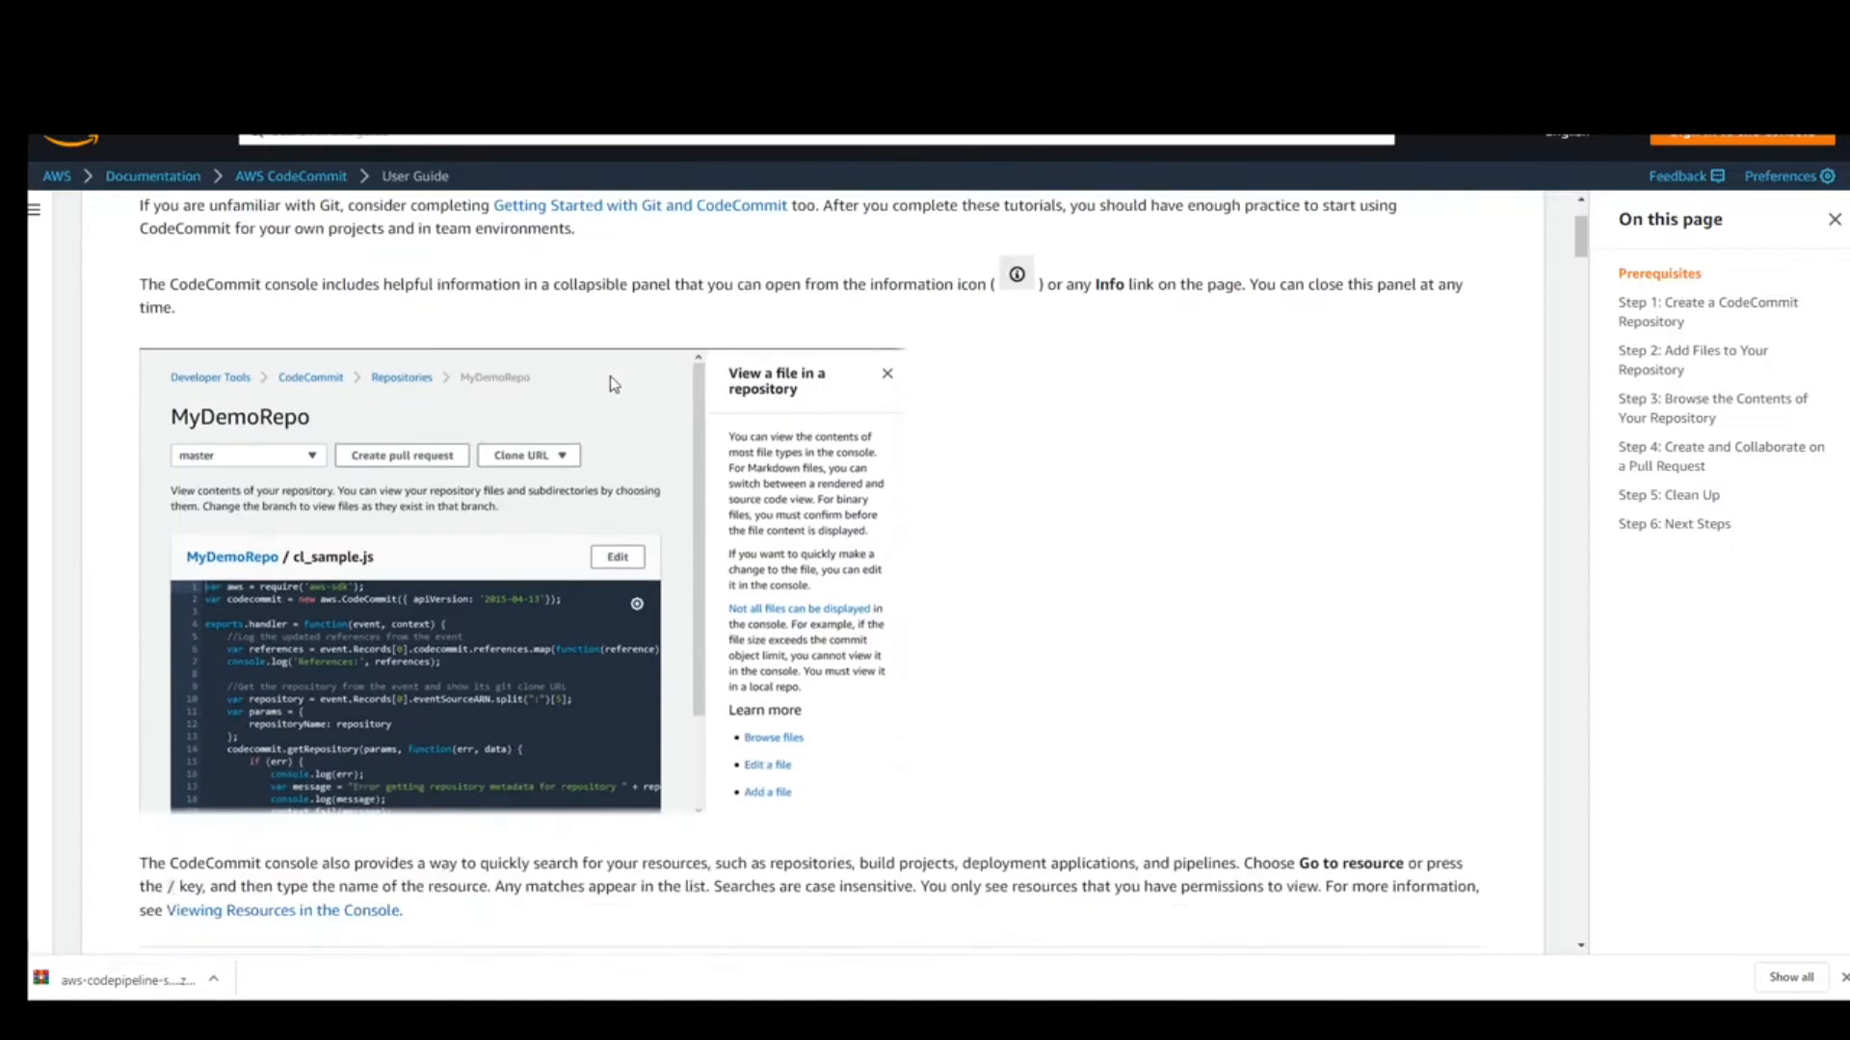
- Find the guide's section on creating a CodeCommit repository and open the CodeCommit service from the AWS Management Console
scroll(725, 473, up, 2)
scroll(725, 473, down, 10)
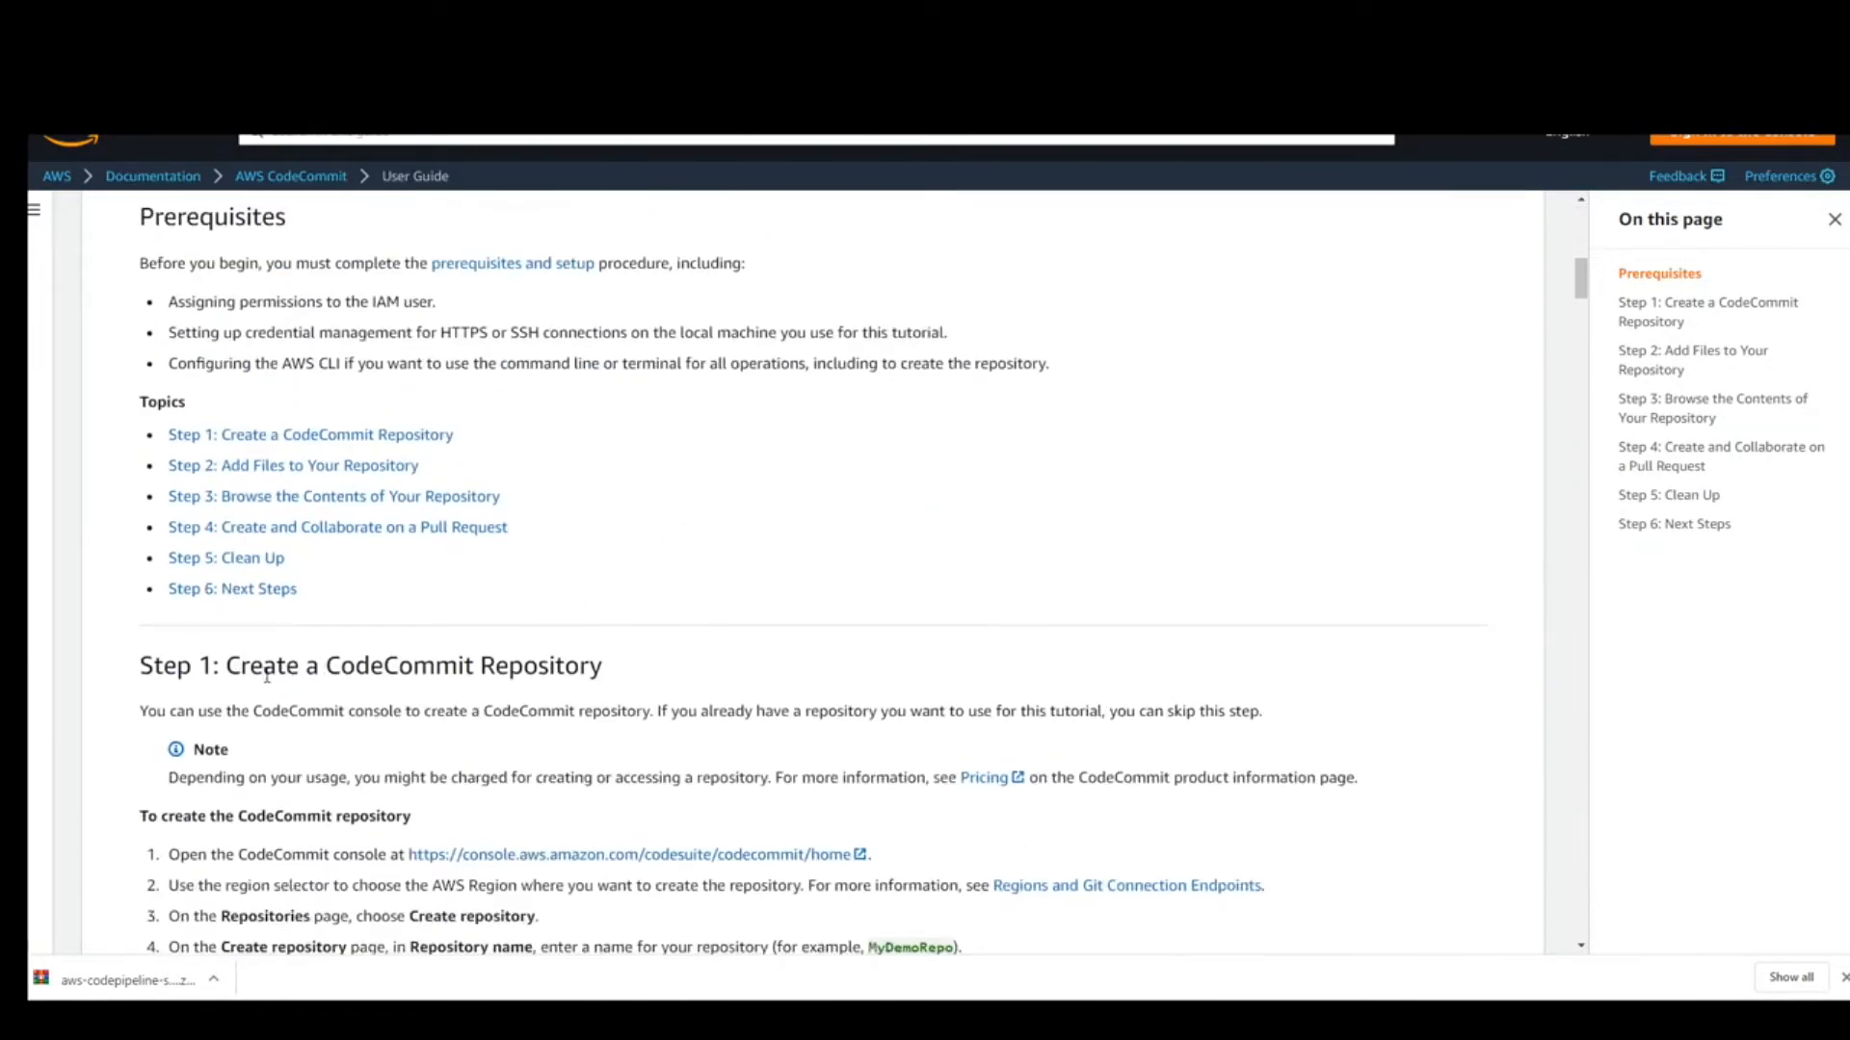
drag(224, 666, 737, 704)
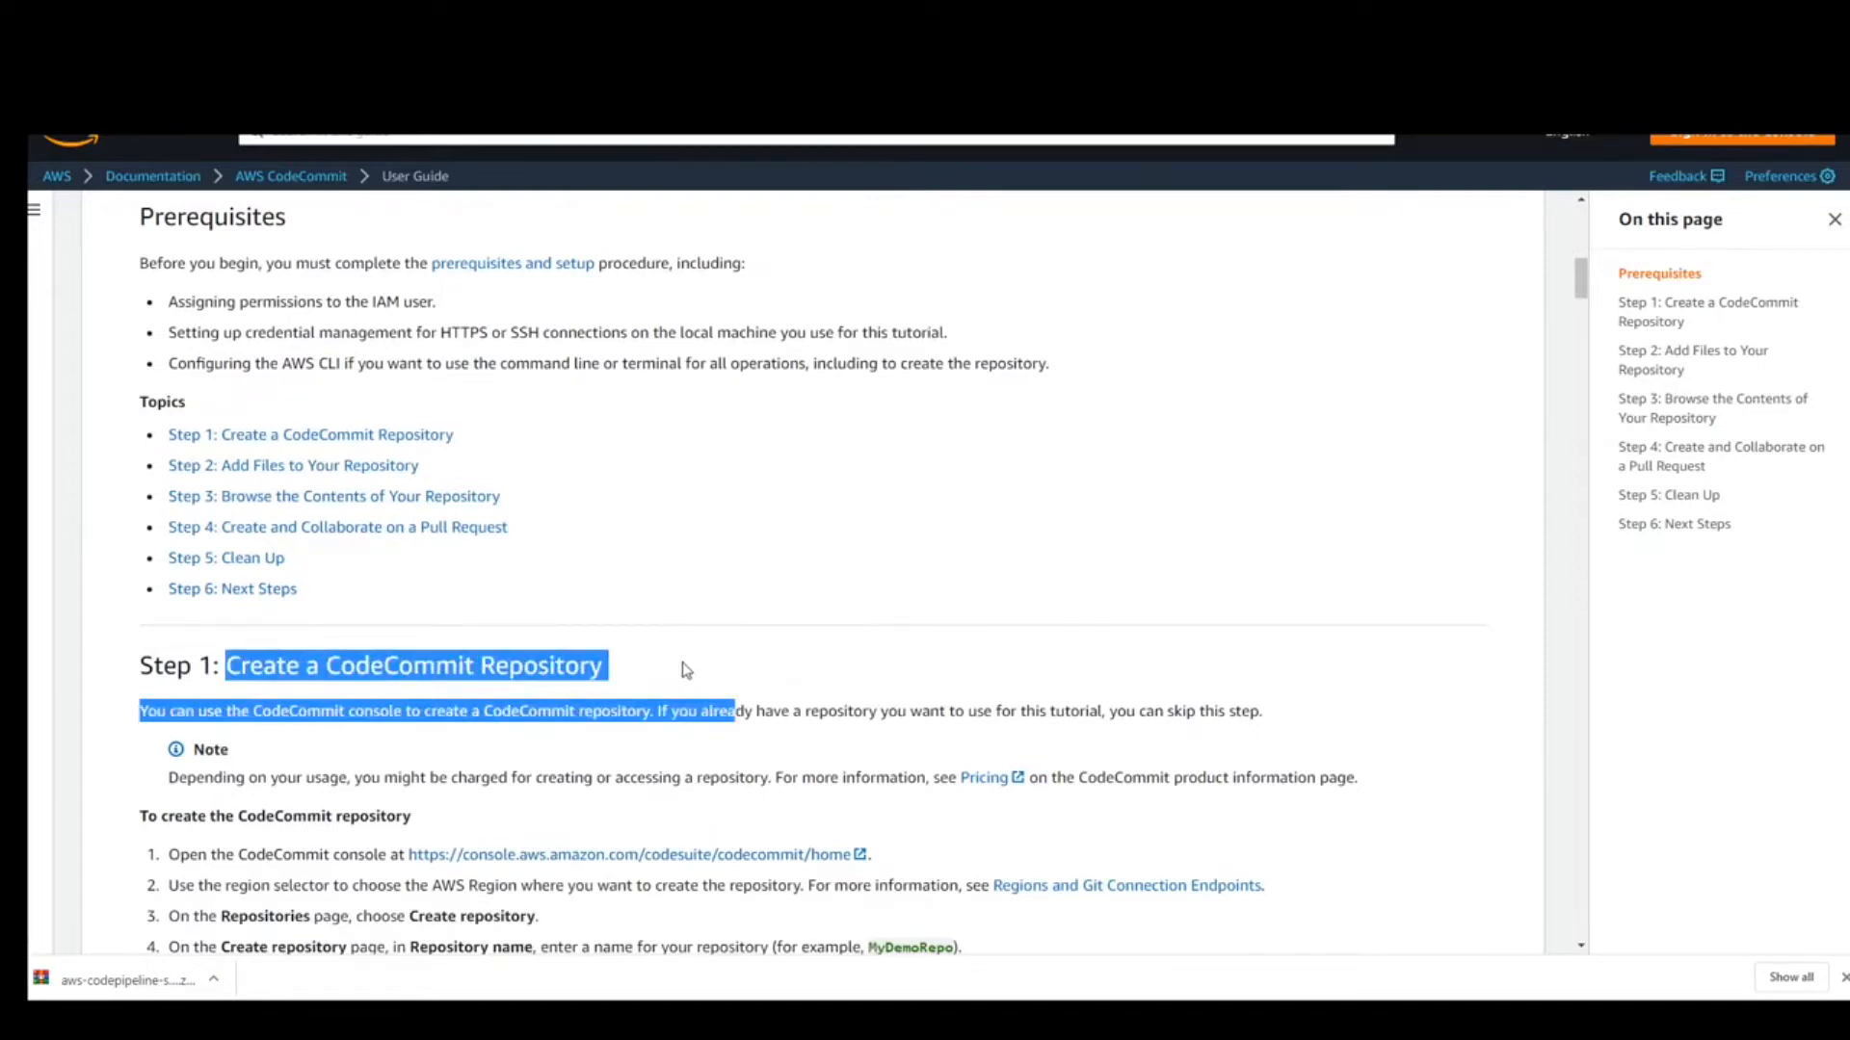
click(706, 718)
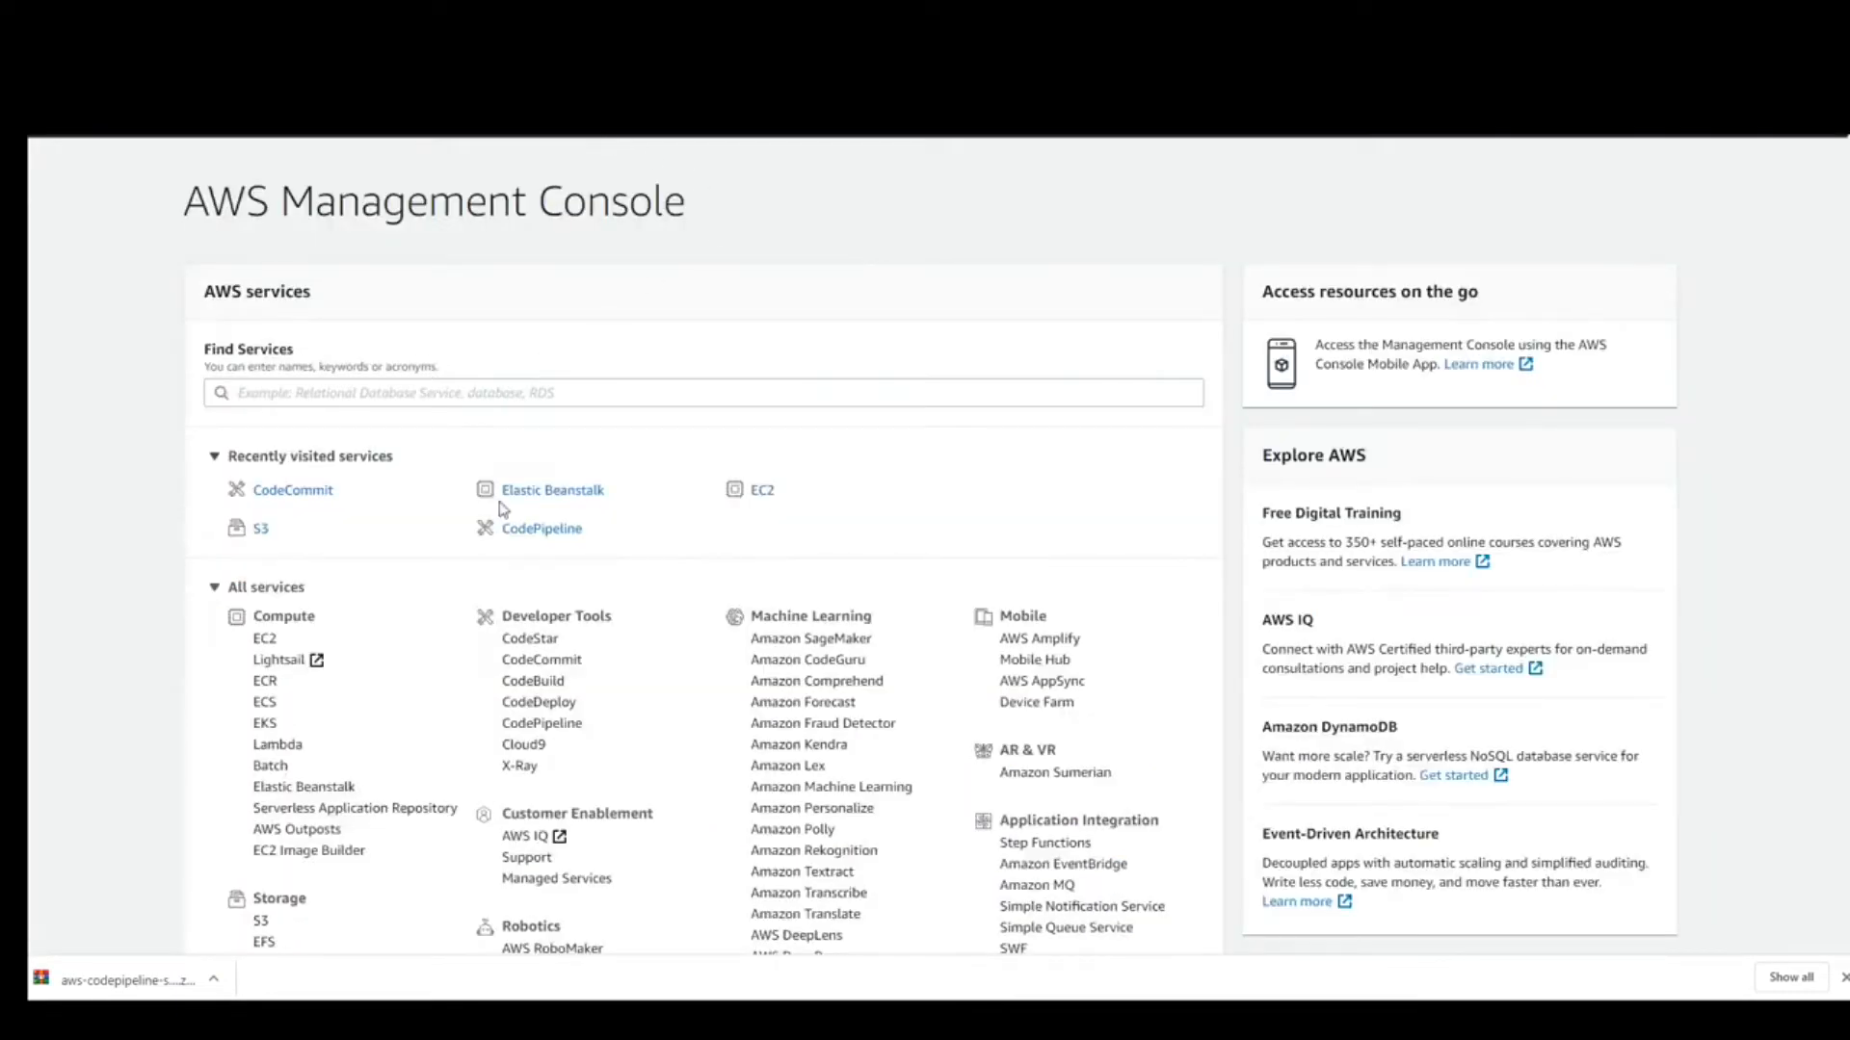
click(289, 497)
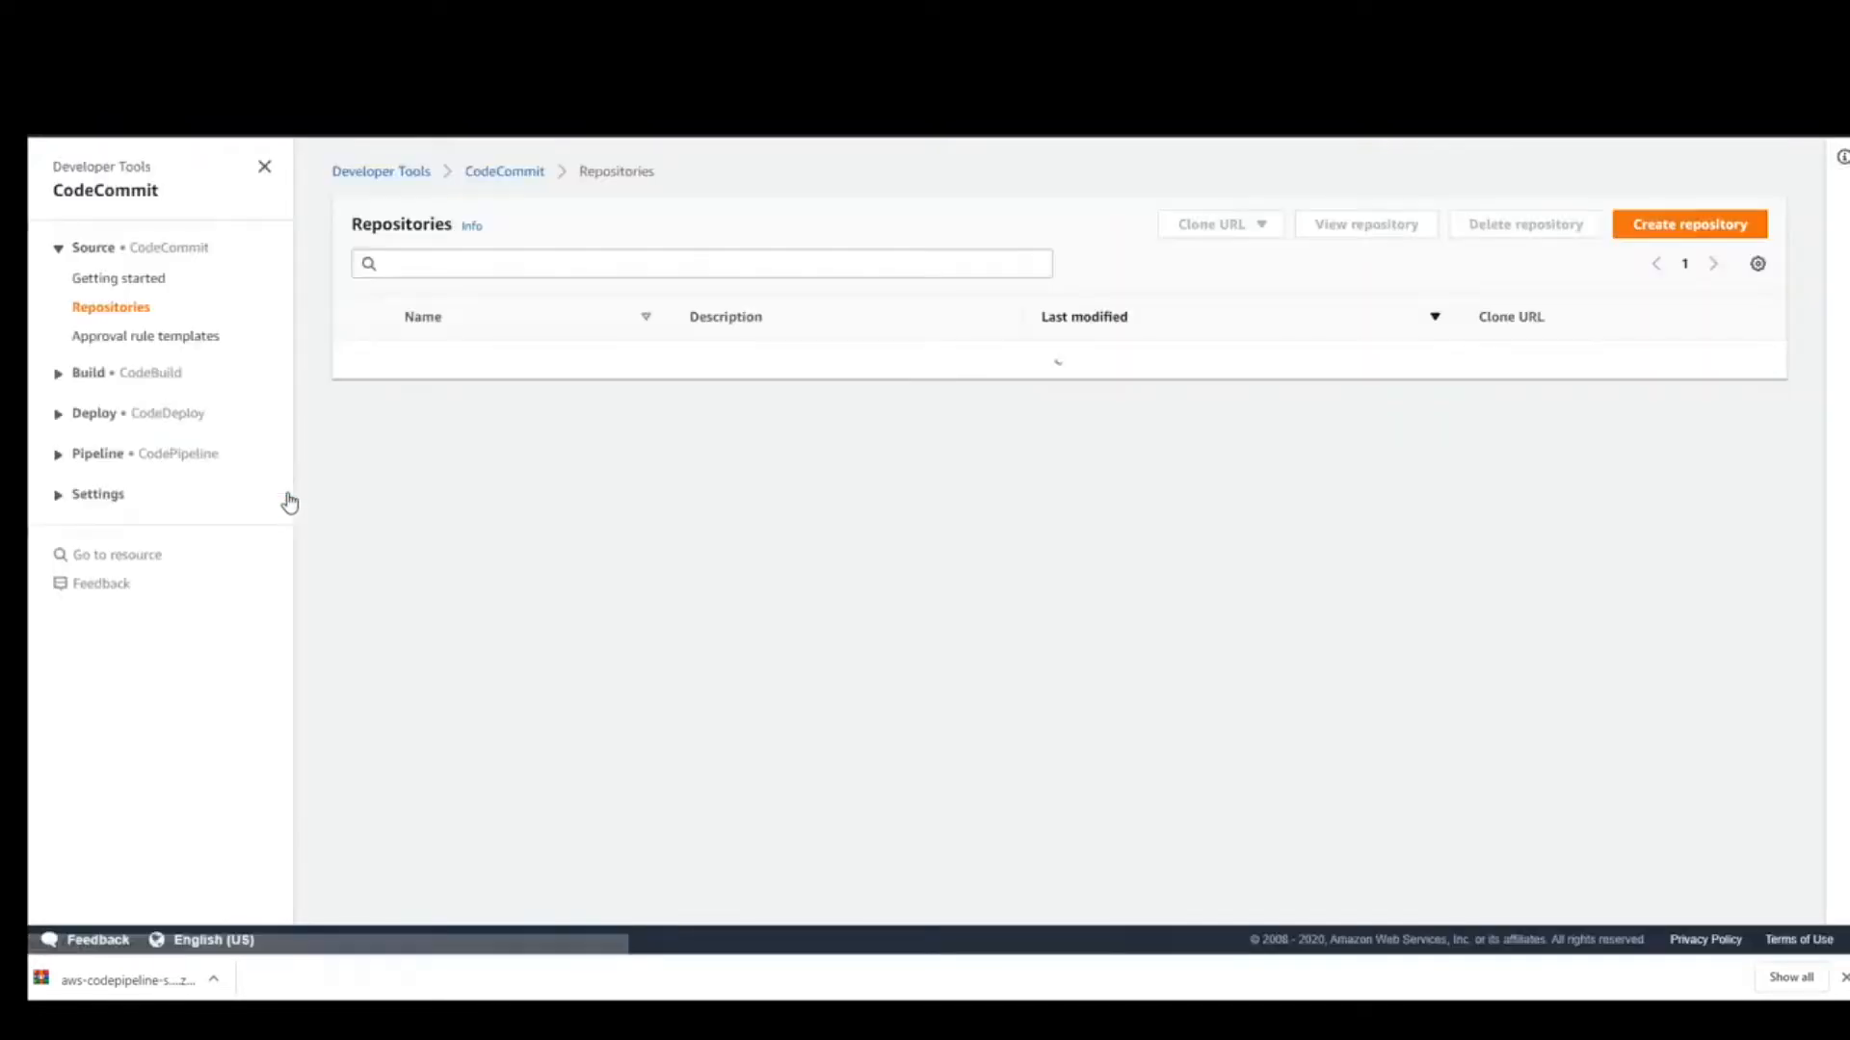
- Create a repository named "Demo-Repo" with the description "this is a demo"
click(1670, 230)
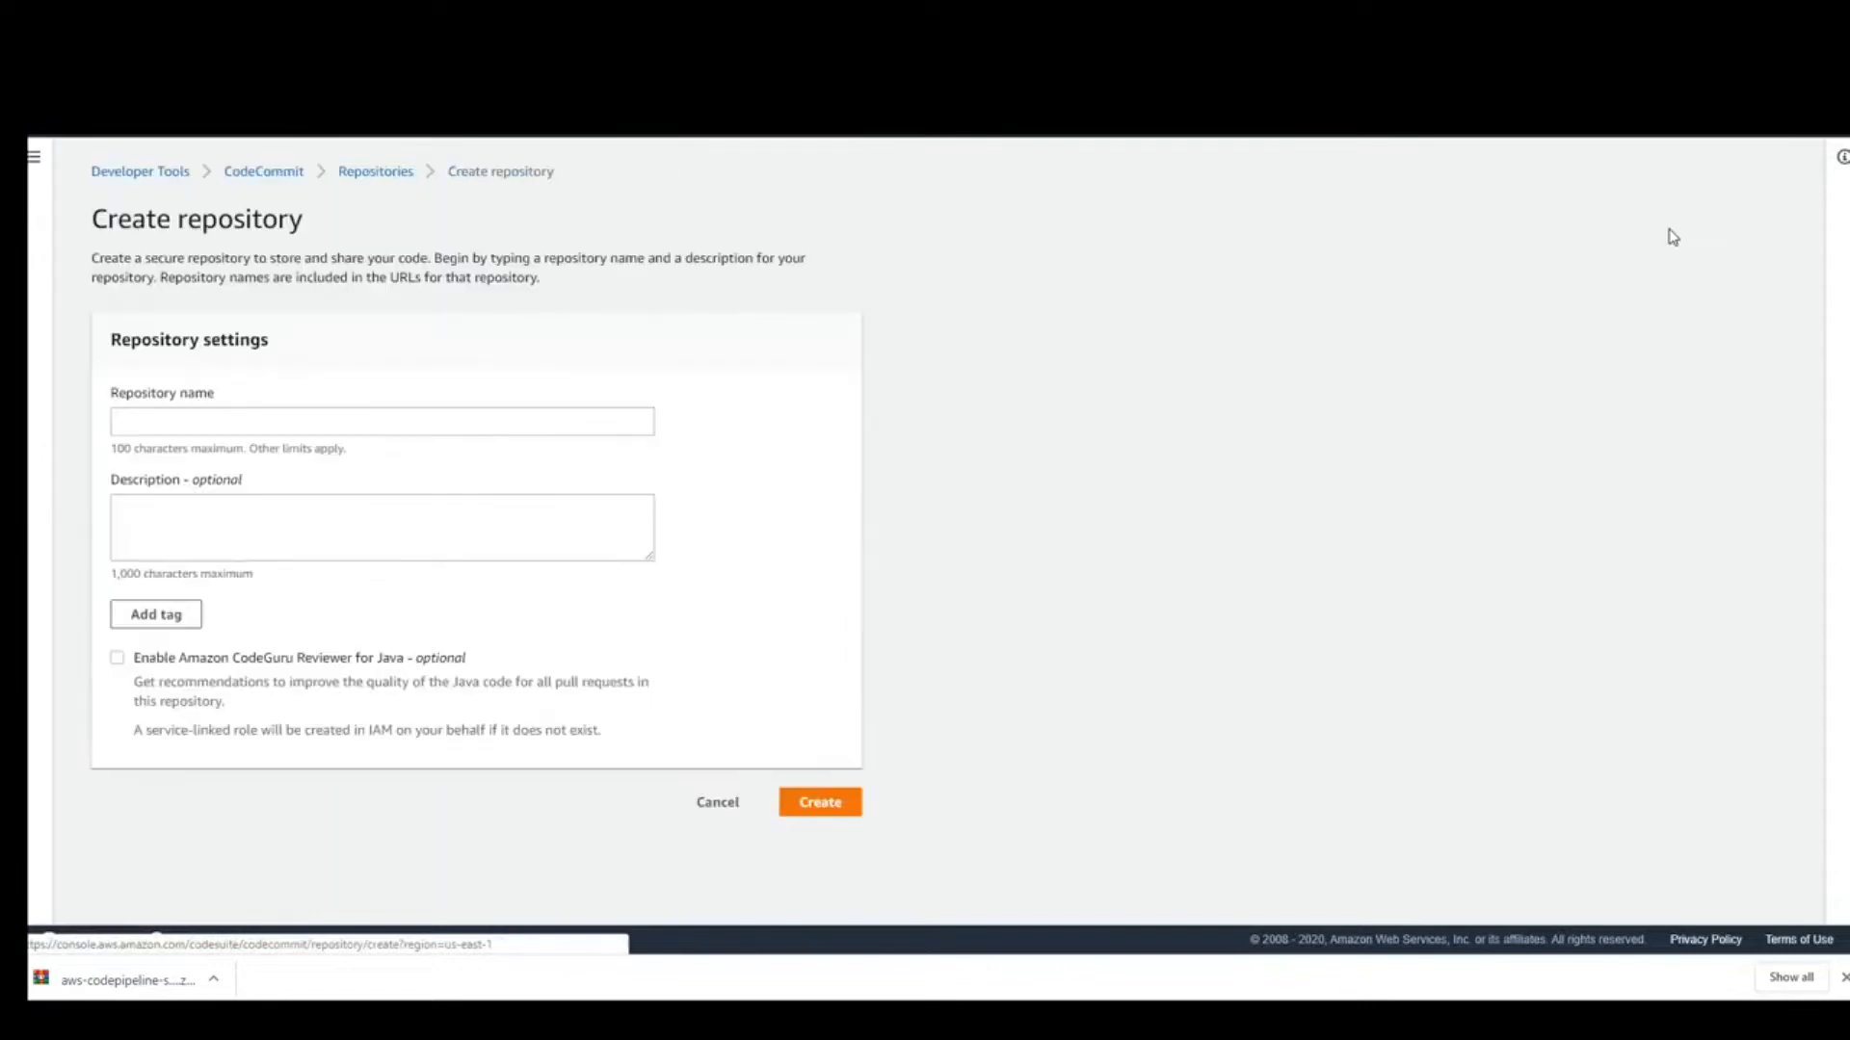
click(627, 420)
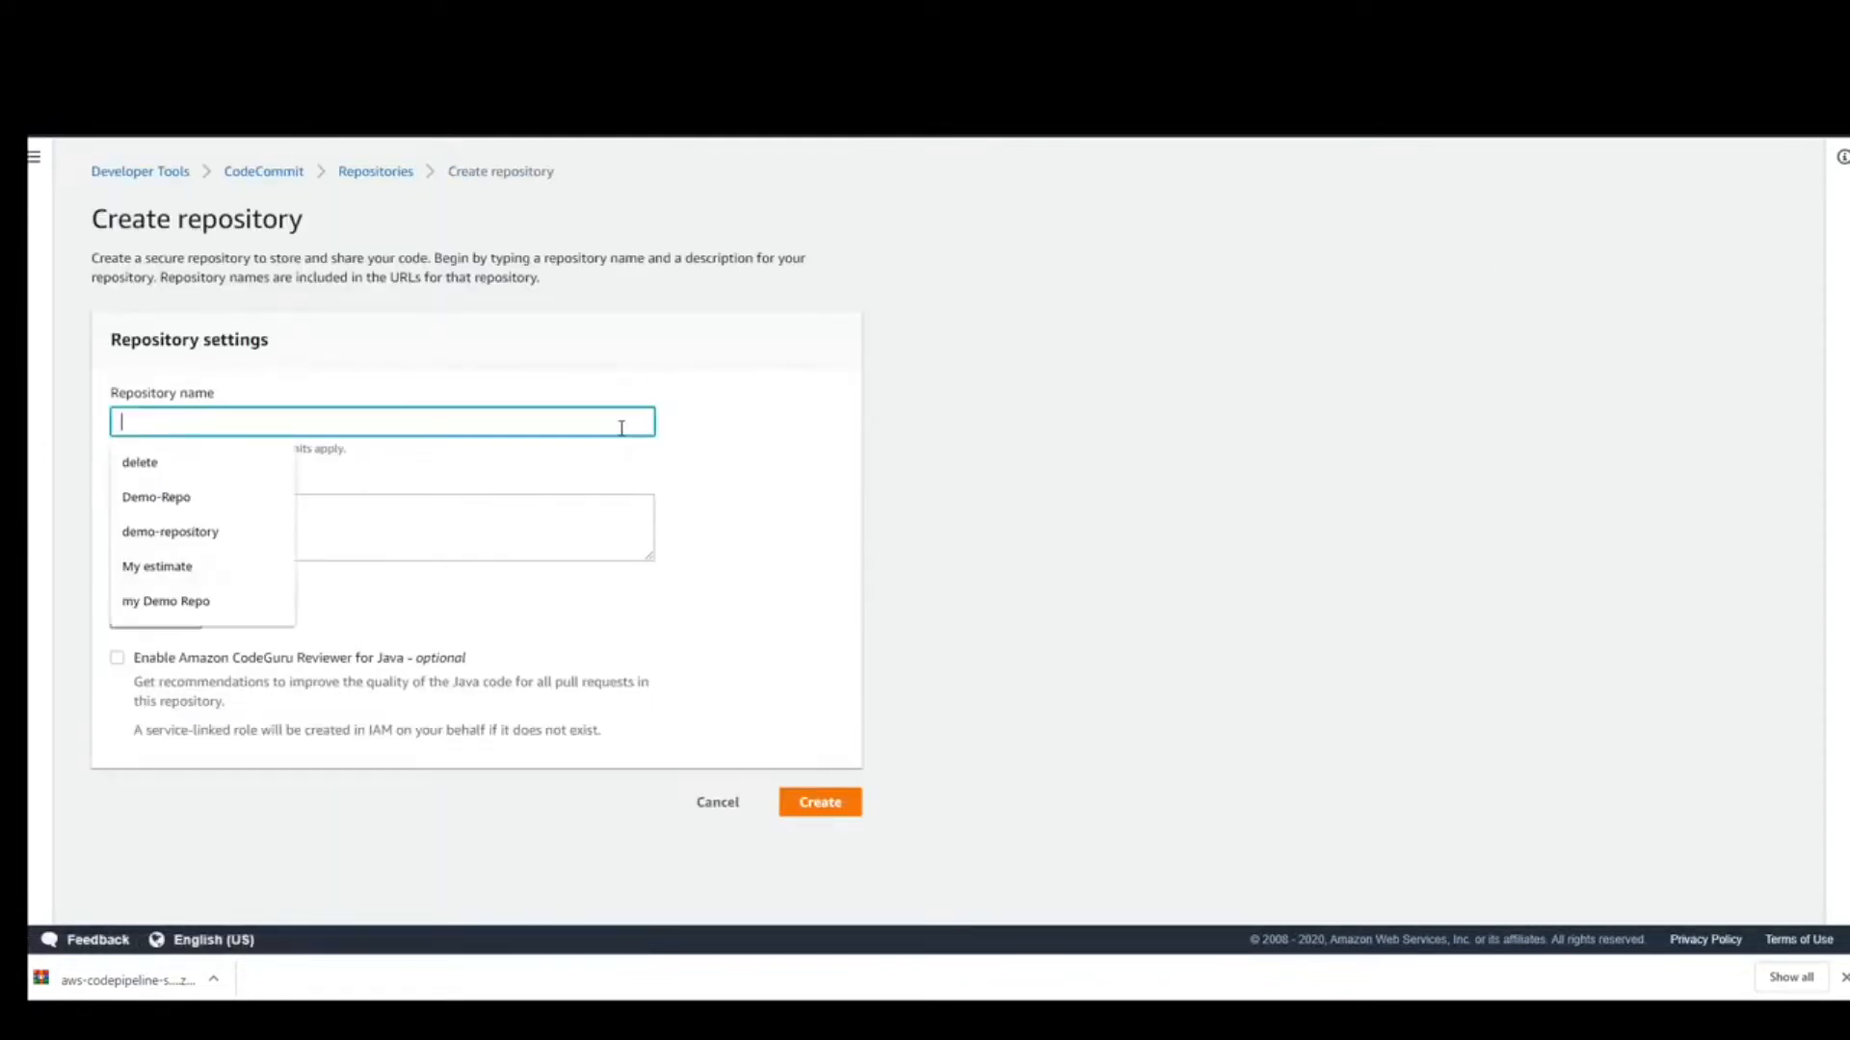
text(s)
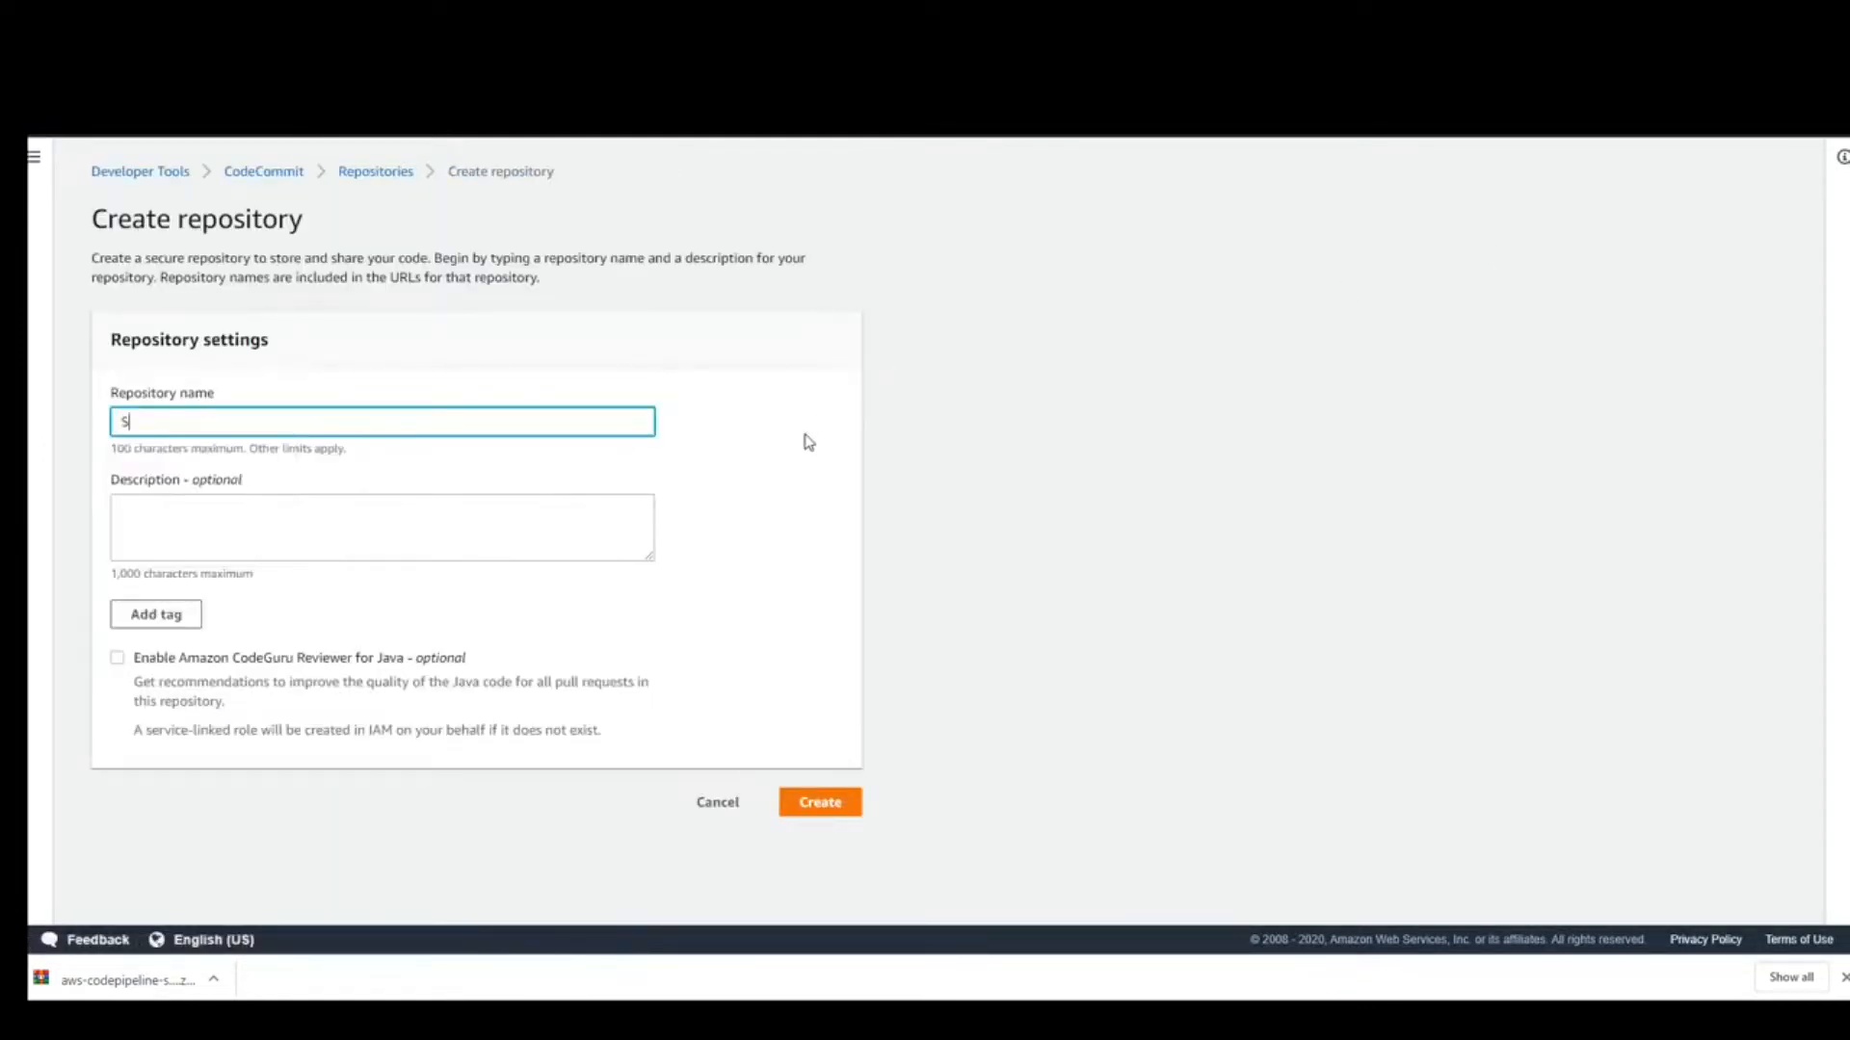
text(Demo)
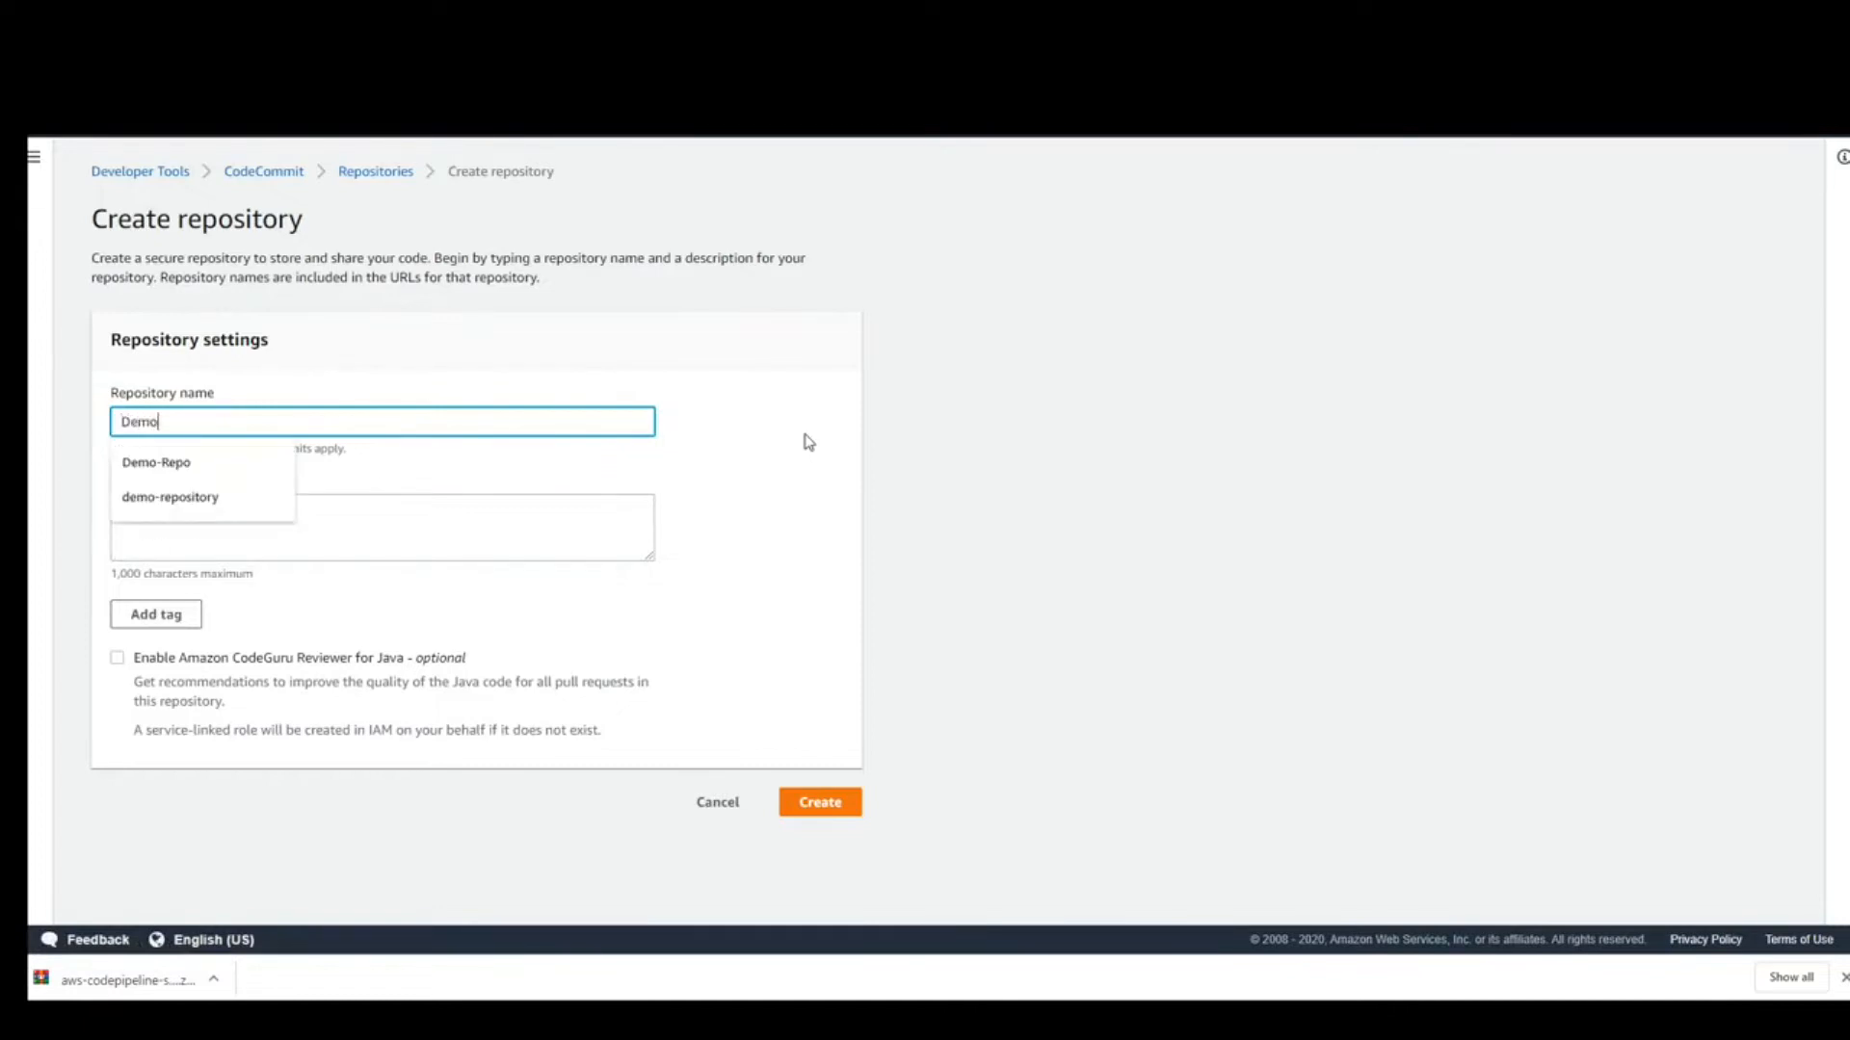
text(-E)
text(Repo)
key(Tab)
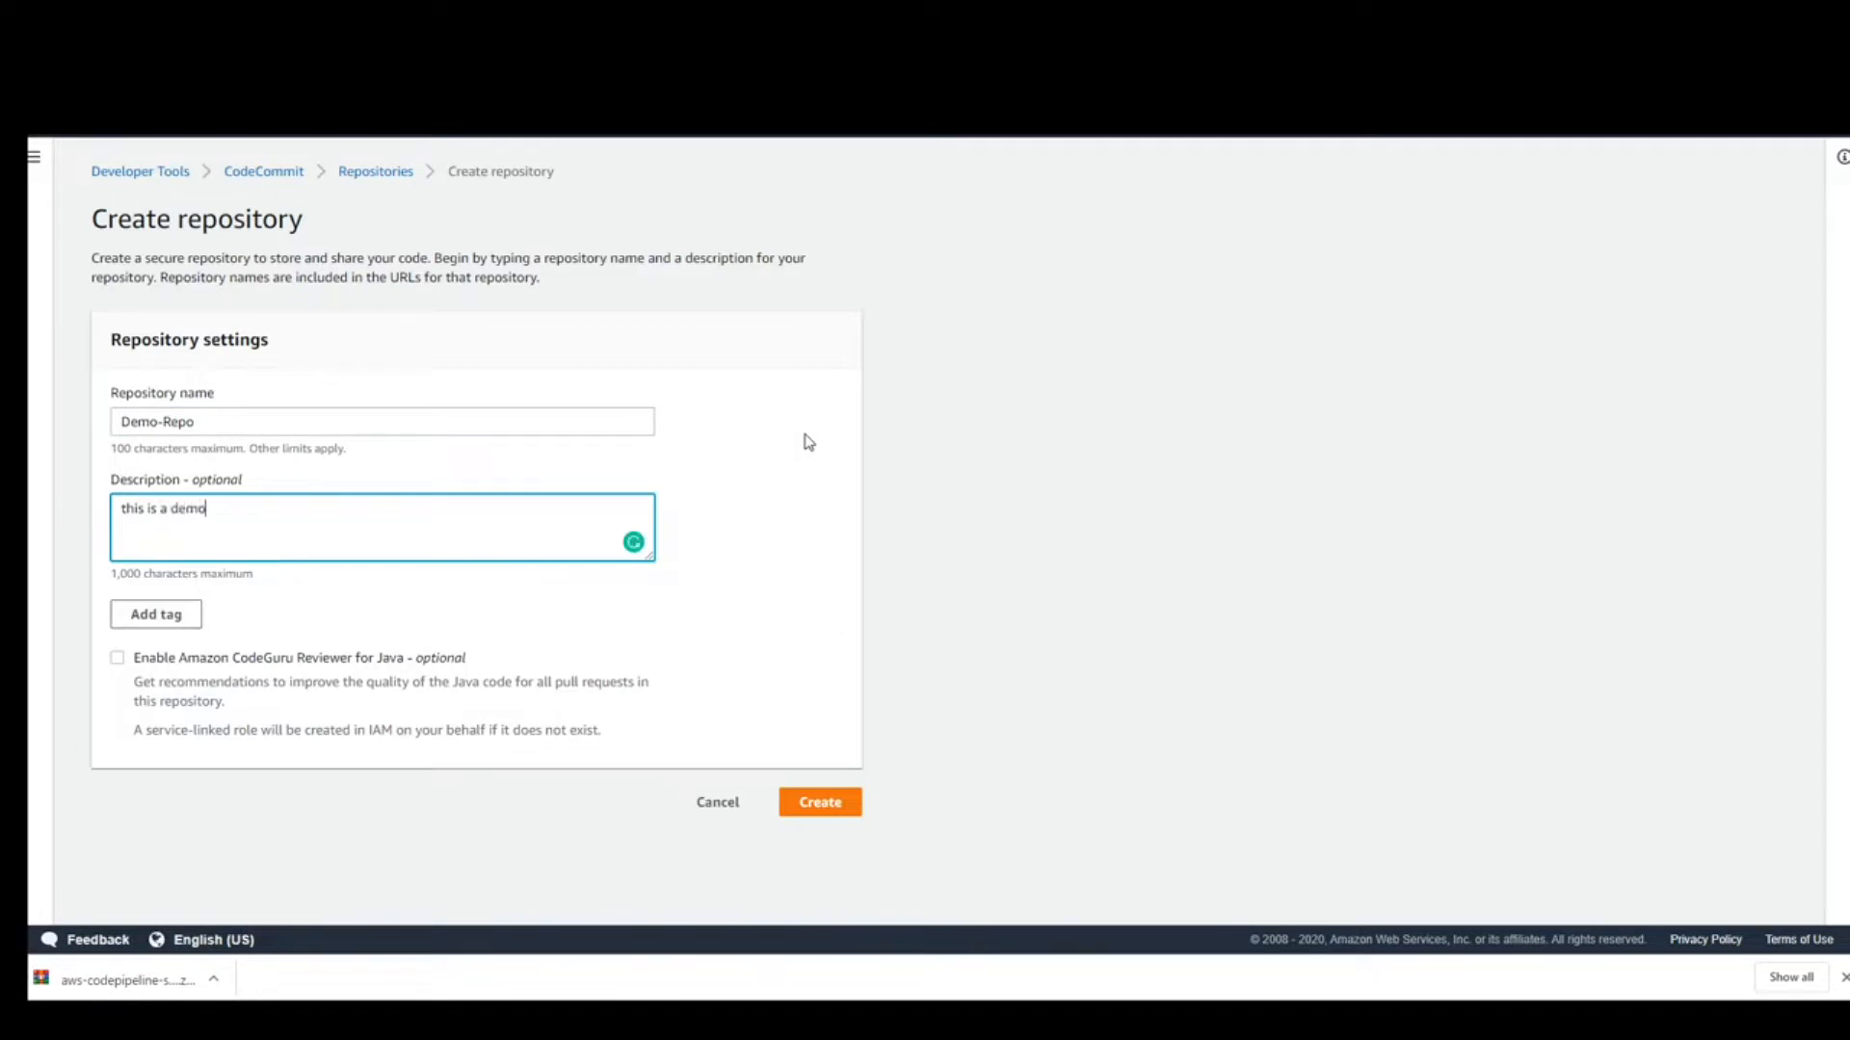
click(814, 805)
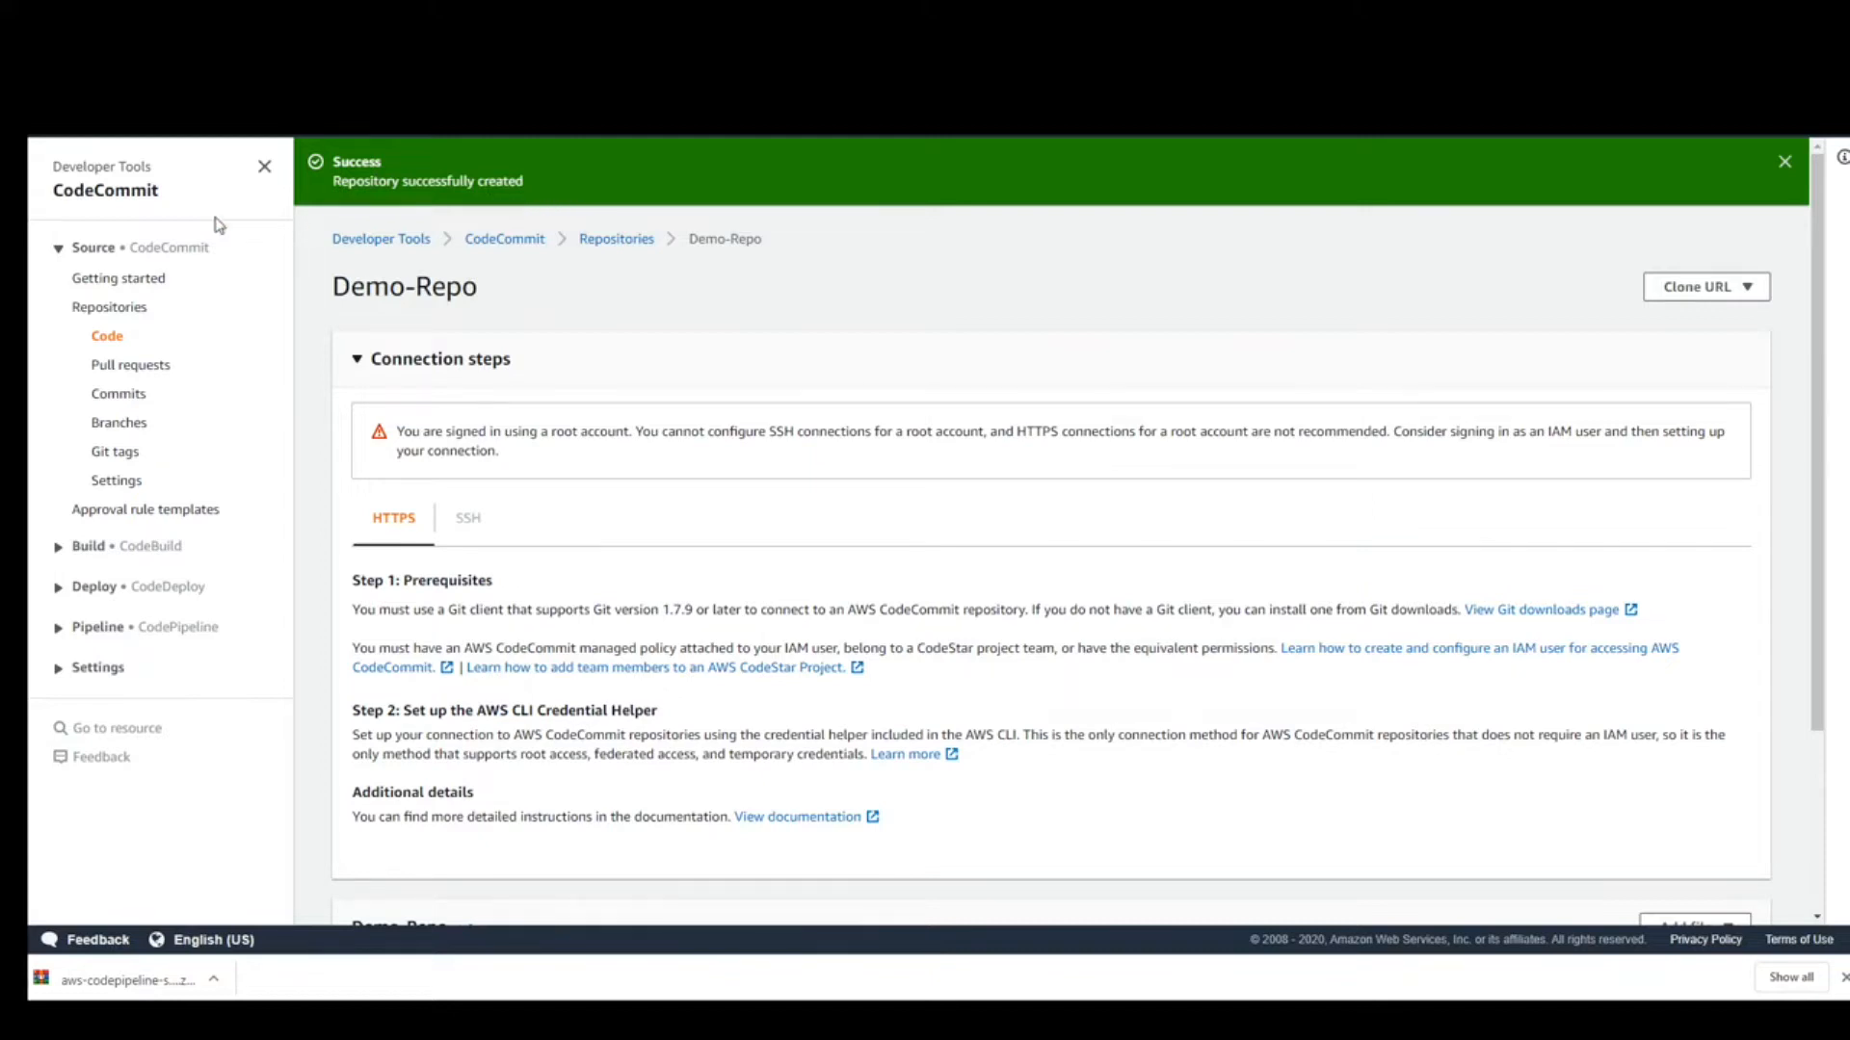
- Check the repositories list for Demo-Repo and find the guide's section on adding files to the repository
click(133, 311)
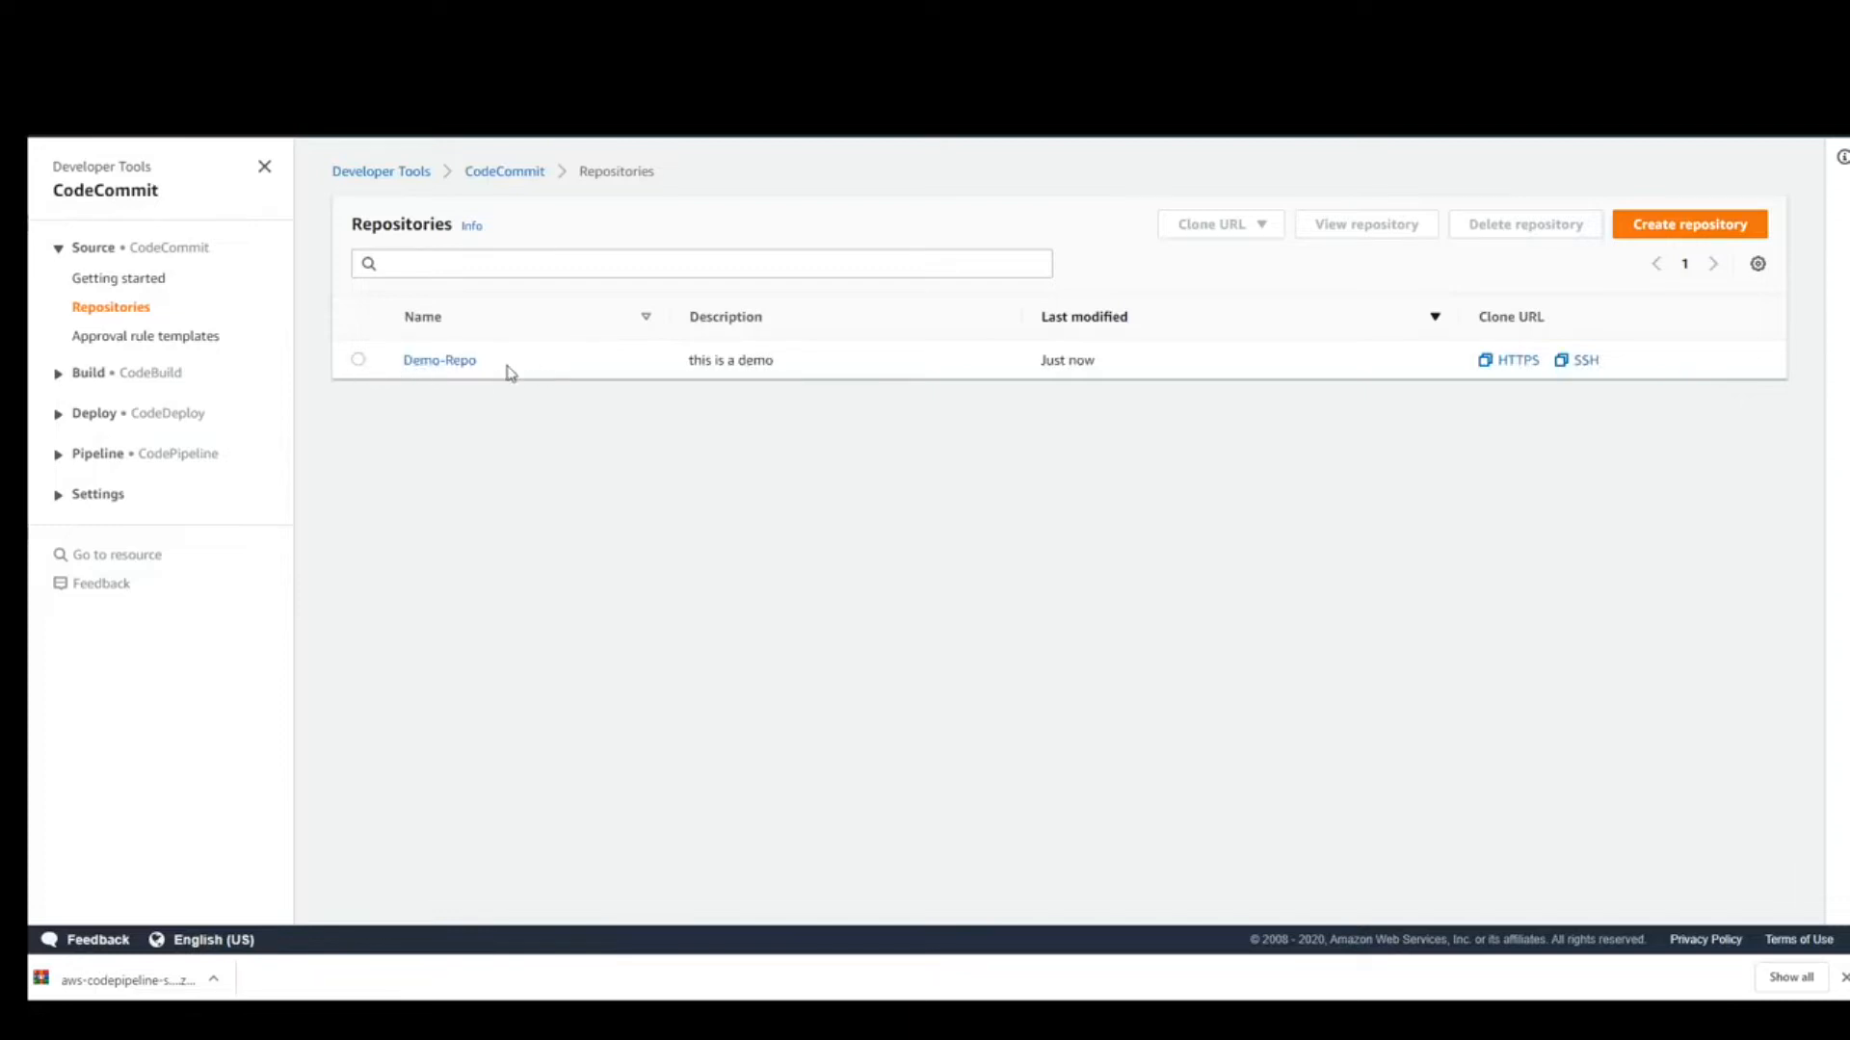
click(404, 43)
scroll(488, 512, down, 10)
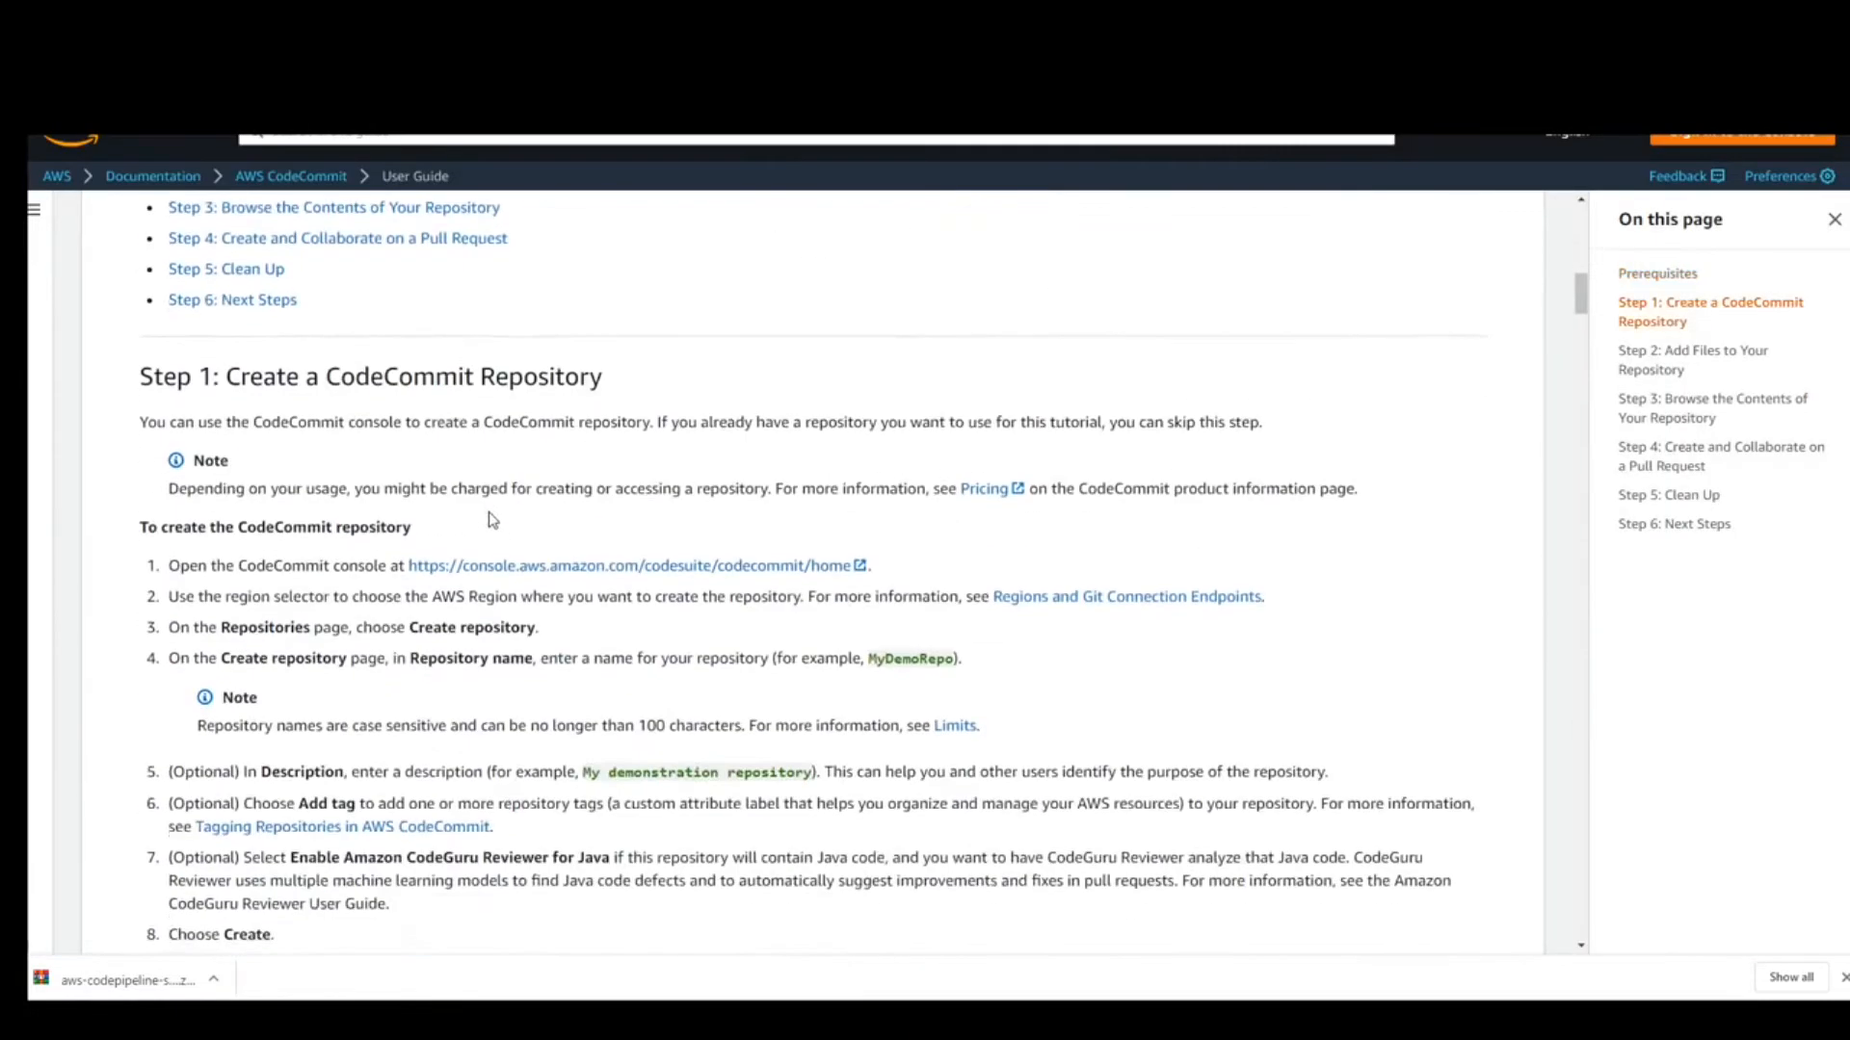
scroll(487, 540, down, 8)
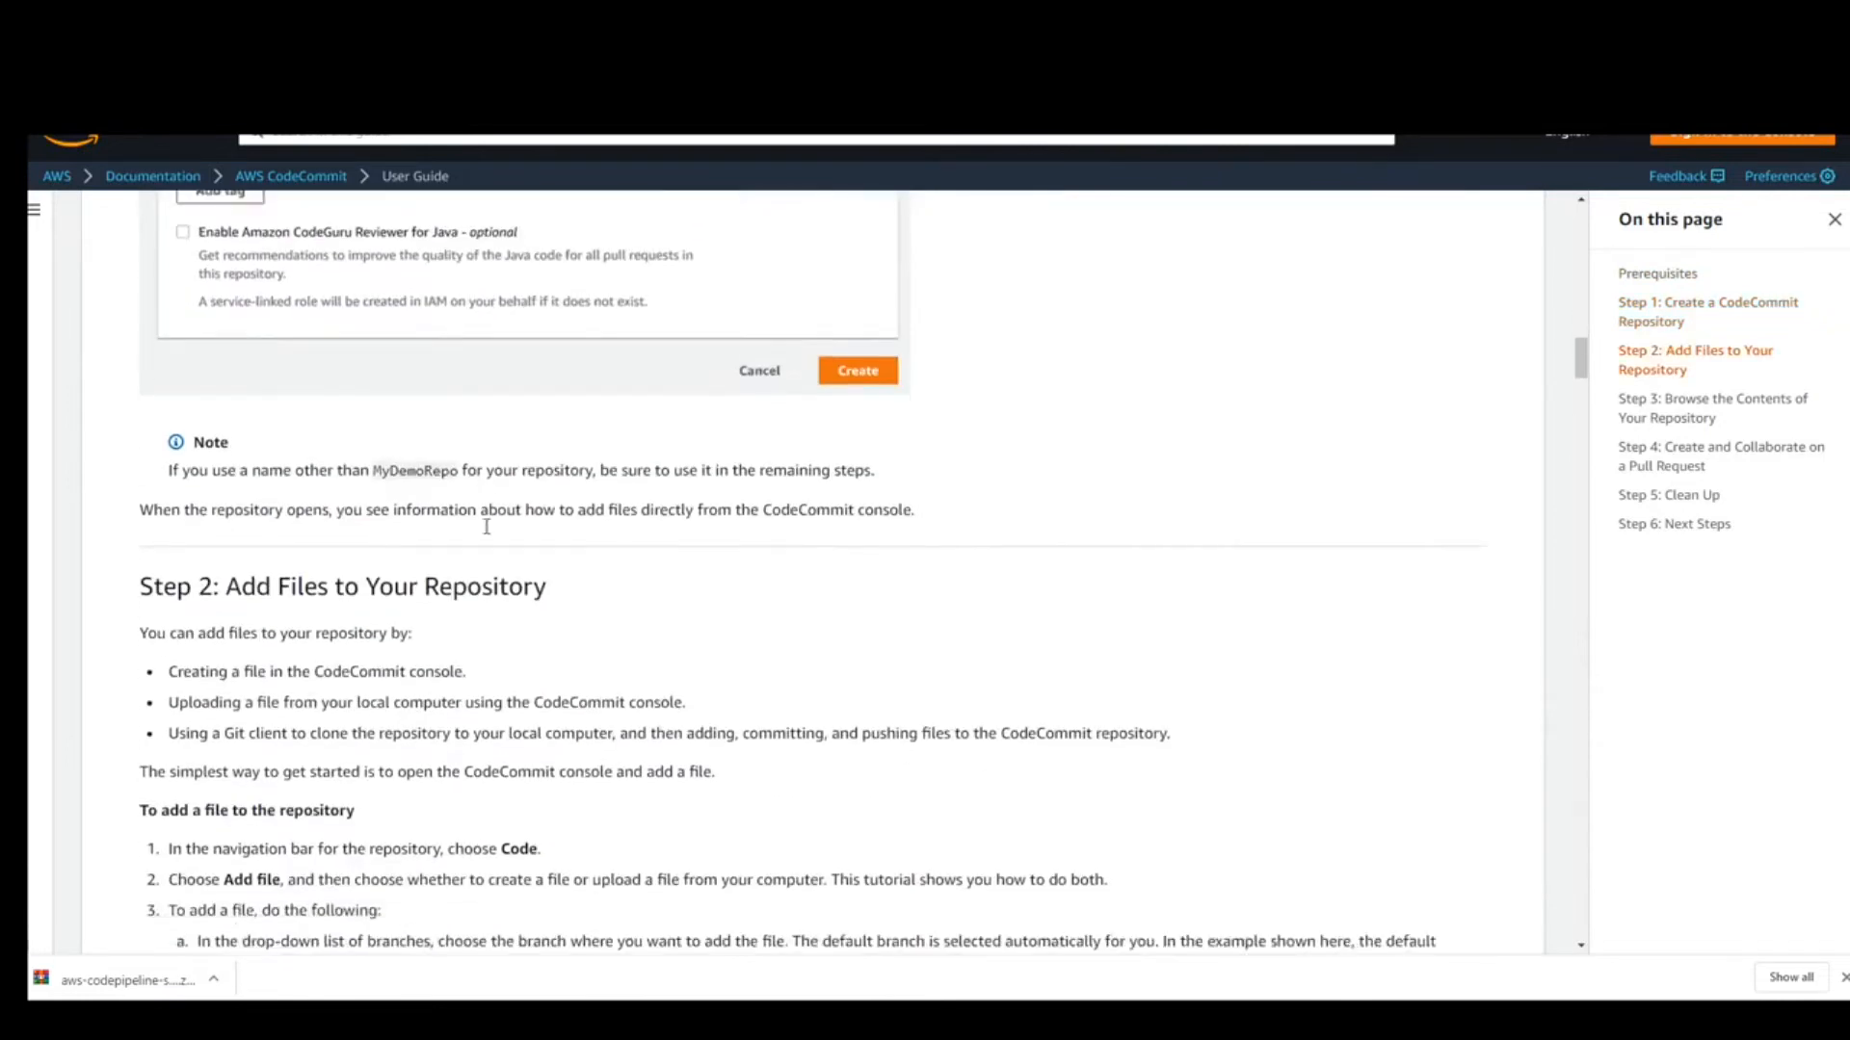
drag(153, 364, 620, 355)
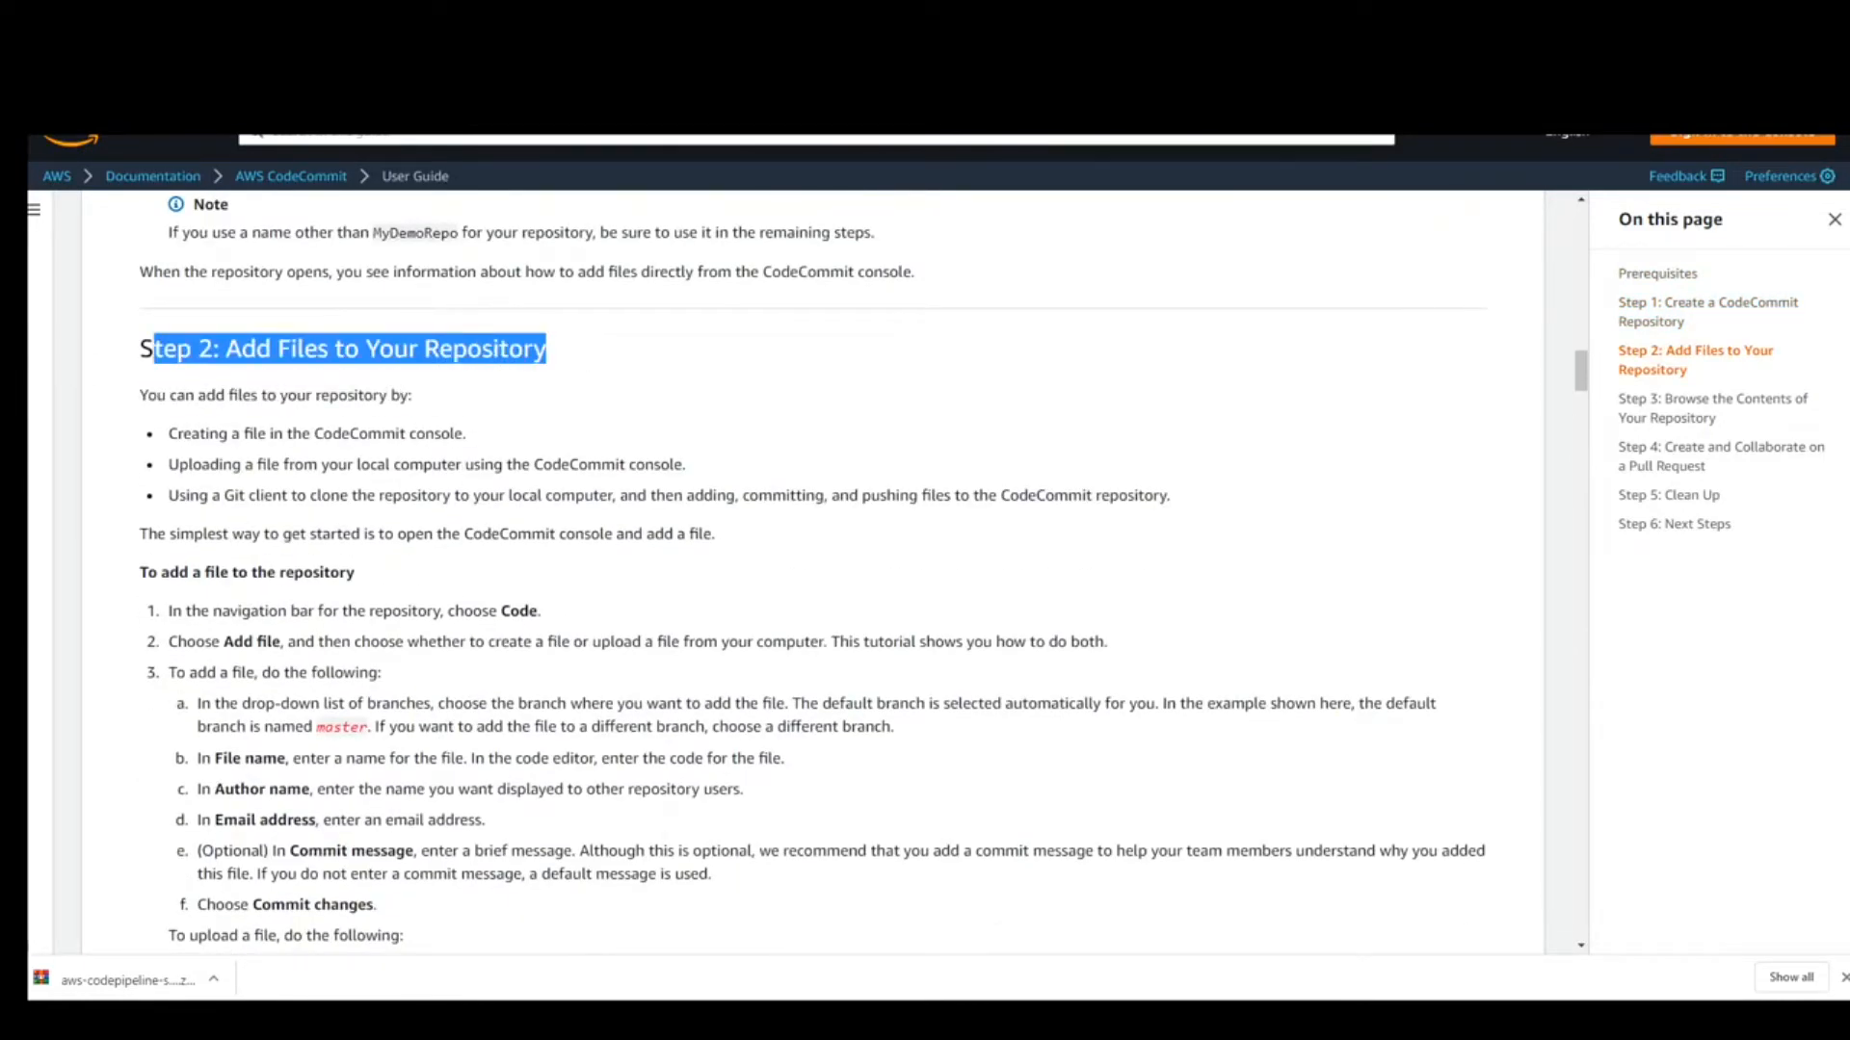
- Open Demo-Repo and choose the local index.html file for upload
key(ctrl+Tab)
click(436, 364)
scroll(1542, 761, down, 1)
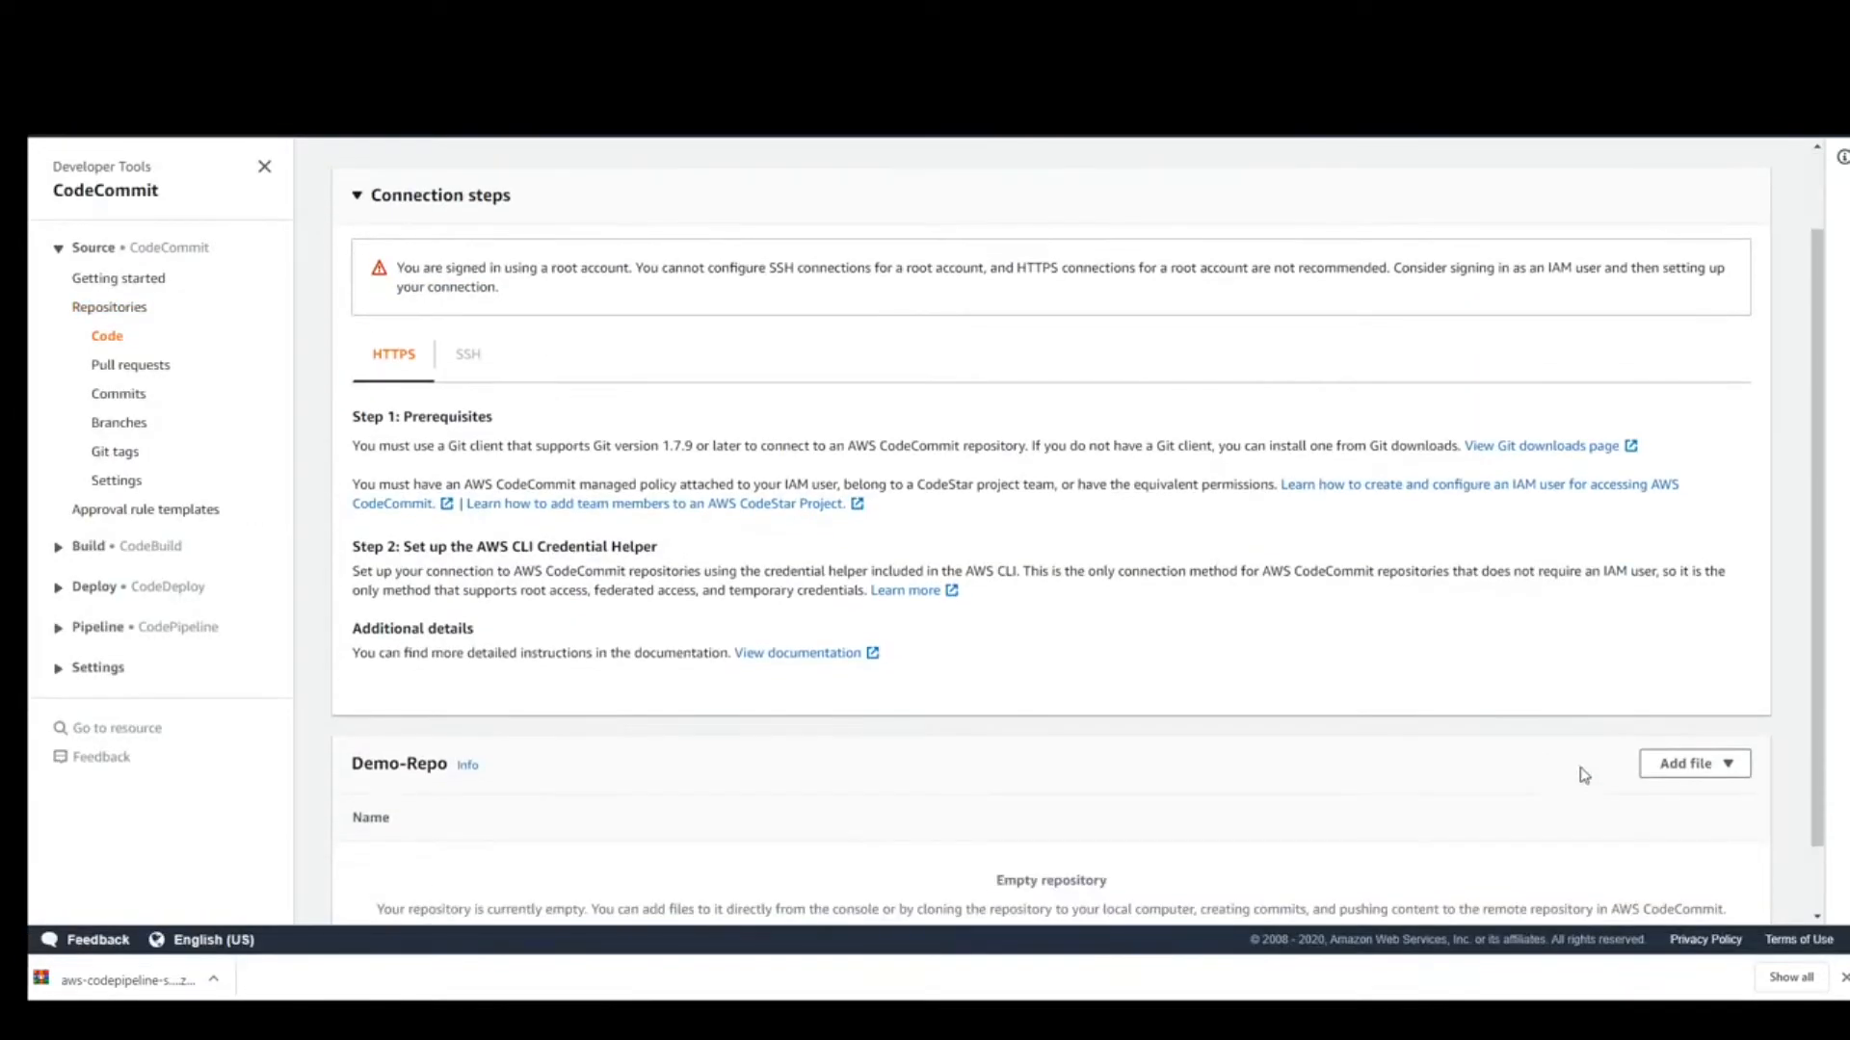
click(1699, 764)
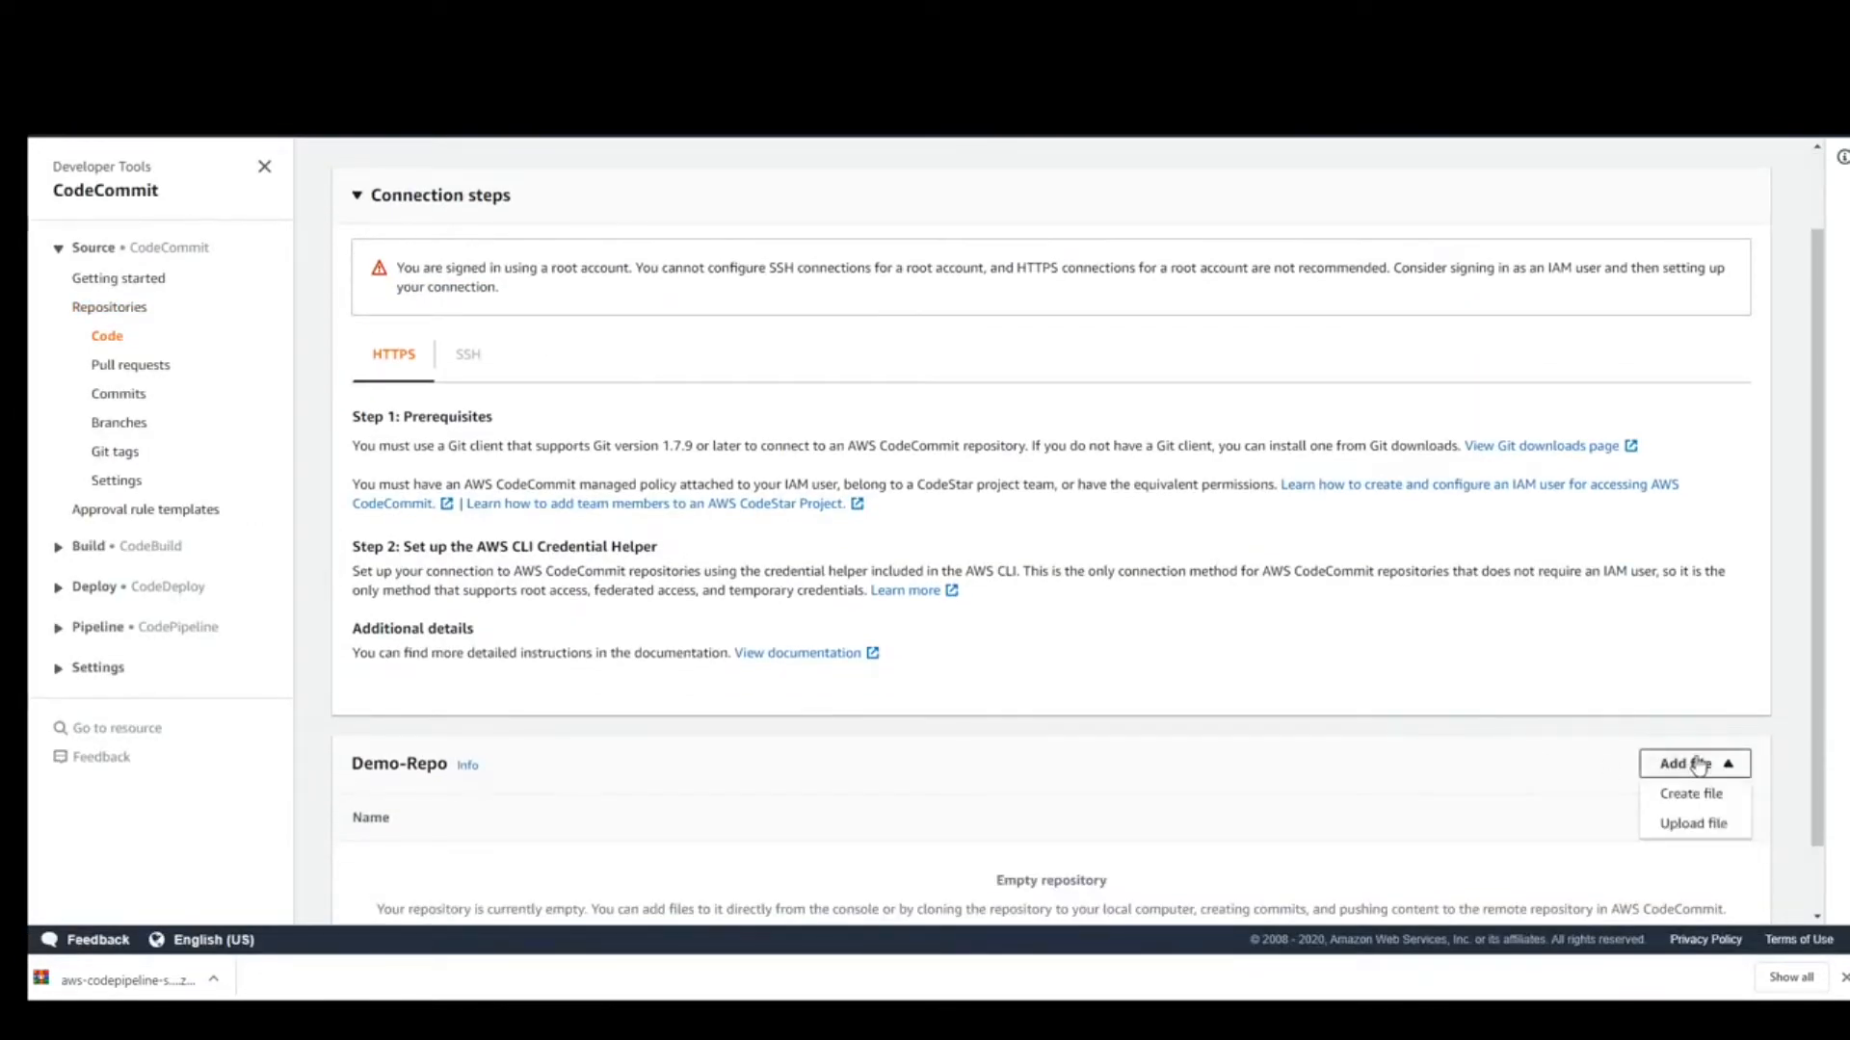
click(1697, 822)
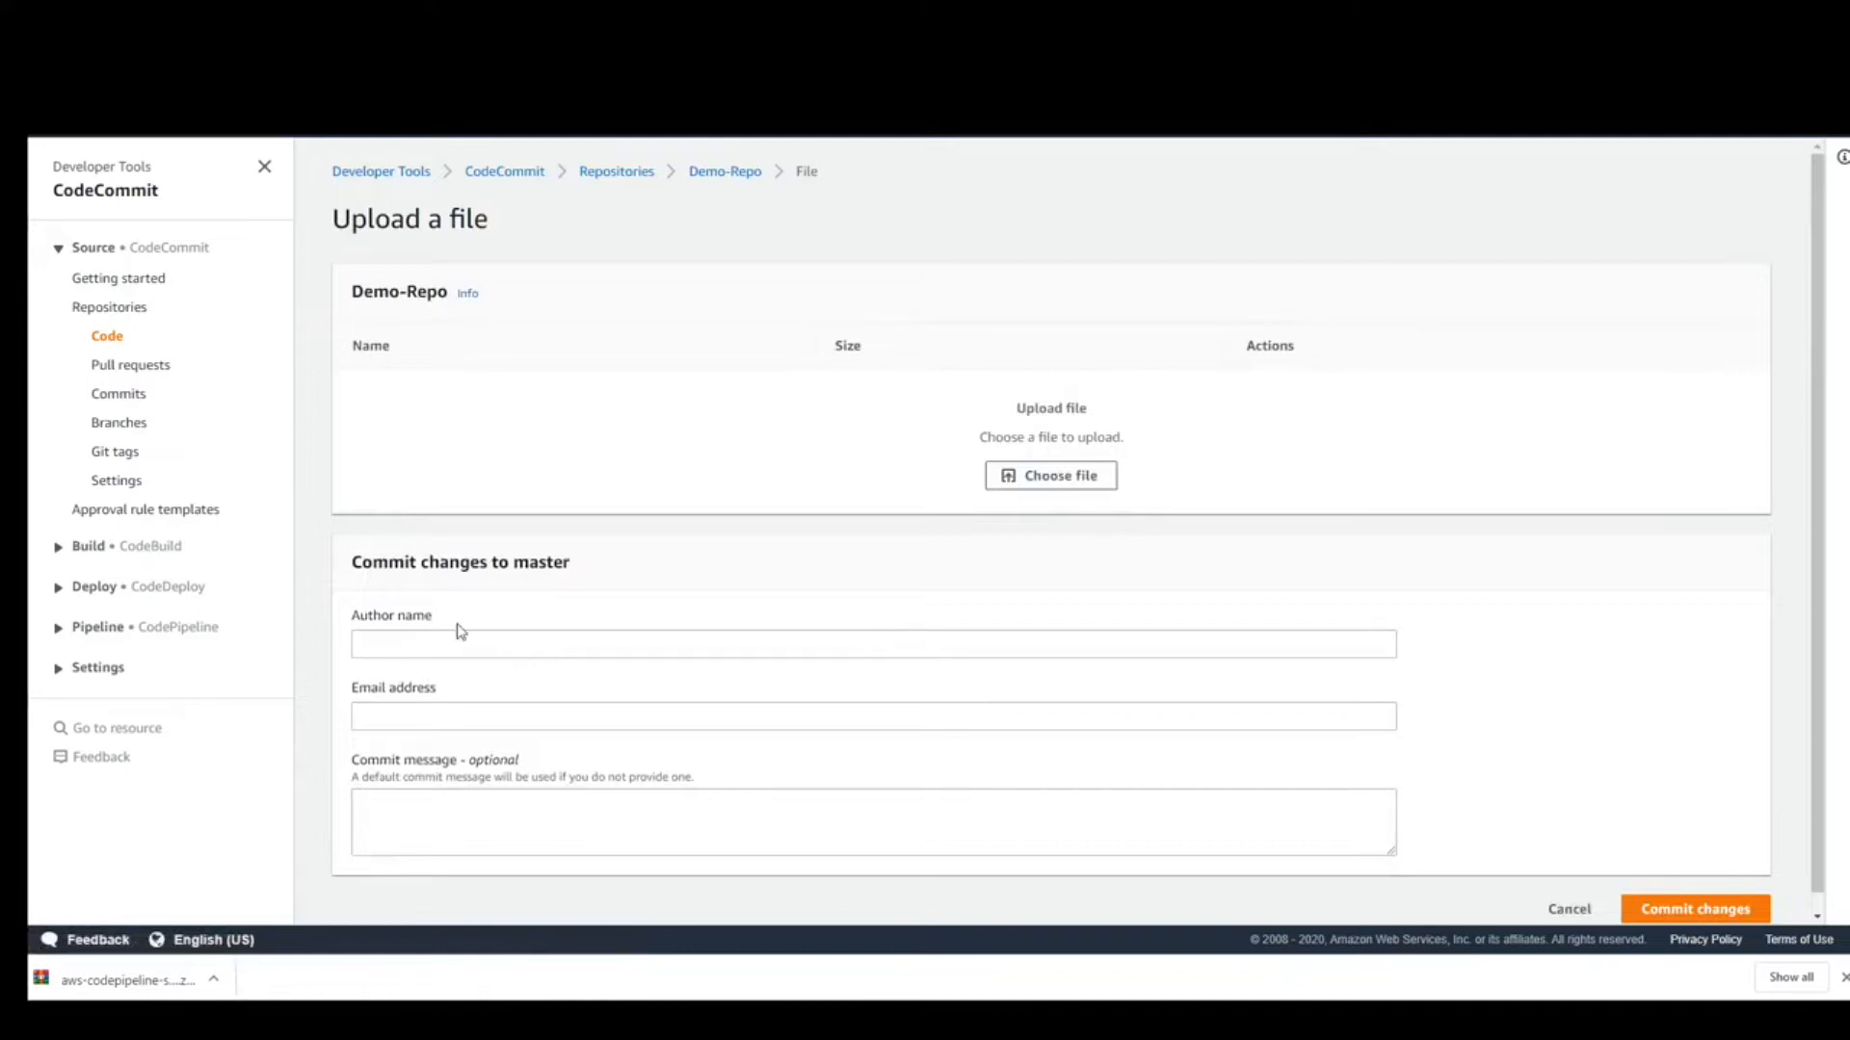
click(1101, 489)
click(273, 172)
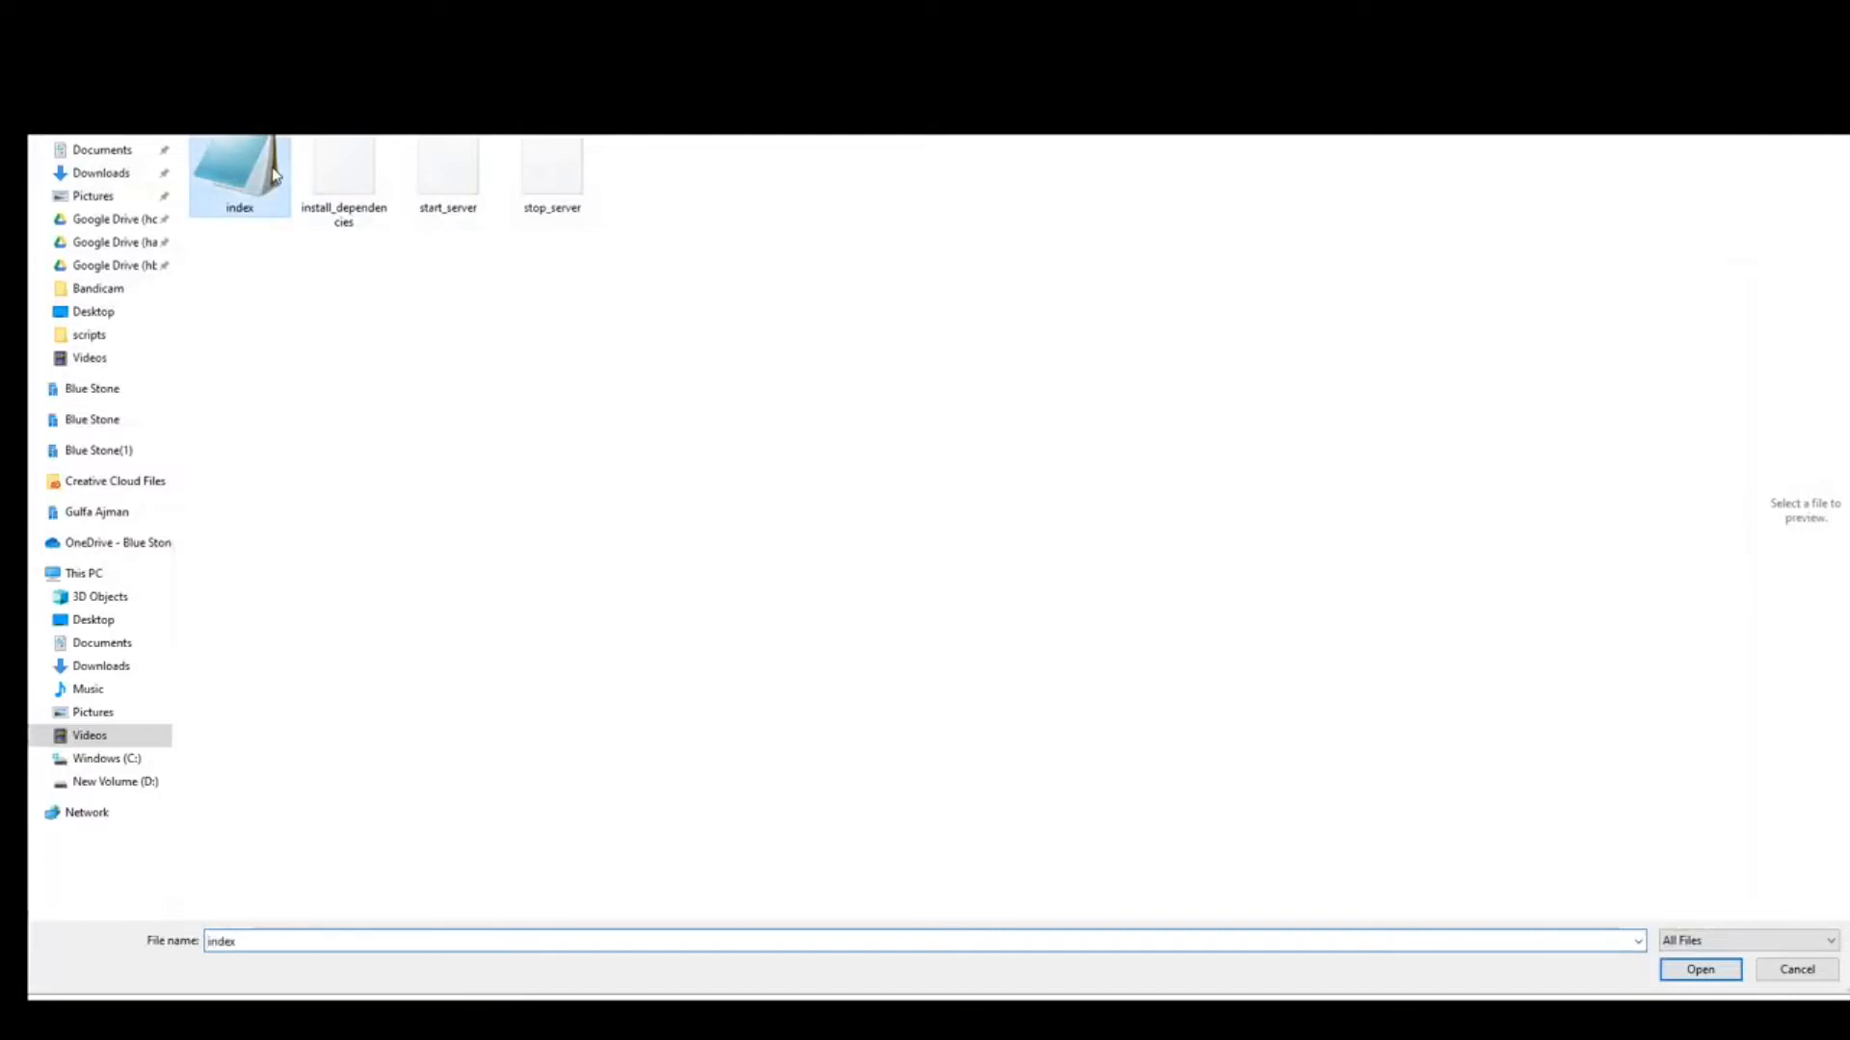
click(1722, 973)
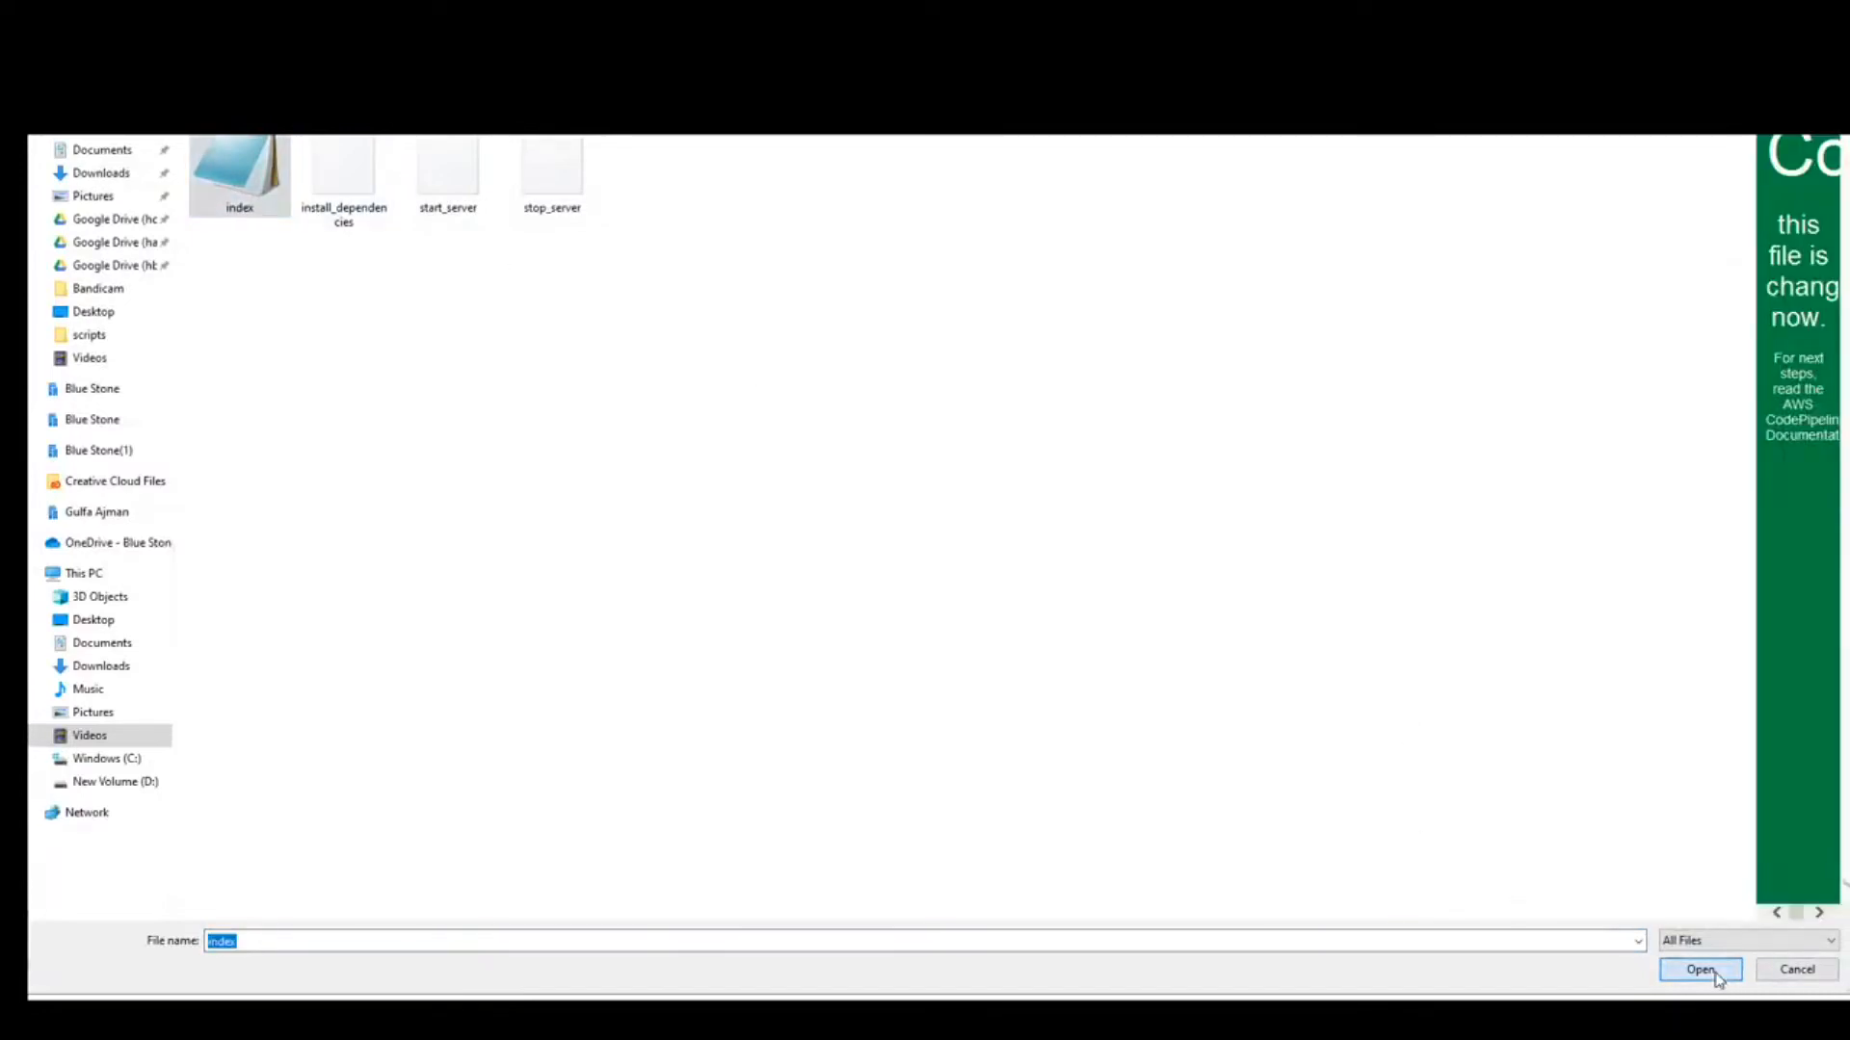
- Commit index.html to master with author name "my name", email address "my email" and commit message "message"
click(459, 556)
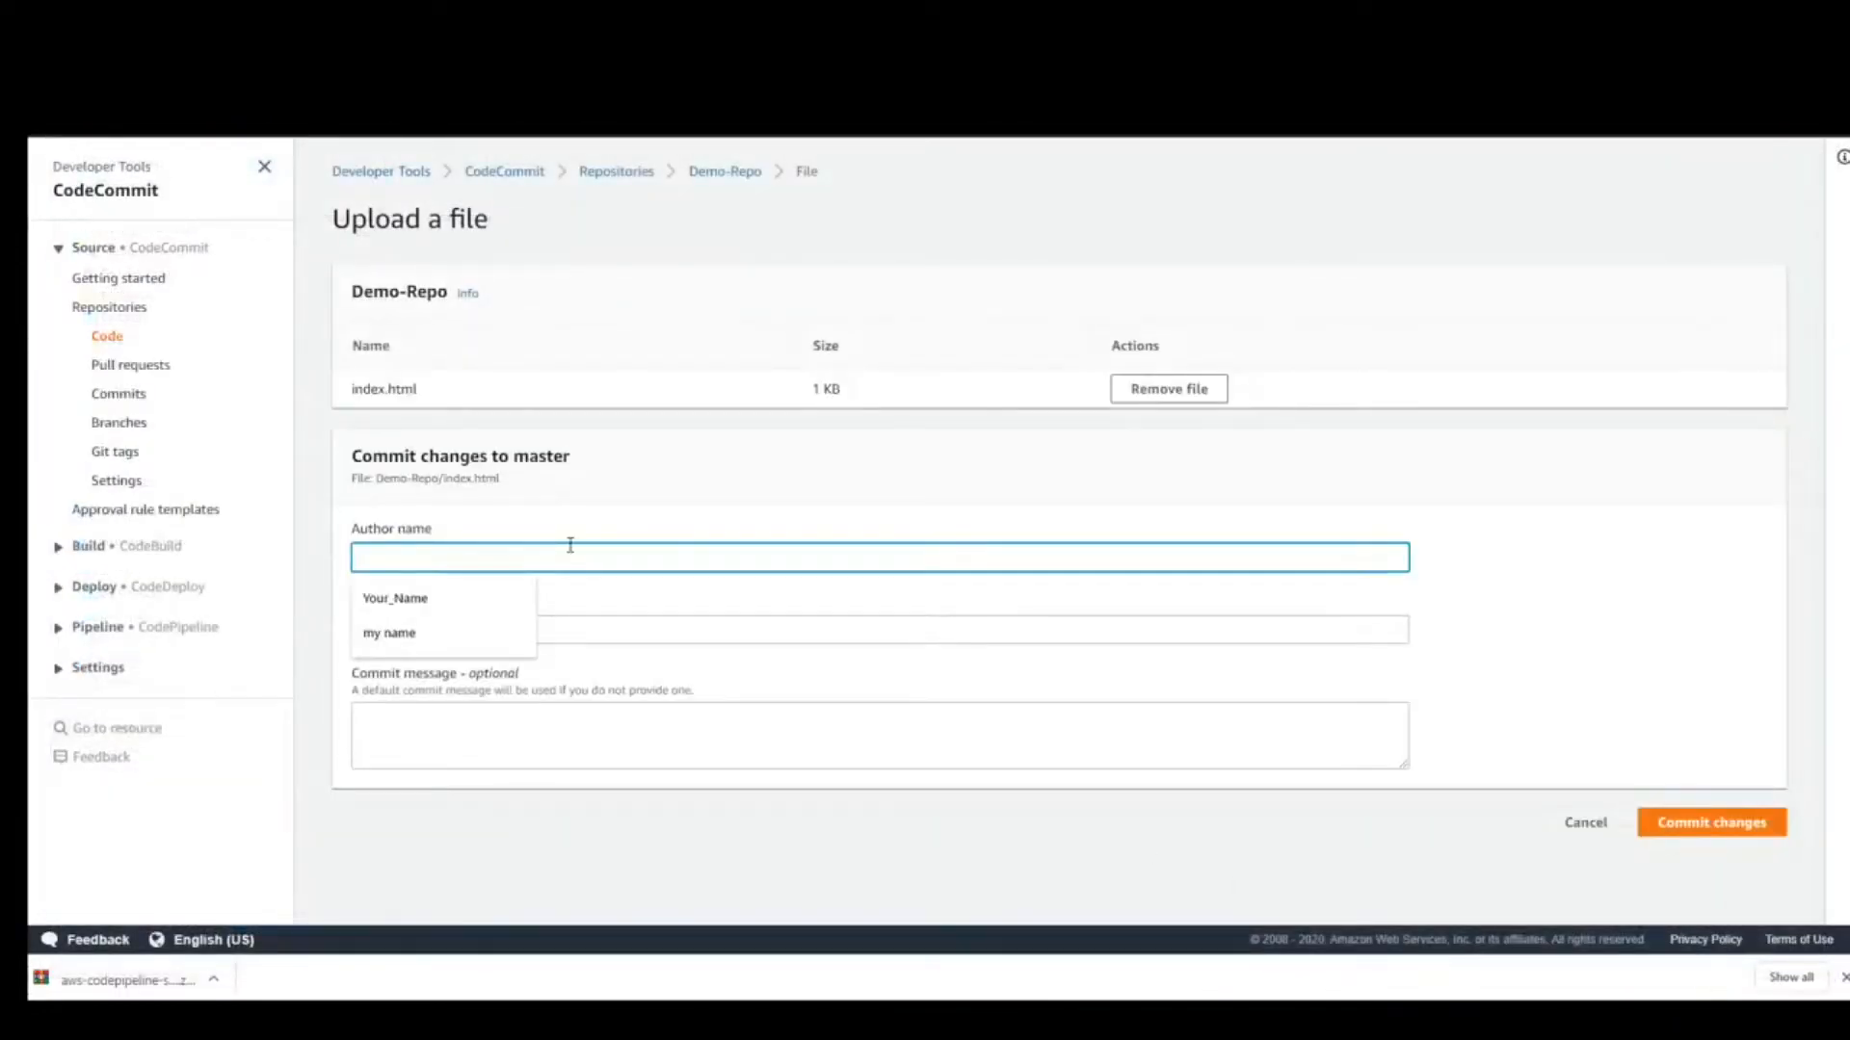
key(Down)
key(Down)
key(Tab)
text(my email)
key(Tab)
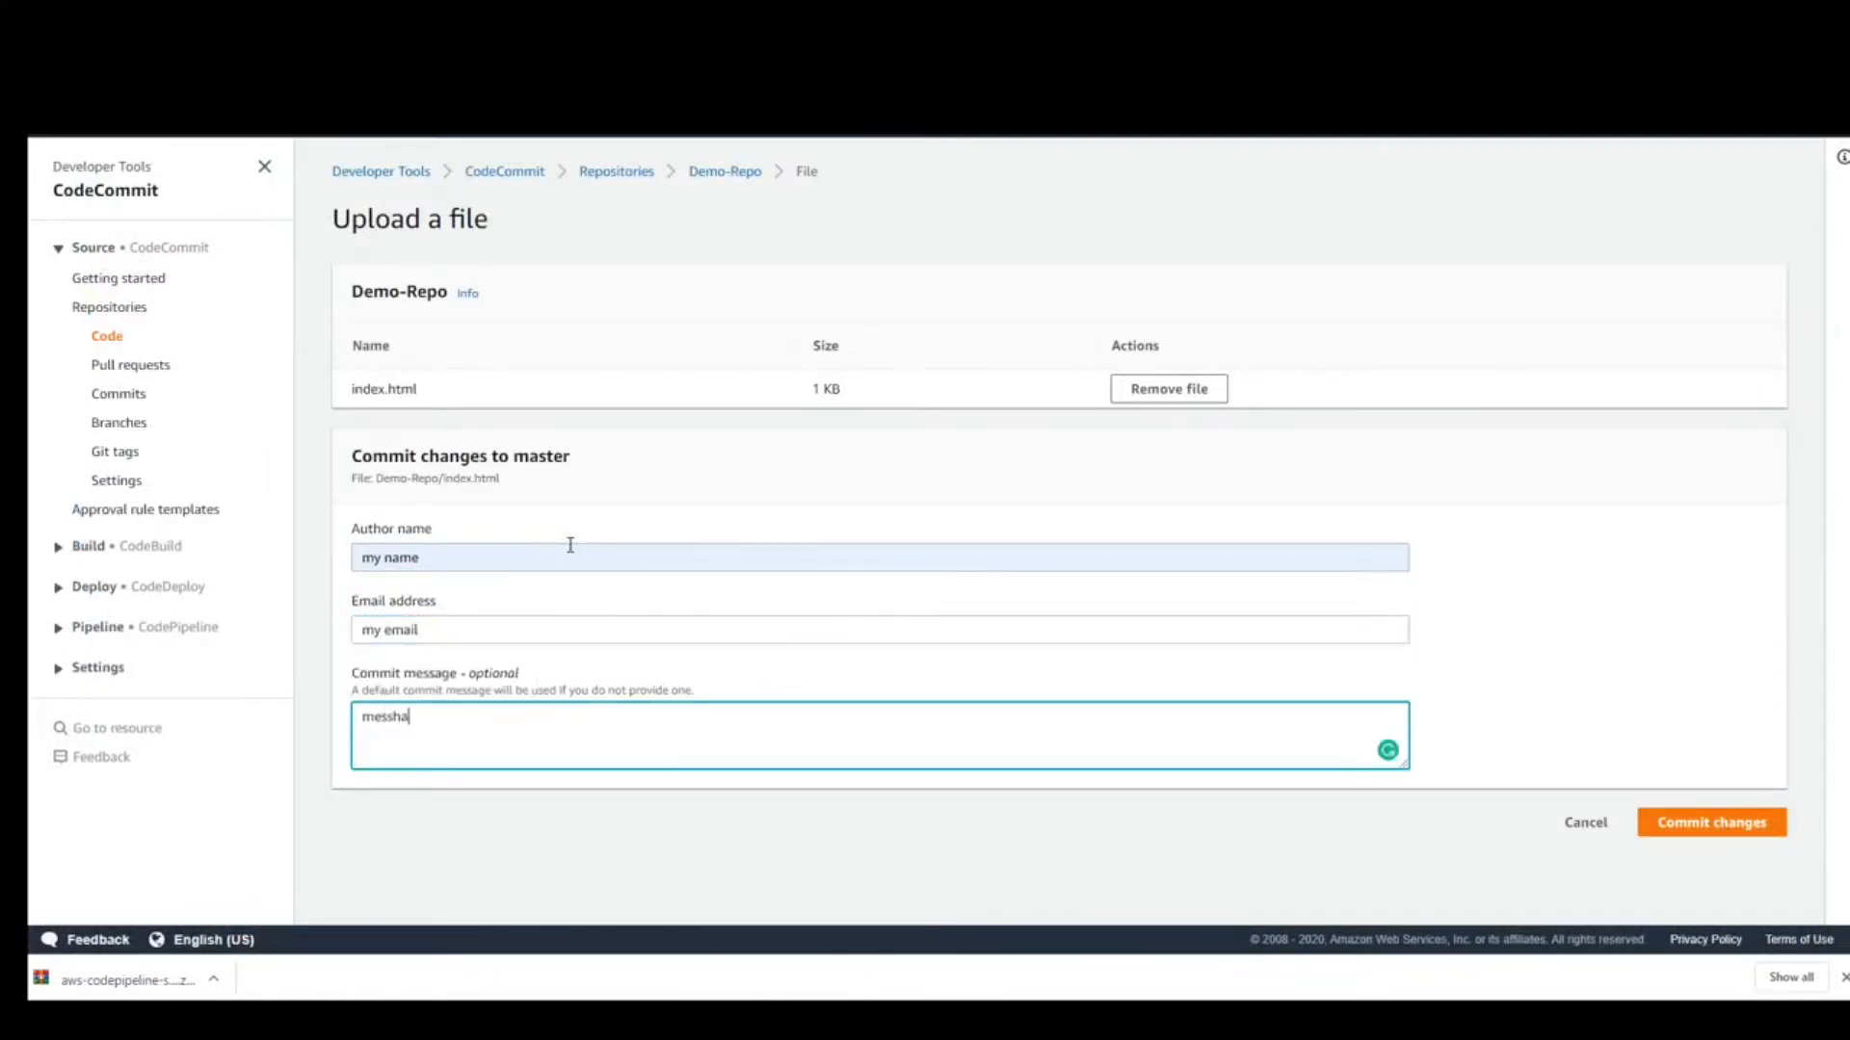
key(Tab)
click(387, 717)
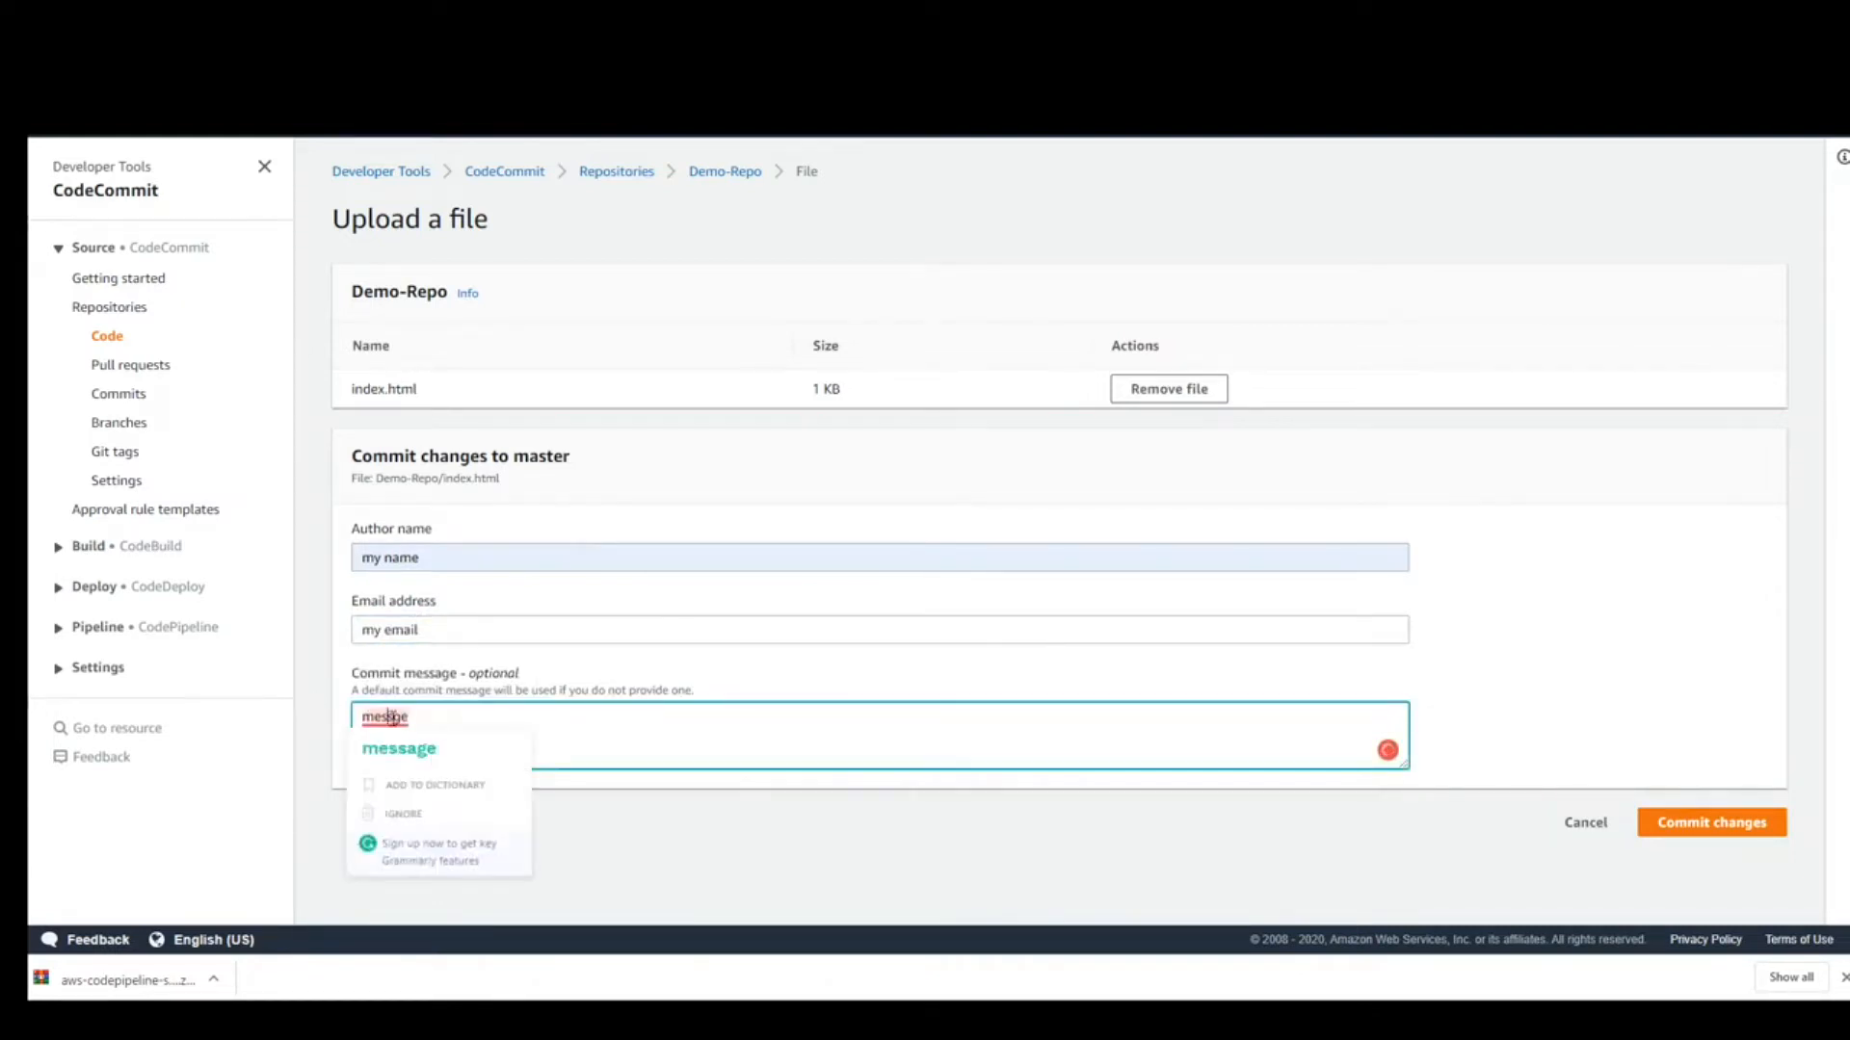
click(395, 753)
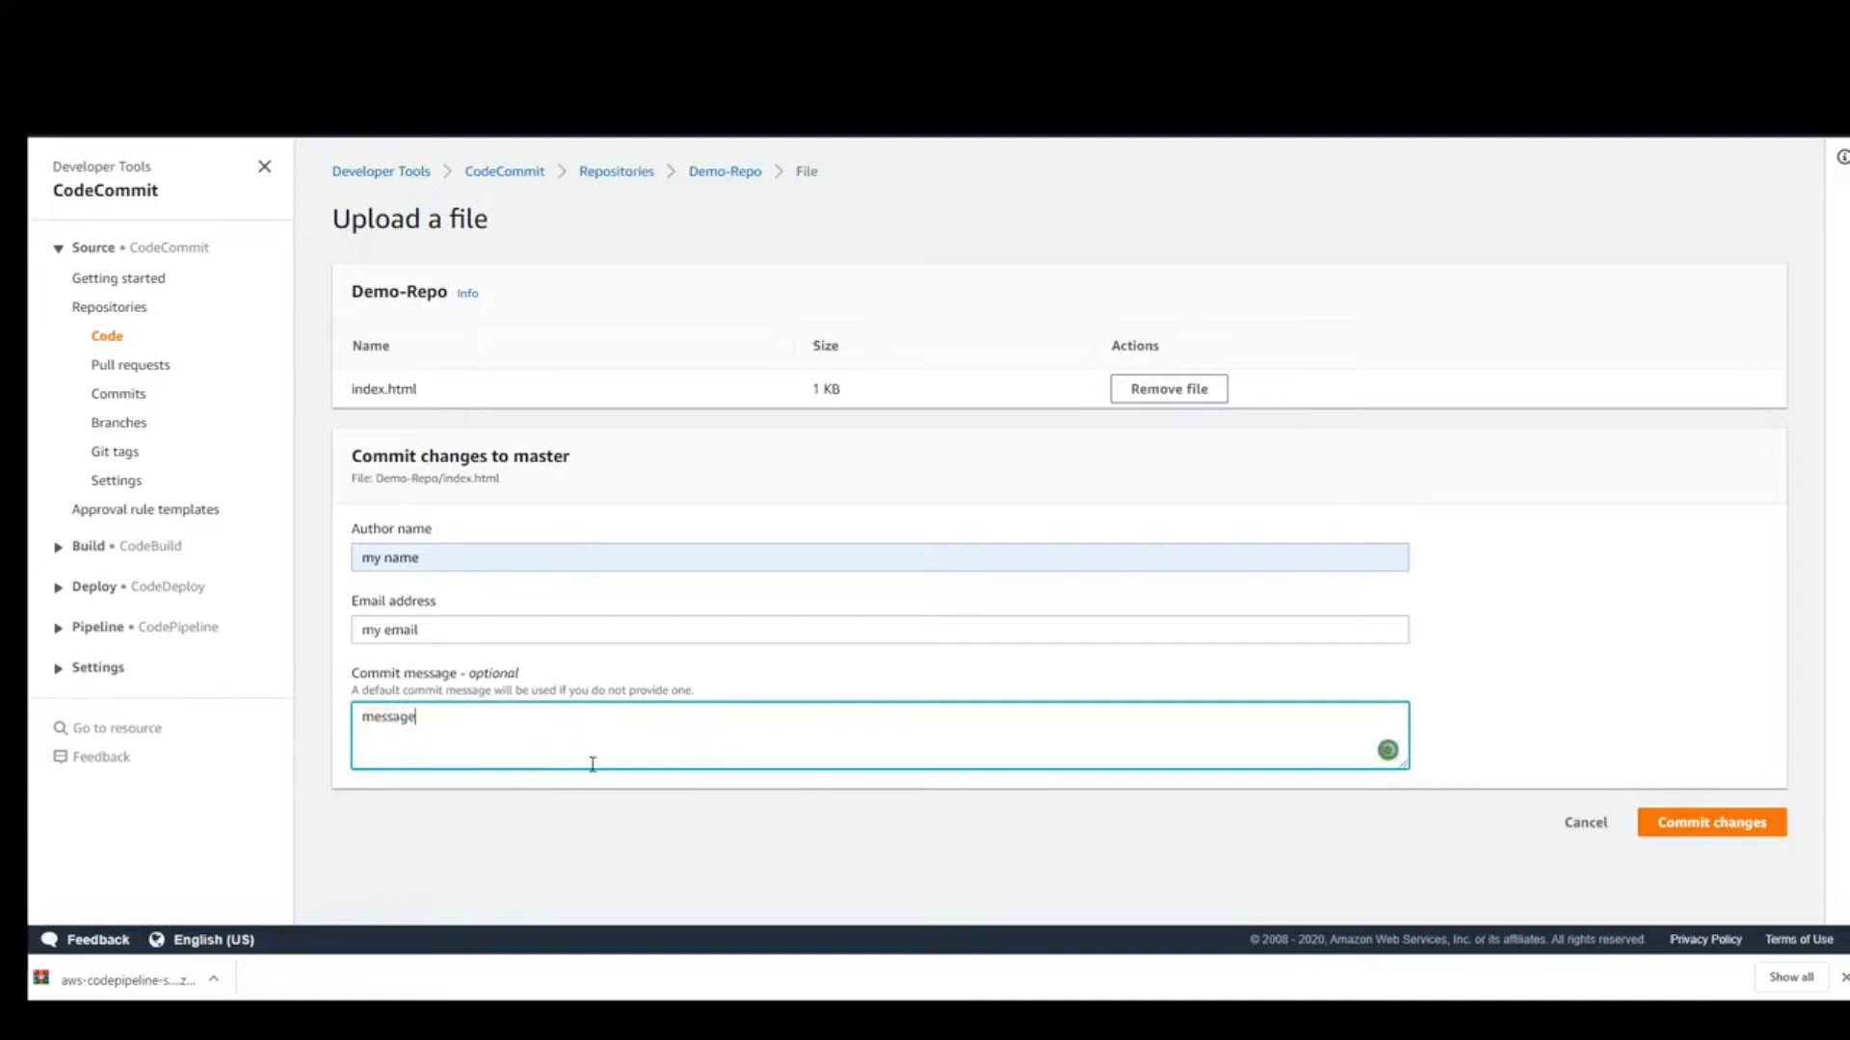
click(1731, 825)
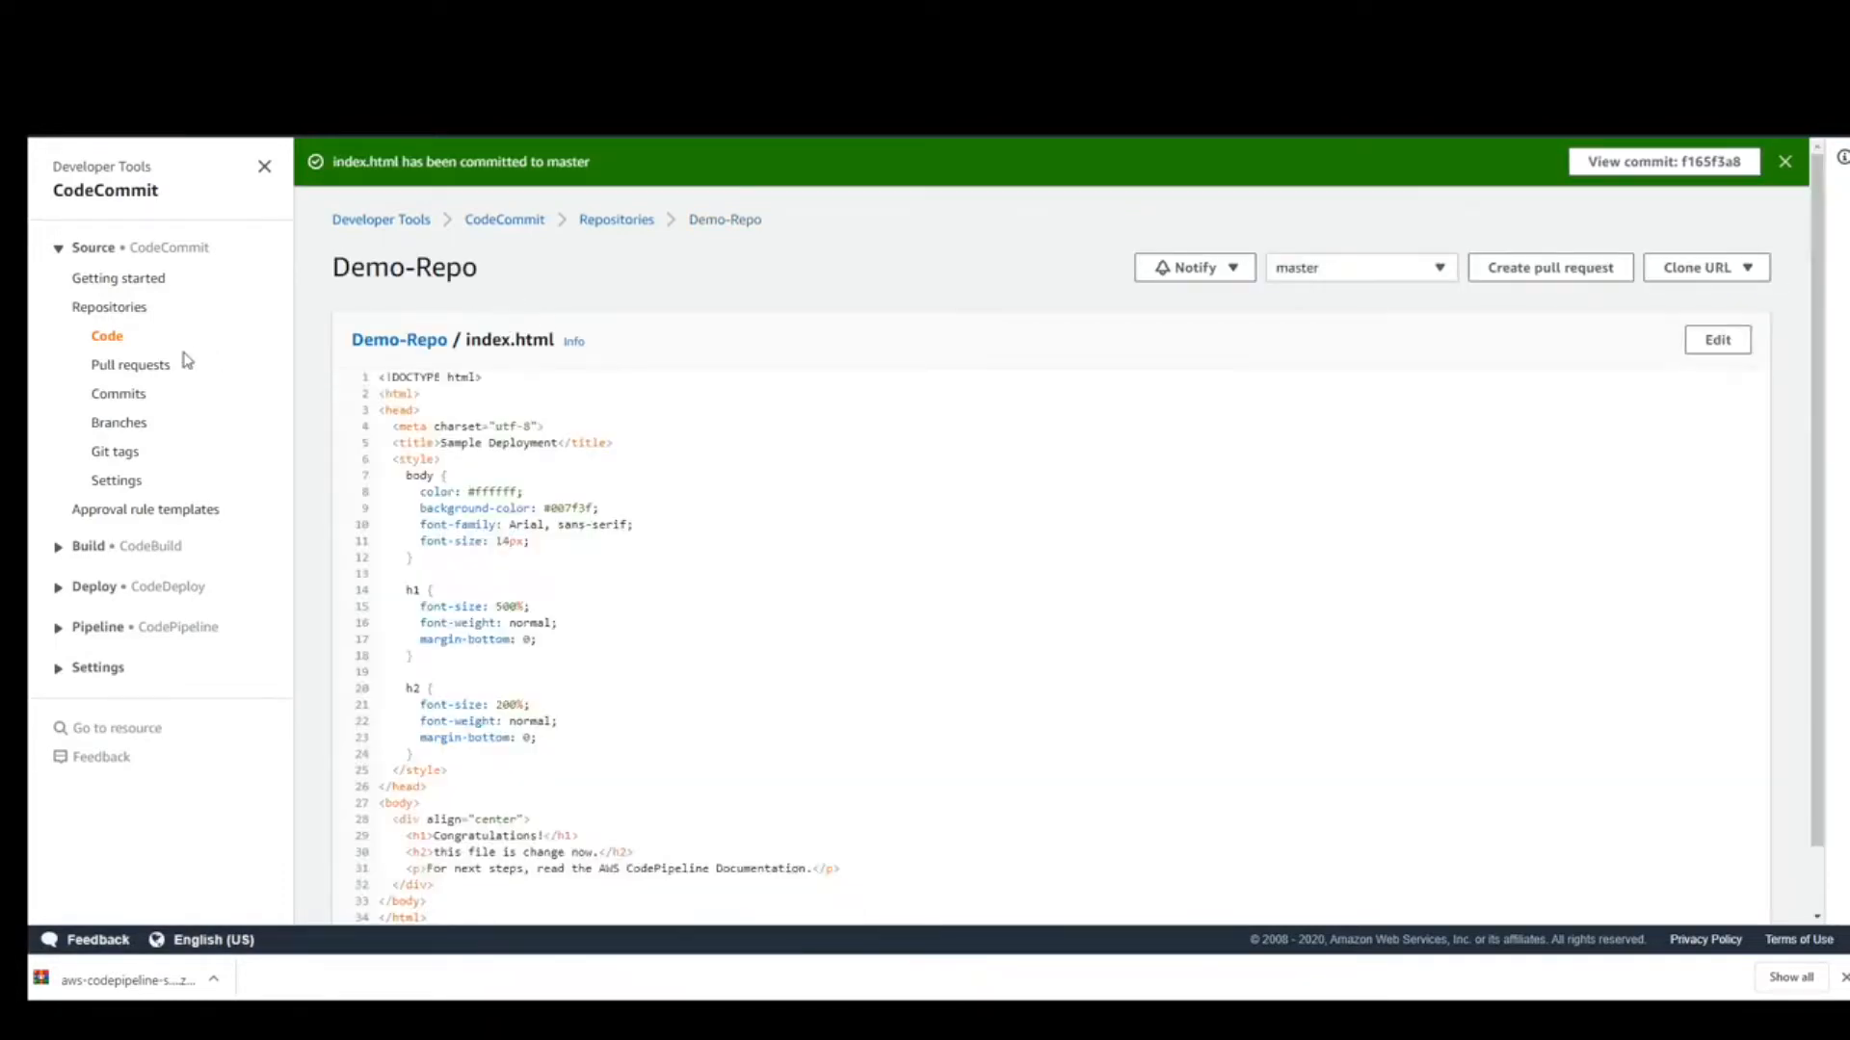
- Reopen Demo-Repo from the repositories list and check its file listing for index.html
click(111, 308)
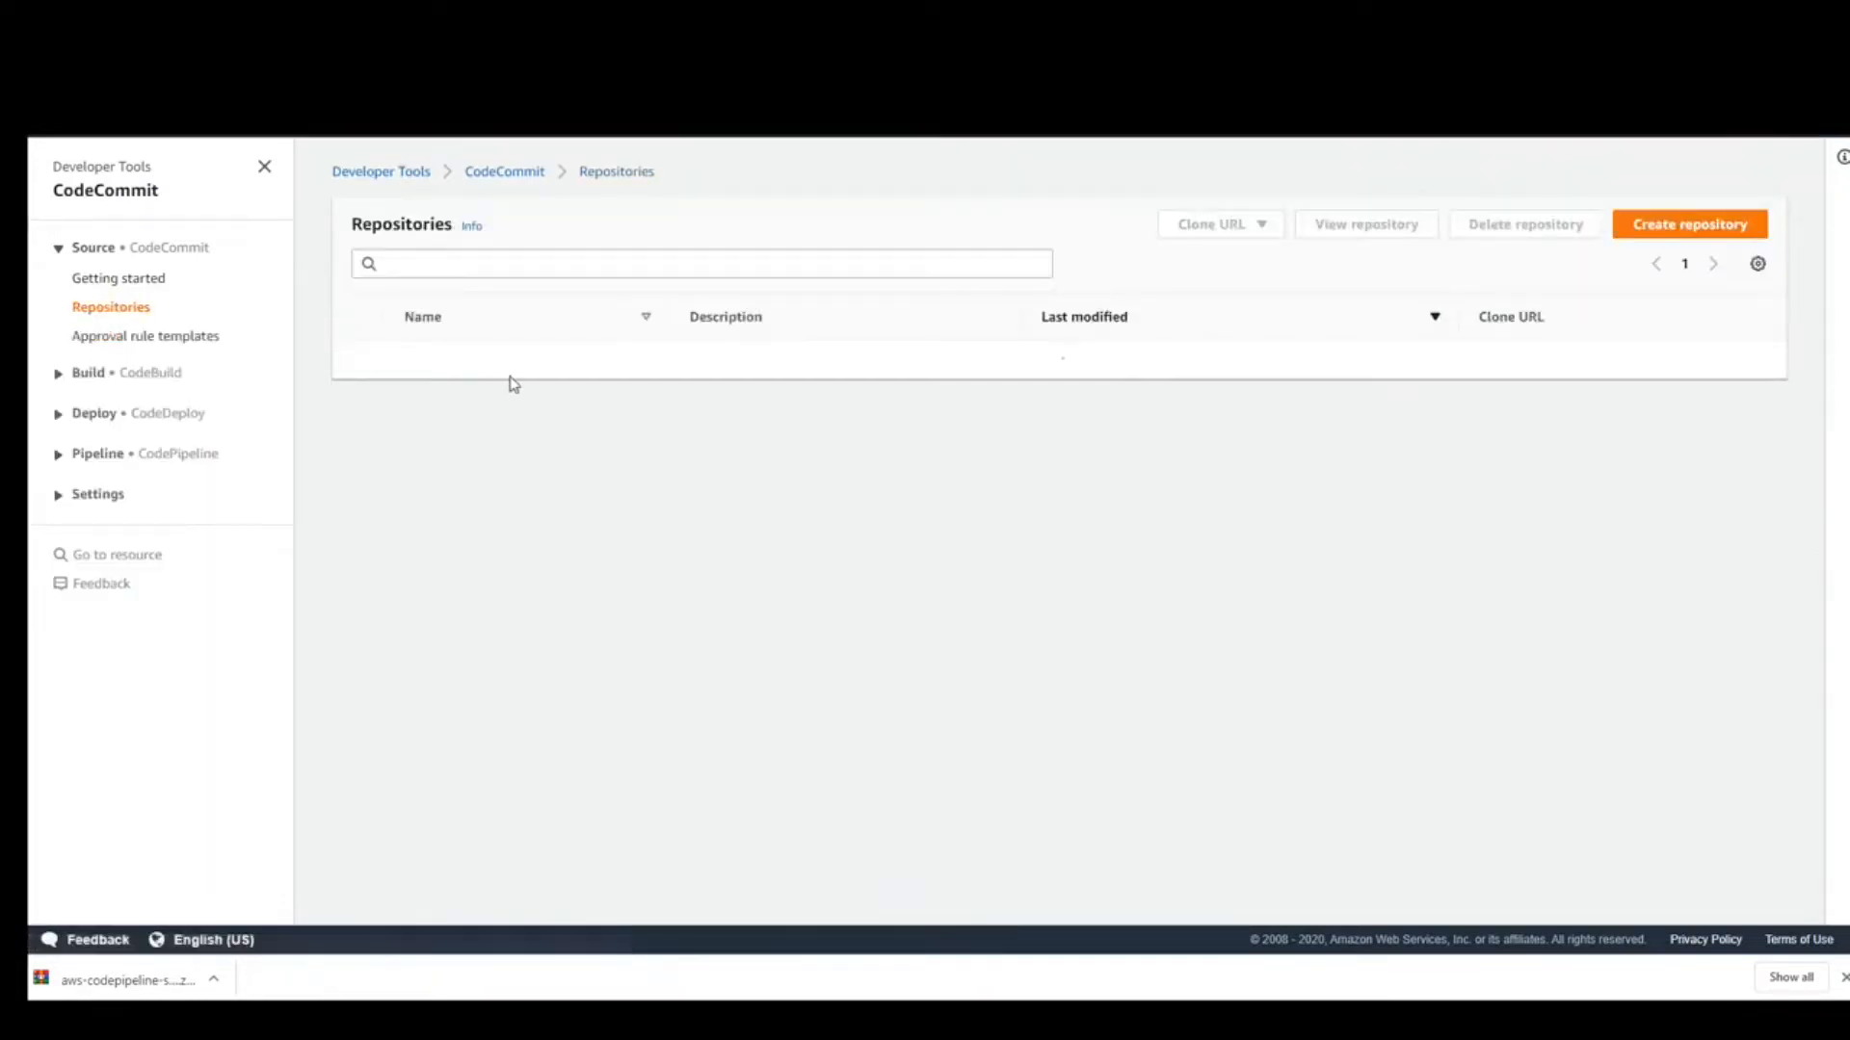
click(448, 364)
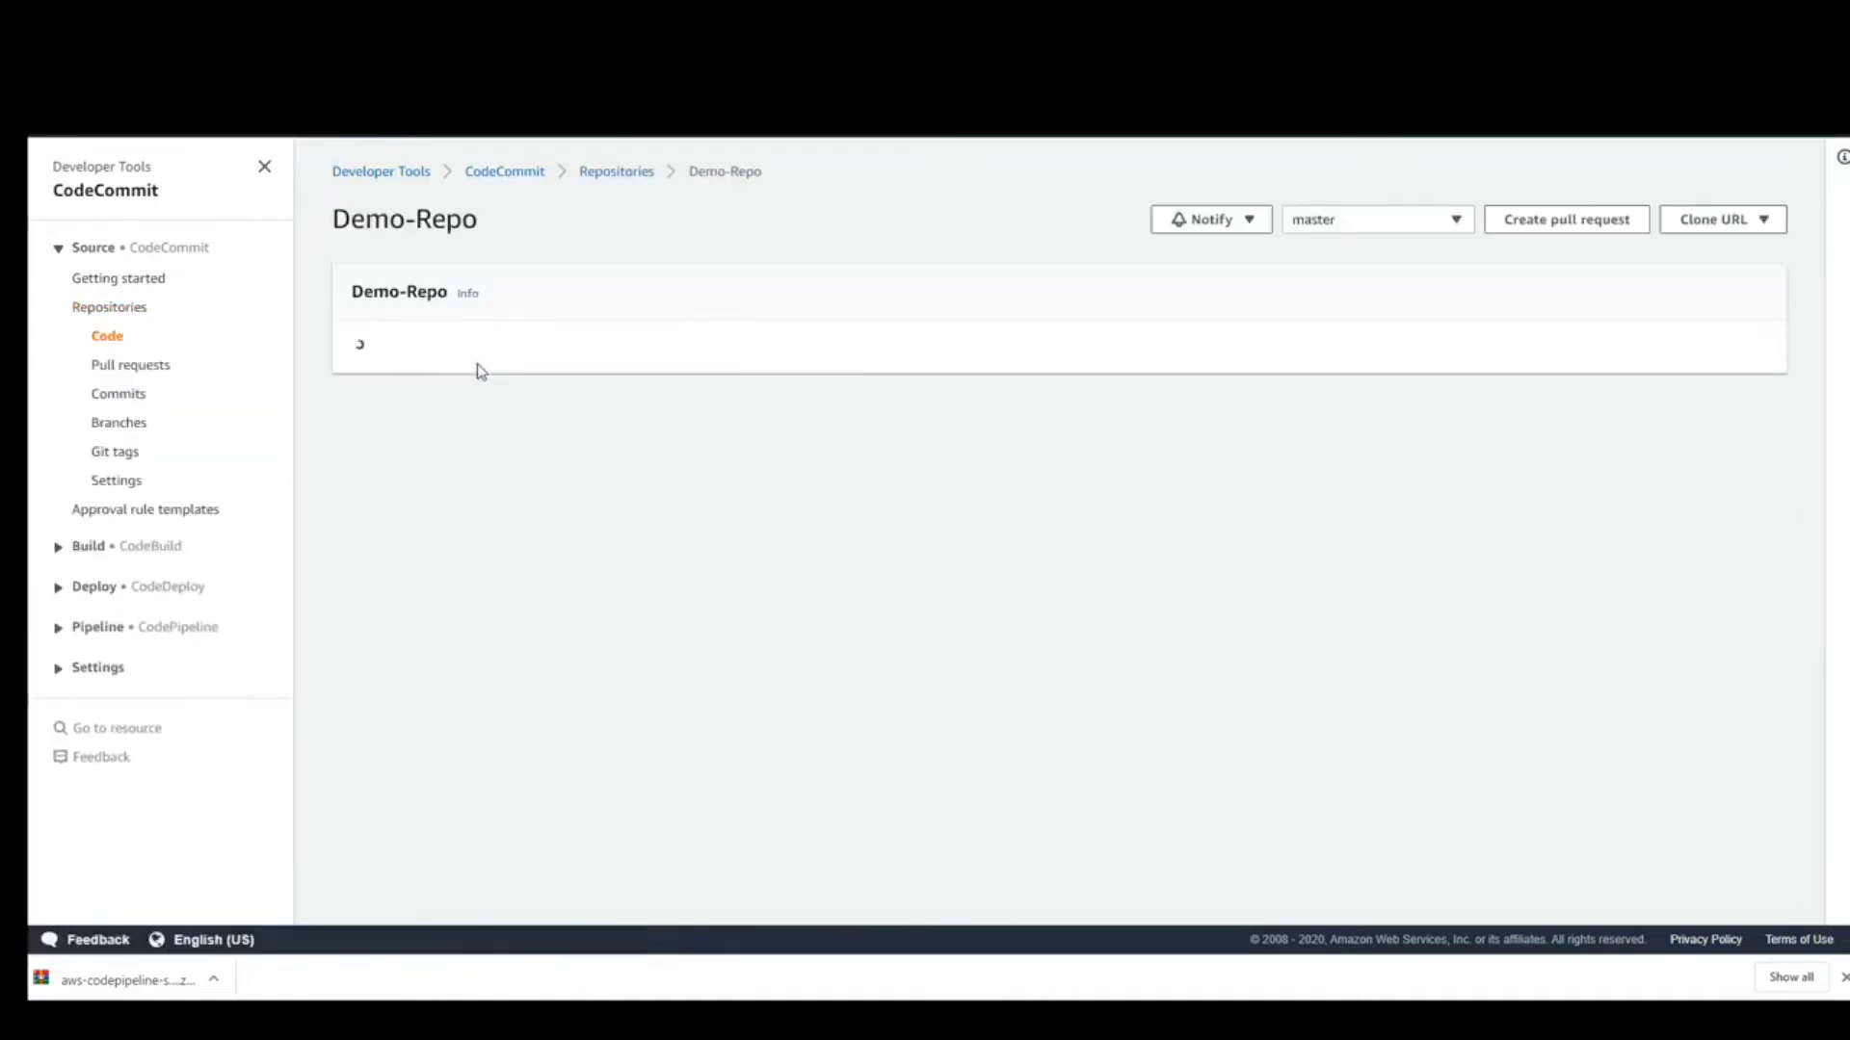
drag(355, 412, 585, 404)
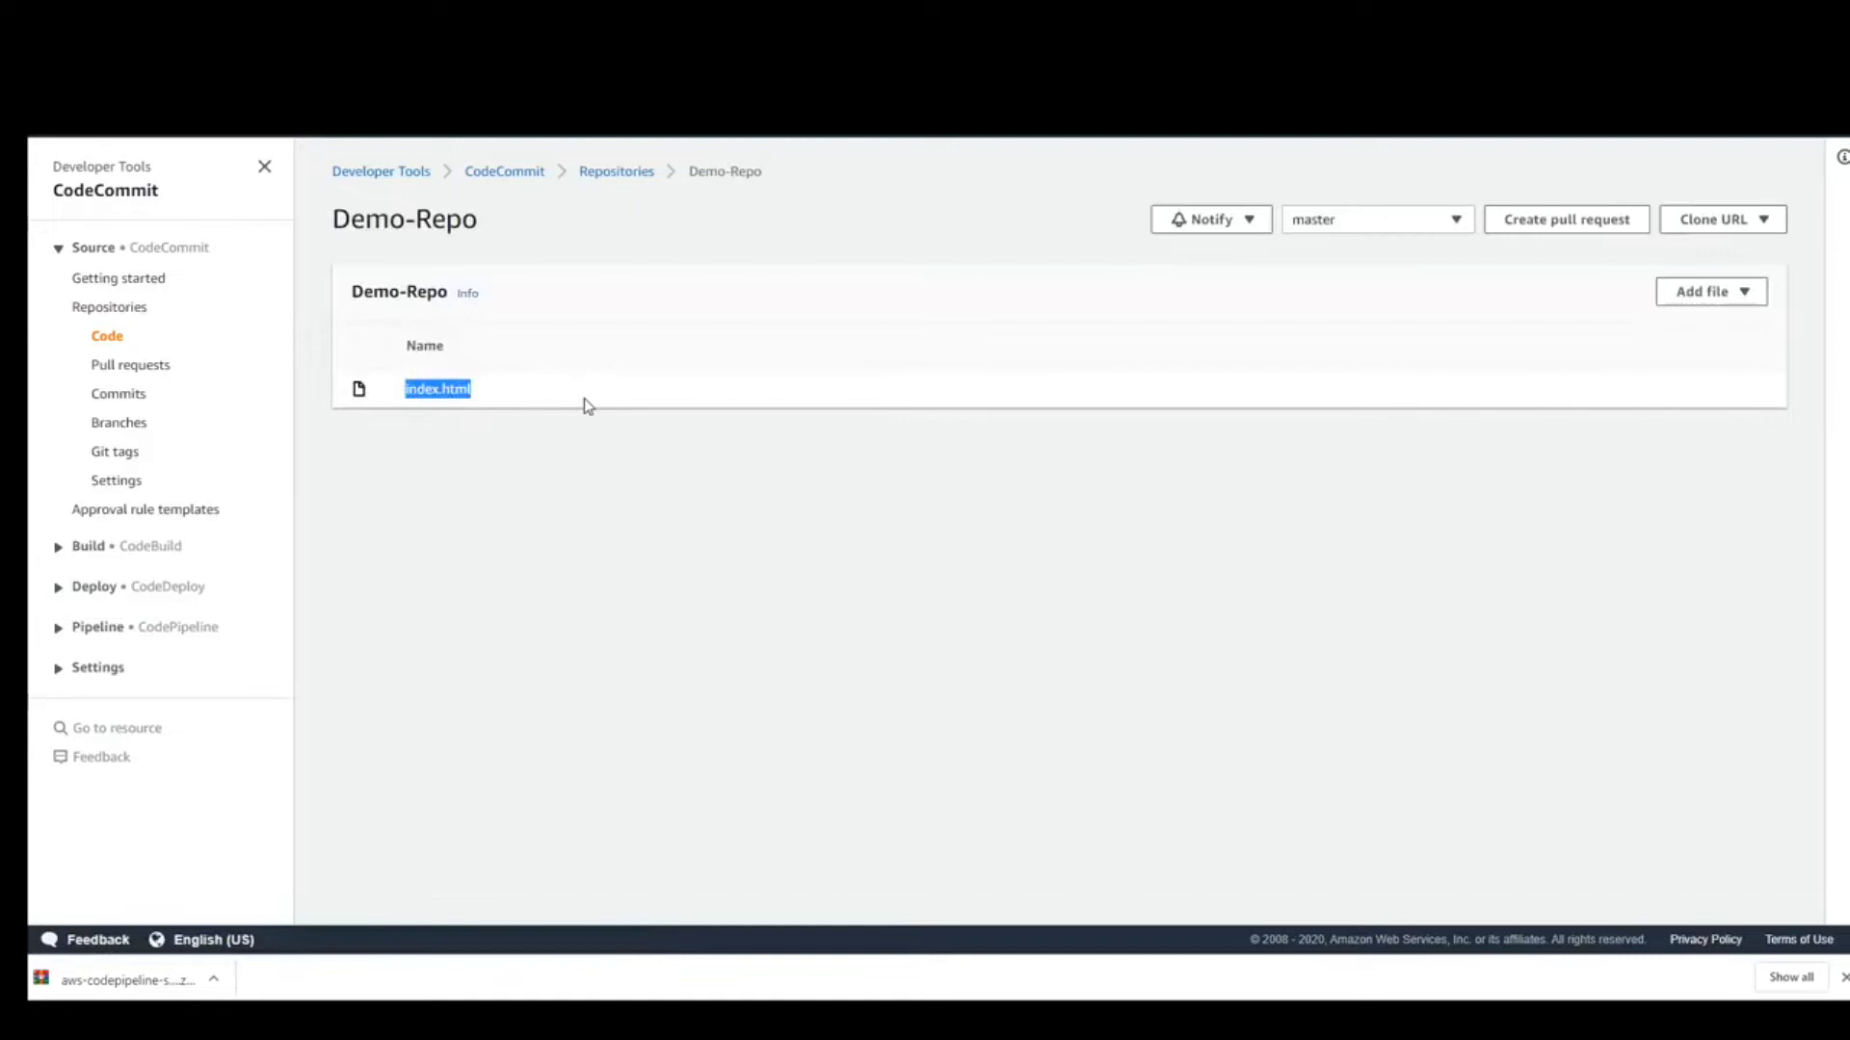
- Review the guide's Step 3 on browsing repository contents, including viewing files, commit history and commit differences
key(ctrl+Tab)
scroll(513, 385, down, 5)
scroll(513, 385, down, 8)
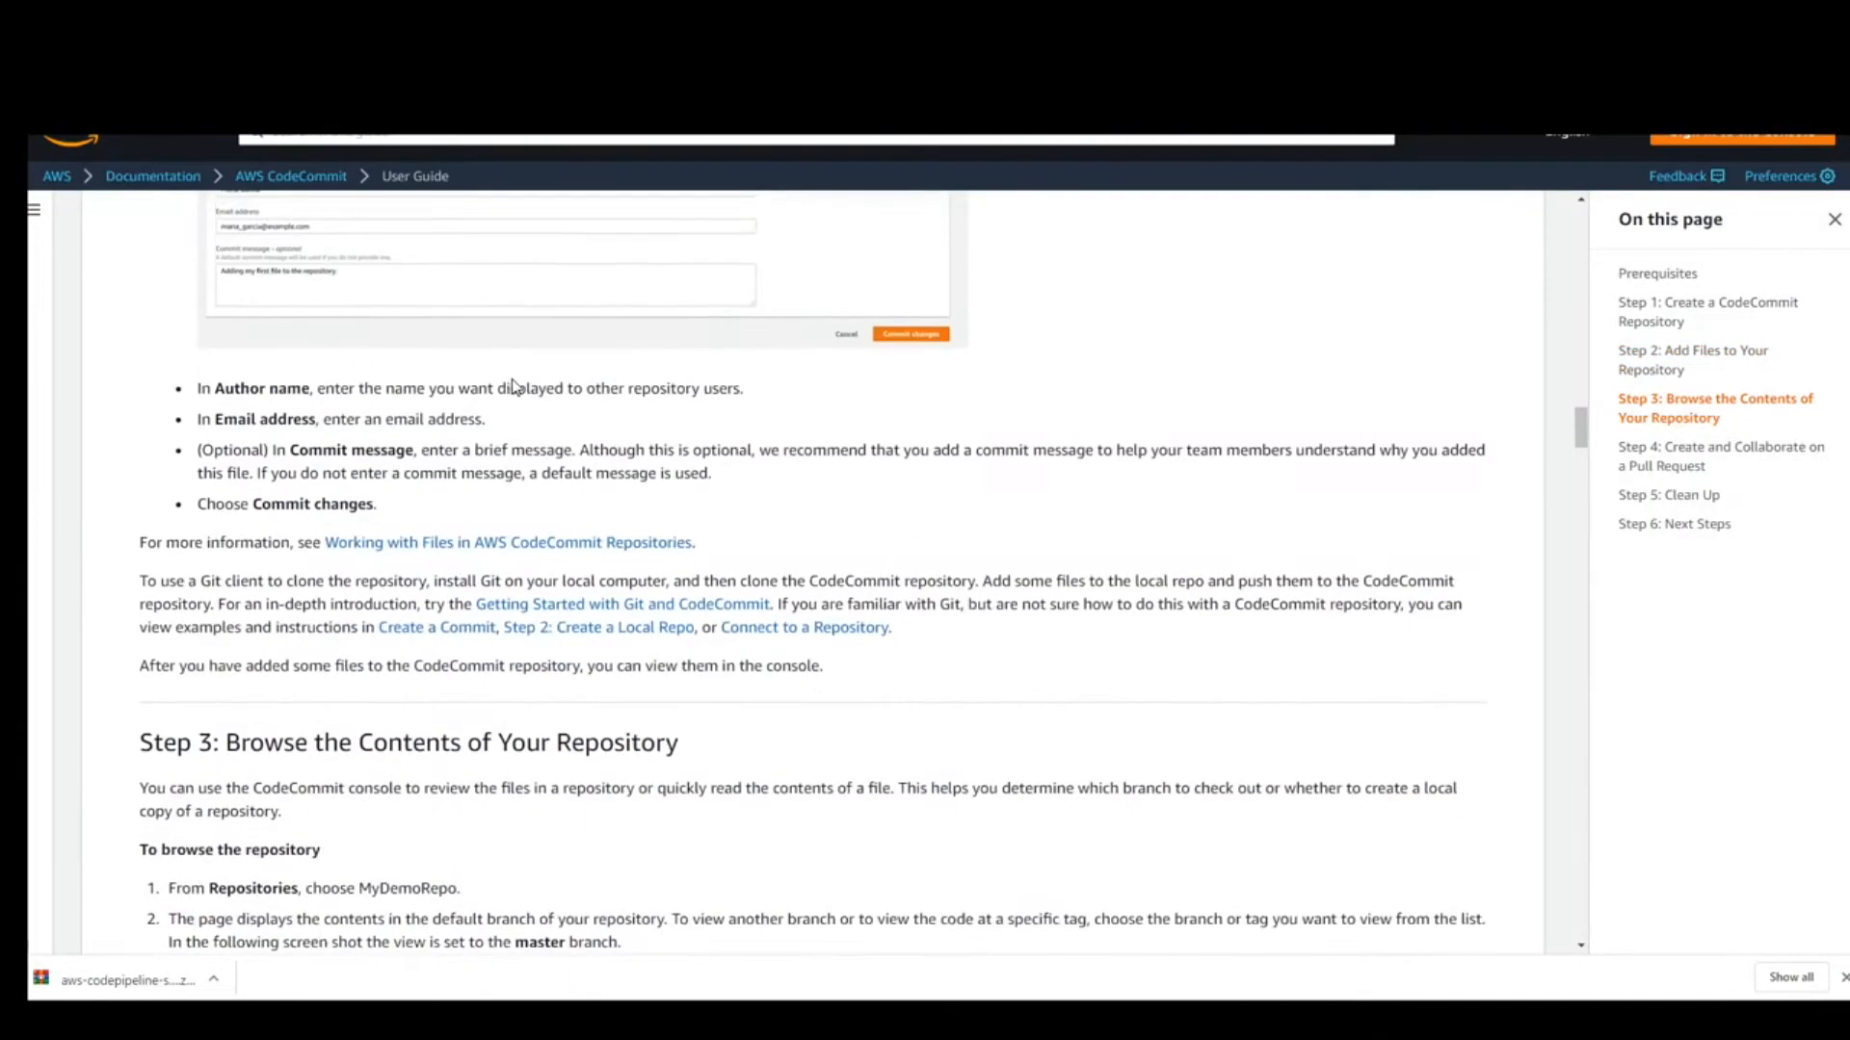
drag(251, 454, 704, 460)
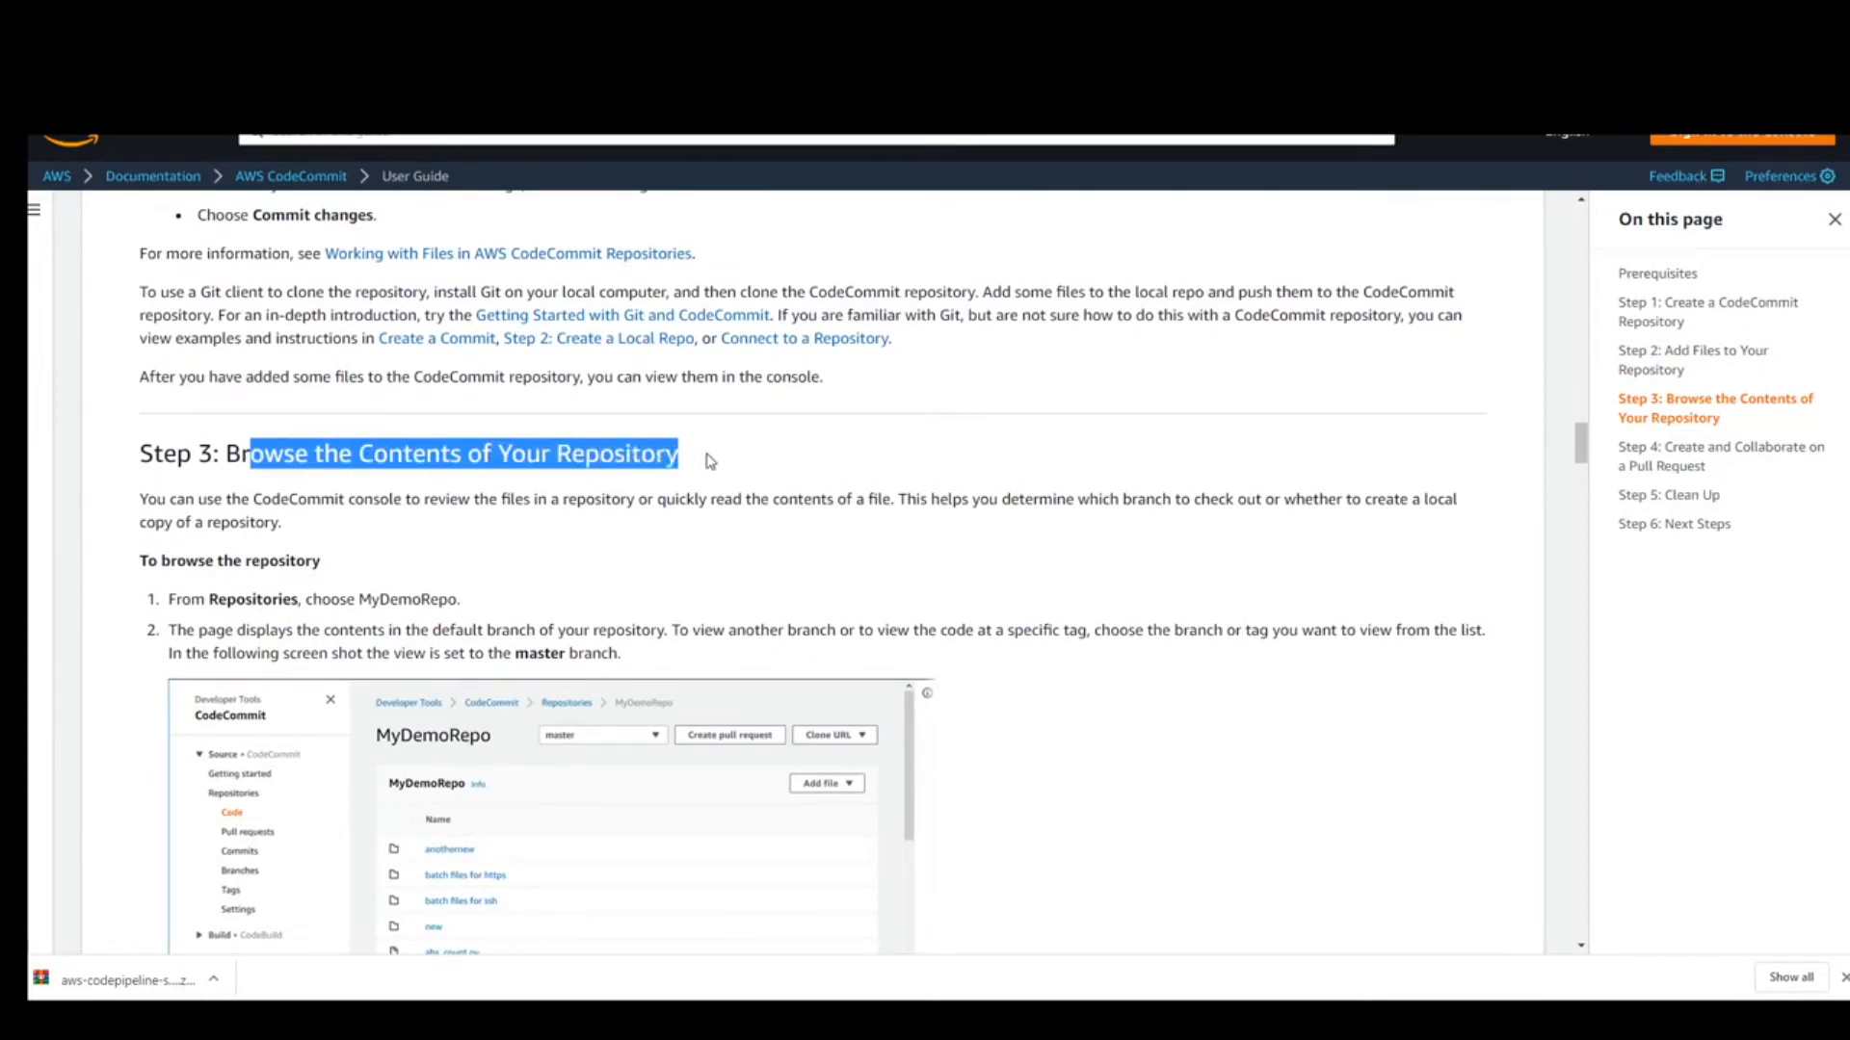
scroll(710, 462, down, 10)
key(ctrl+shift+Tab)
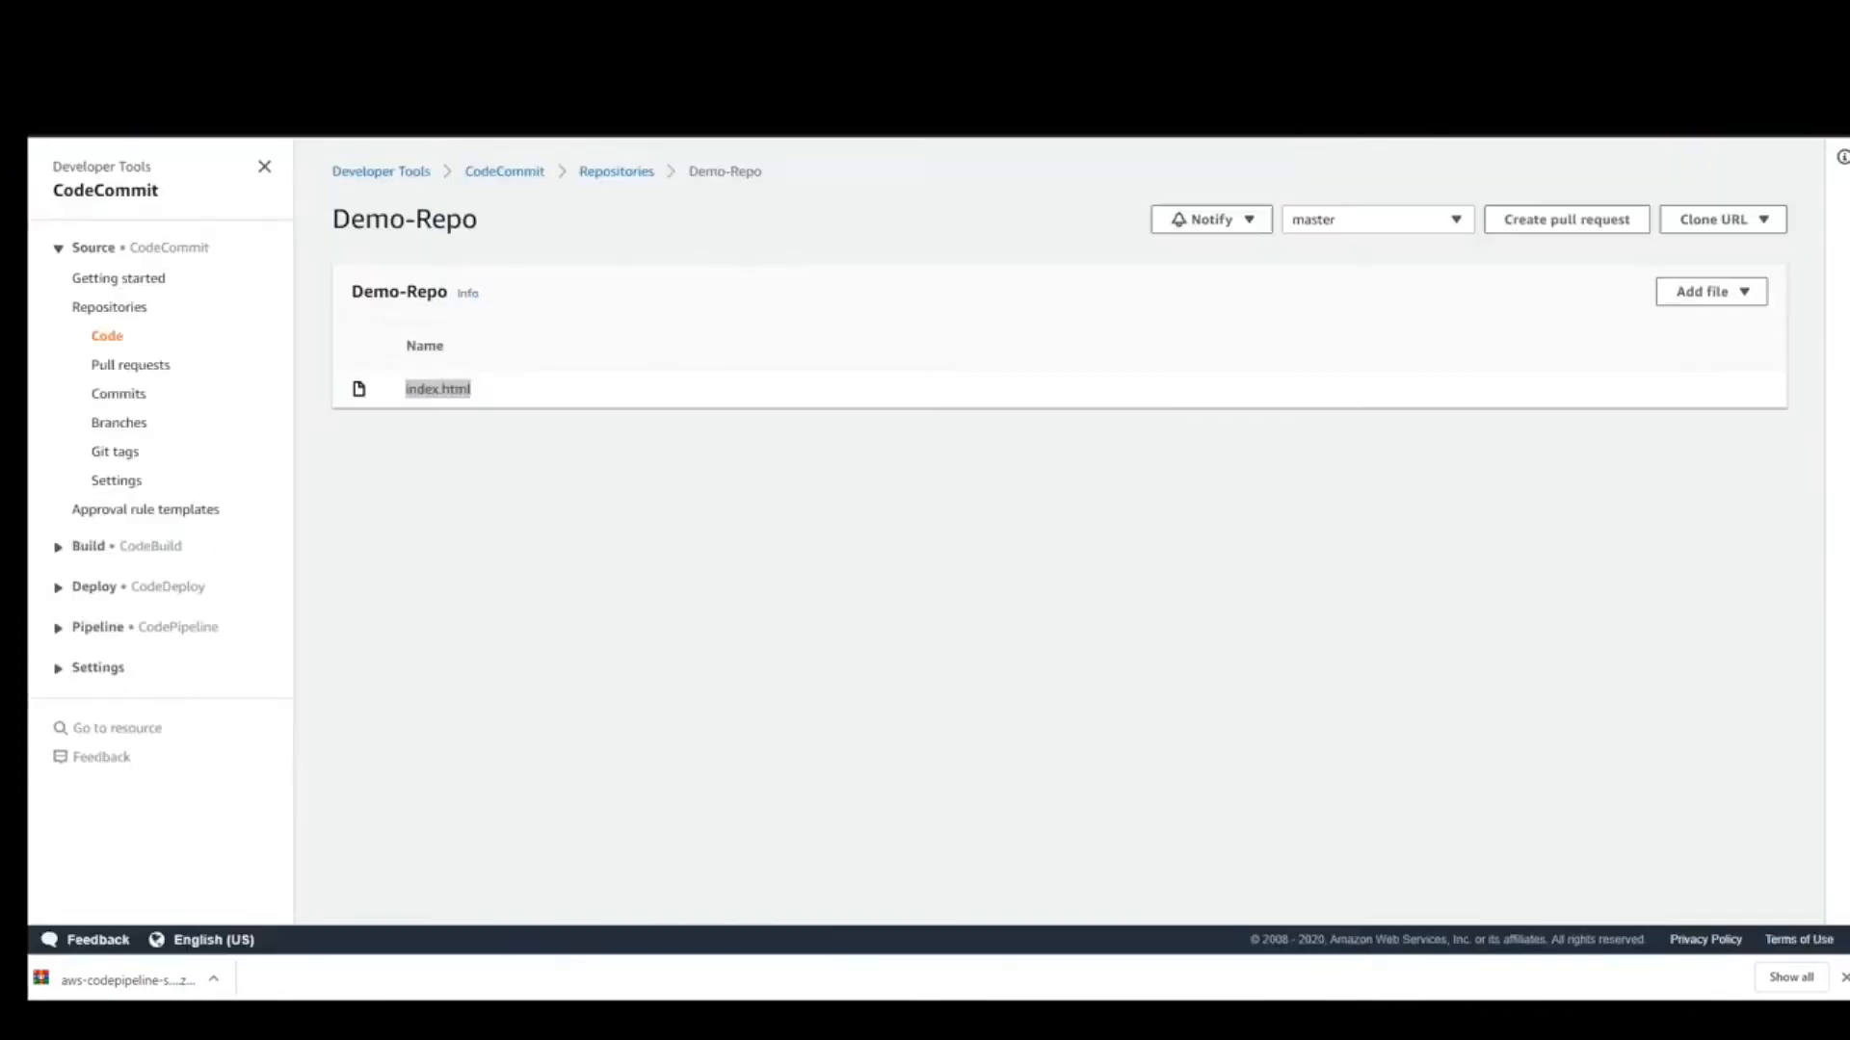
click(531, 405)
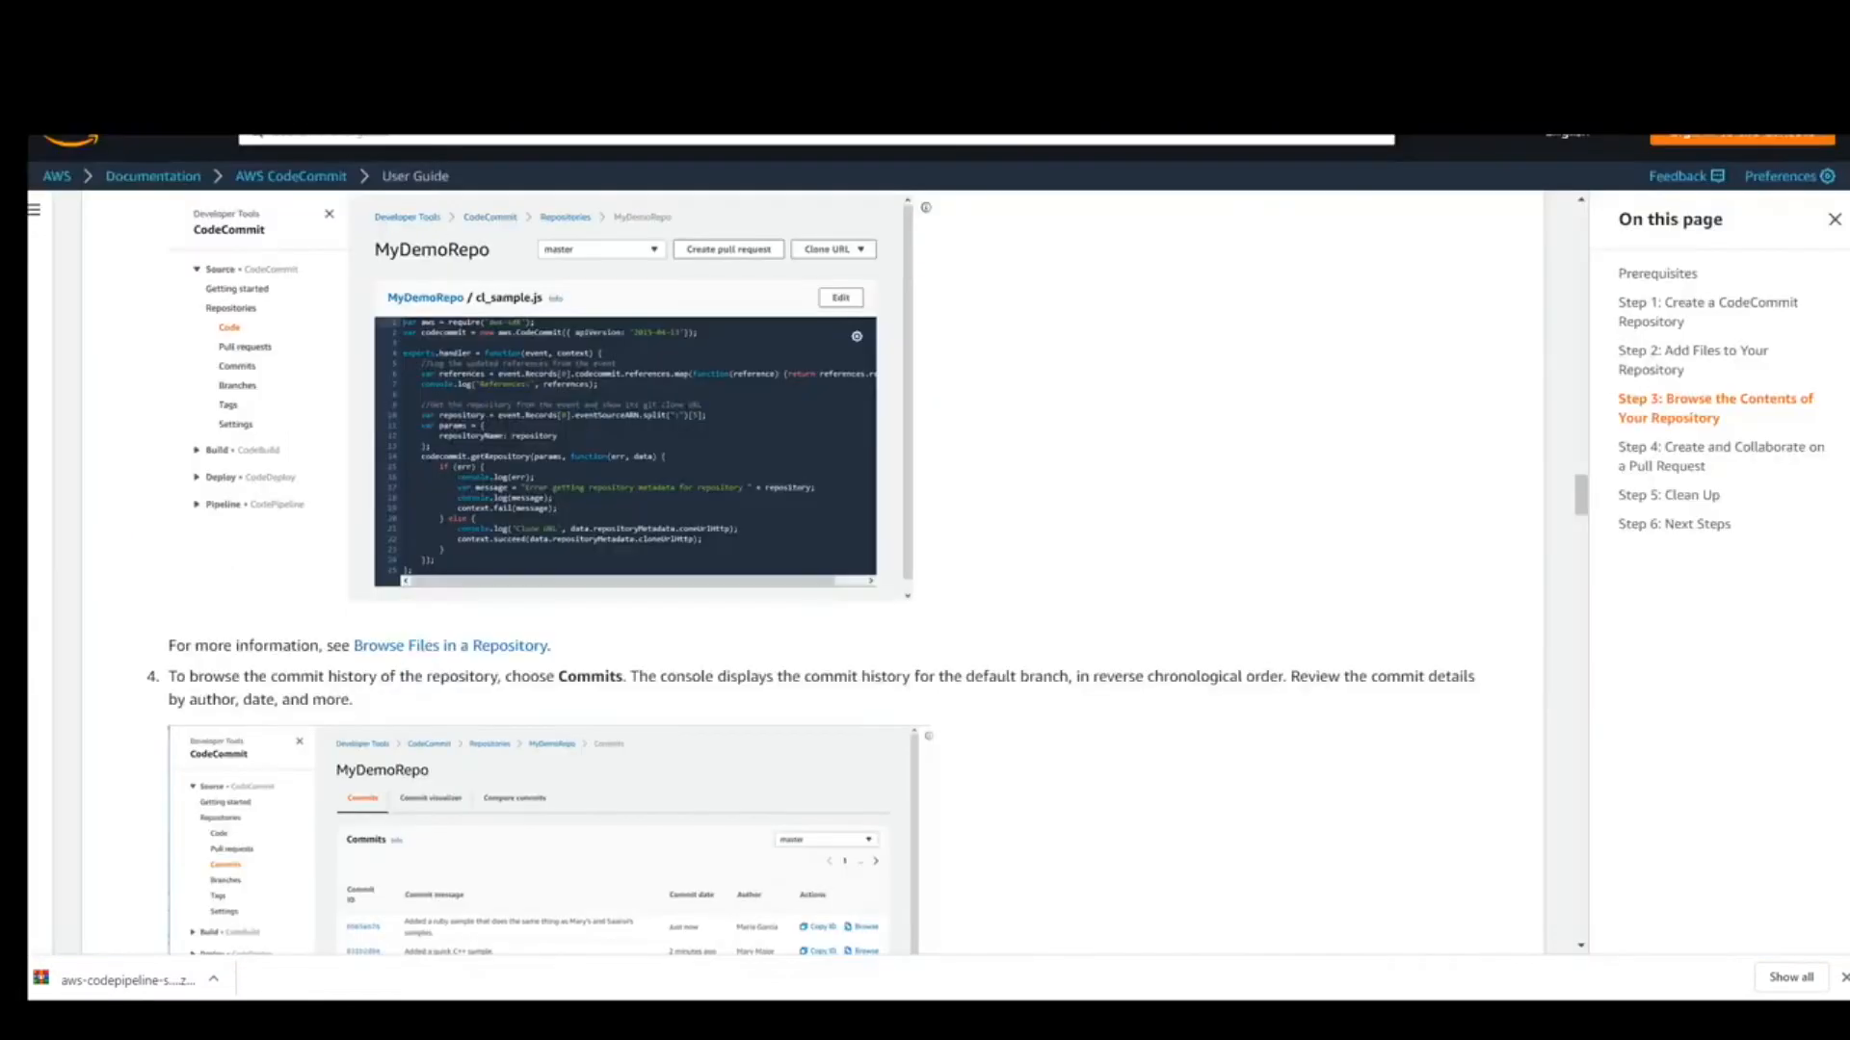
scroll(605, 408, down, 6)
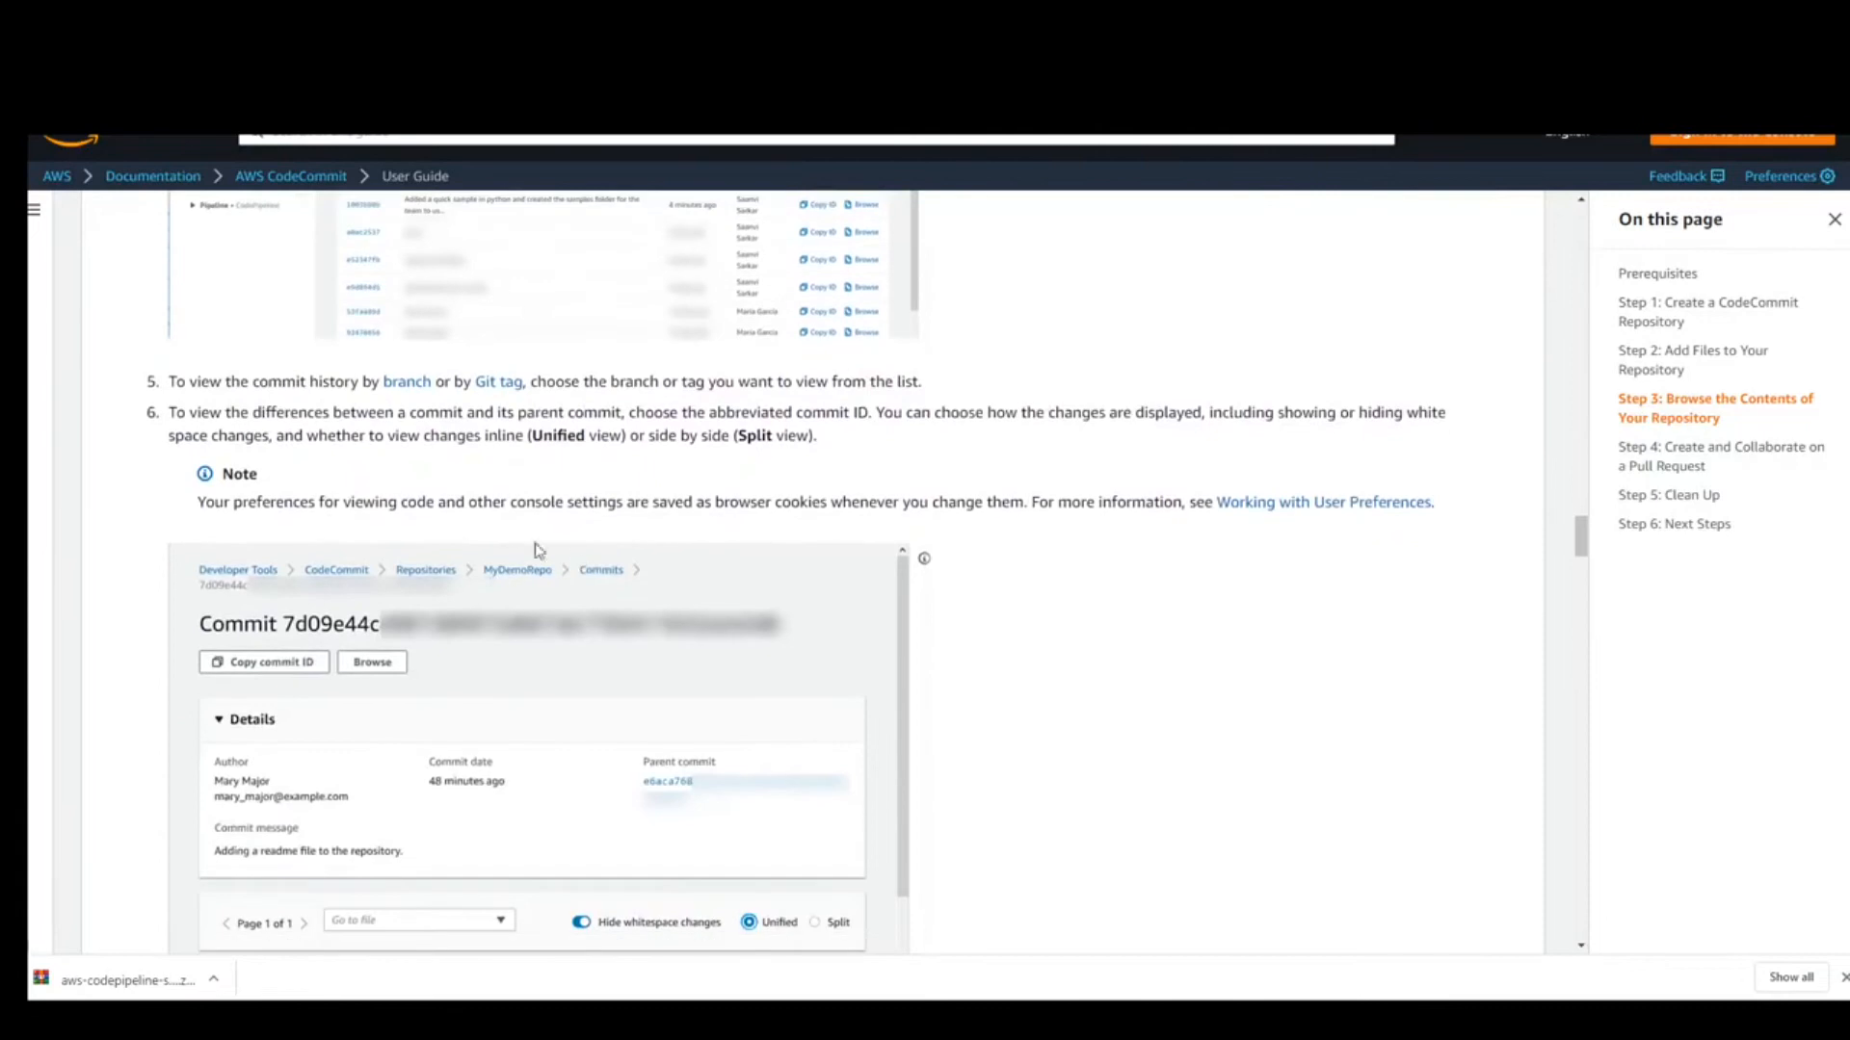
scroll(574, 562, down, 5)
scroll(409, 468, up, 10)
scroll(412, 464, up, 2)
scroll(410, 461, down, 3)
scroll(410, 460, up, 4)
scroll(408, 454, down, 6)
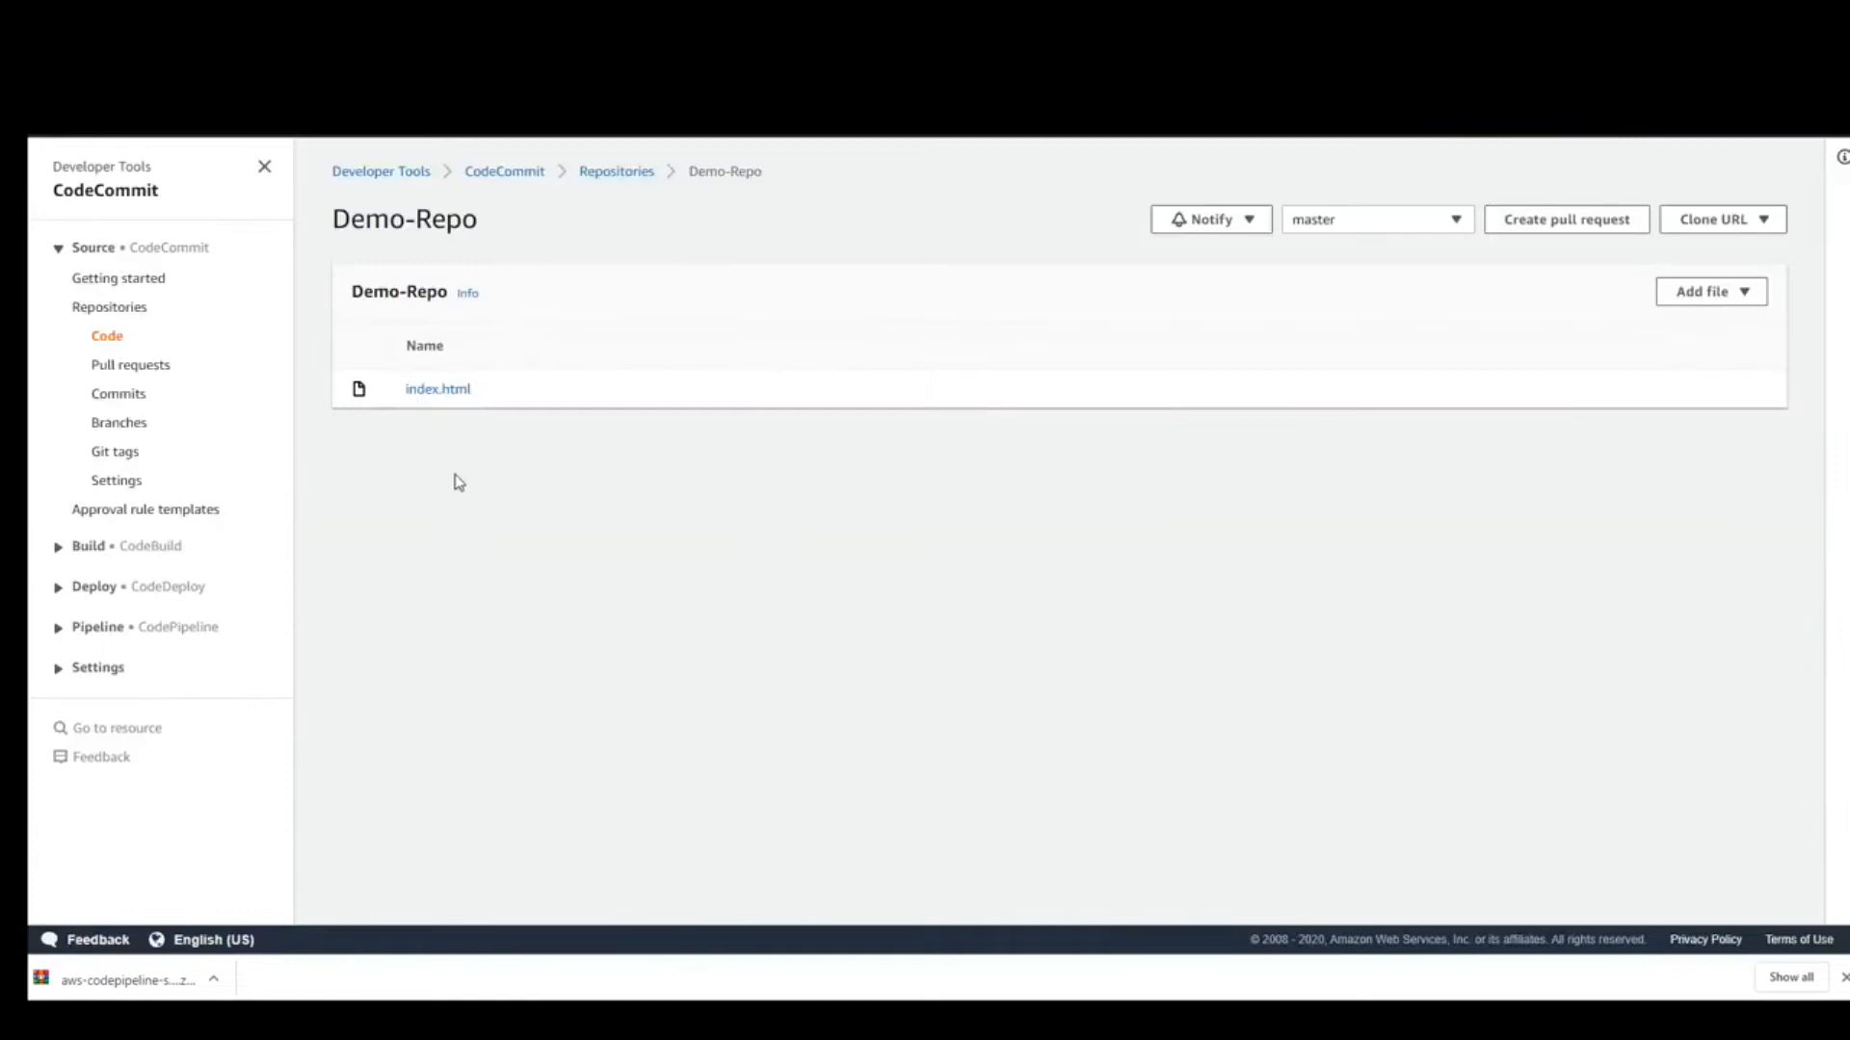
- Open index.html in Demo-Repo for editing and replace the h1 heading text with "Welcome"
click(449, 389)
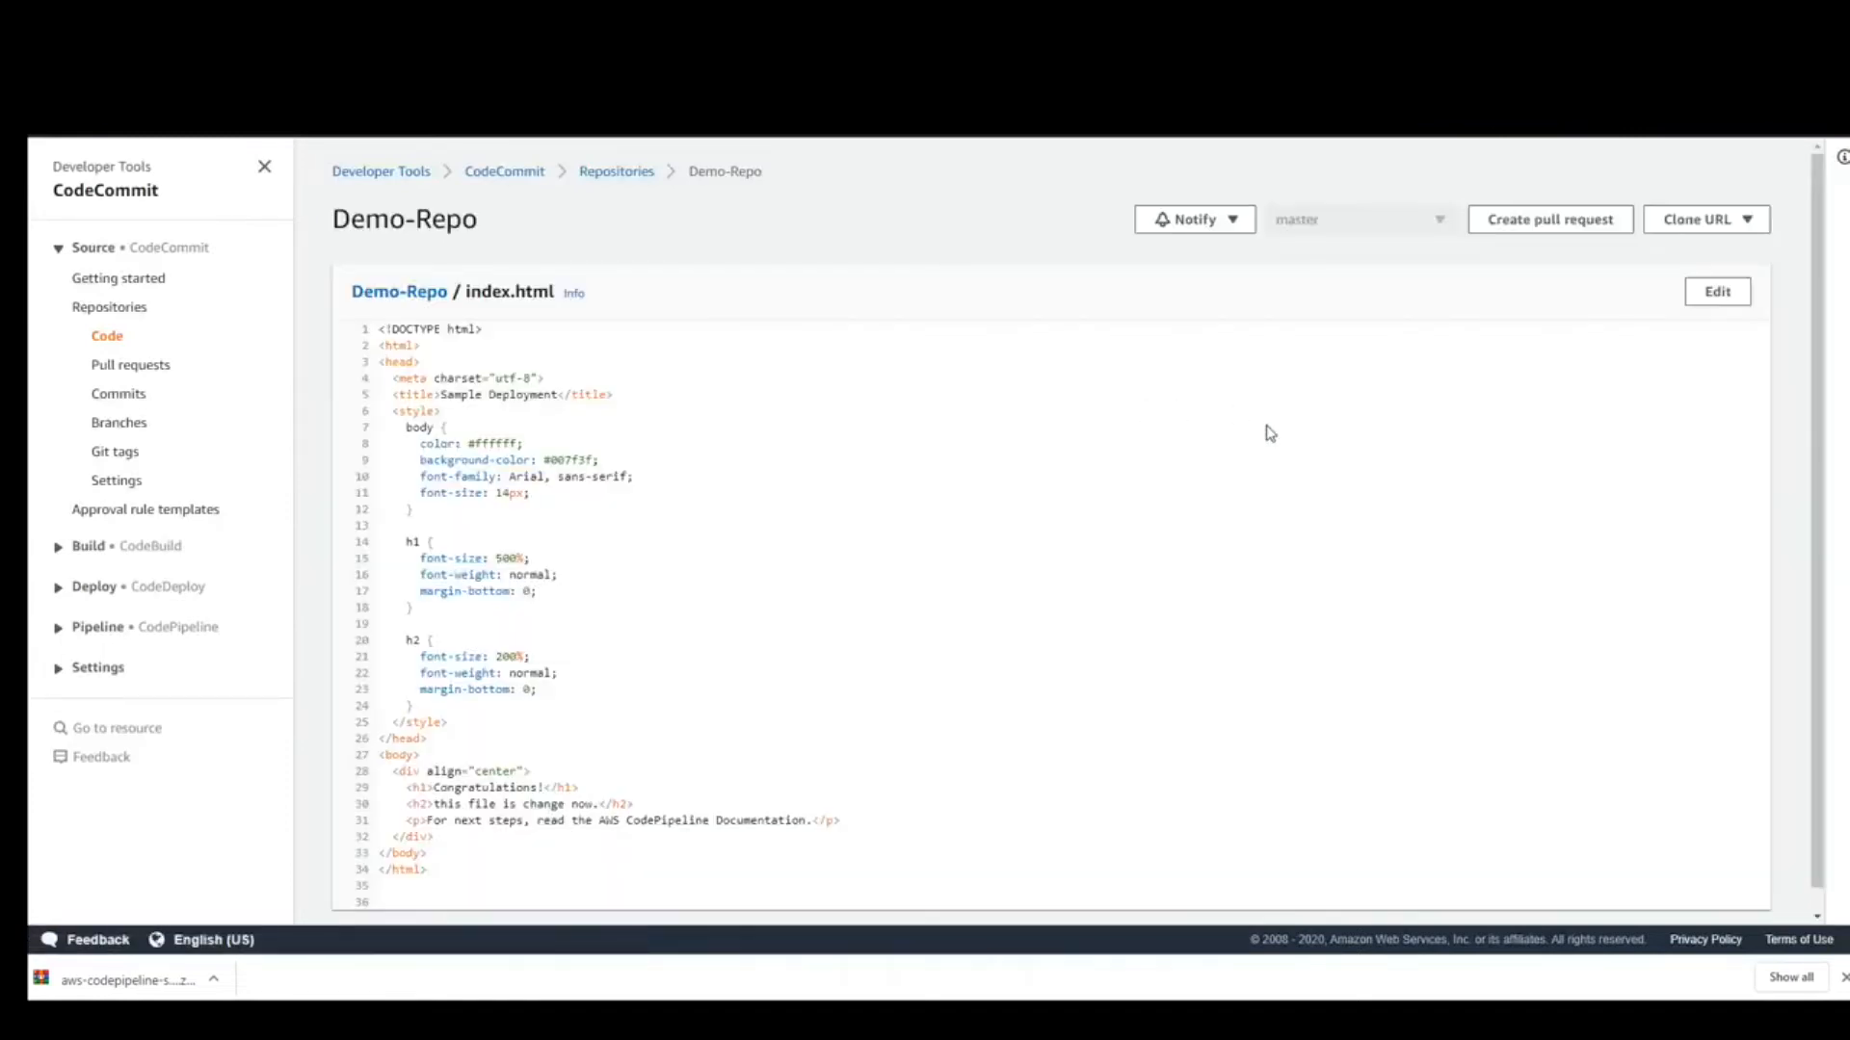
click(1713, 291)
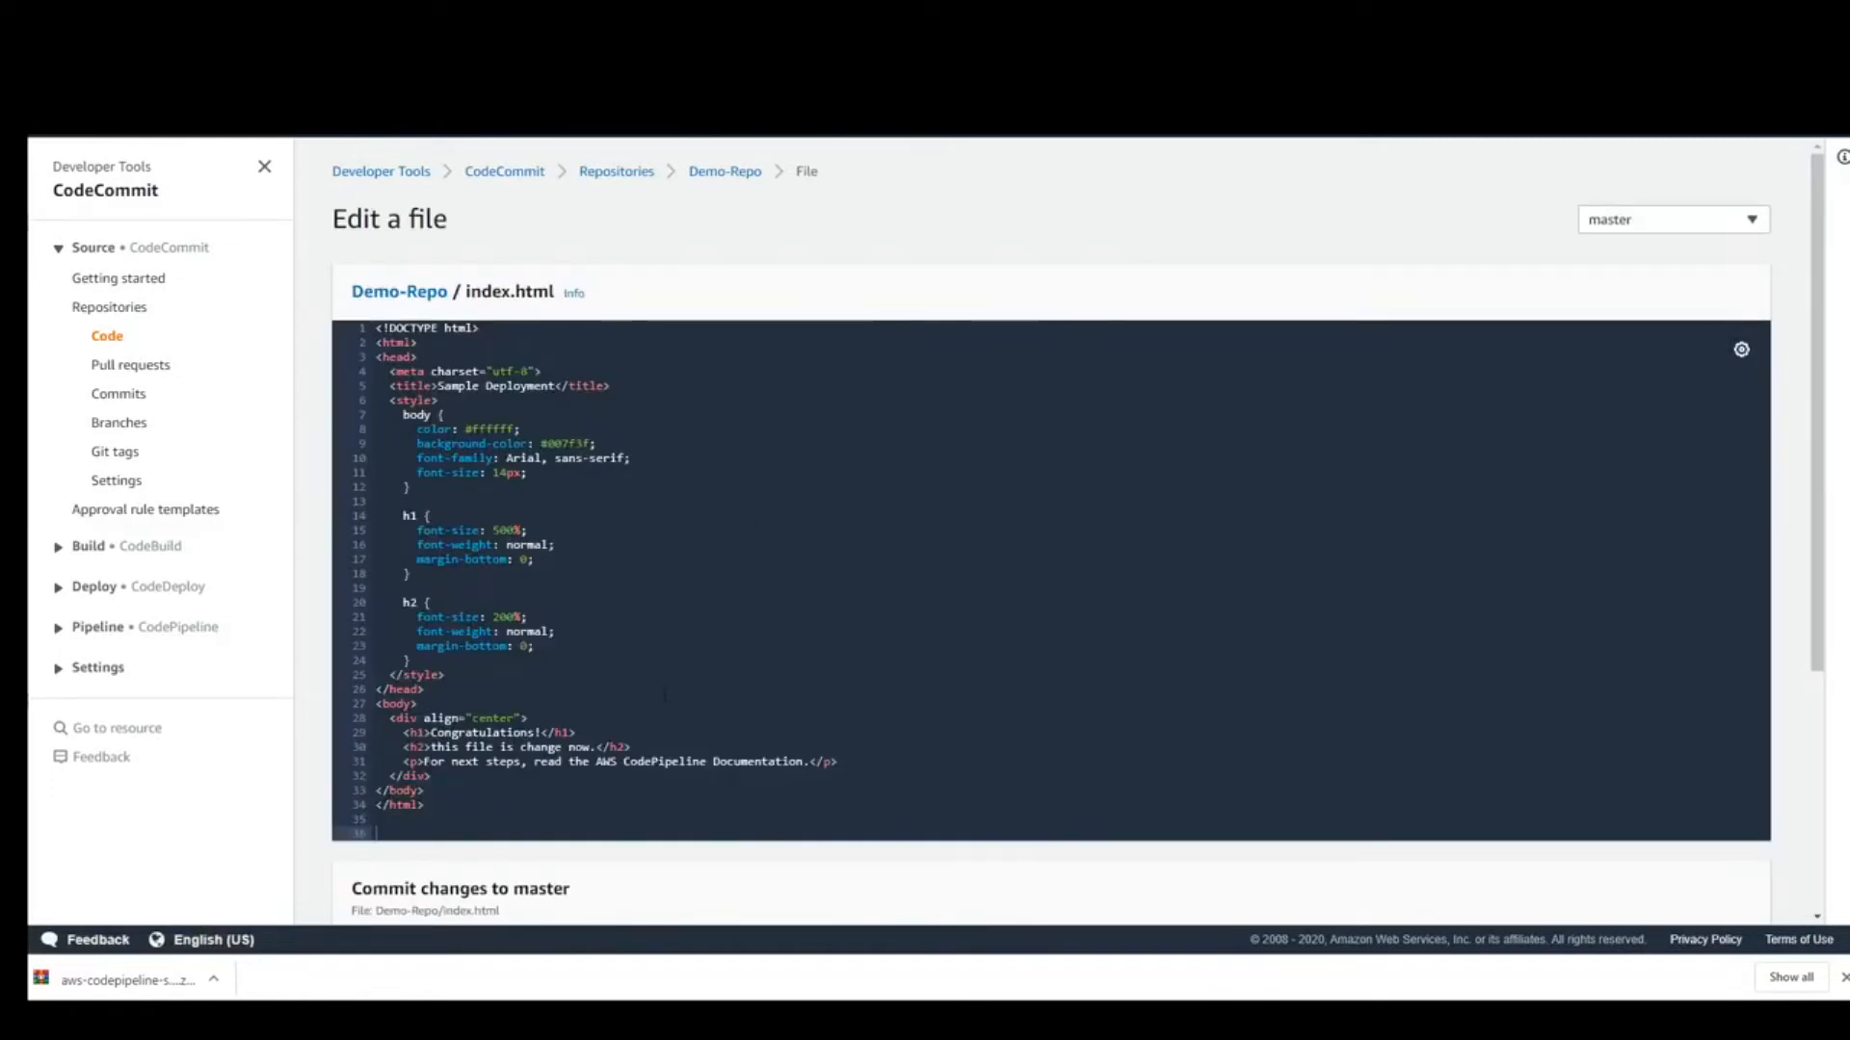
drag(430, 733, 542, 733)
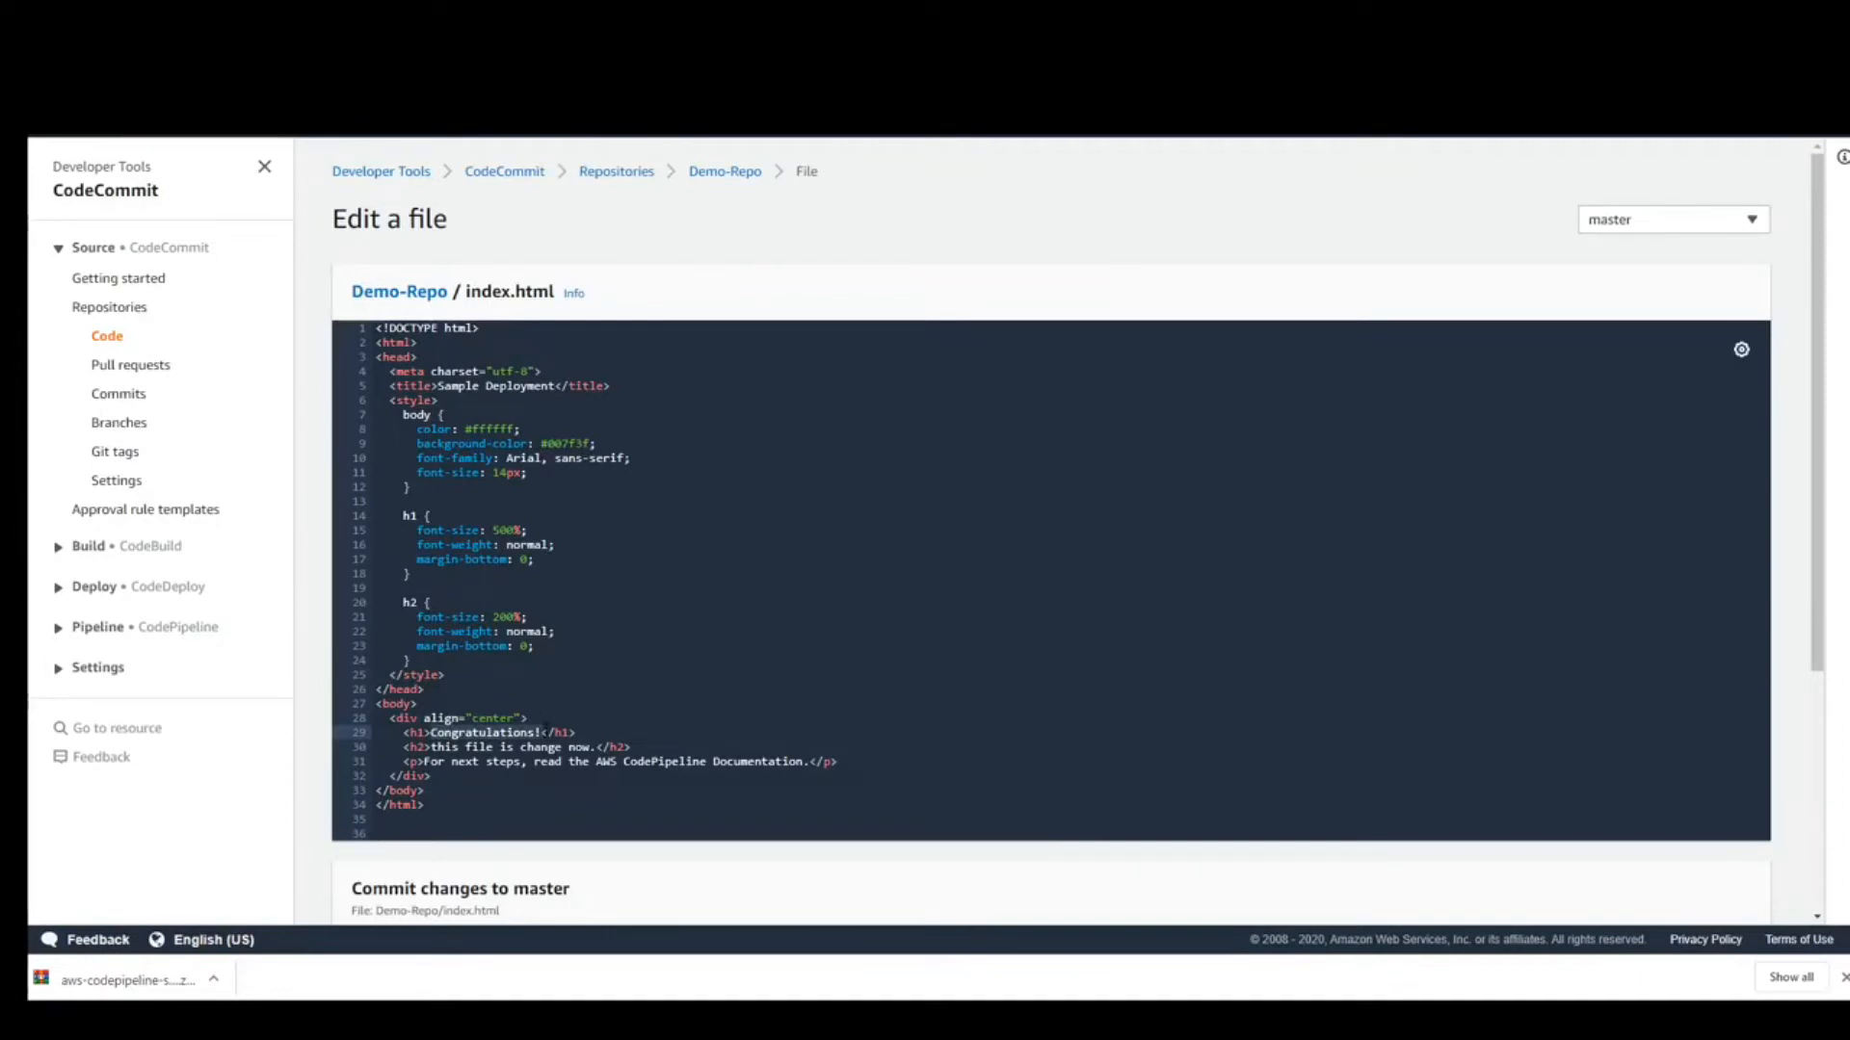
text(Wel)
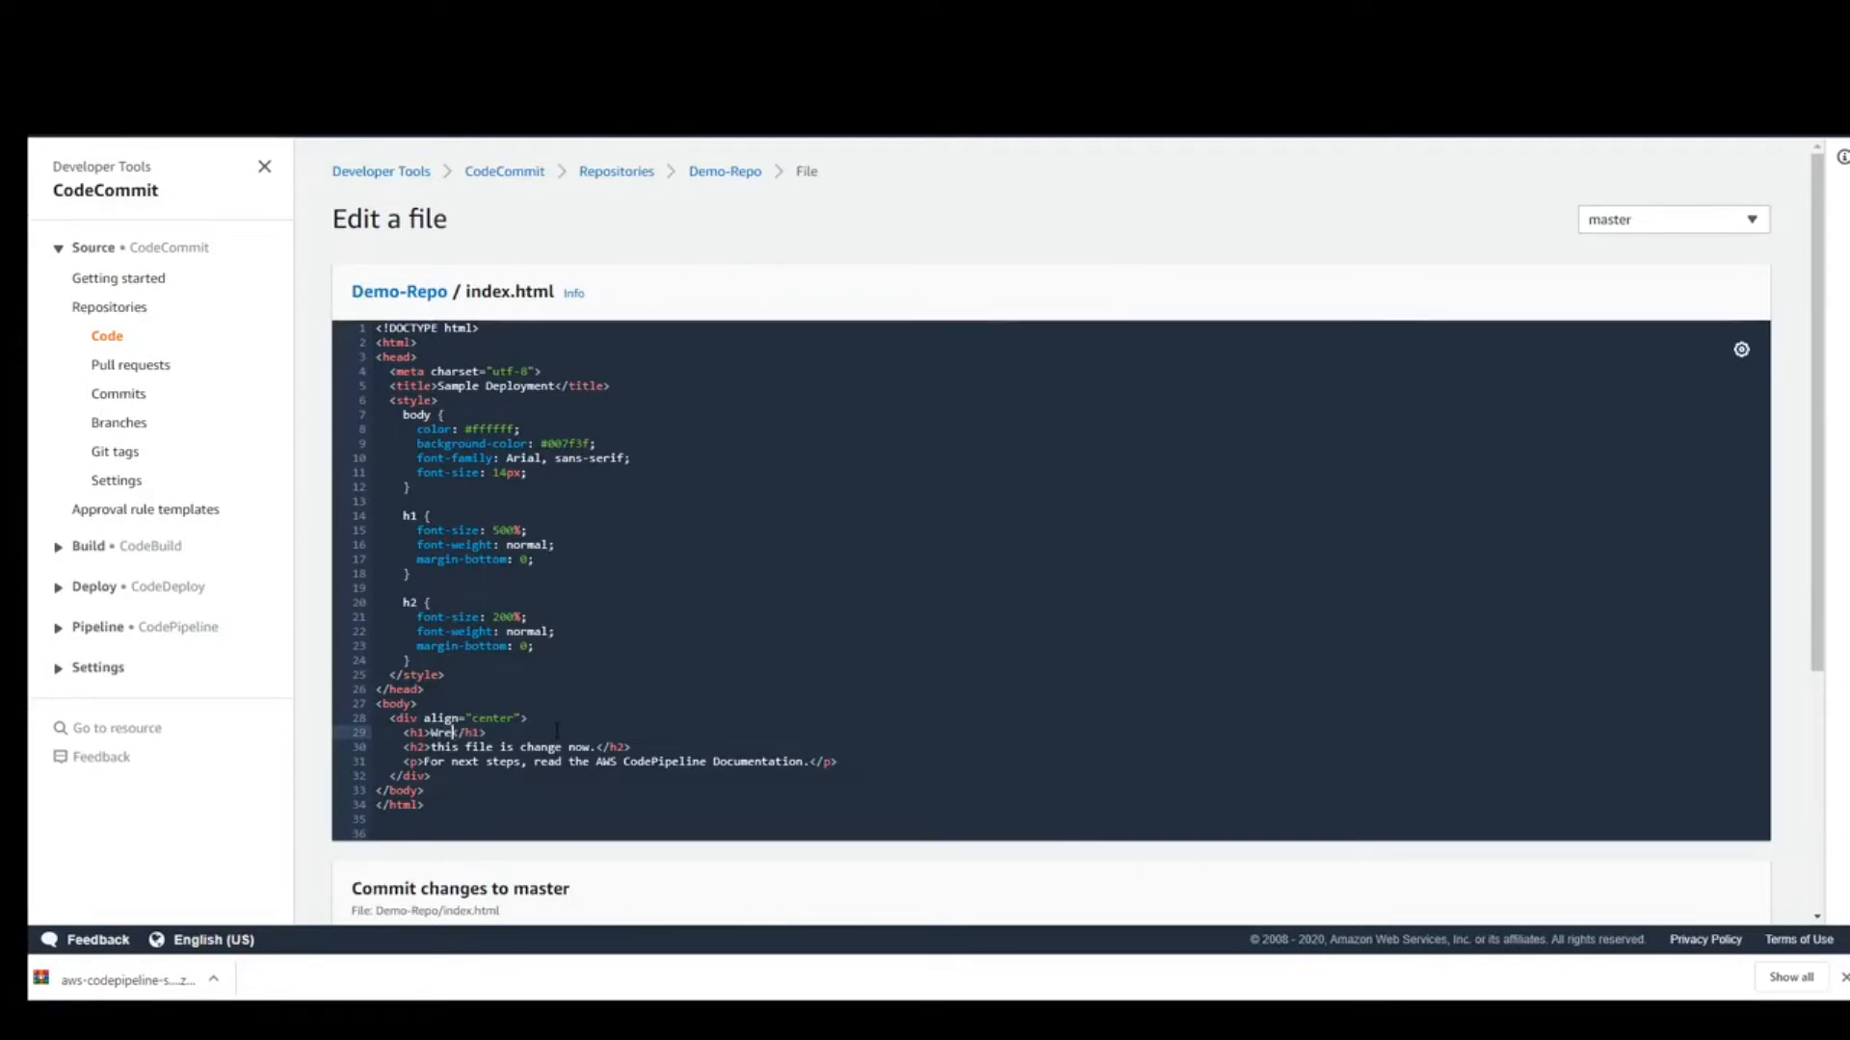
text(come)
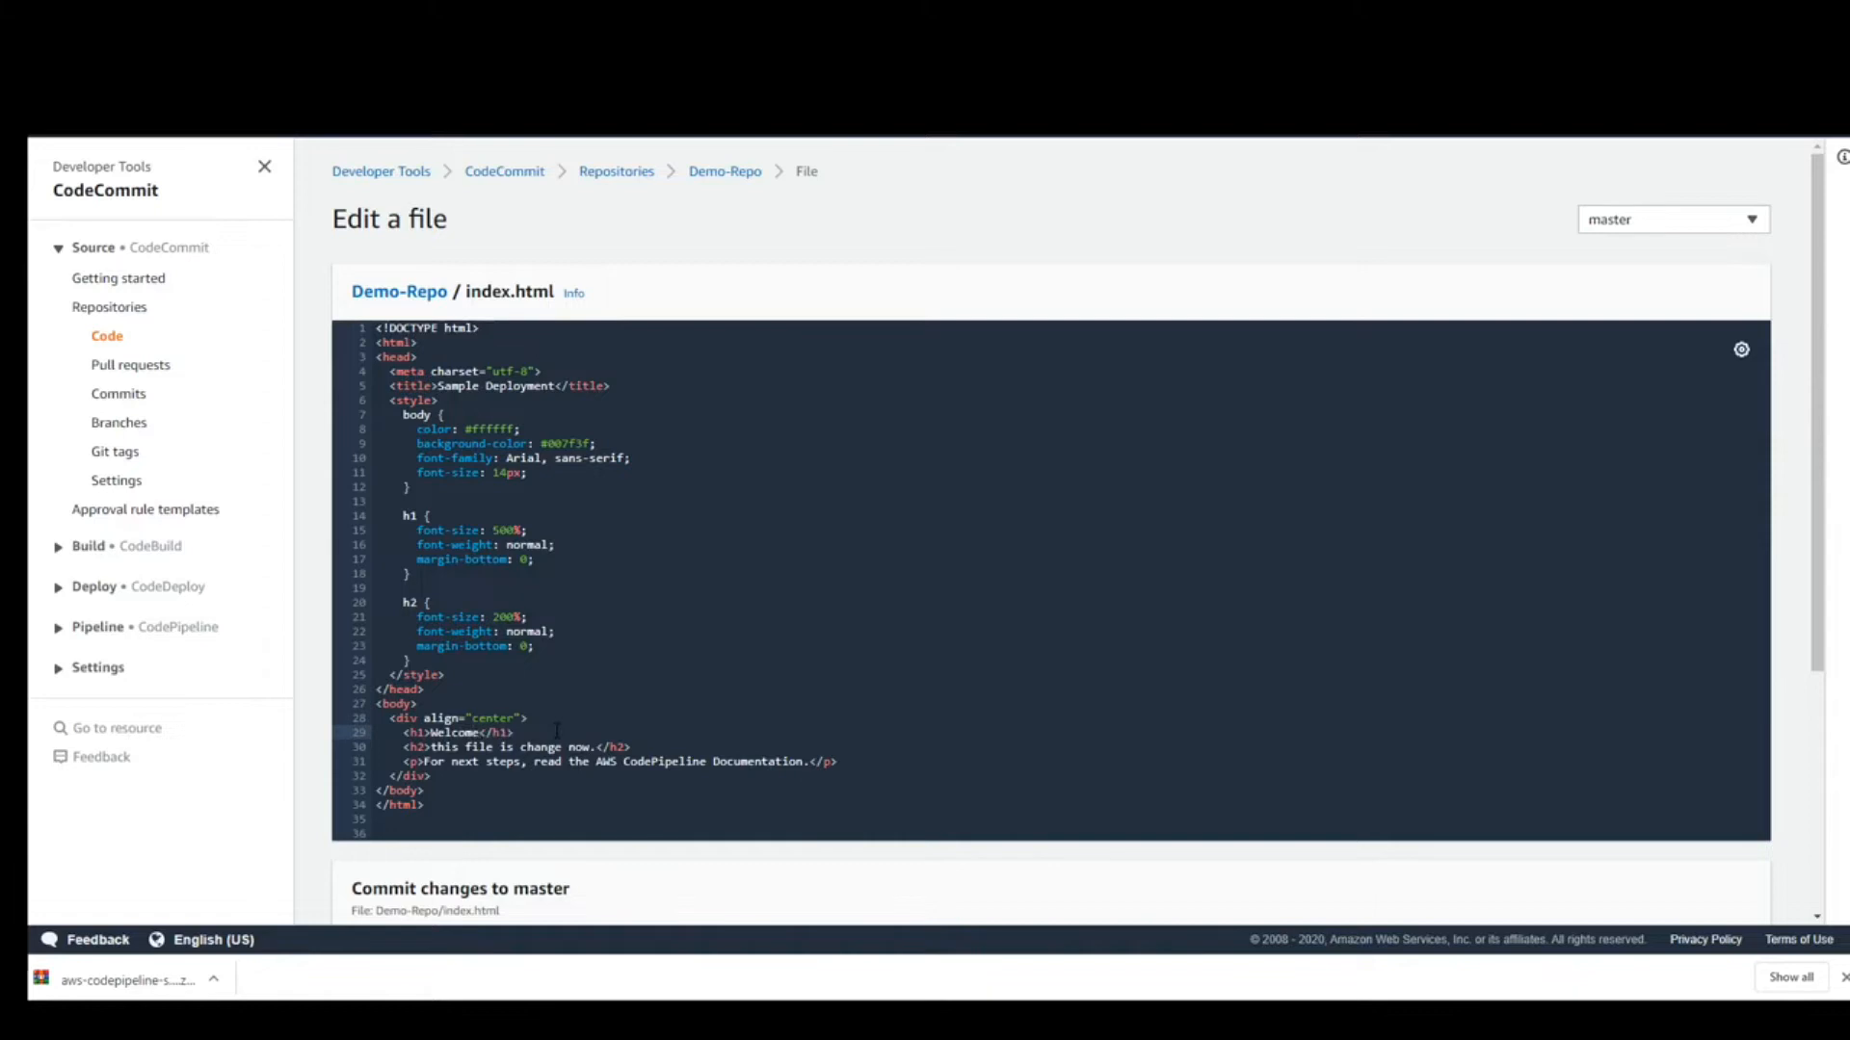
- Commit the index.html edit to master with author name "my name", email address "my email" and commit message "my message"
scroll(557, 730, down, 3)
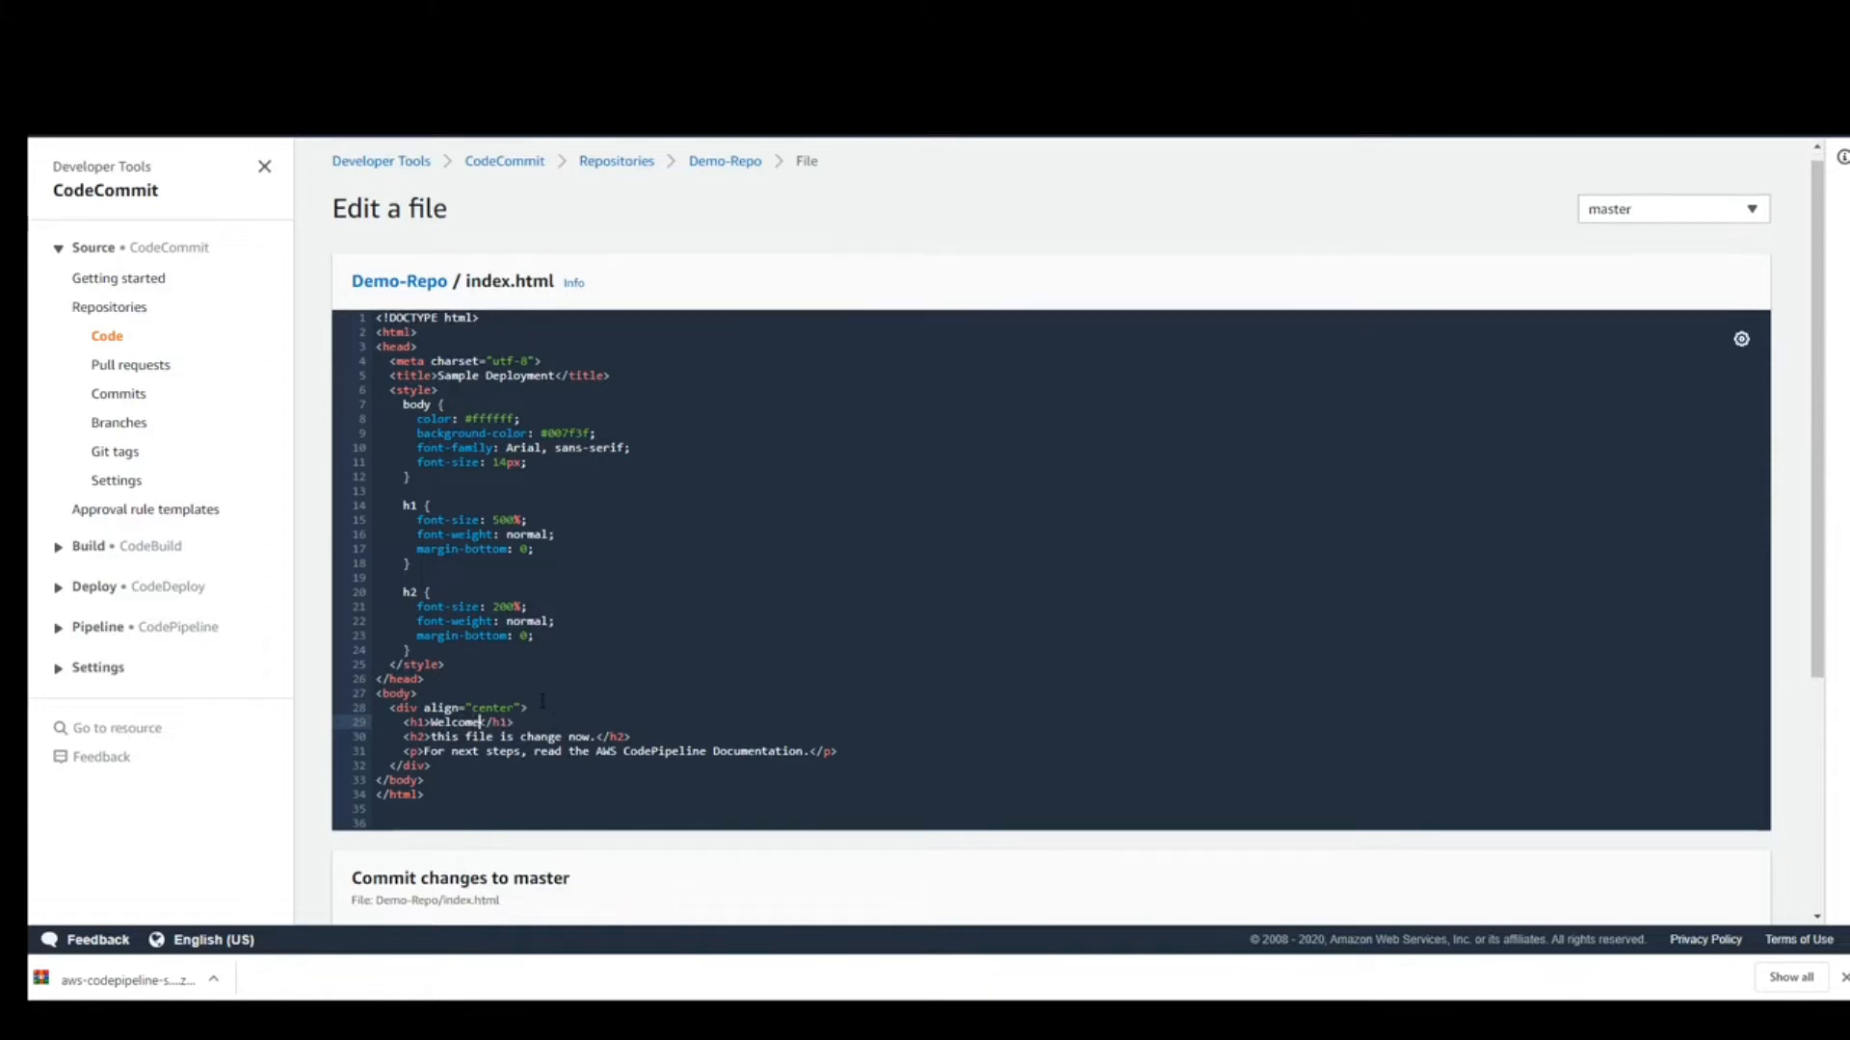
click(415, 698)
text(my name)
key(Tab)
text(my em)
key(Tab)
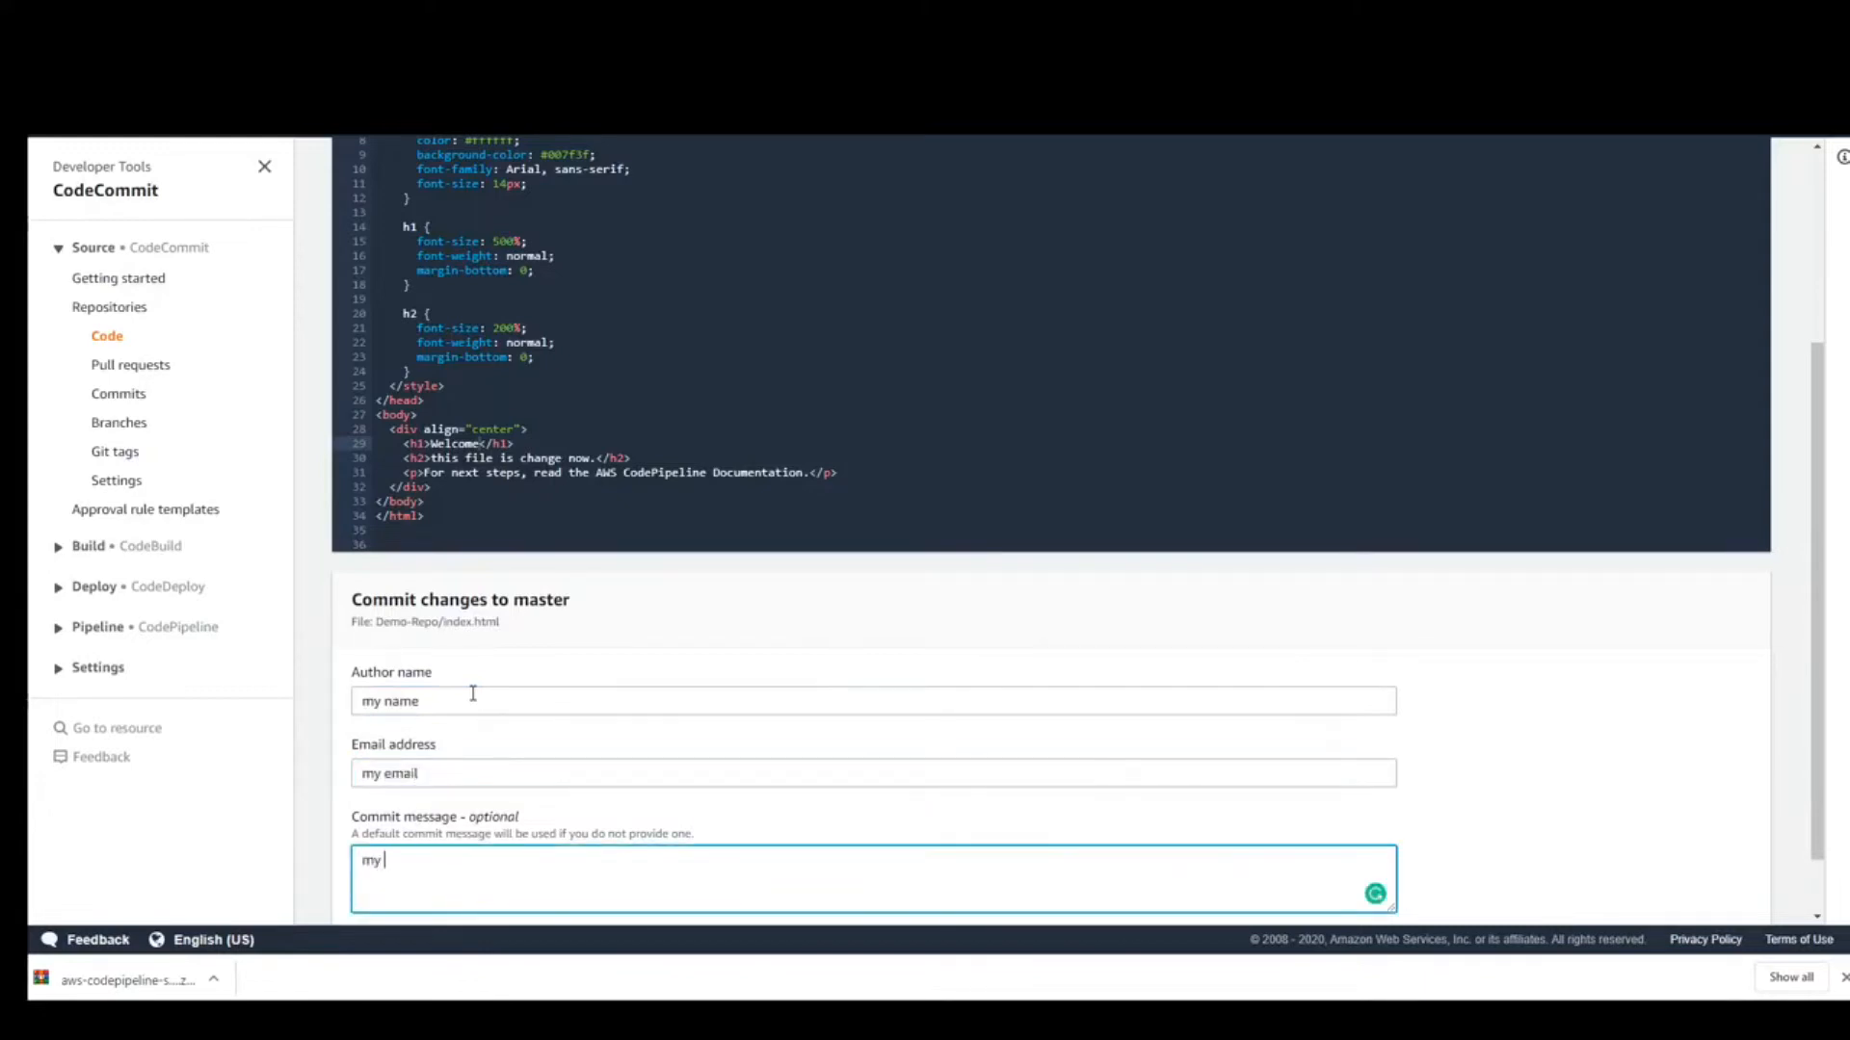
key(Tab)
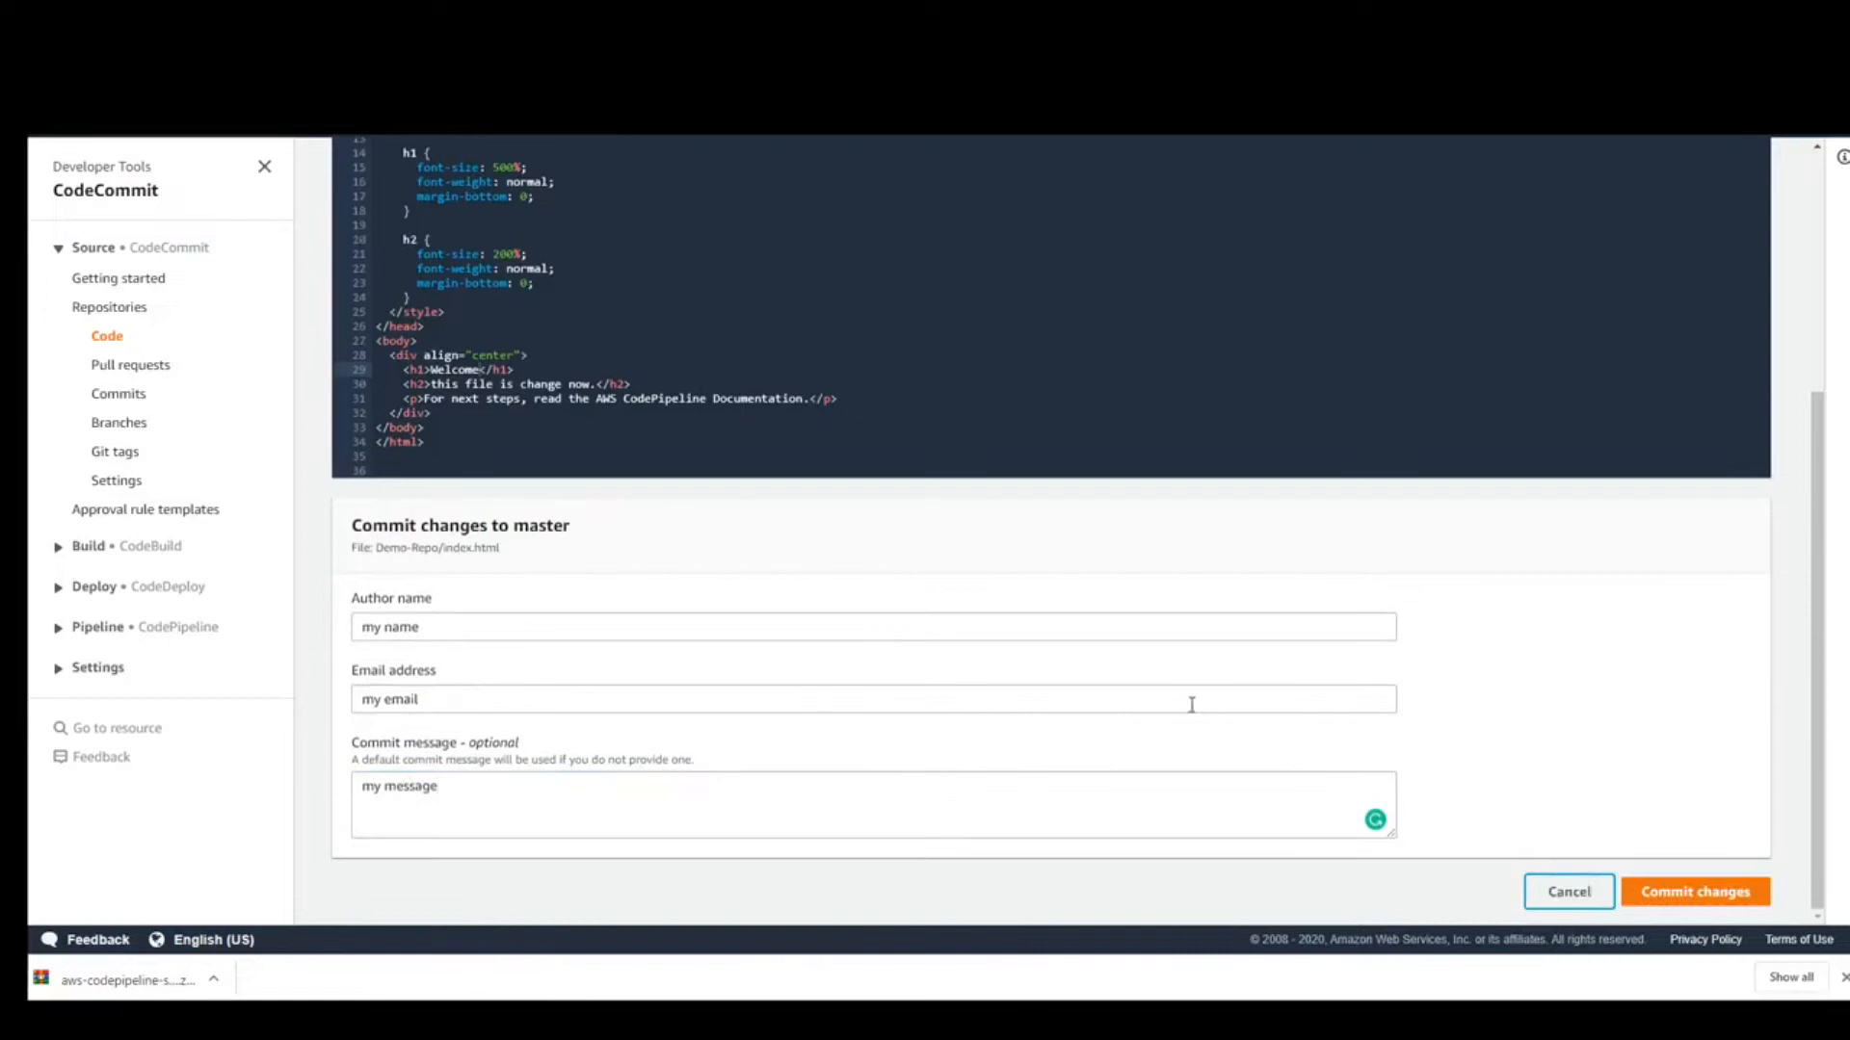
click(1695, 895)
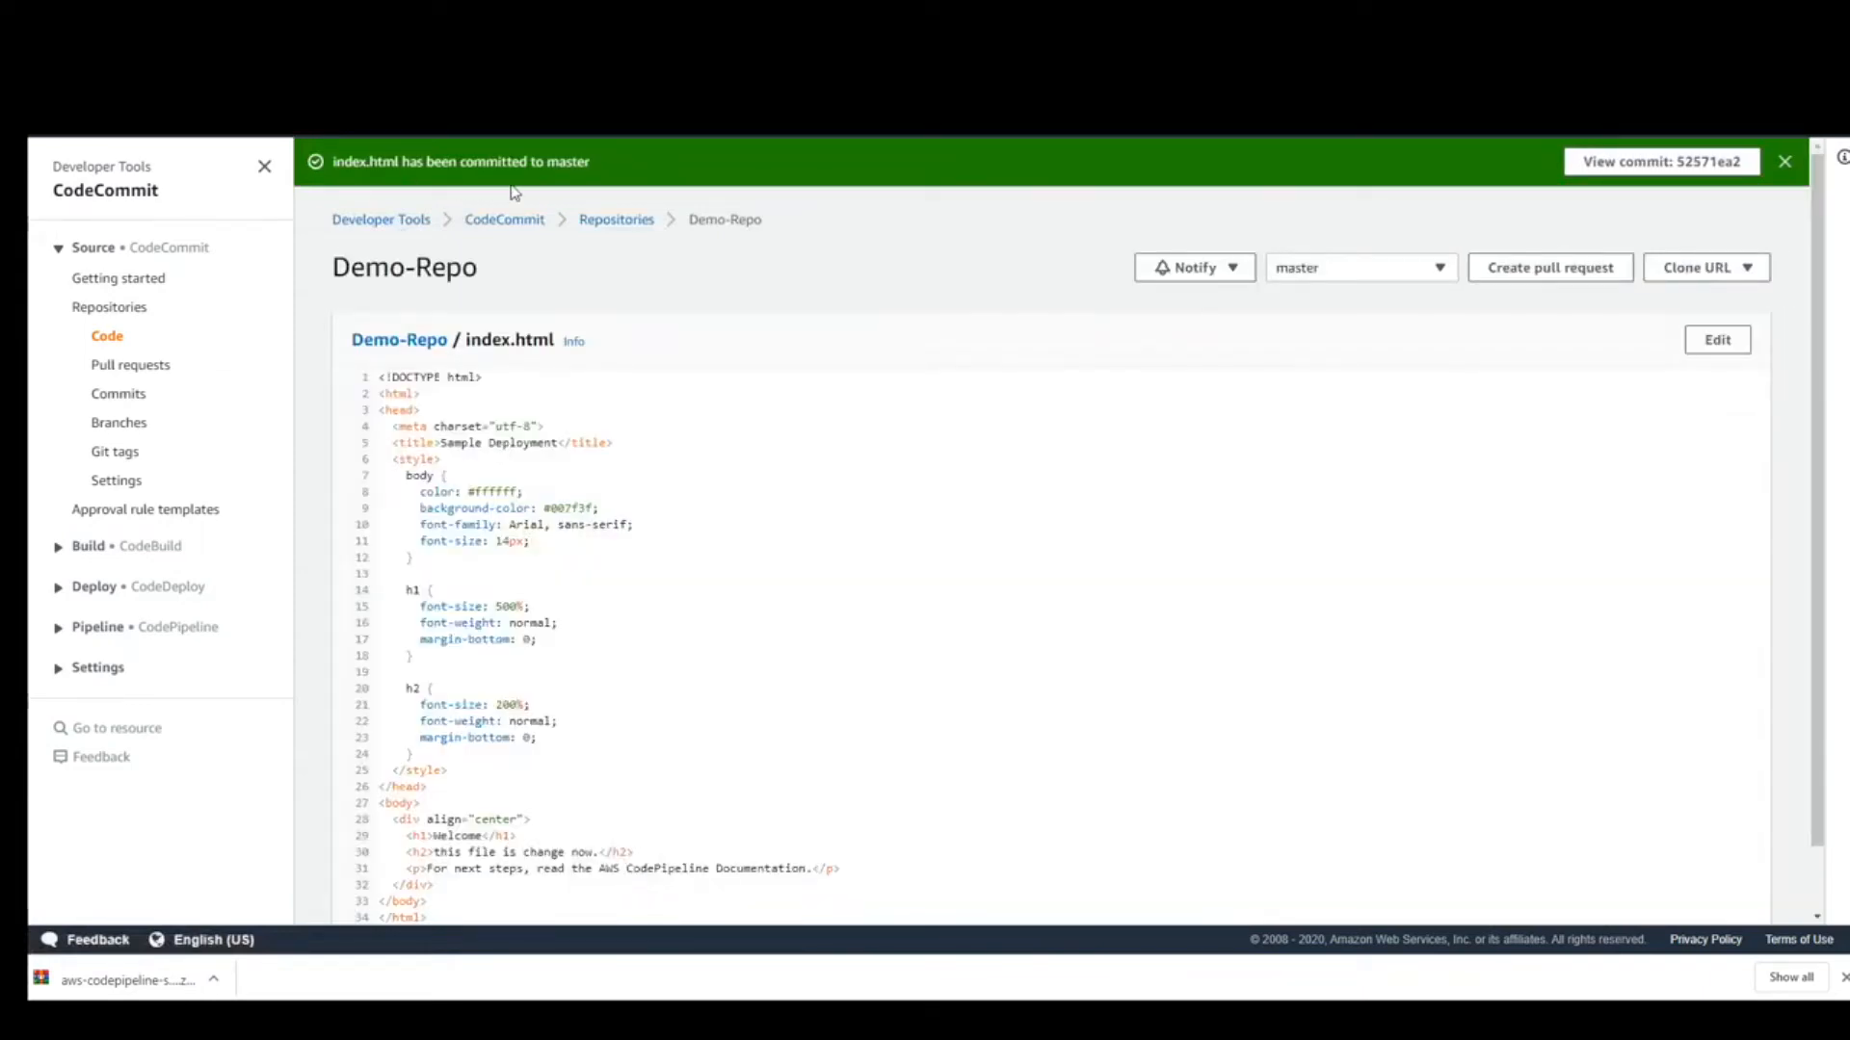
- Open the "my message" commit from the Demo-Repo commit history and examine the changed h1 lines of index.html
click(116, 395)
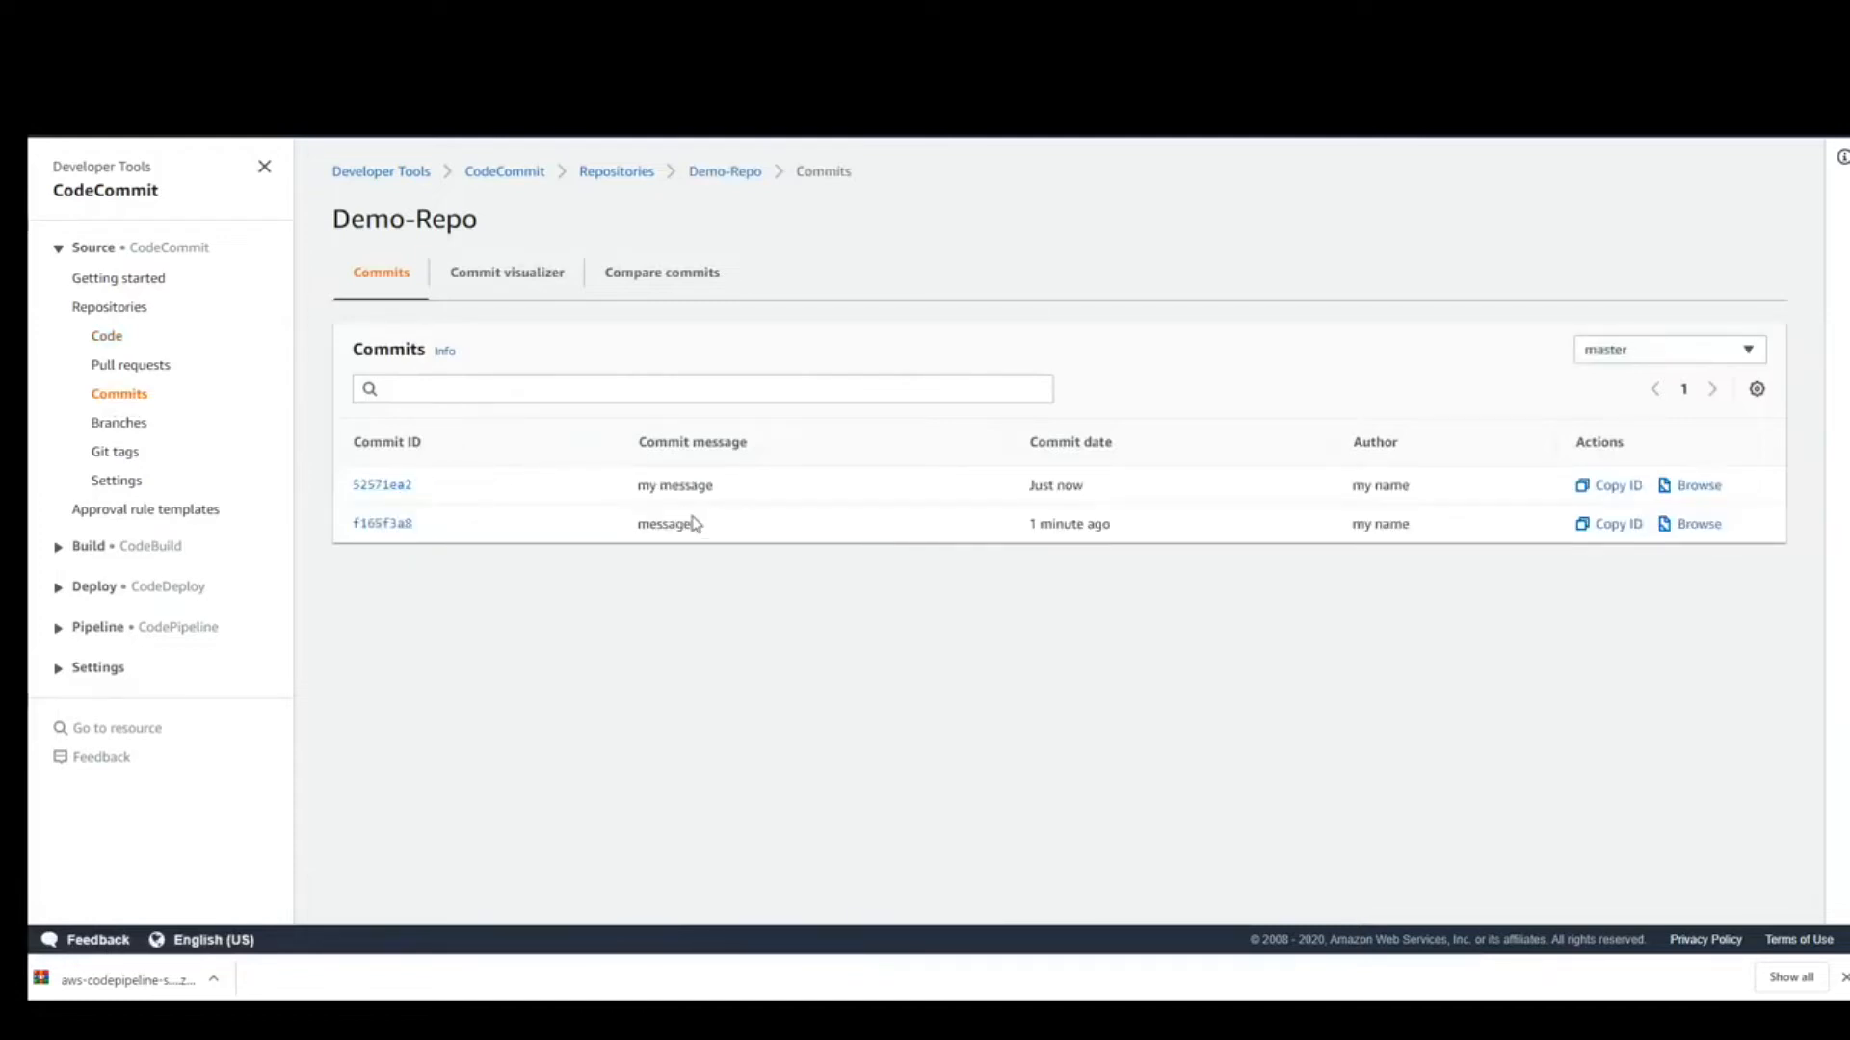
click(383, 486)
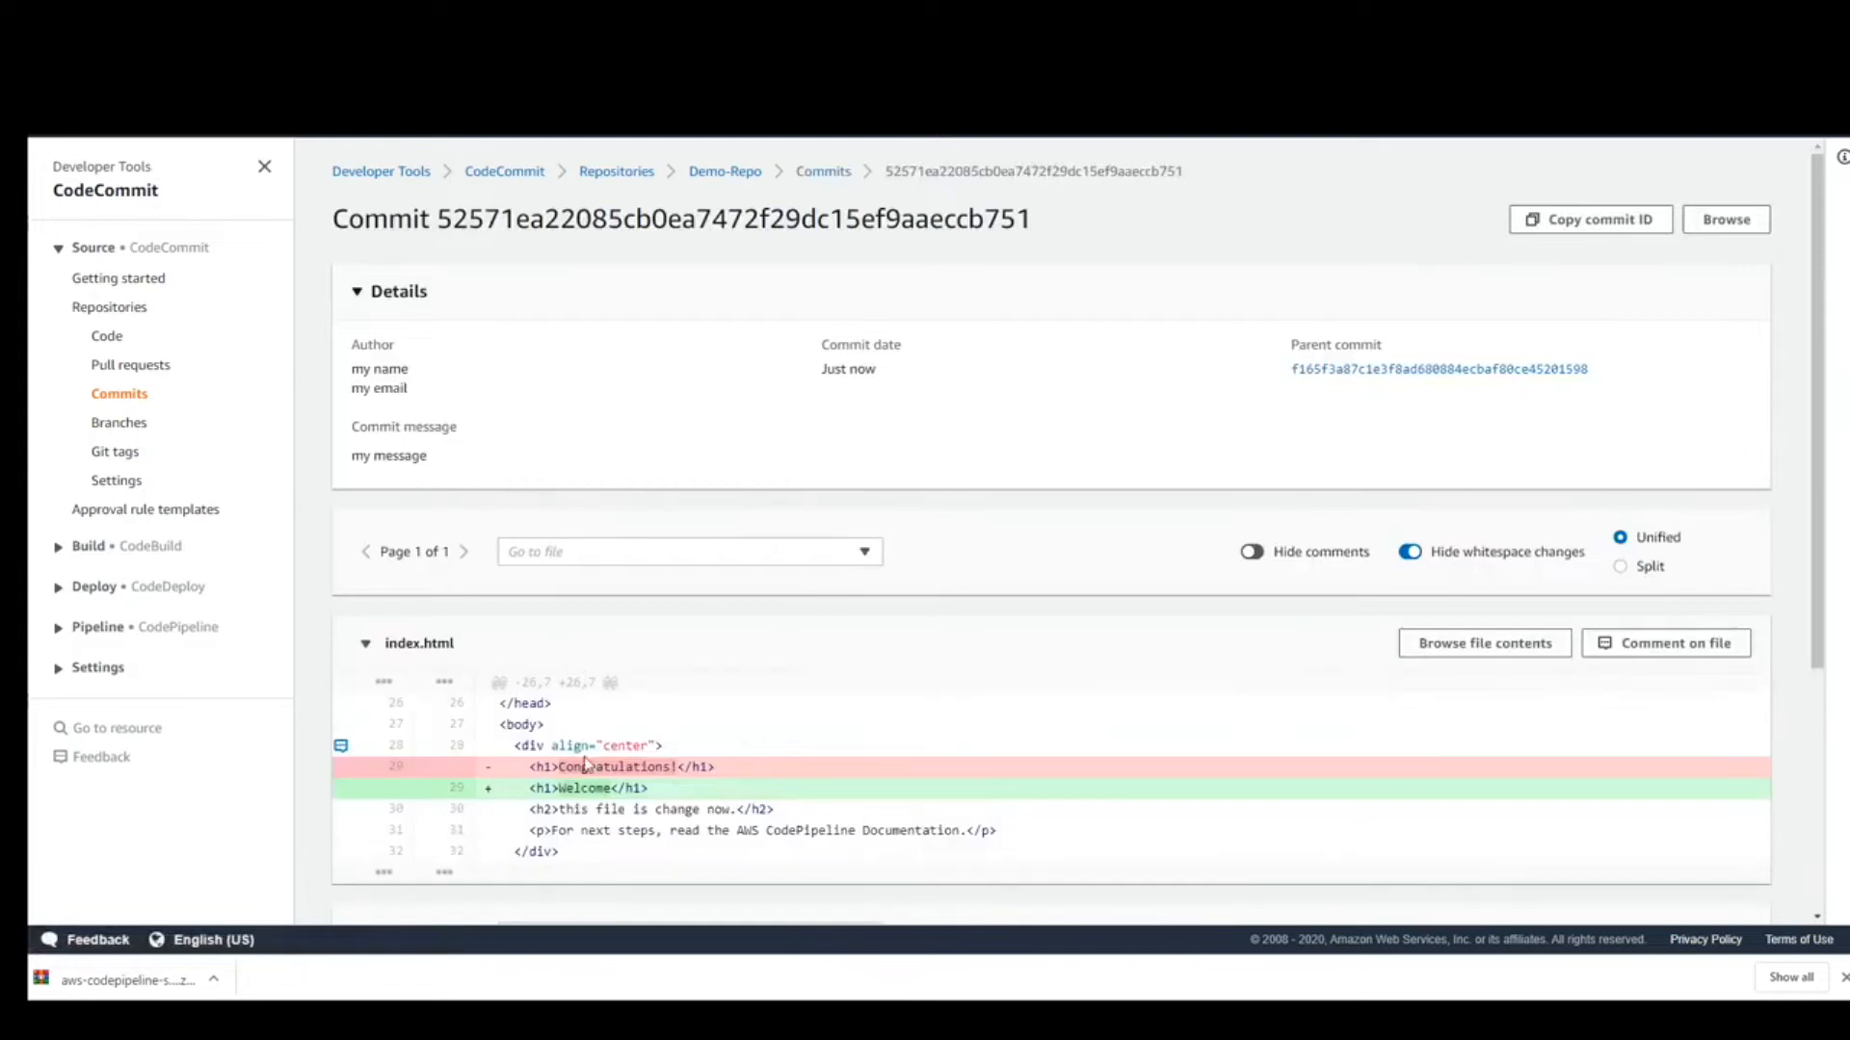
drag(570, 770, 680, 769)
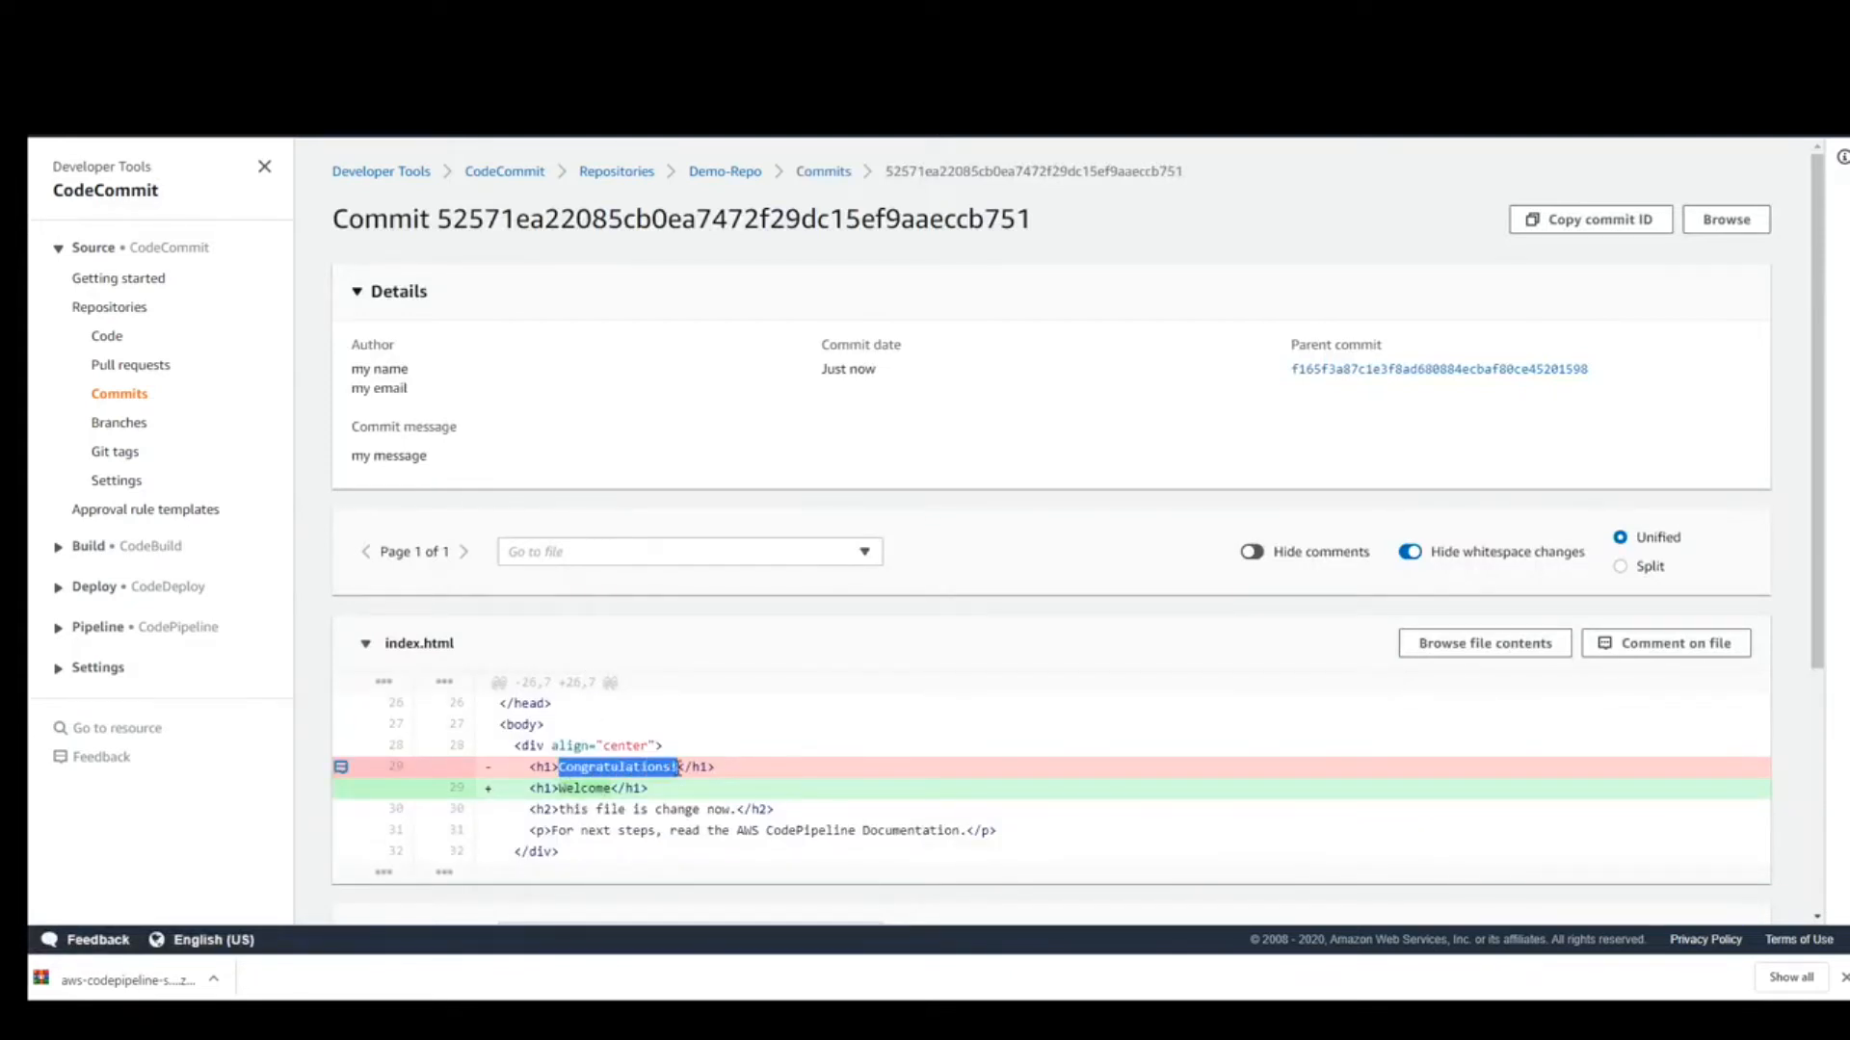
drag(553, 788, 641, 788)
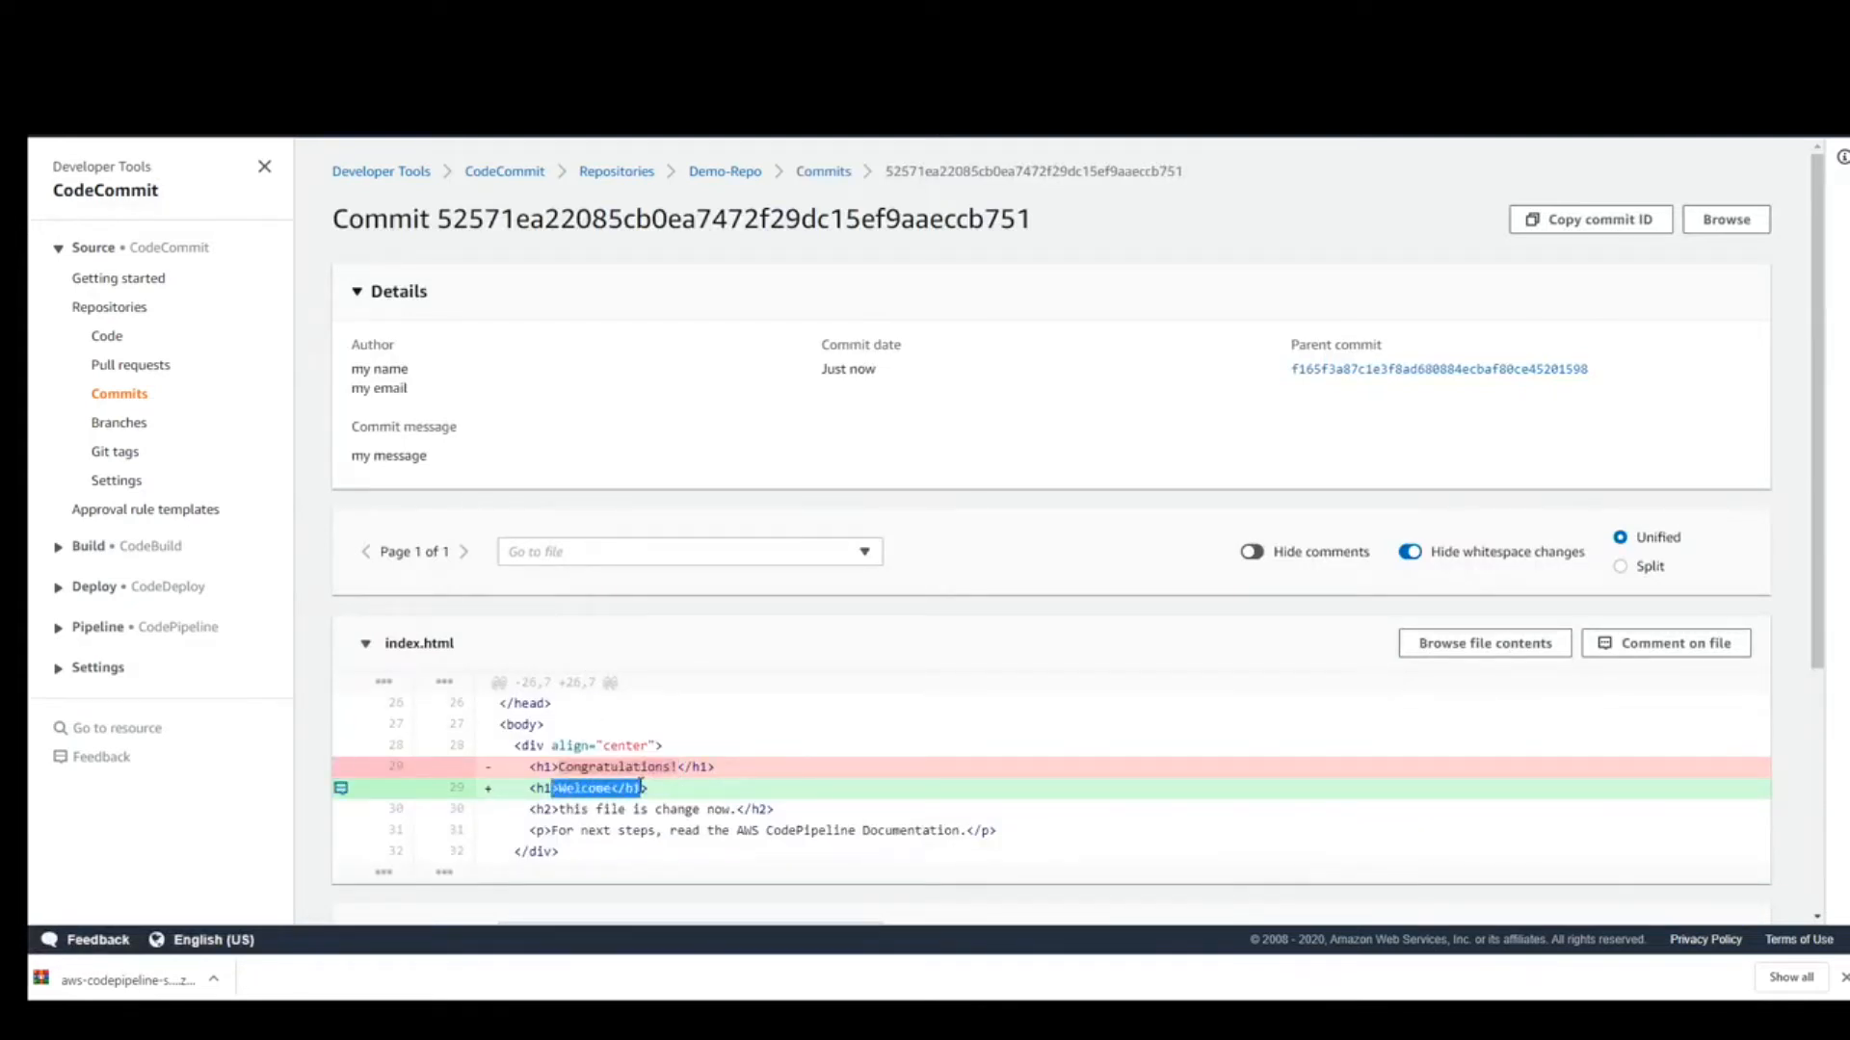
drag(532, 790, 648, 798)
- Switch to the CodeCommit user guide and review Step 3 on commit differences, comments, comparing commits and the commit visualizer
click(117, 321)
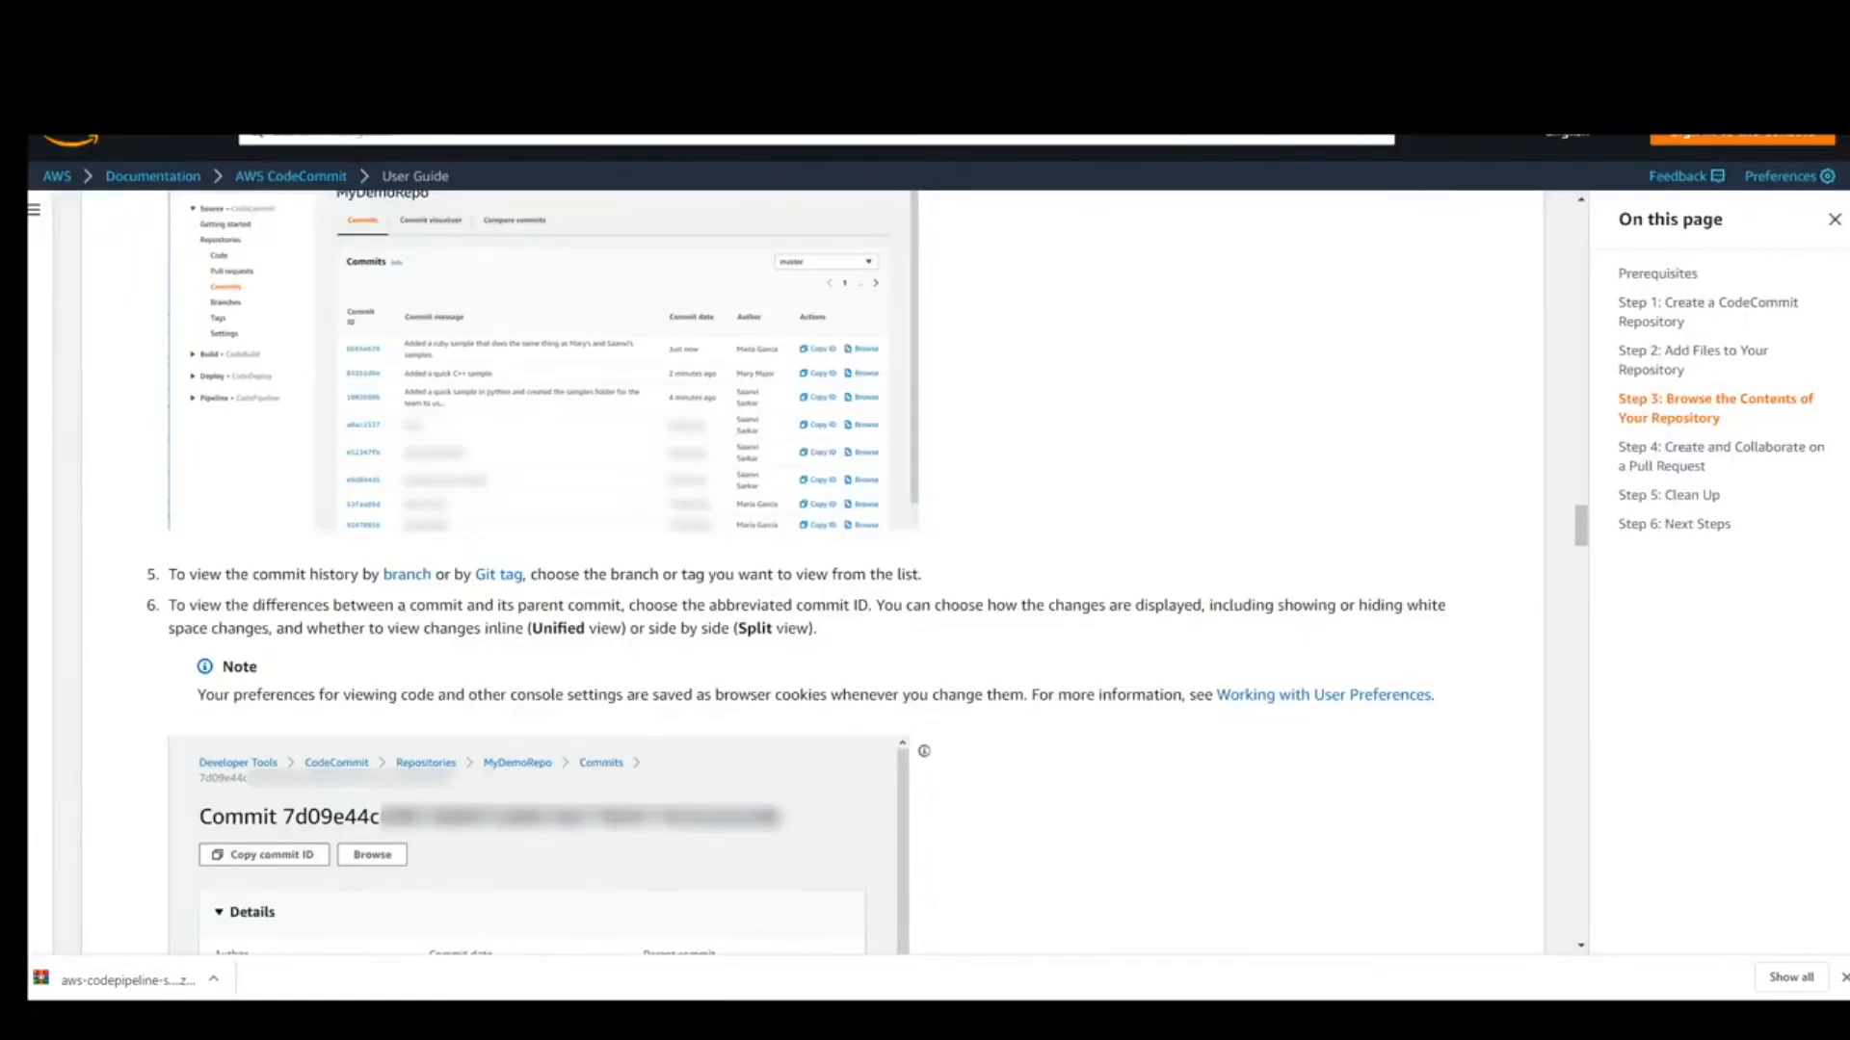
scroll(427, 545, down, 4)
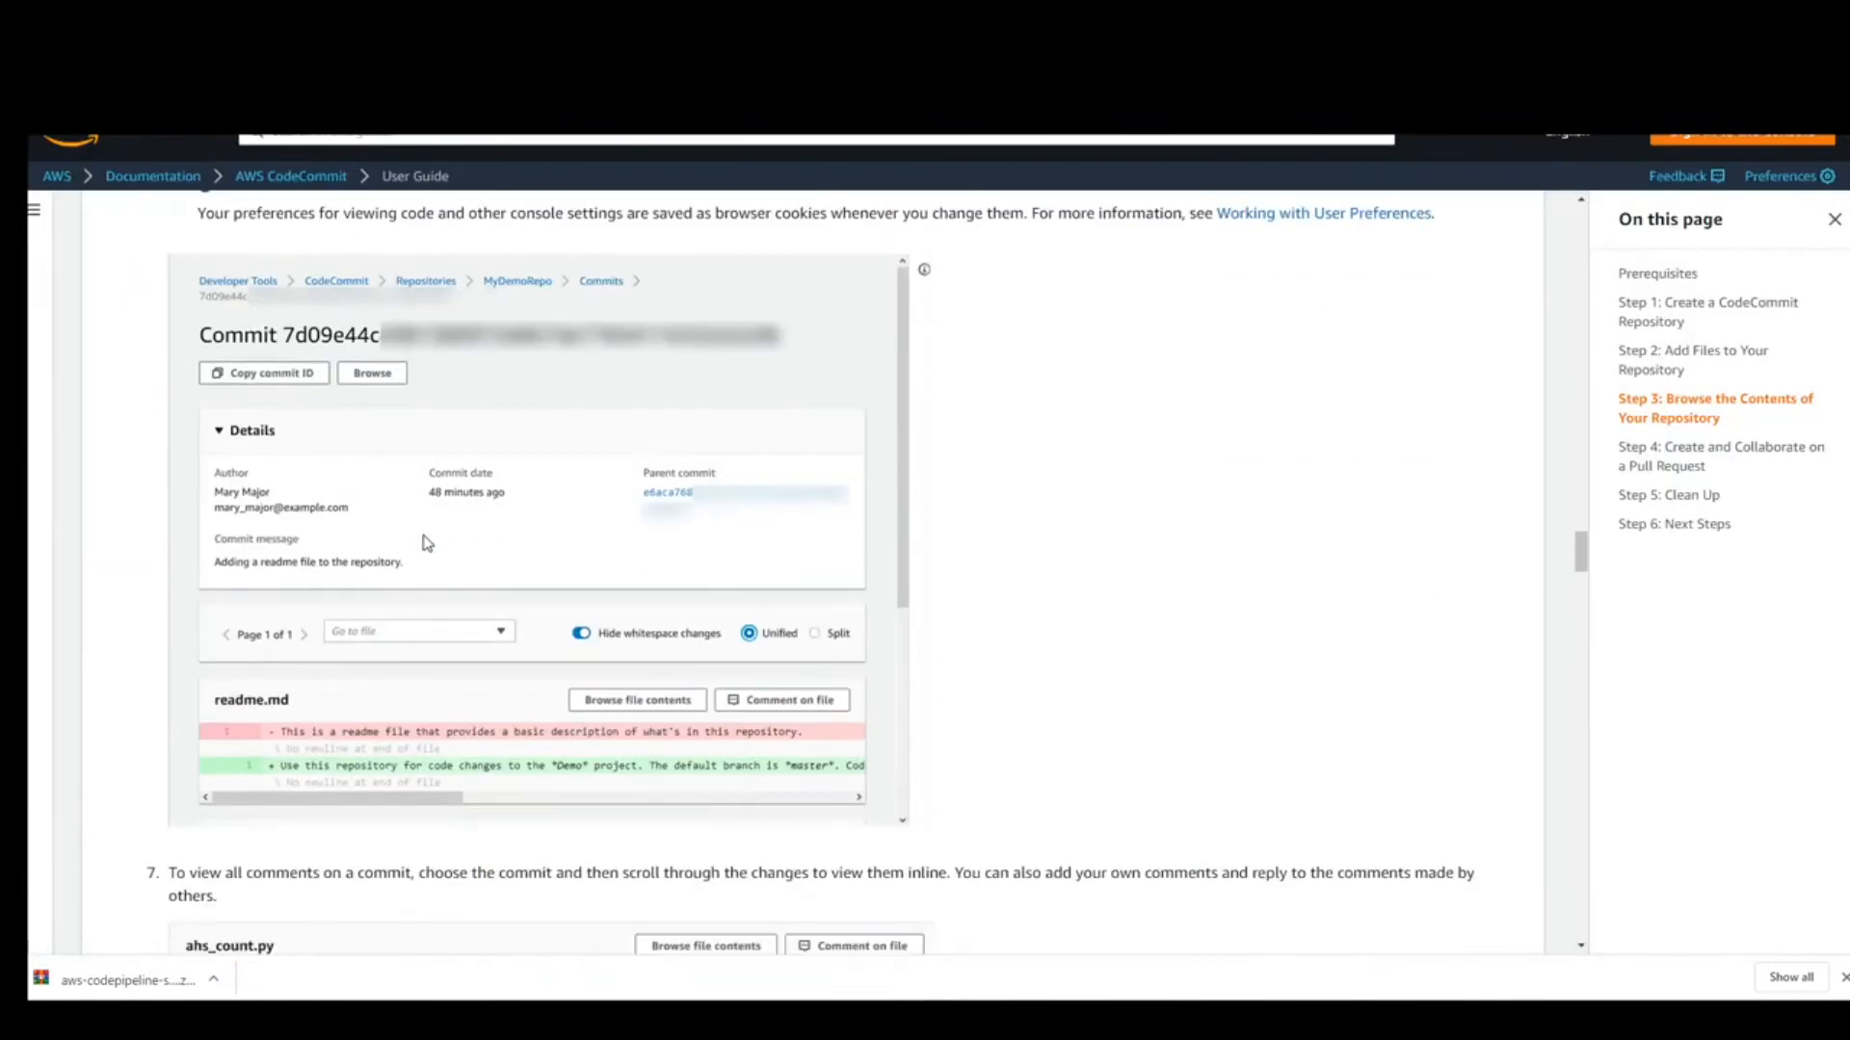
scroll(424, 540, down, 5)
scroll(421, 537, up, 2)
scroll(421, 540, down, 8)
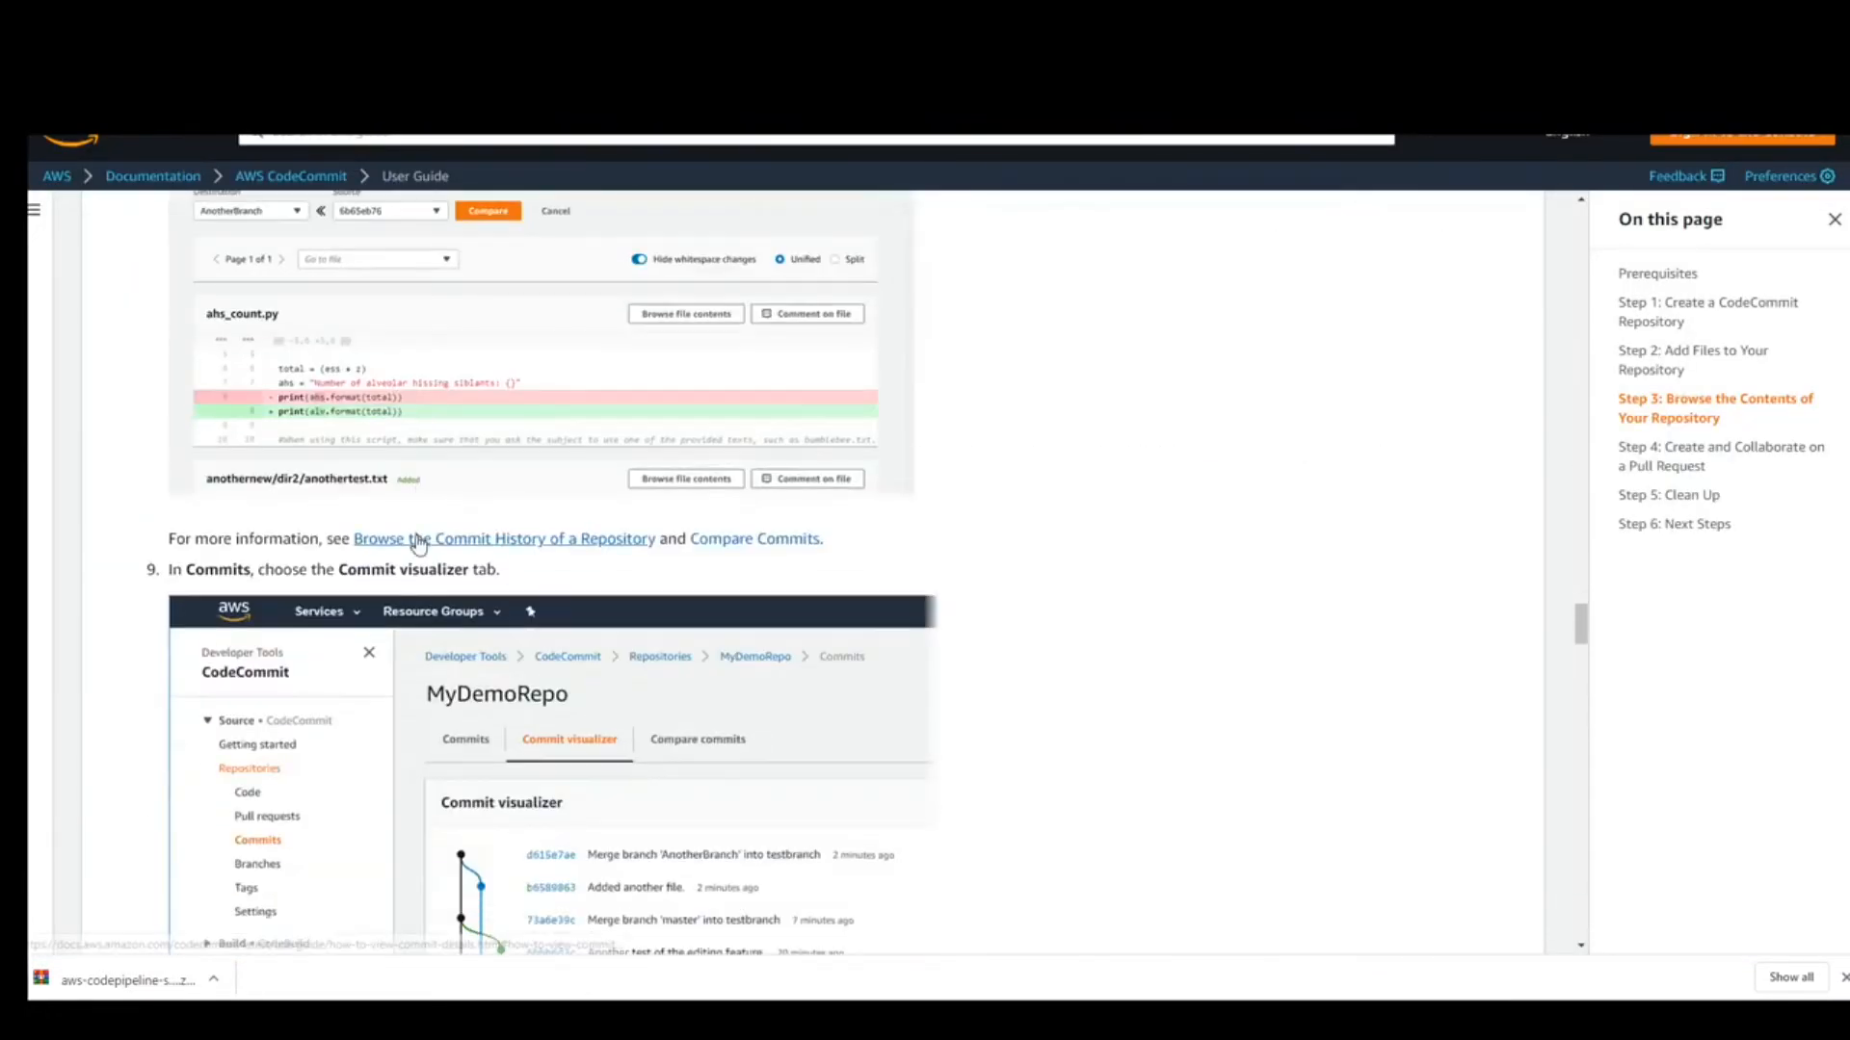
scroll(419, 544, down, 2)
scroll(420, 543, up, 6)
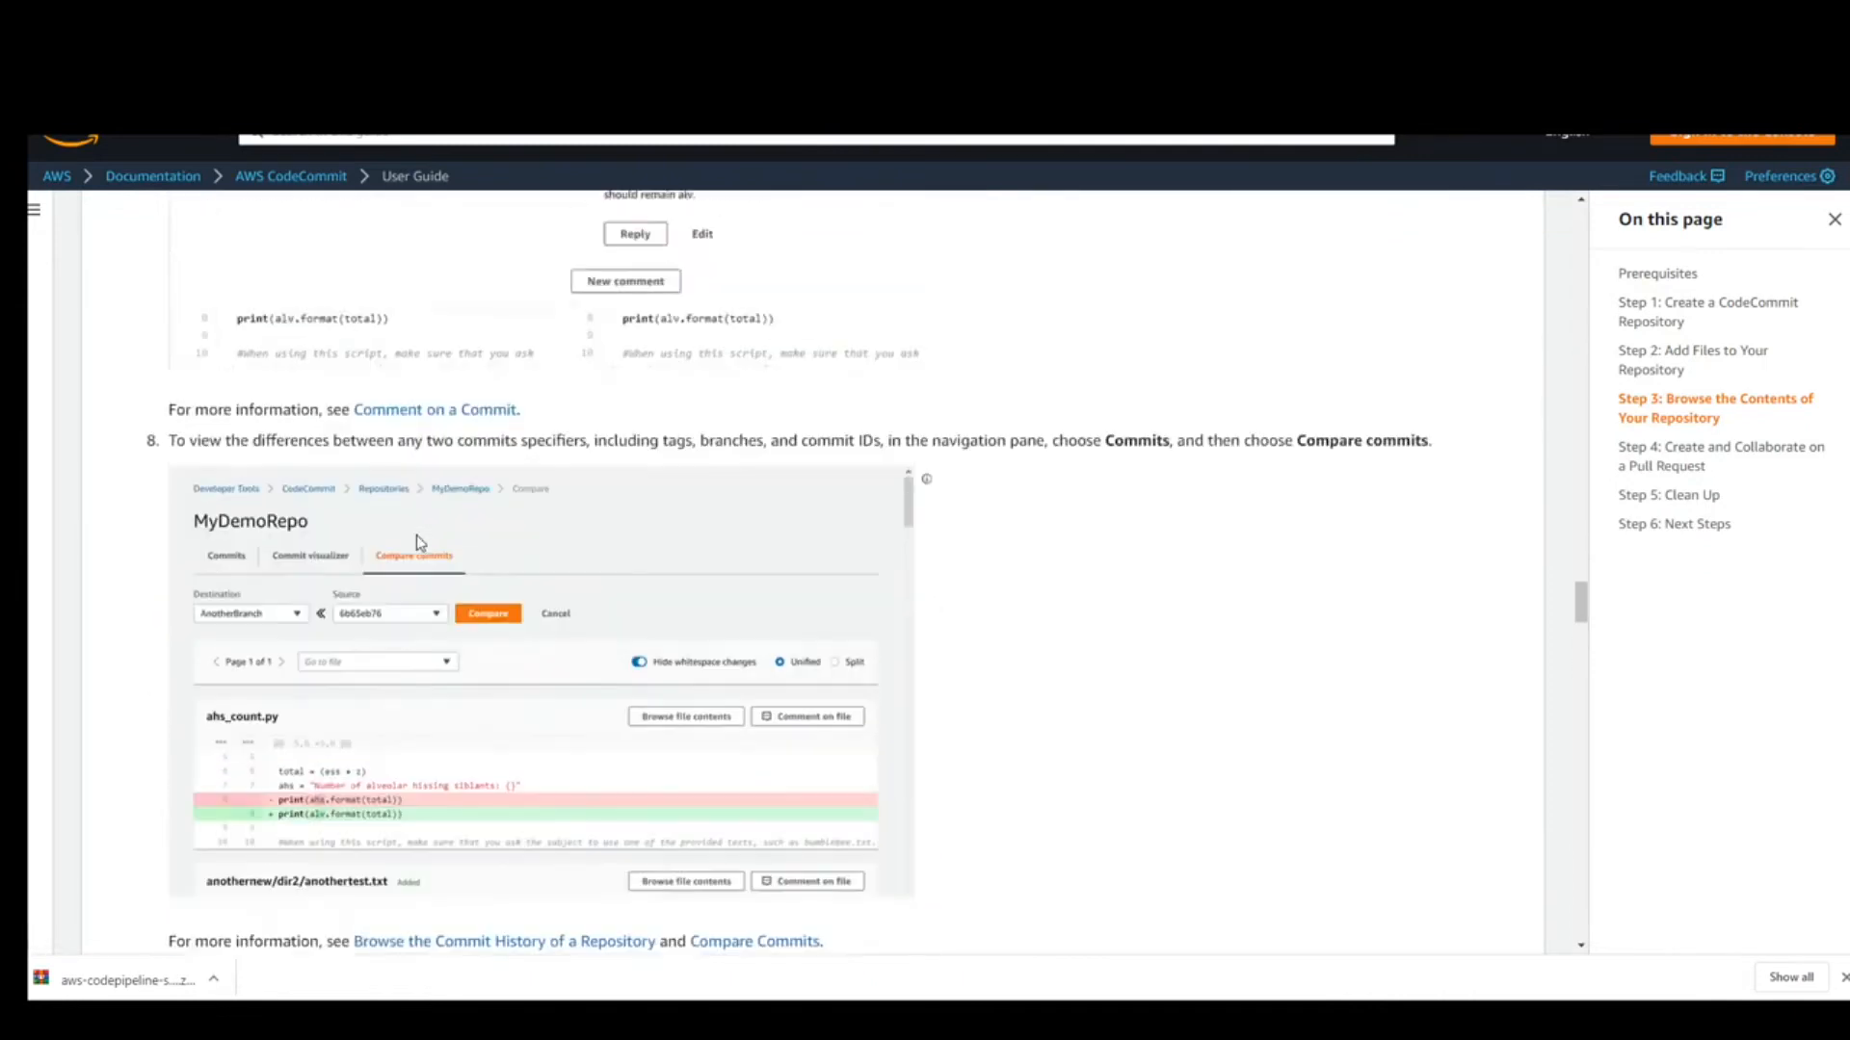
scroll(417, 541, up, 9)
scroll(420, 543, up, 3)
scroll(420, 543, down, 3)
scroll(420, 542, up, 6)
scroll(416, 536, up, 1)
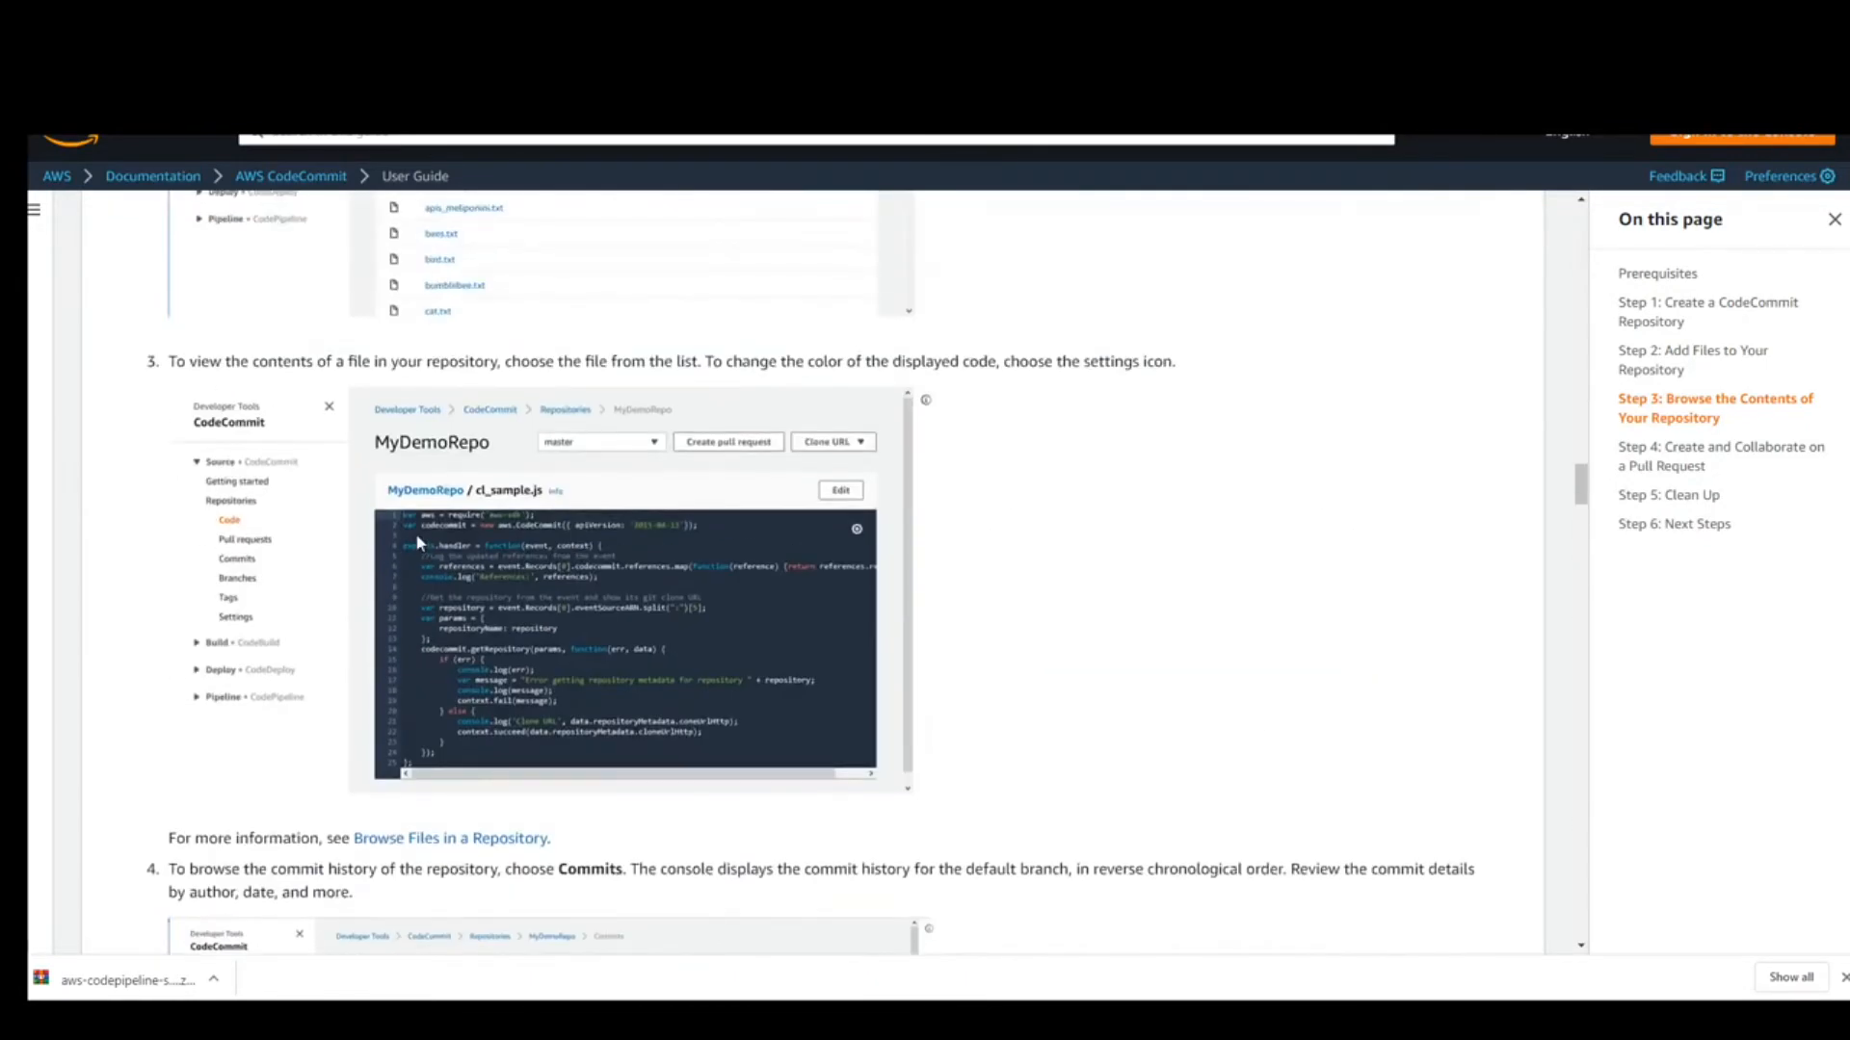
scroll(411, 600, down, 2)
scroll(411, 600, down, 10)
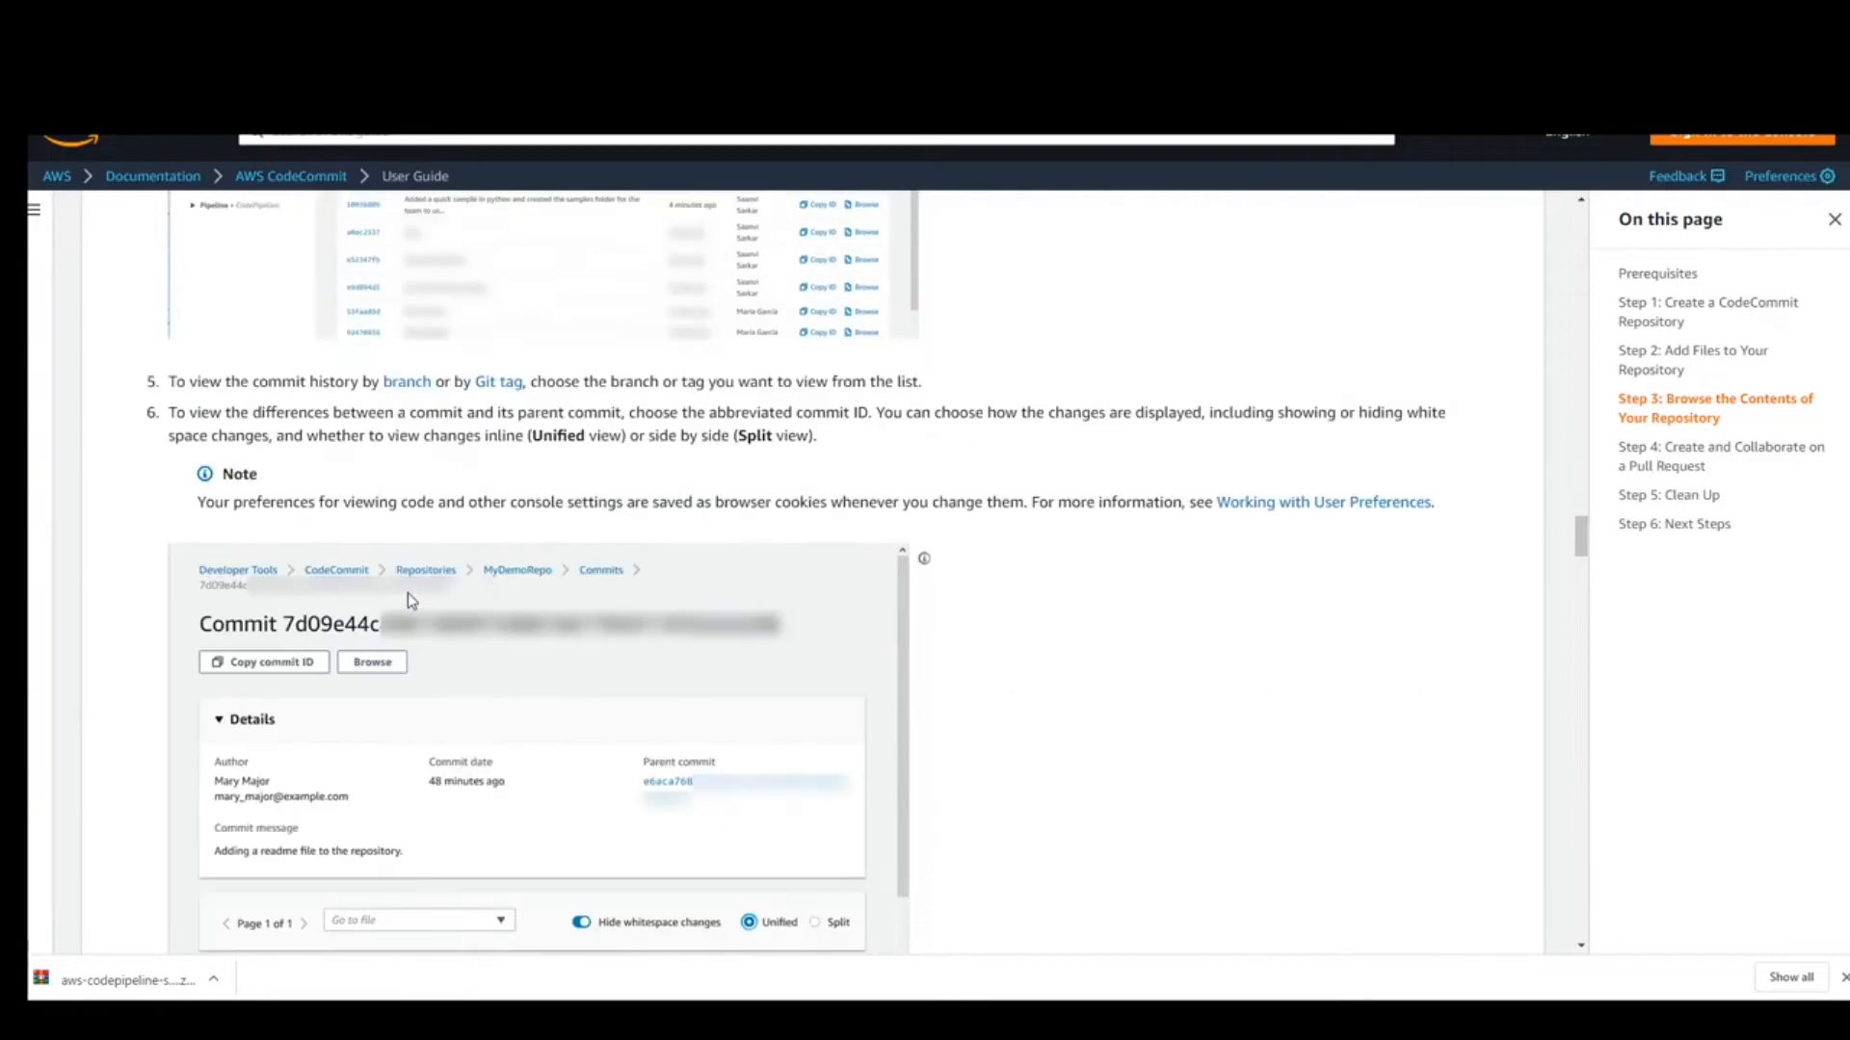
scroll(495, 590, down, 6)
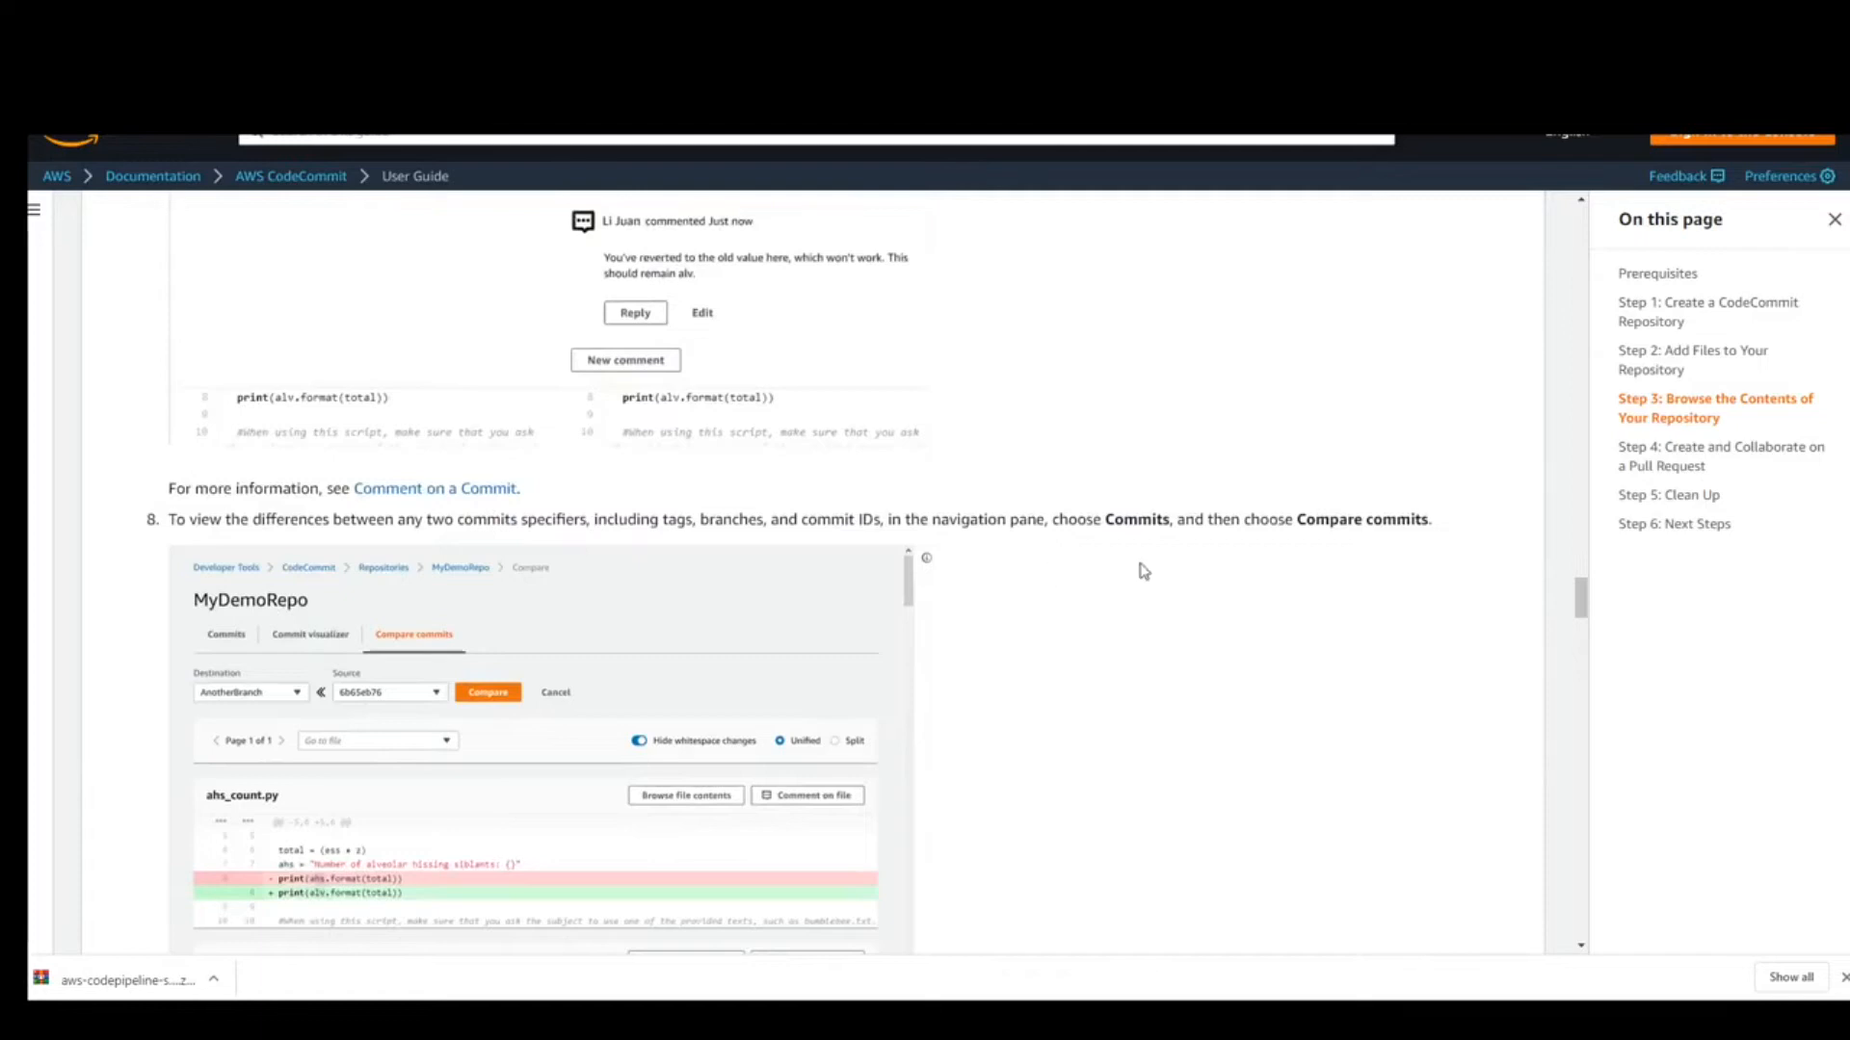
scroll(1156, 549, down, 6)
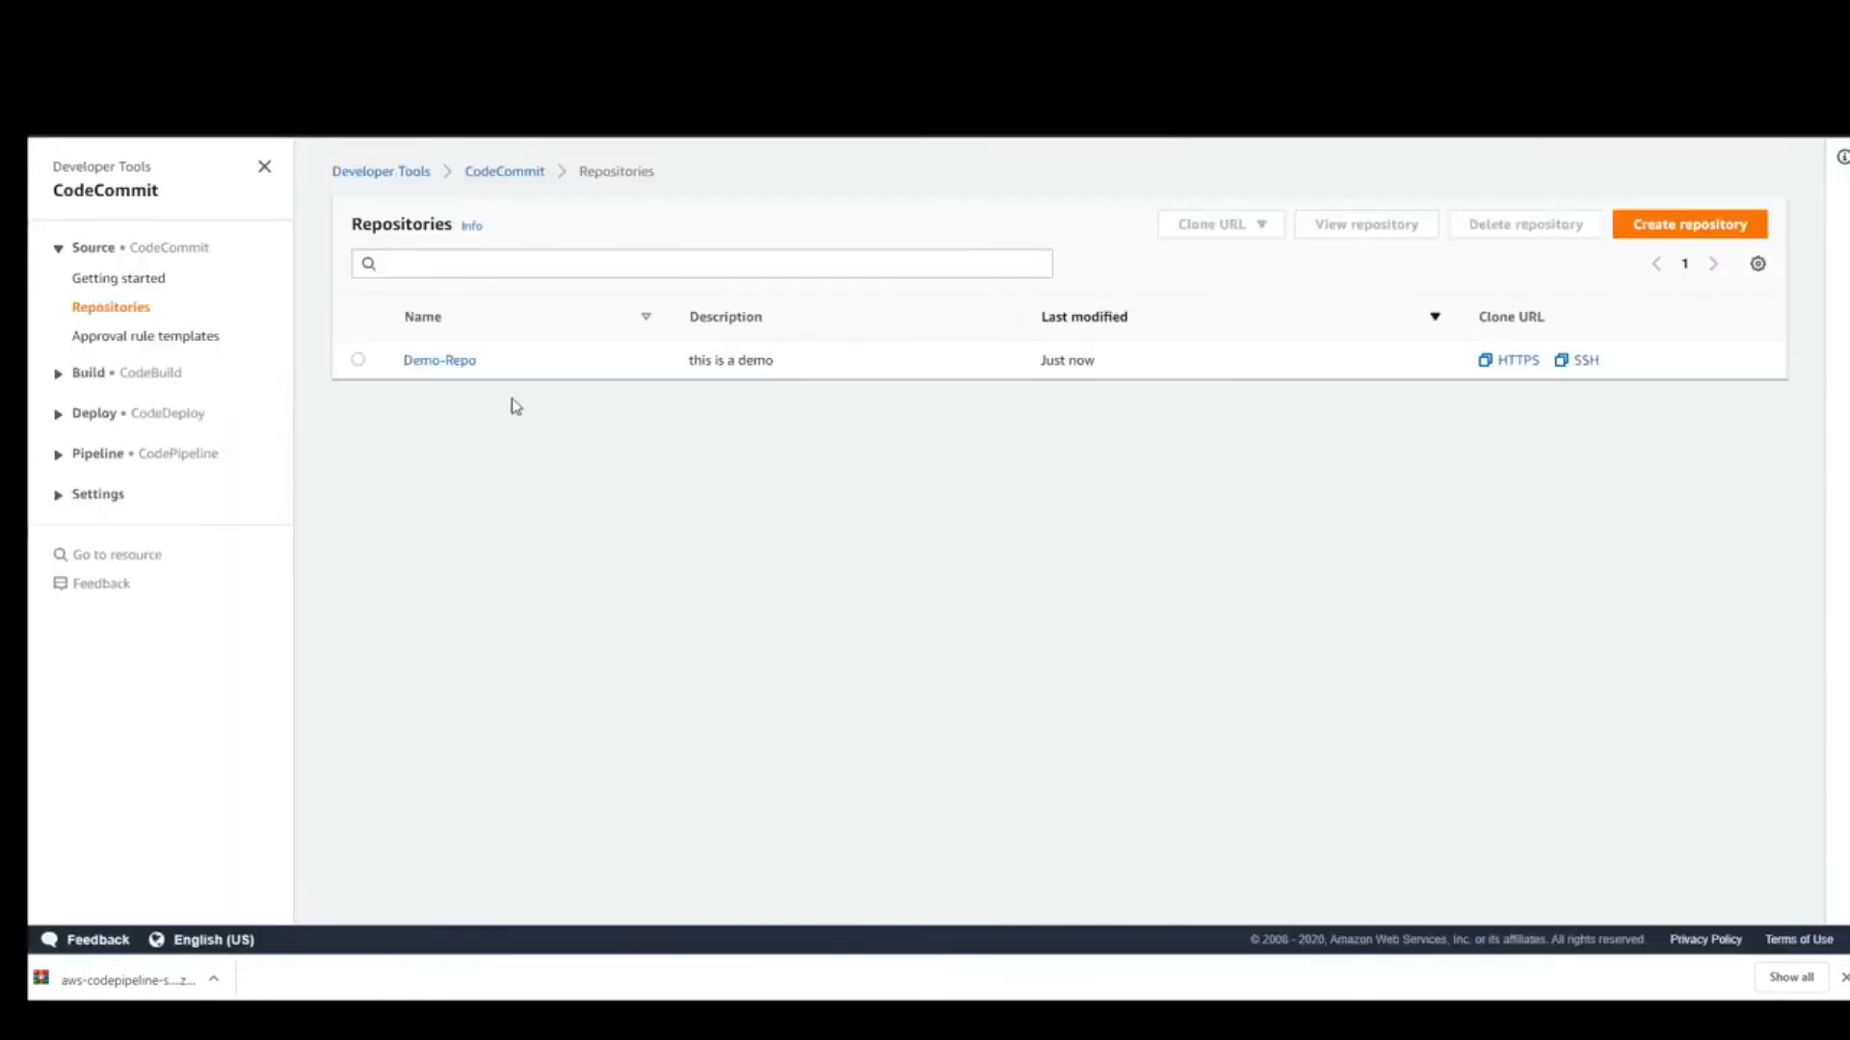
- Reopen Demo-Repo in the CodeCommit console and view its master commit history as a graph in the Commit visualizer
click(129, 311)
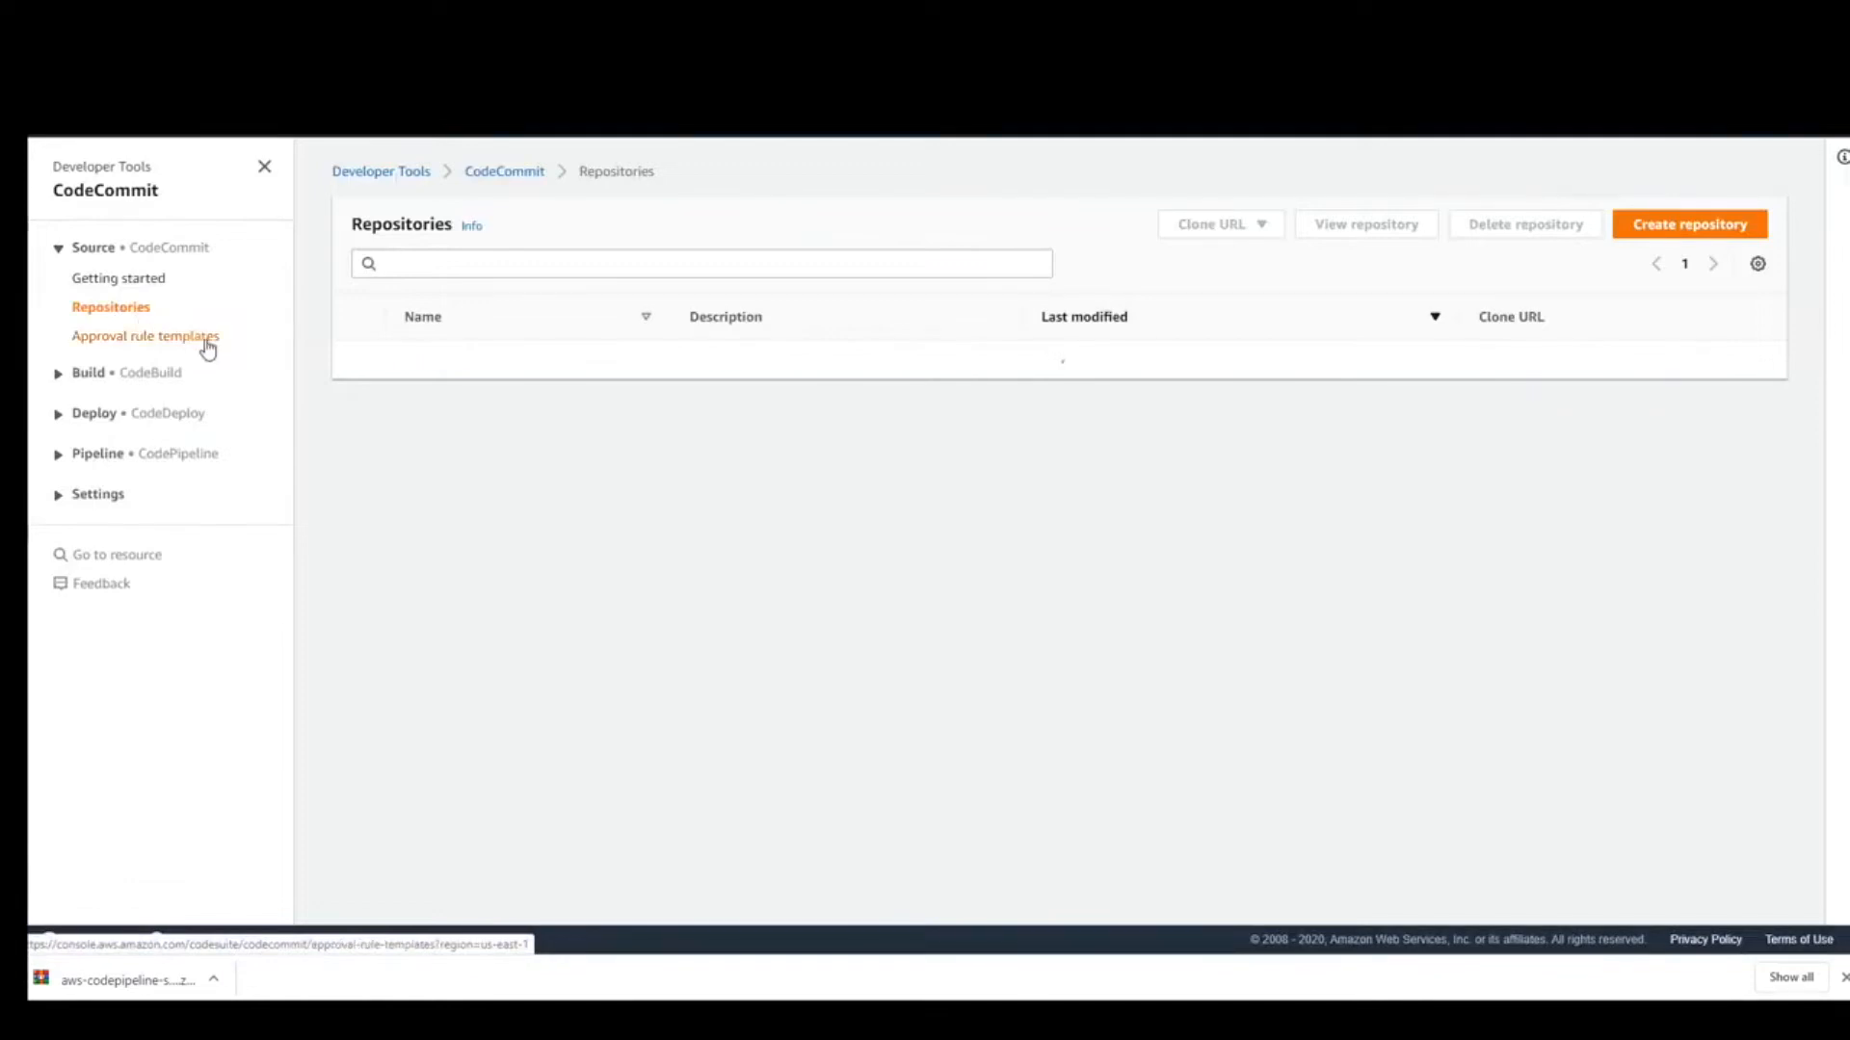
click(439, 362)
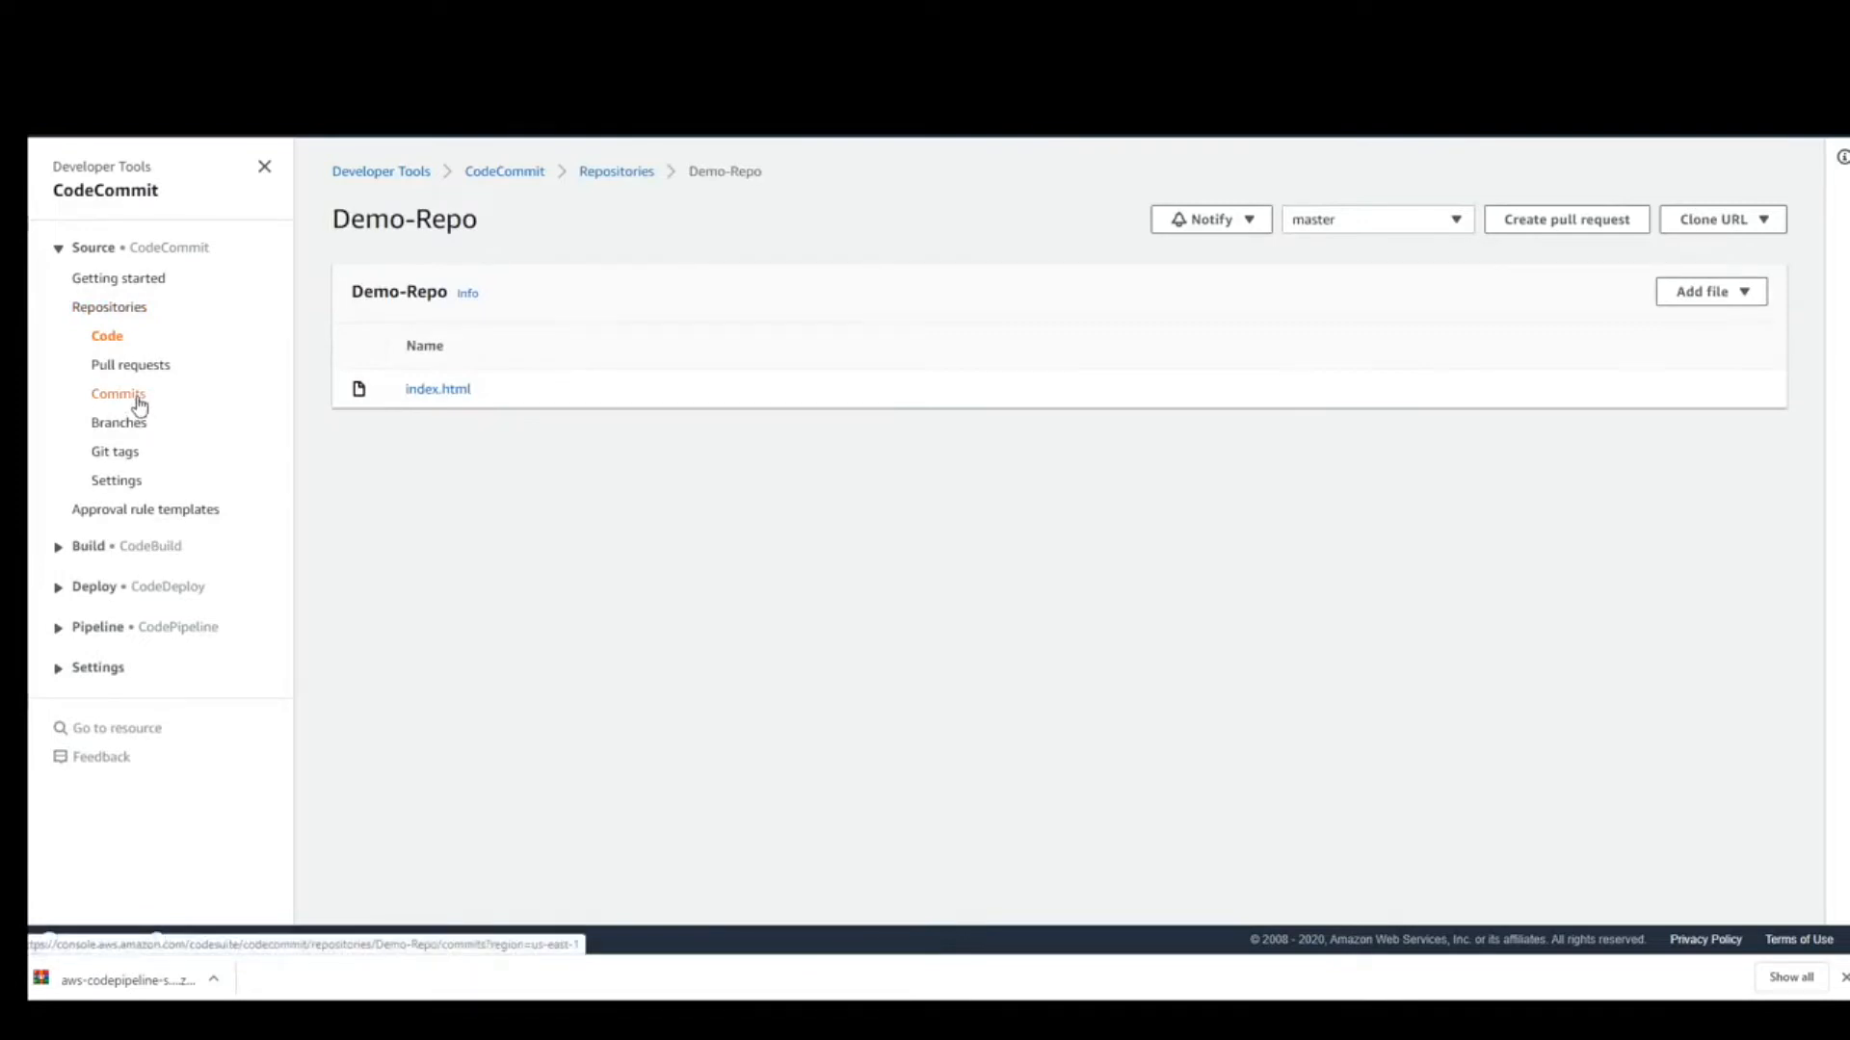
click(120, 394)
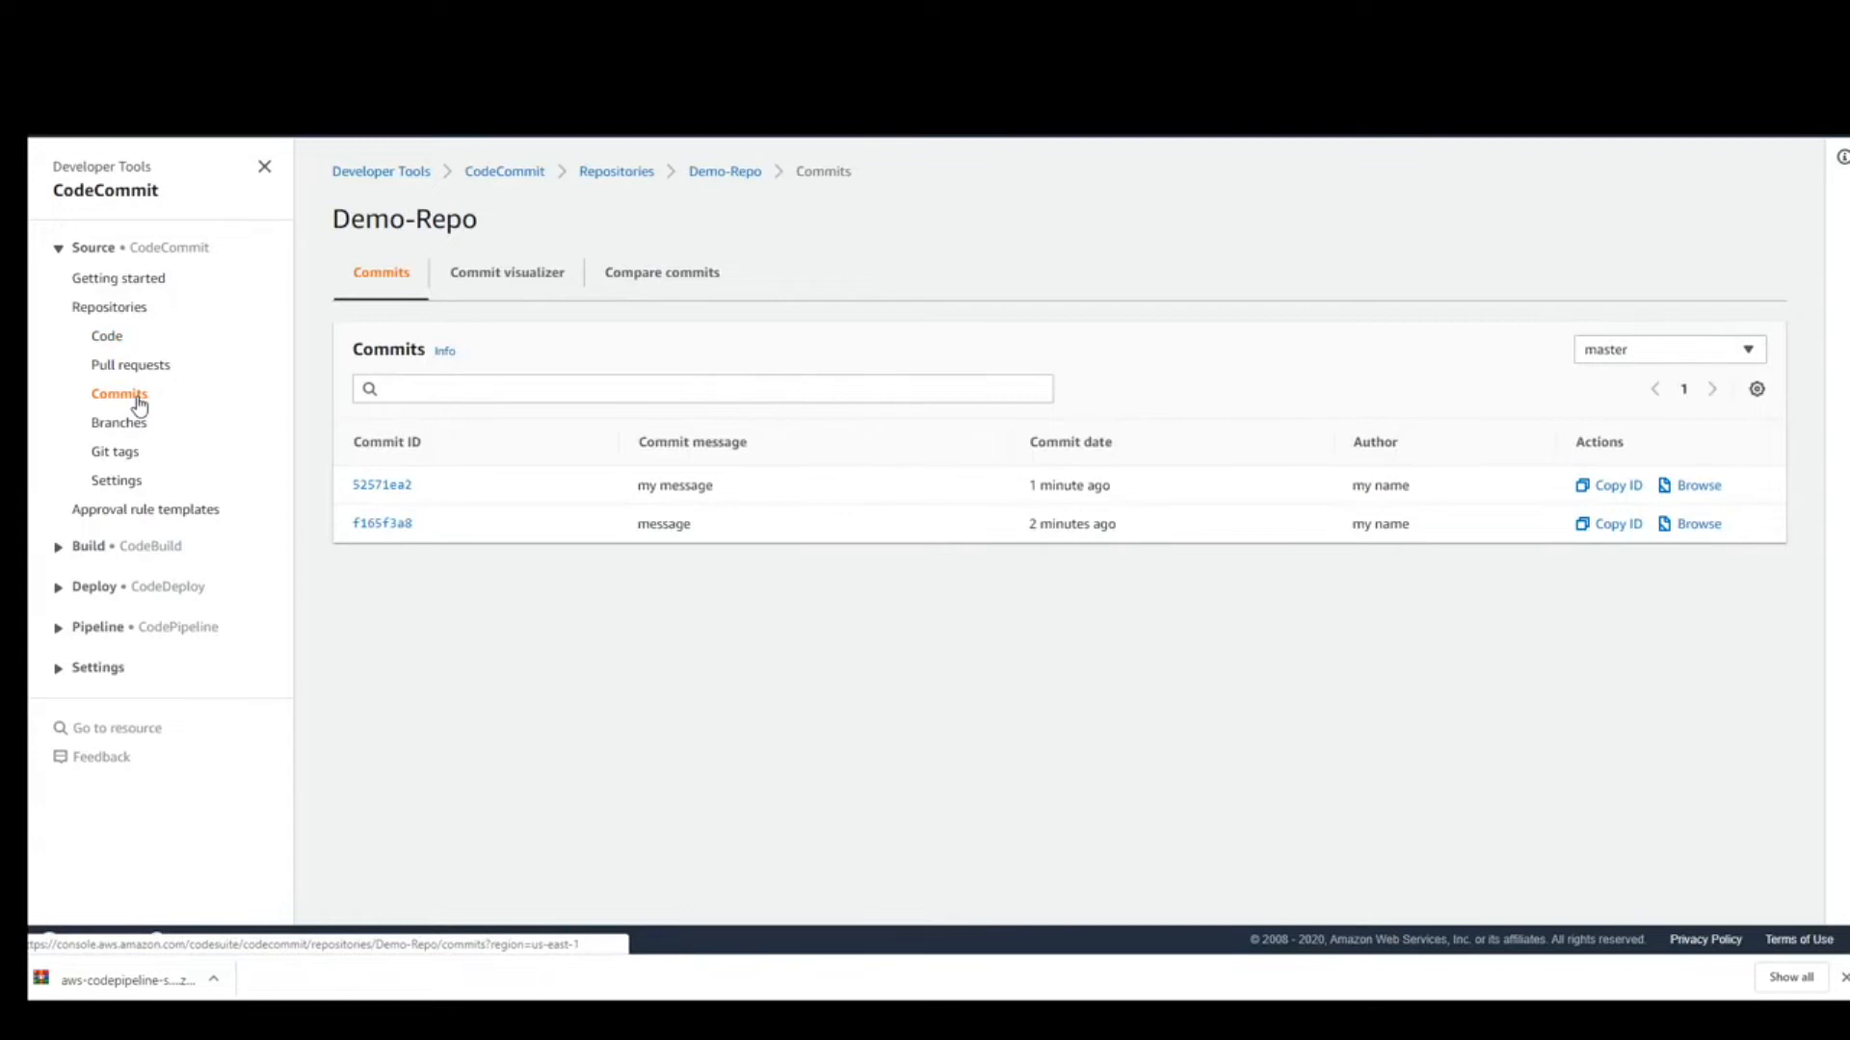
click(142, 374)
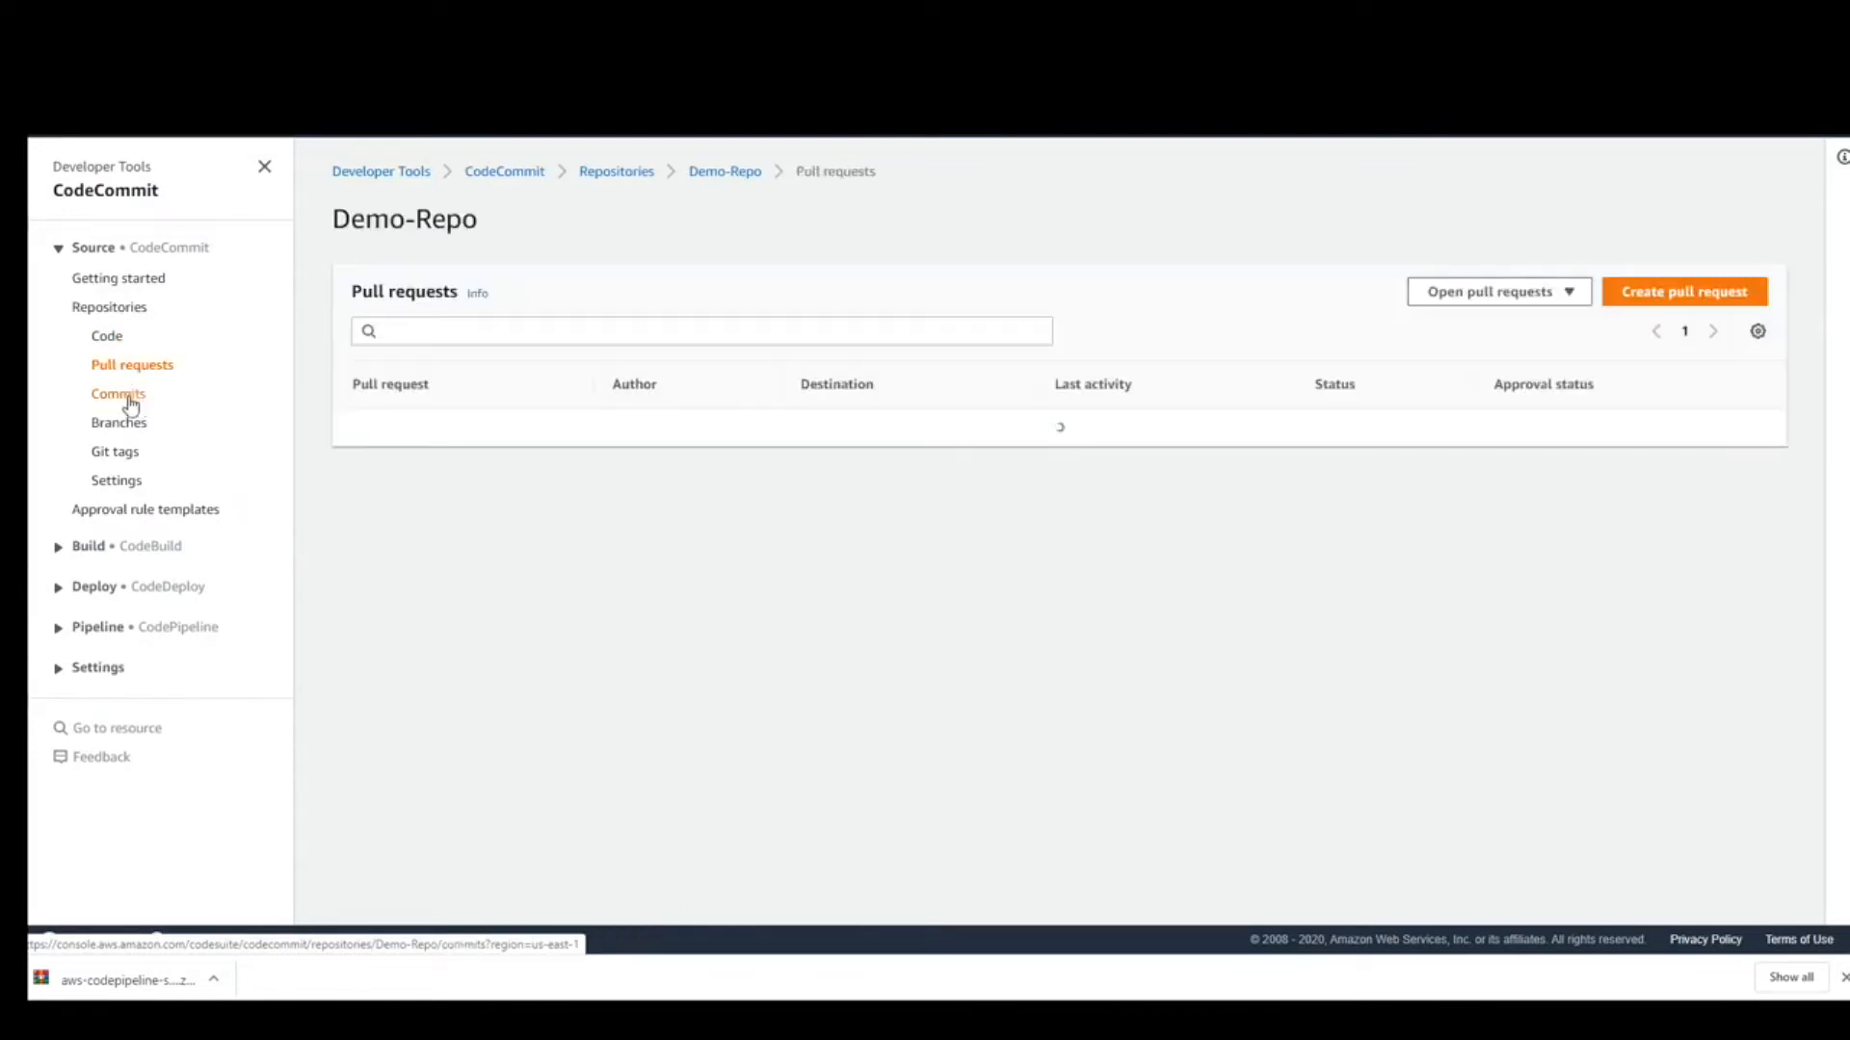
click(131, 403)
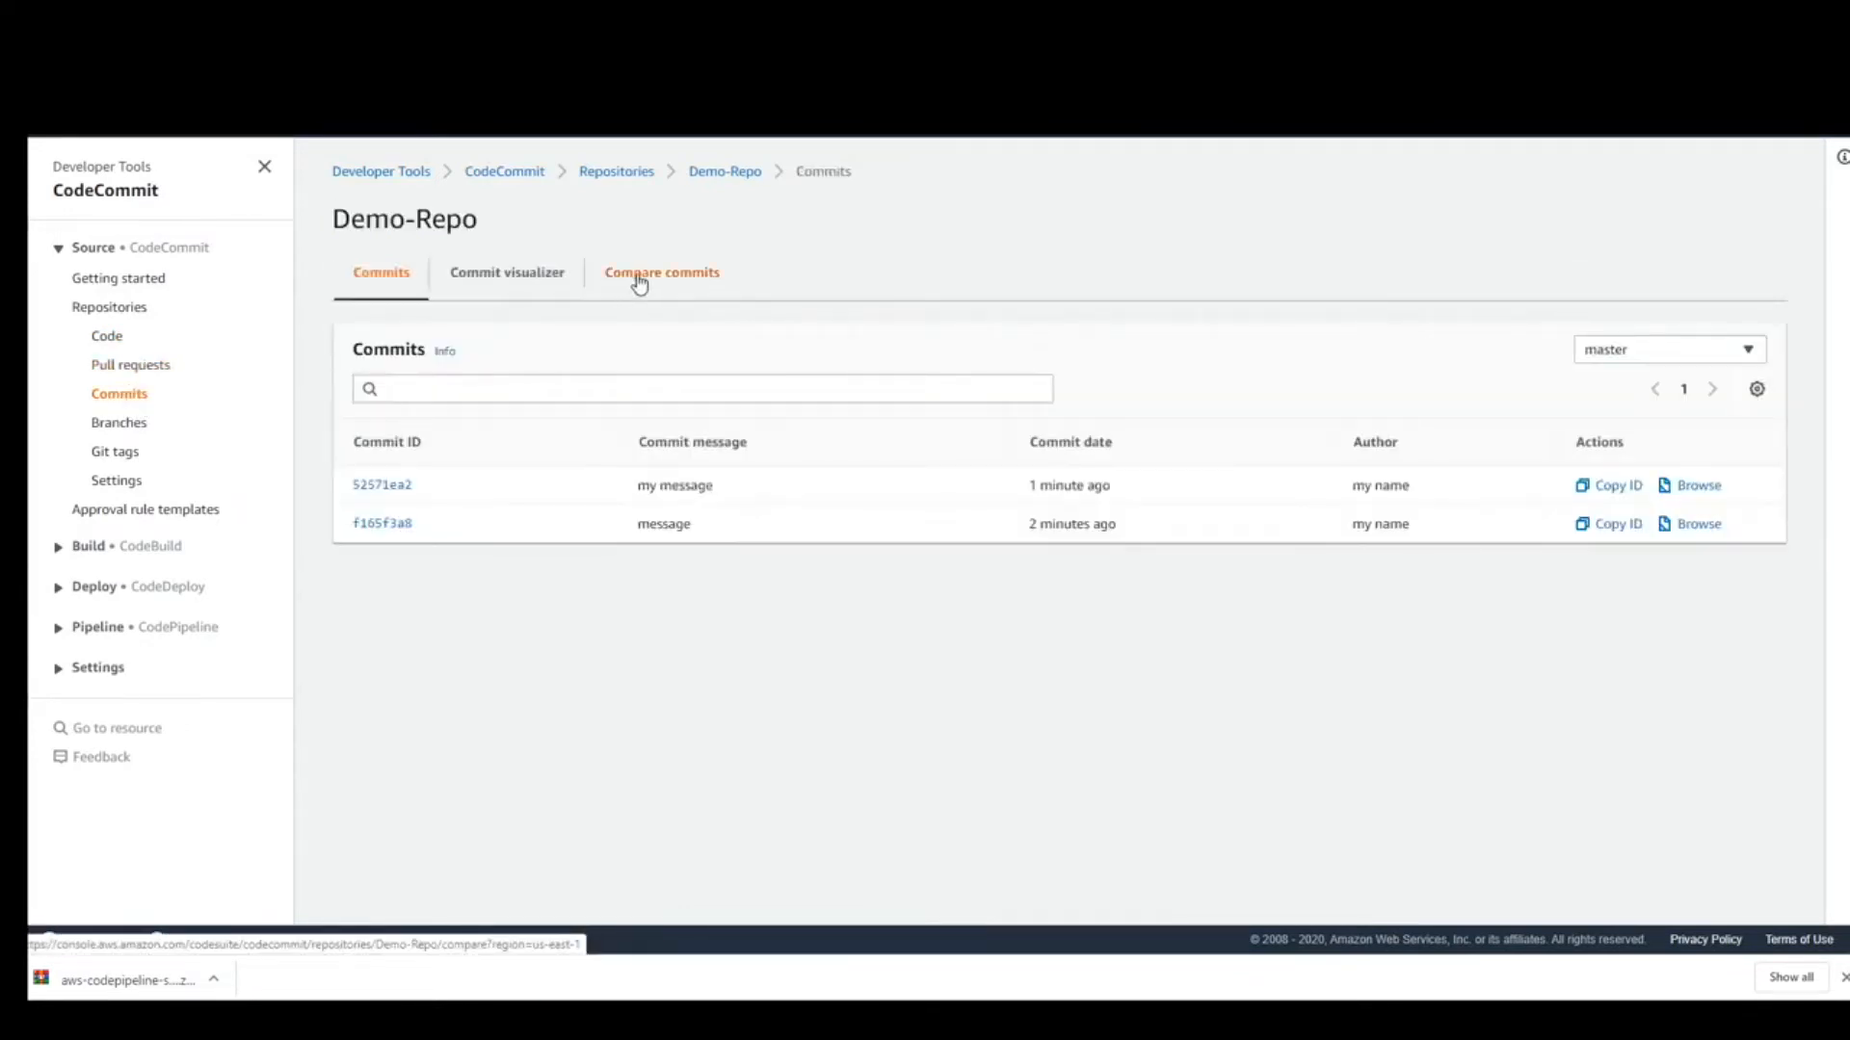
click(559, 283)
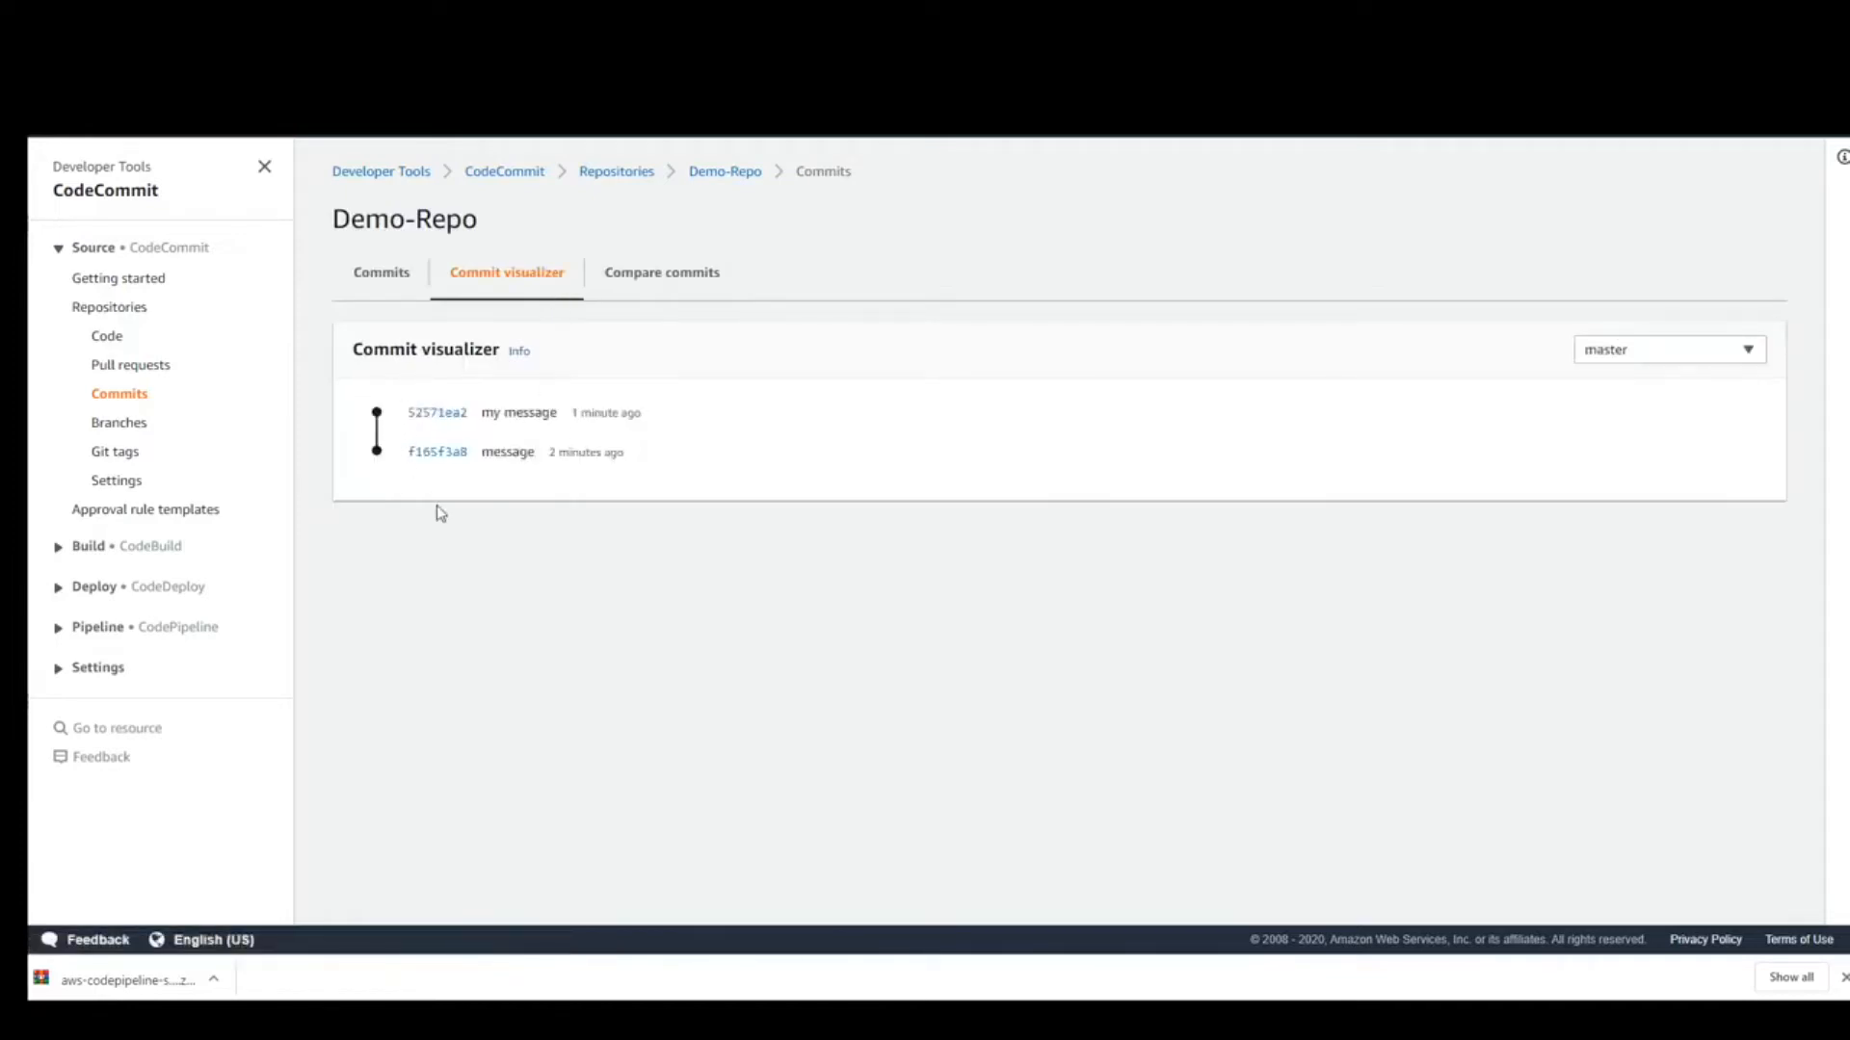
- Return to the user guide and read Step 4 on creating a pull request, including its branch requirement
click(435, 18)
scroll(529, 812, down, 2)
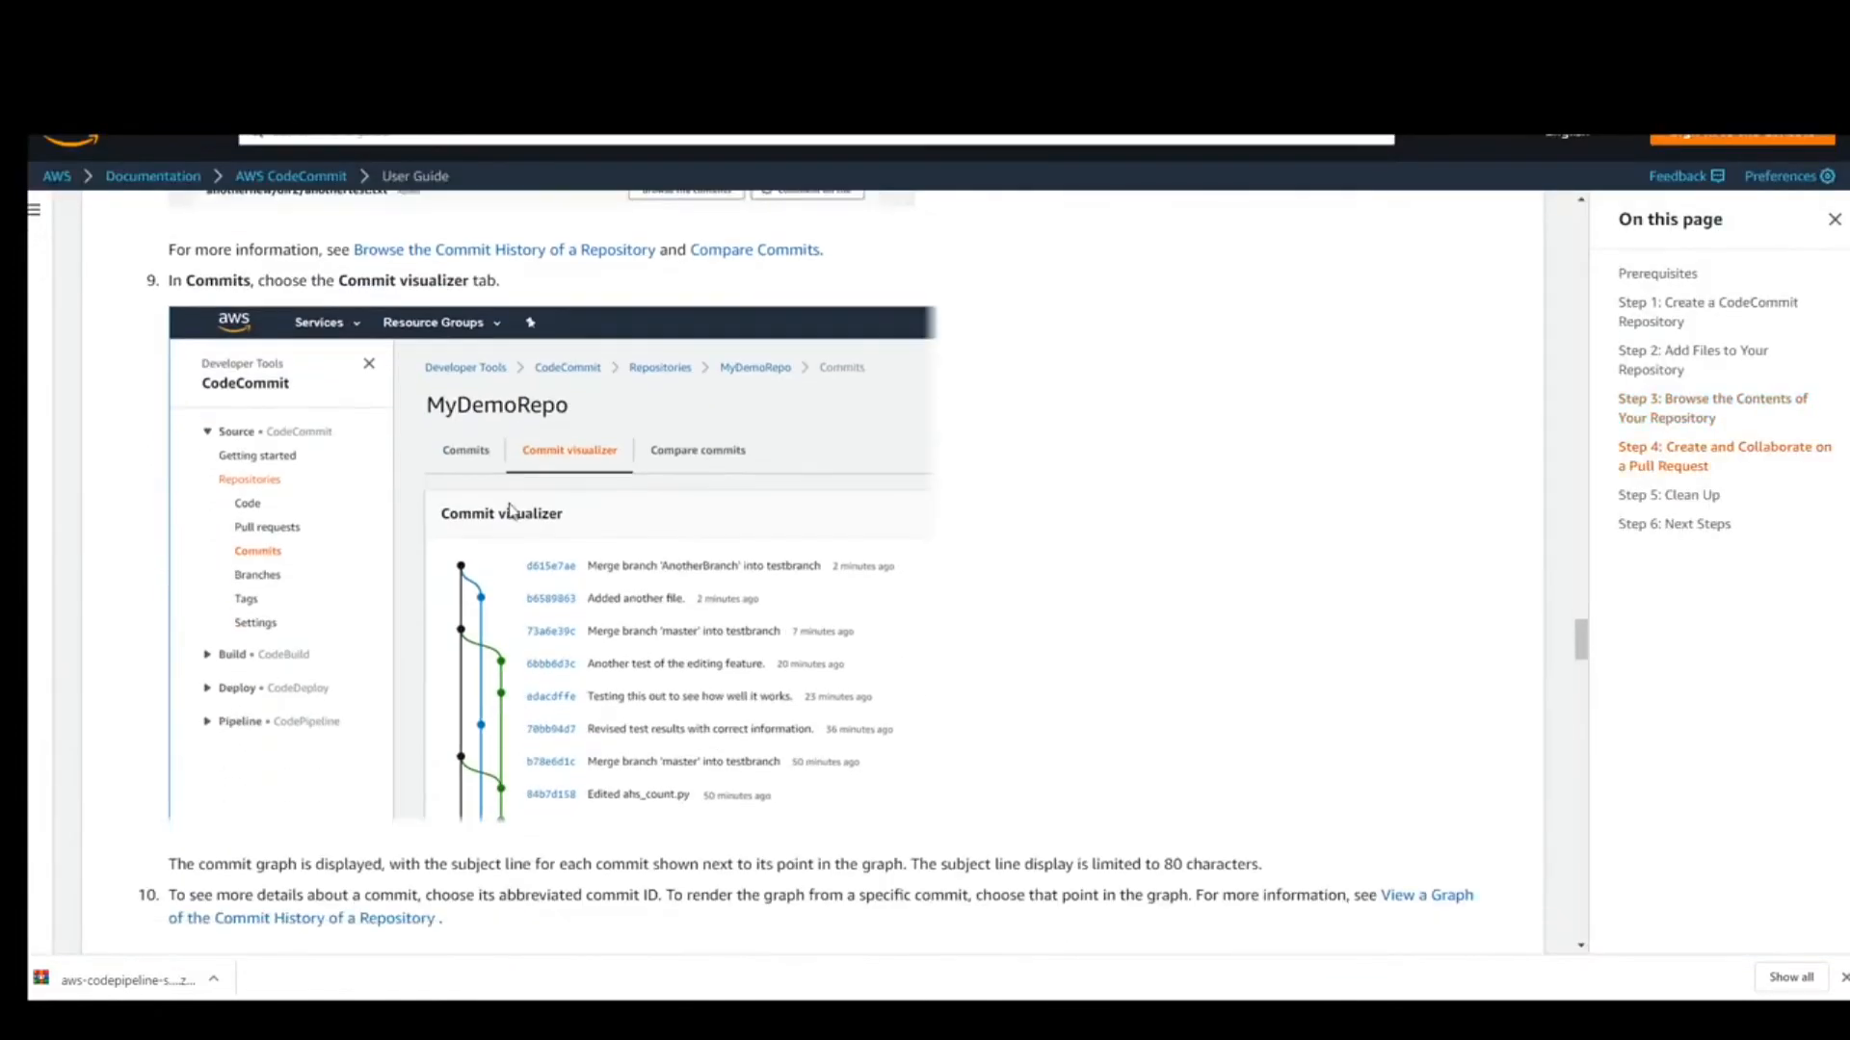
scroll(498, 656, down, 5)
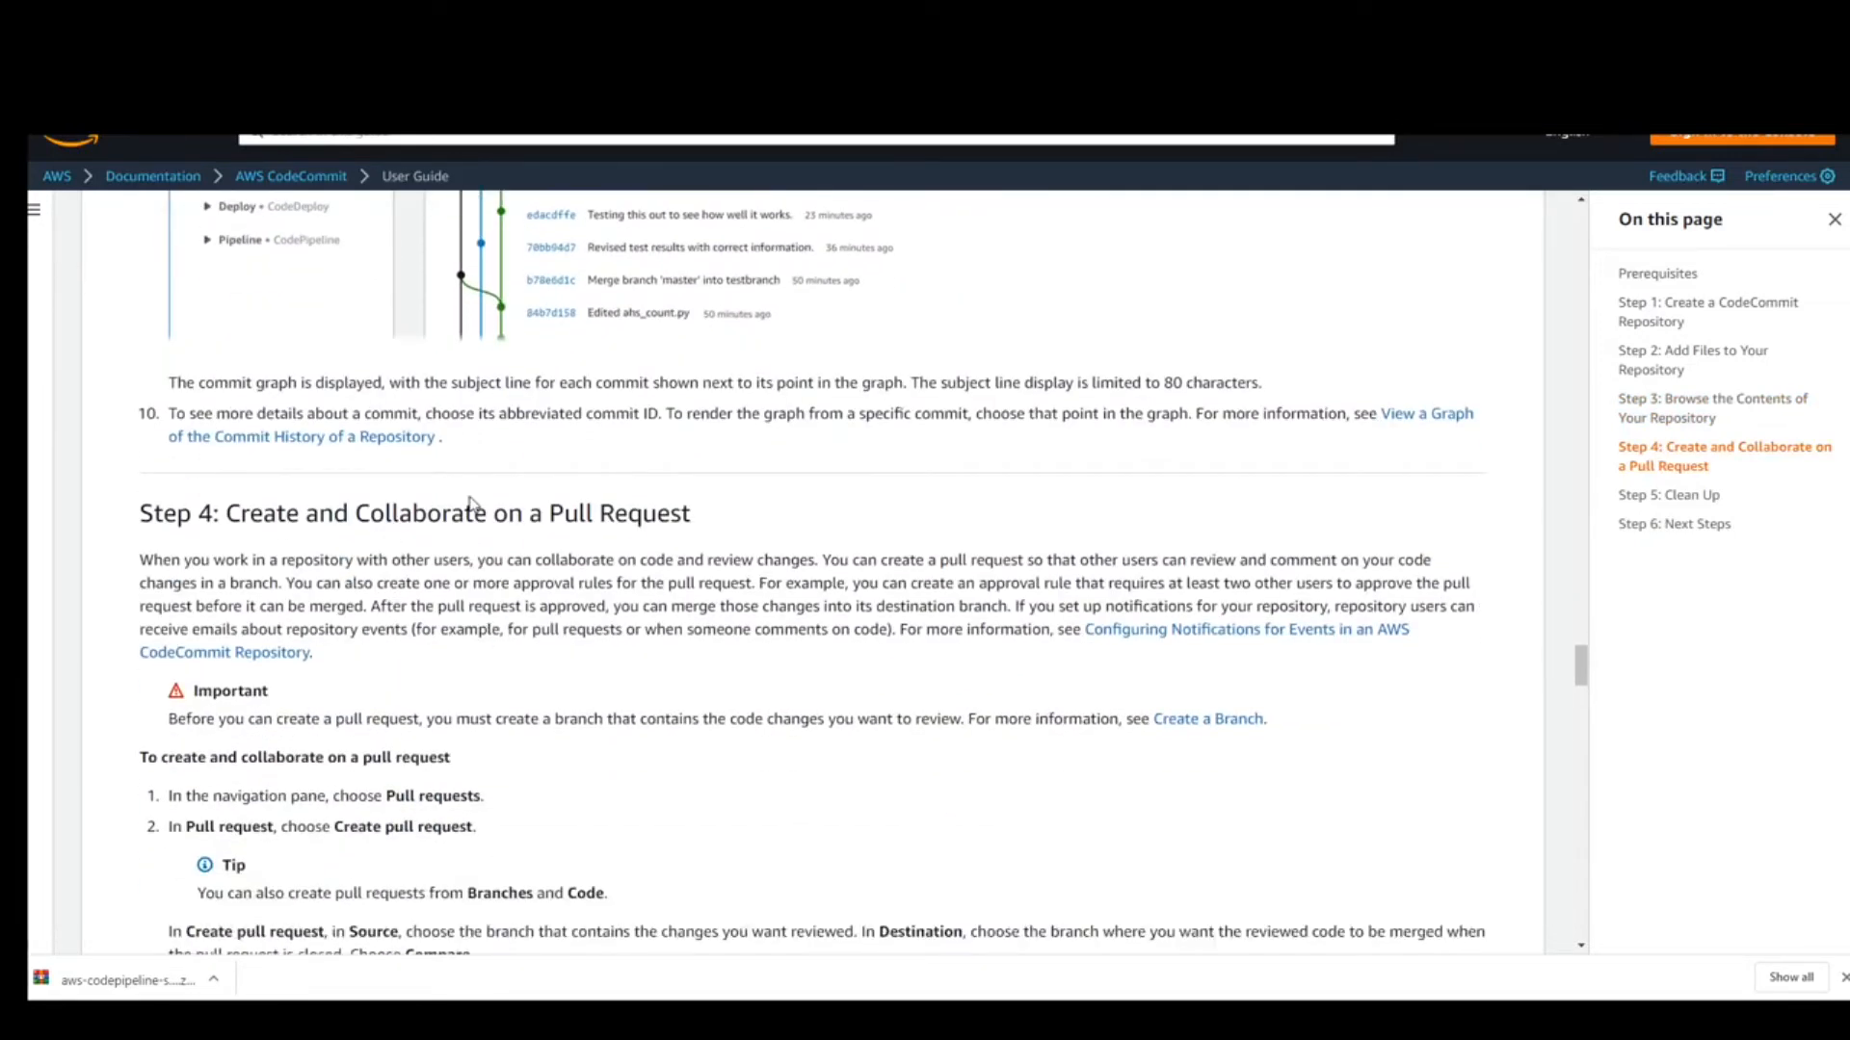
scroll(669, 525, down, 2)
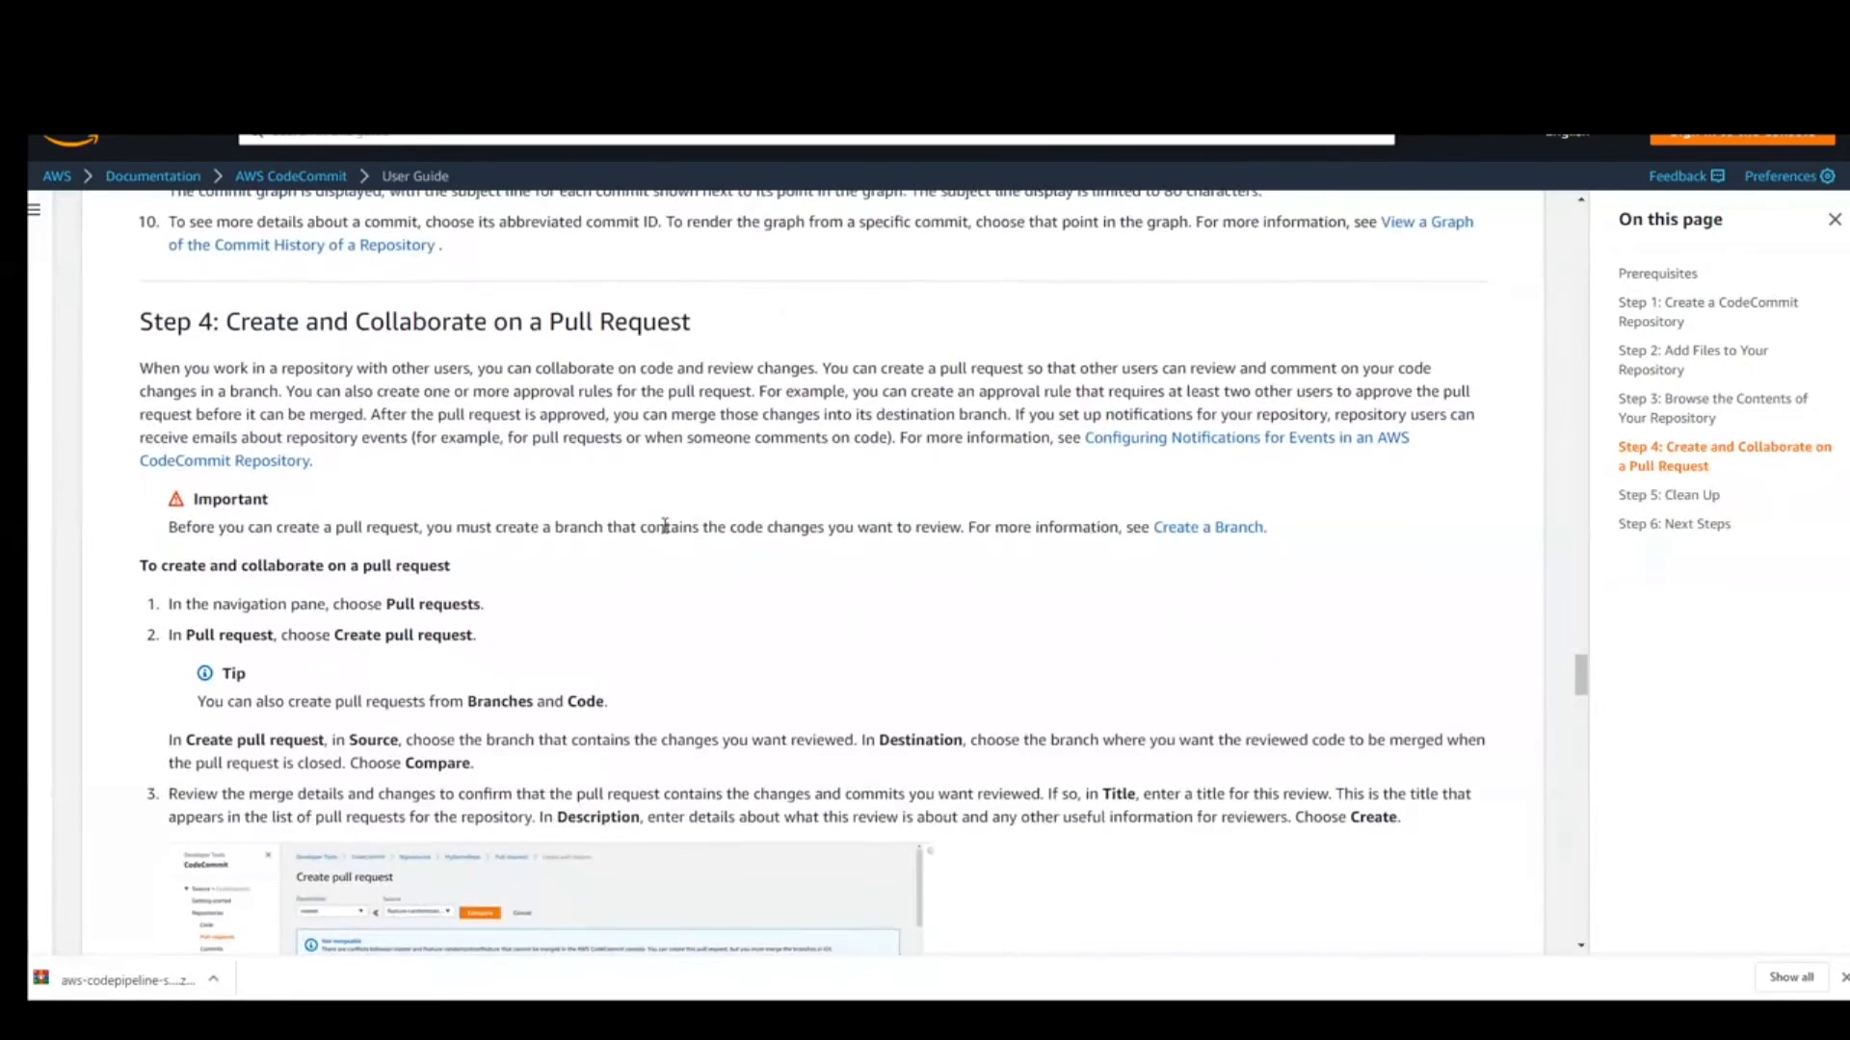
drag(262, 308, 806, 284)
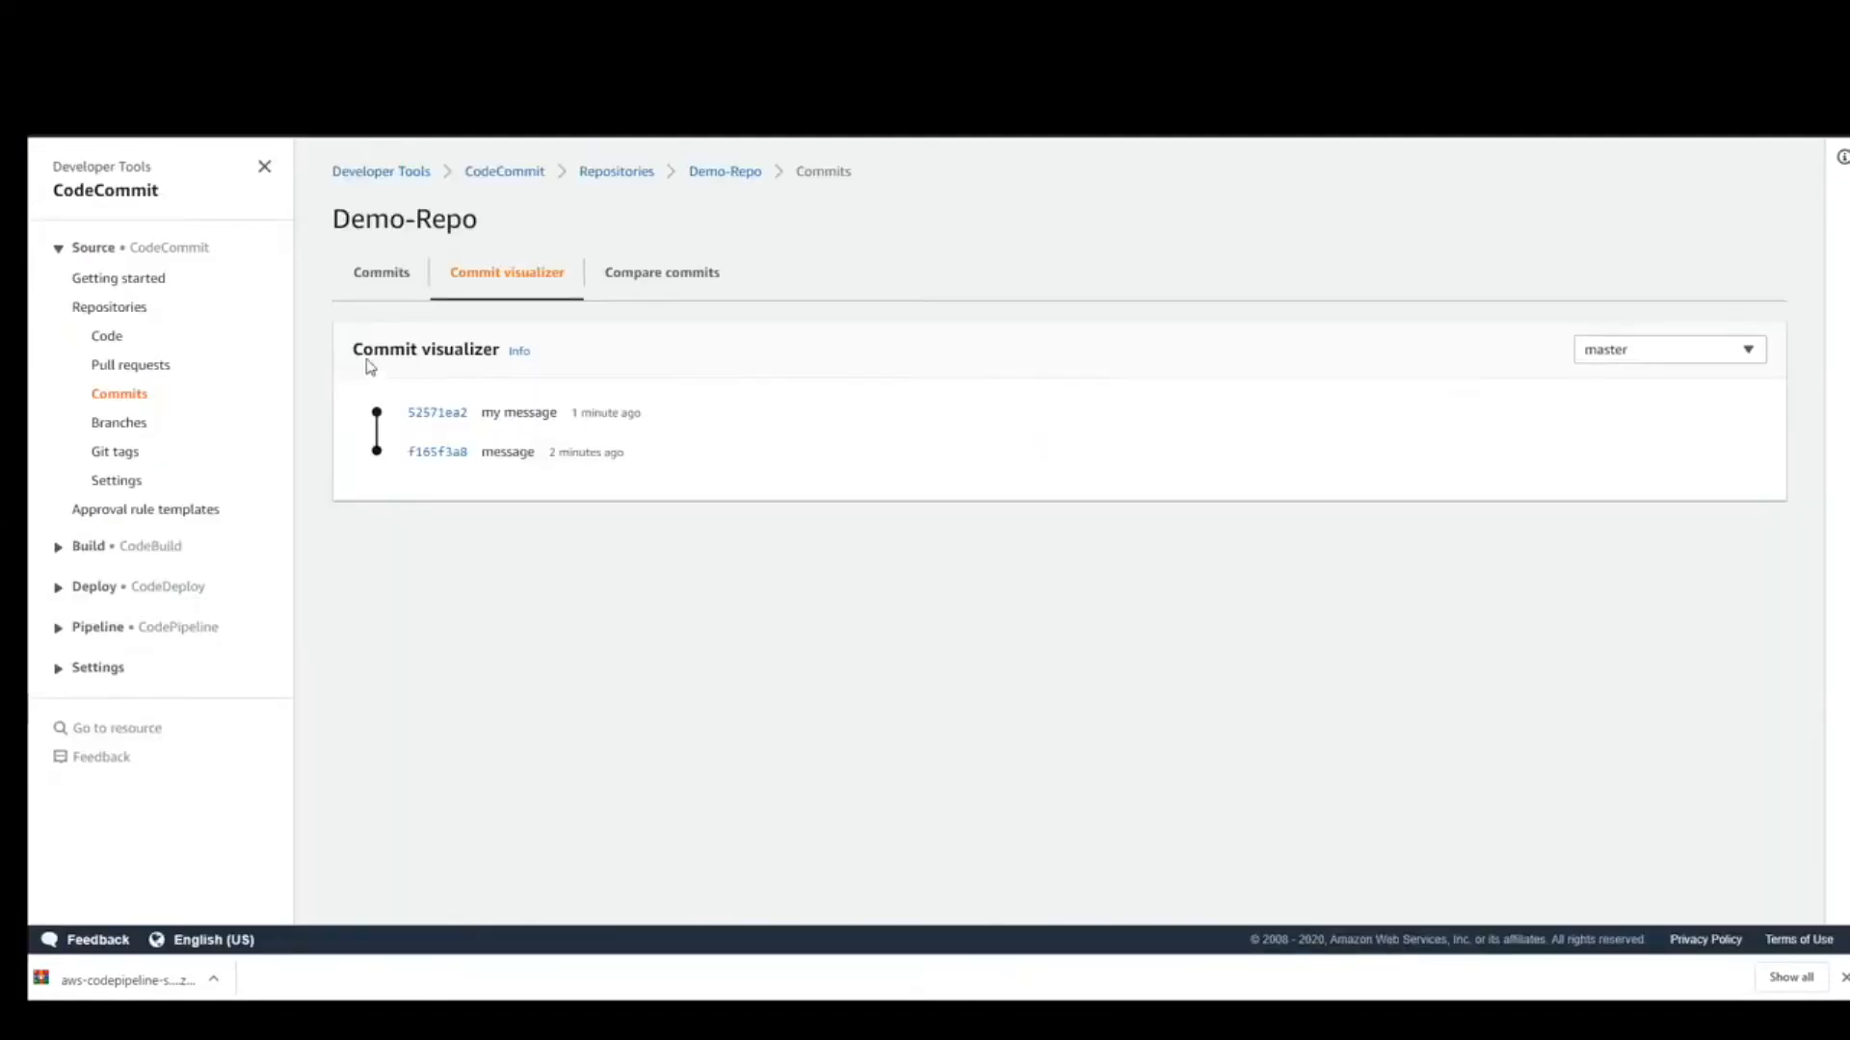
- Check the destination branches available for a new Demo-Repo pull request and open the repository's branch list
click(140, 366)
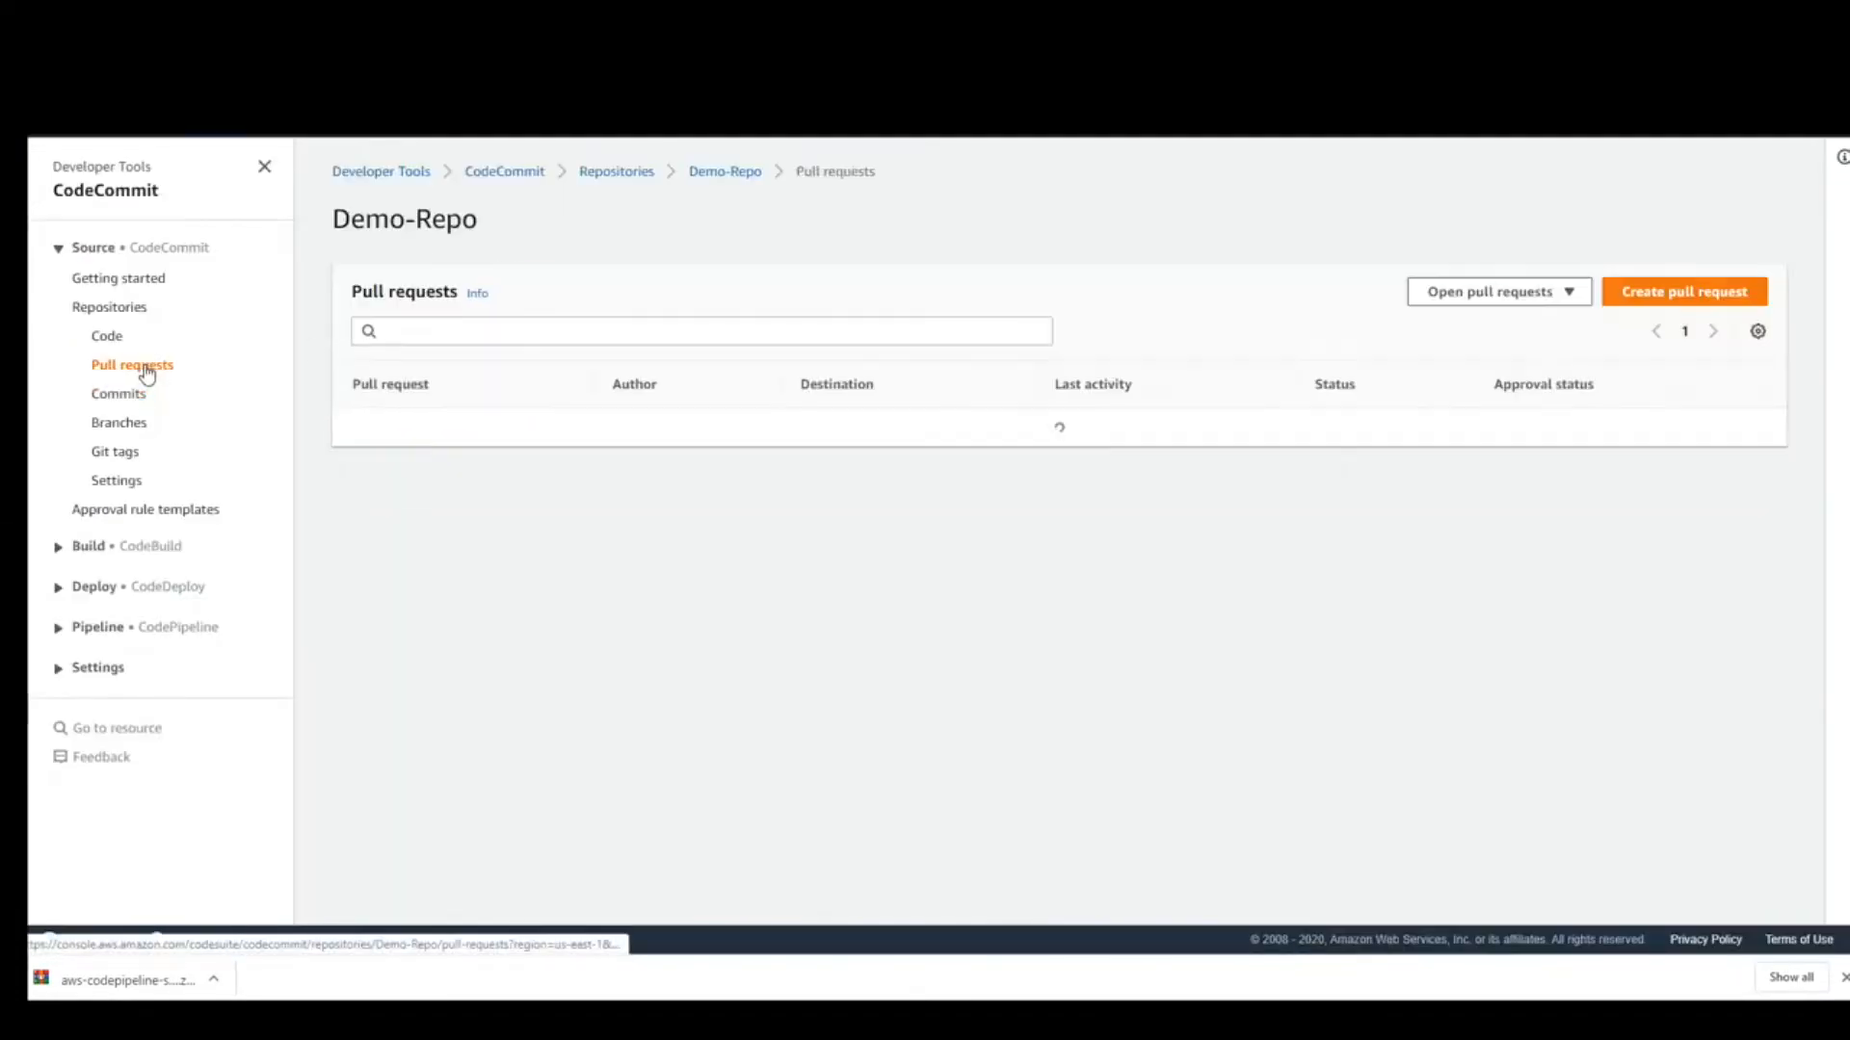
click(1709, 294)
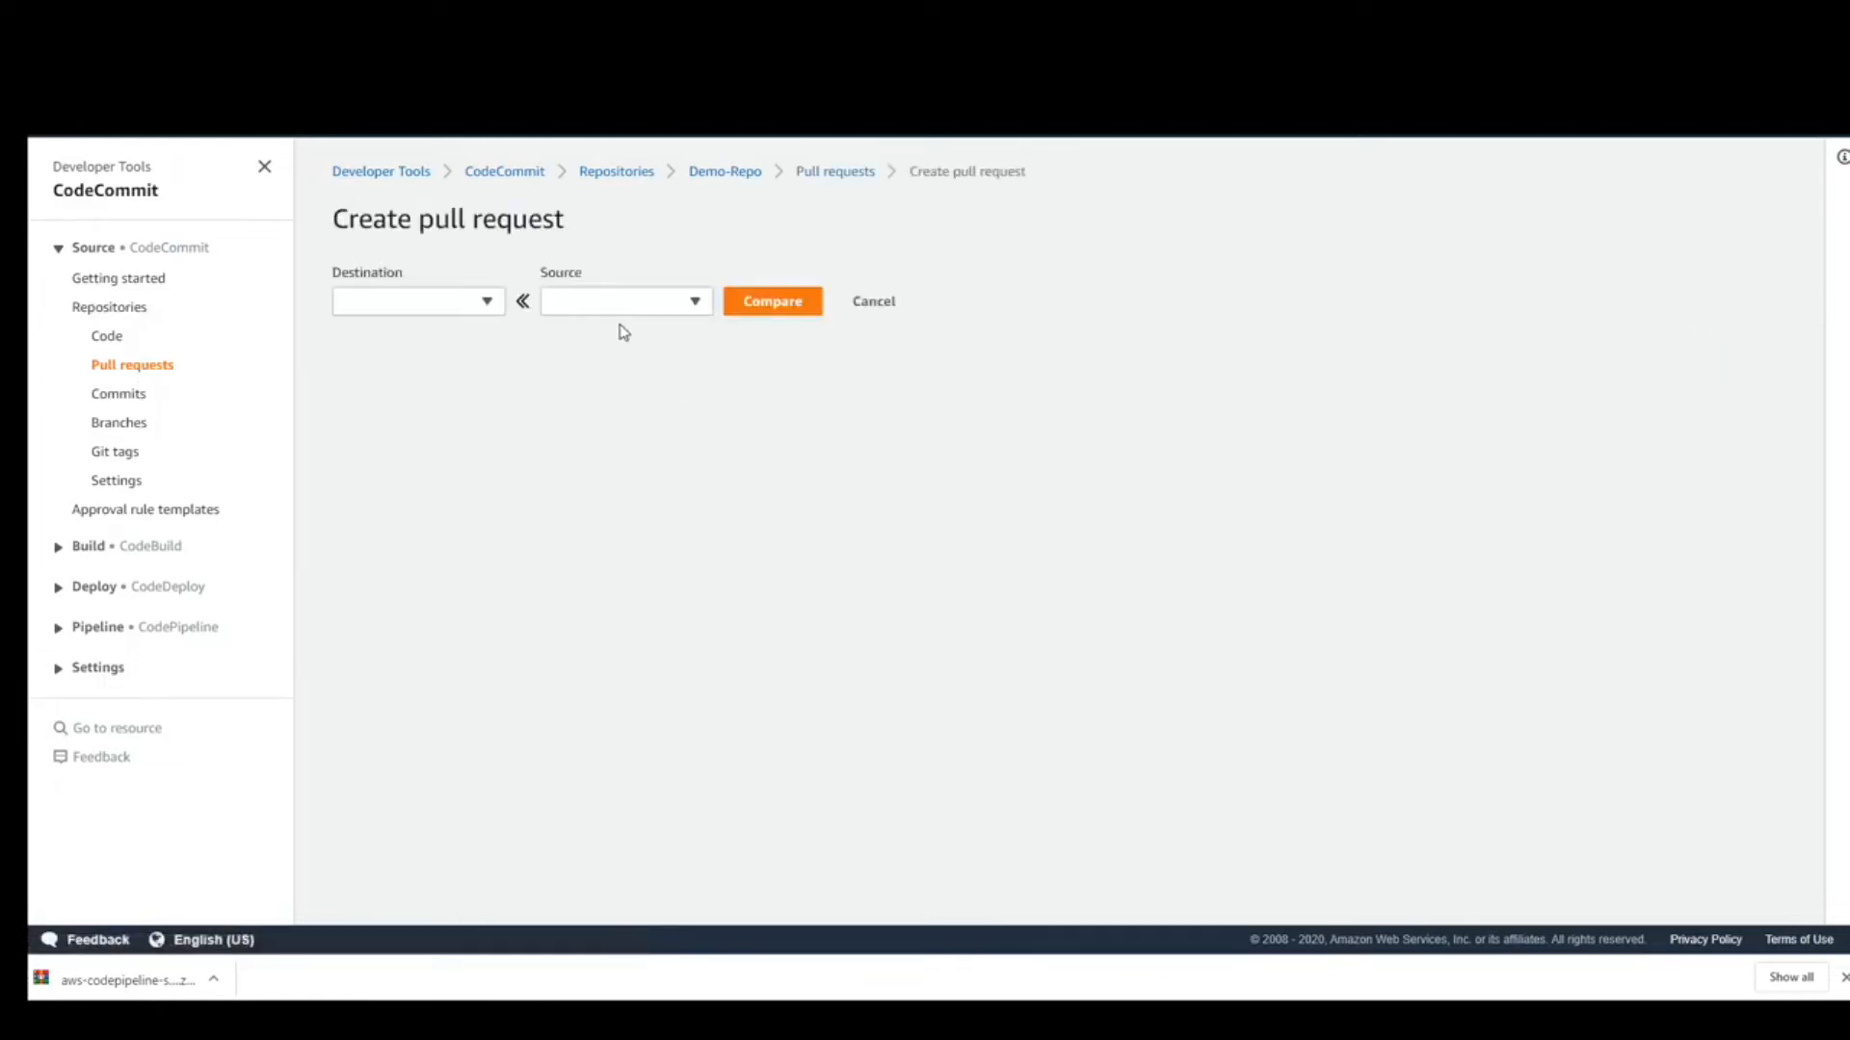
click(486, 301)
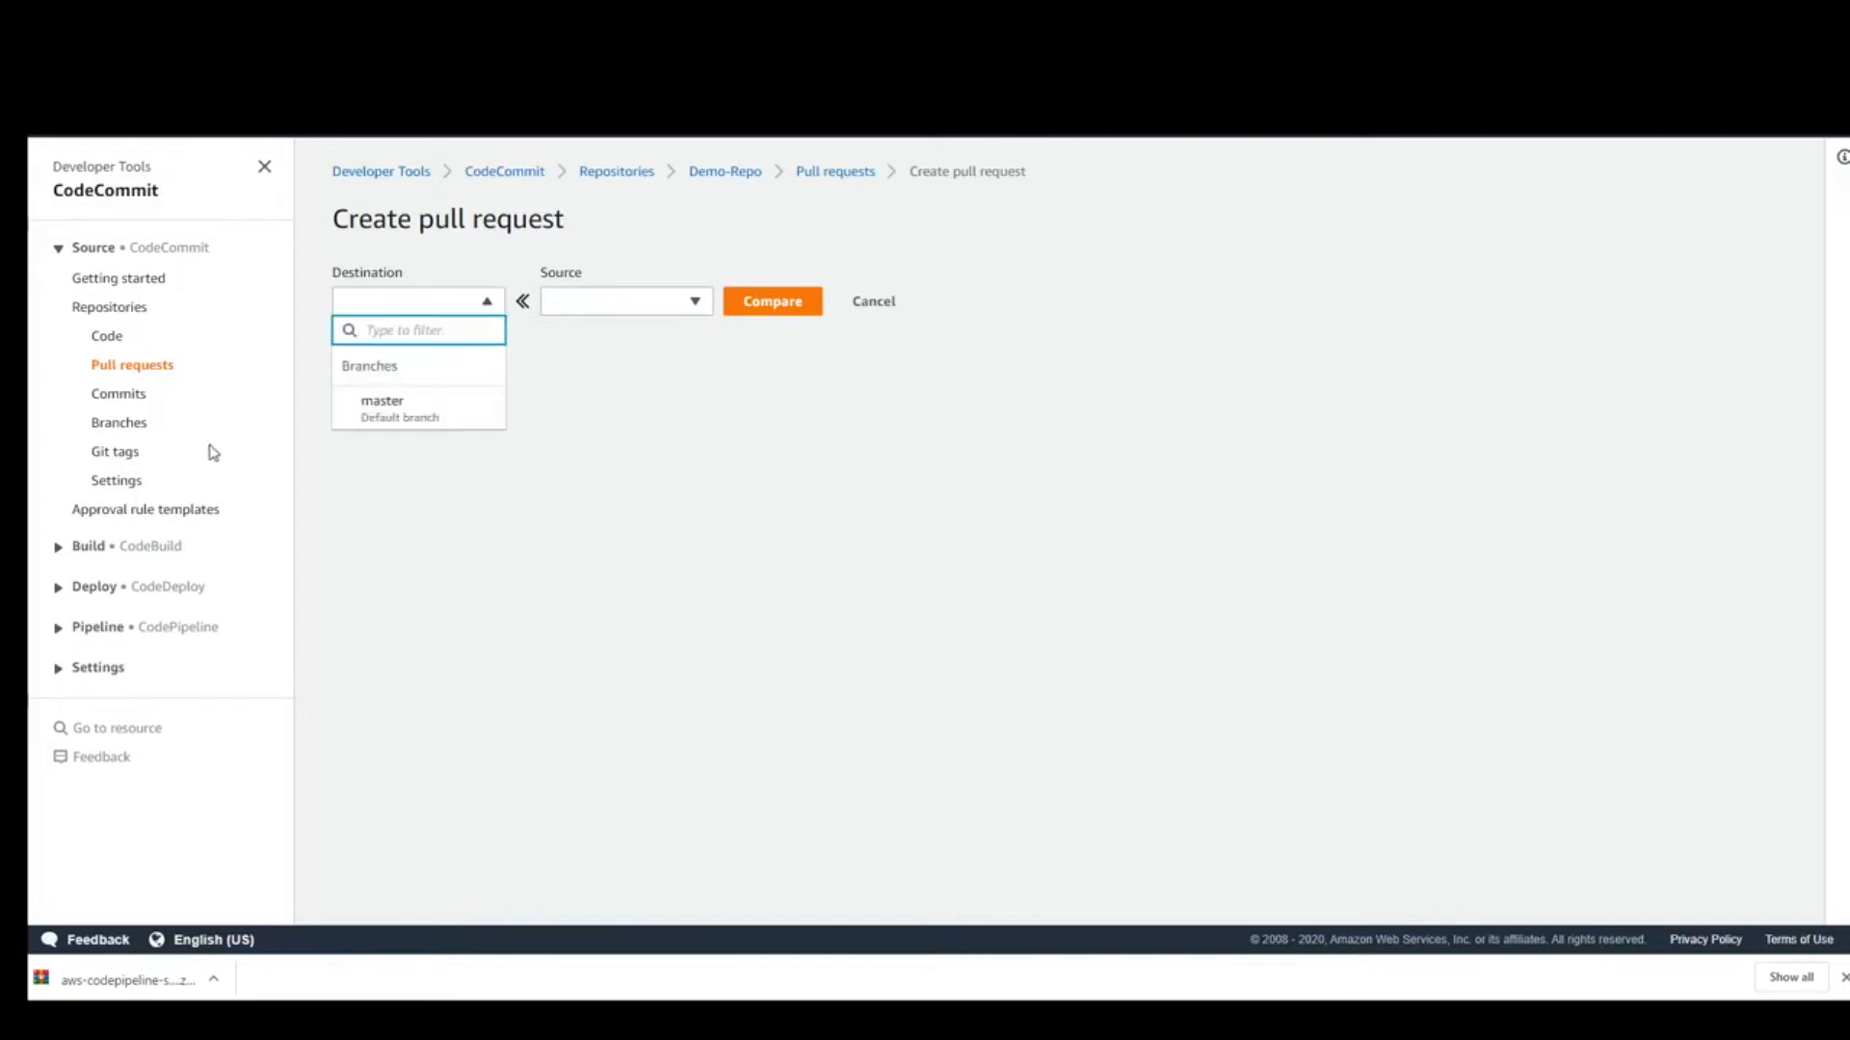
click(143, 427)
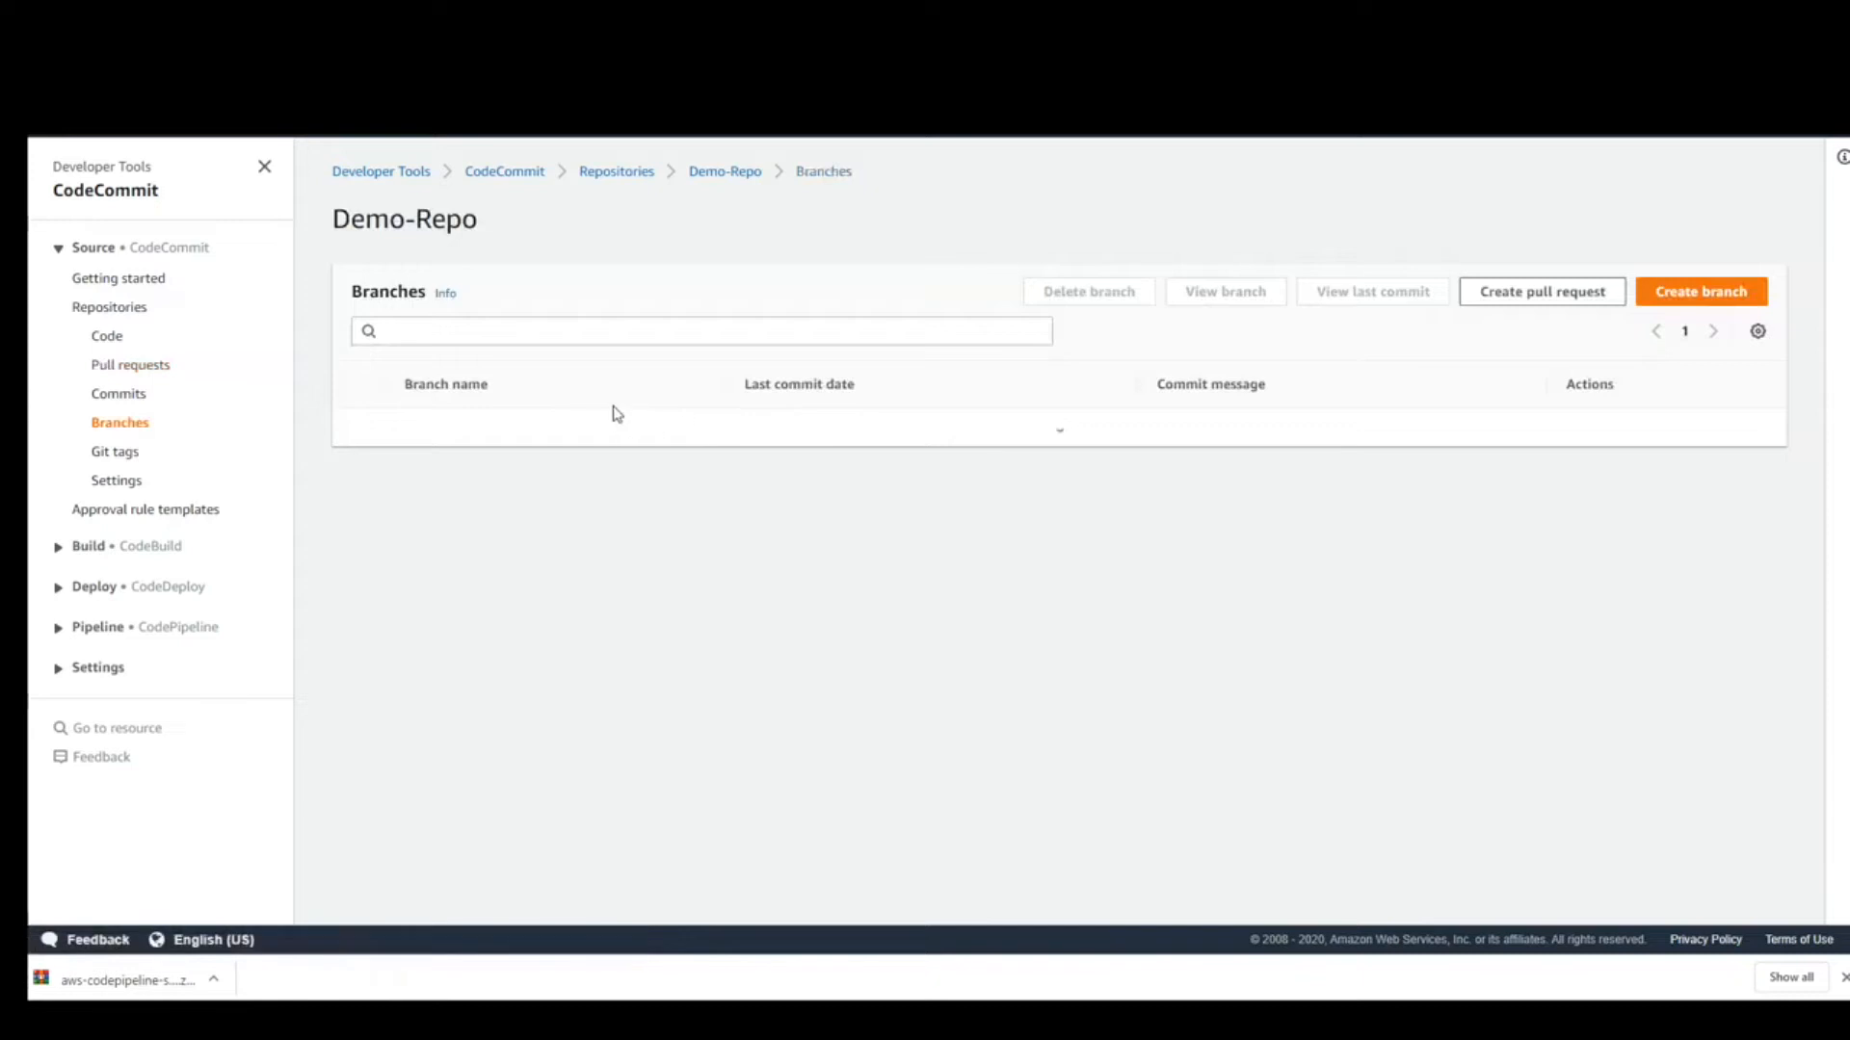
- Create a branch named test-branch from master in Demo-Repo
click(1675, 291)
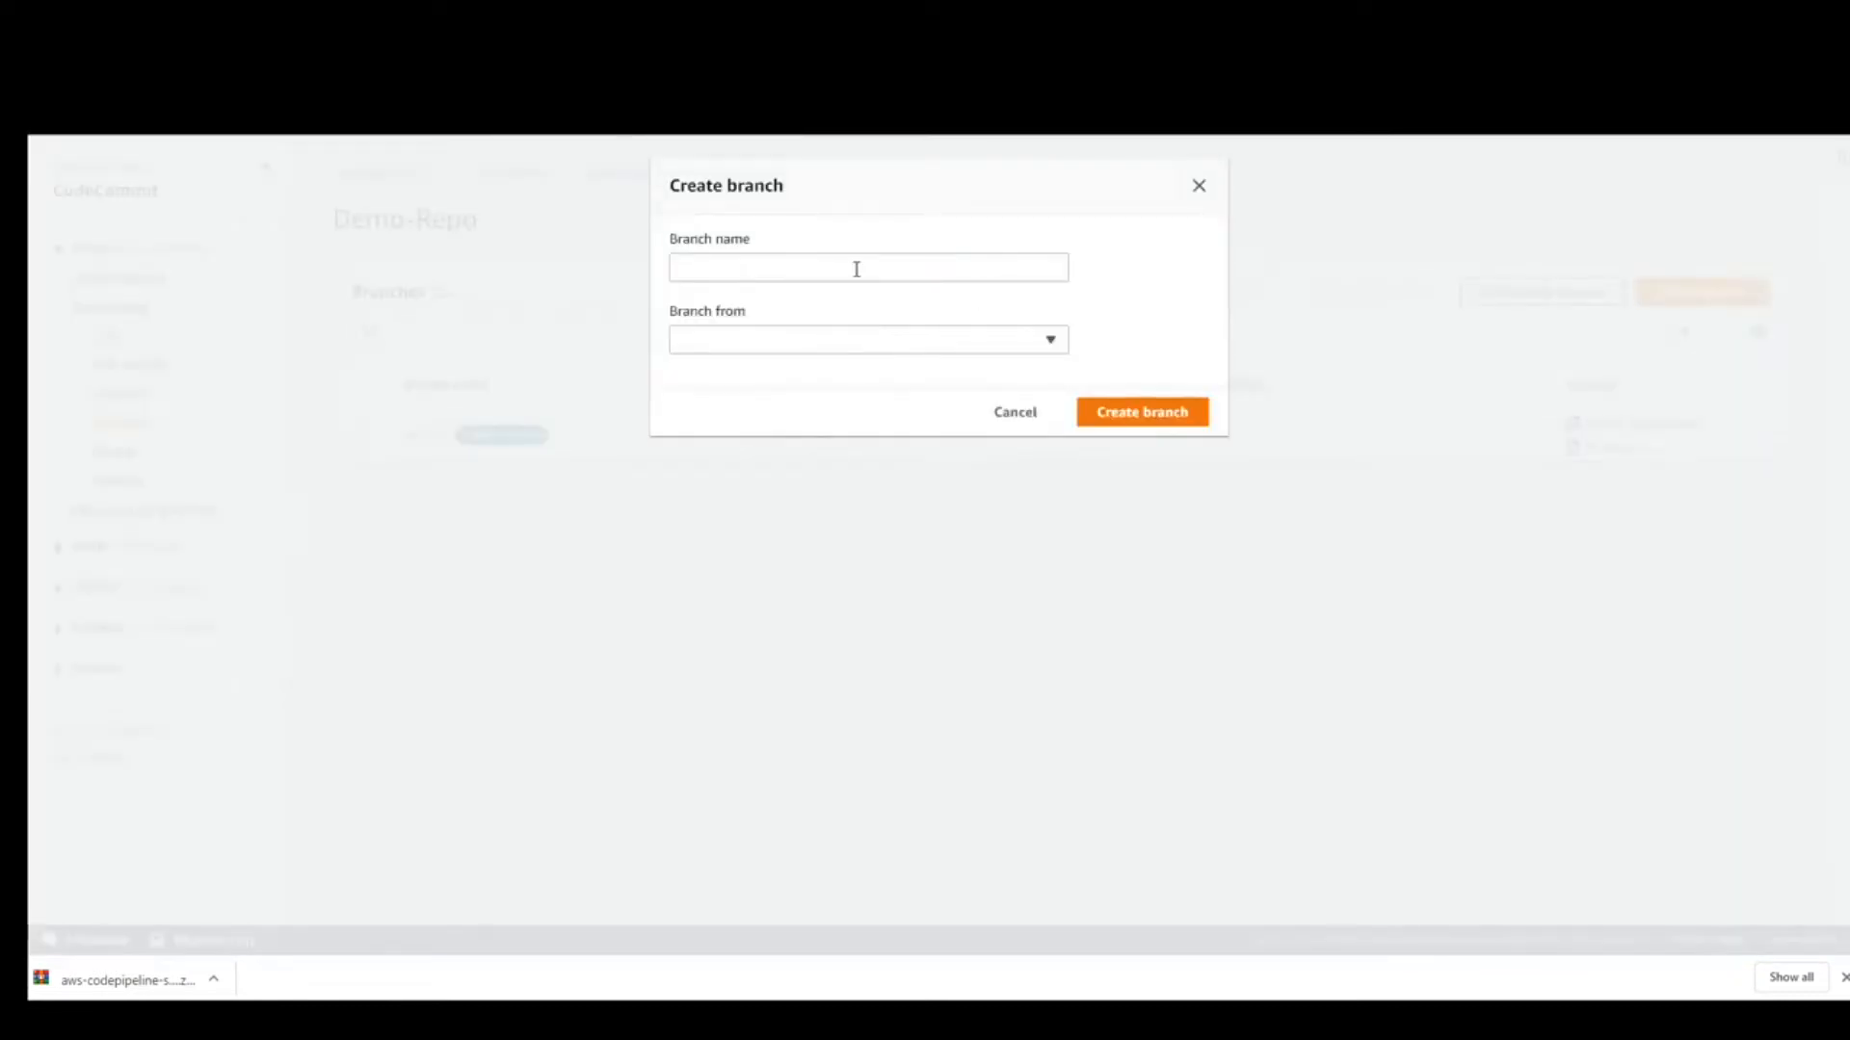
click(793, 264)
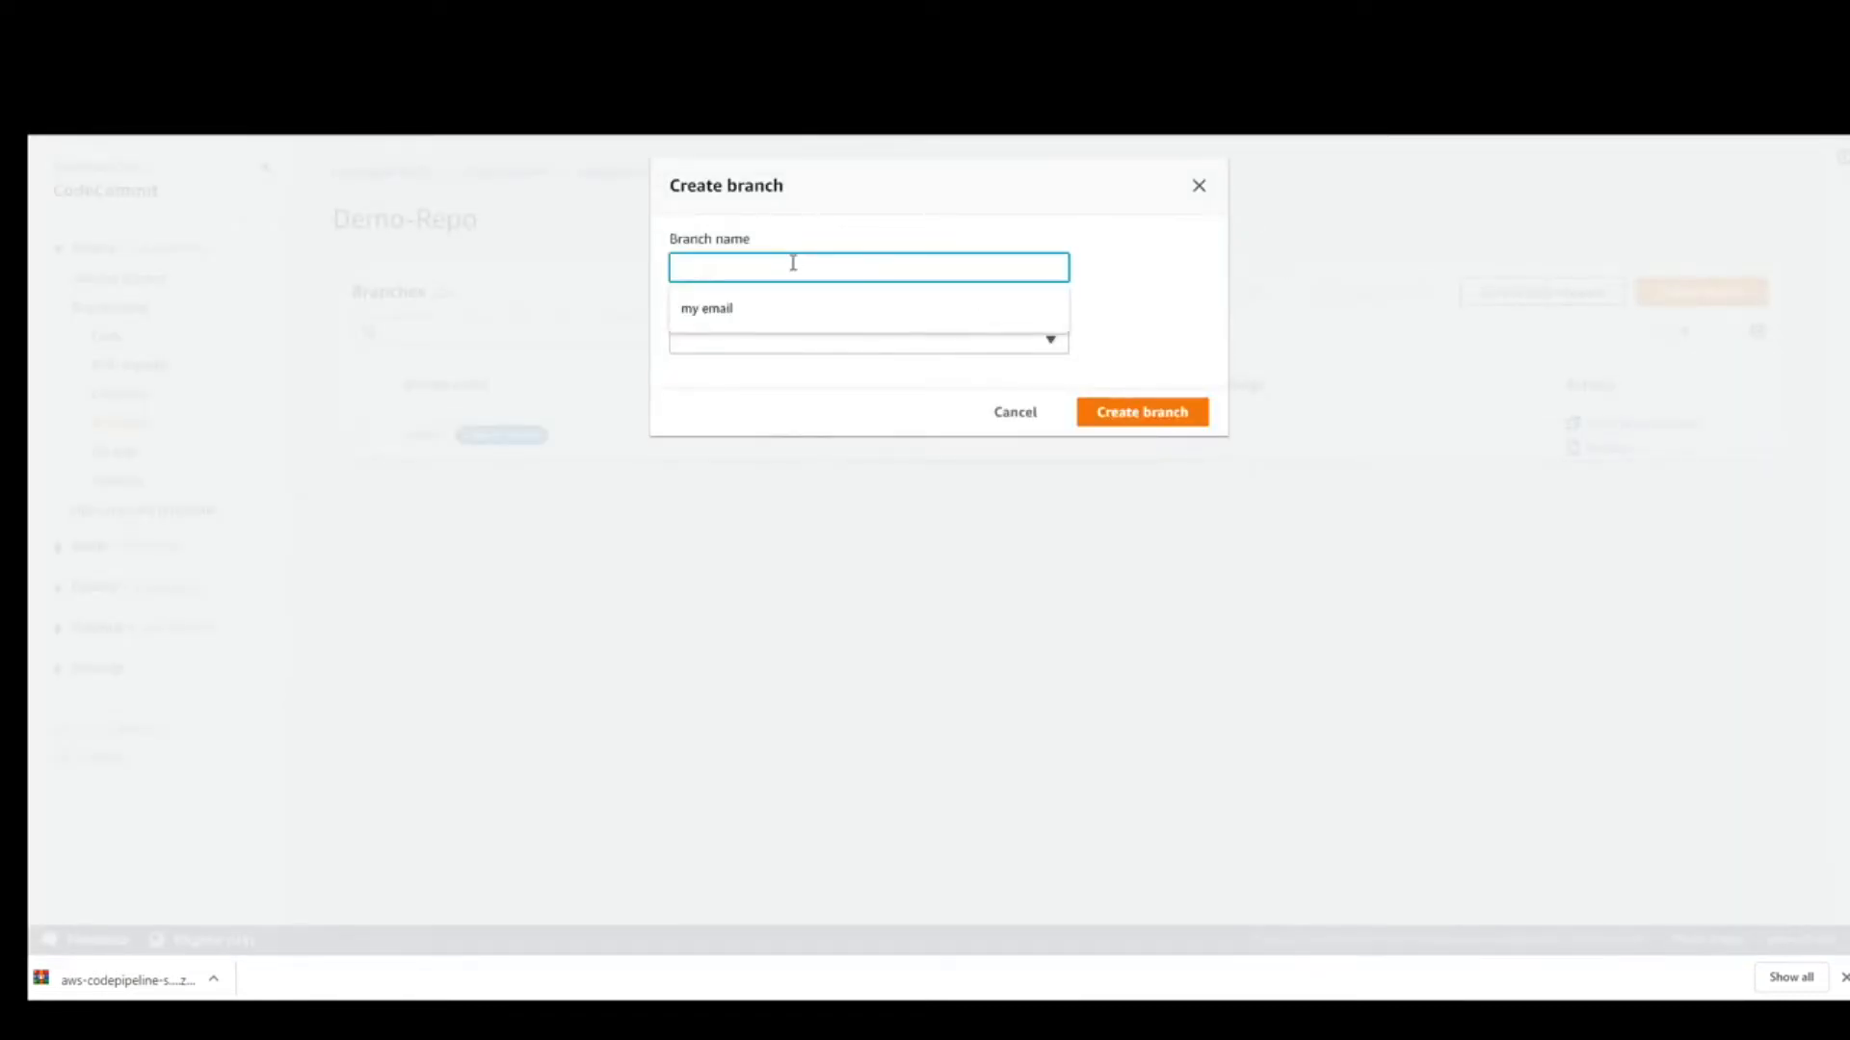
text(test-branch)
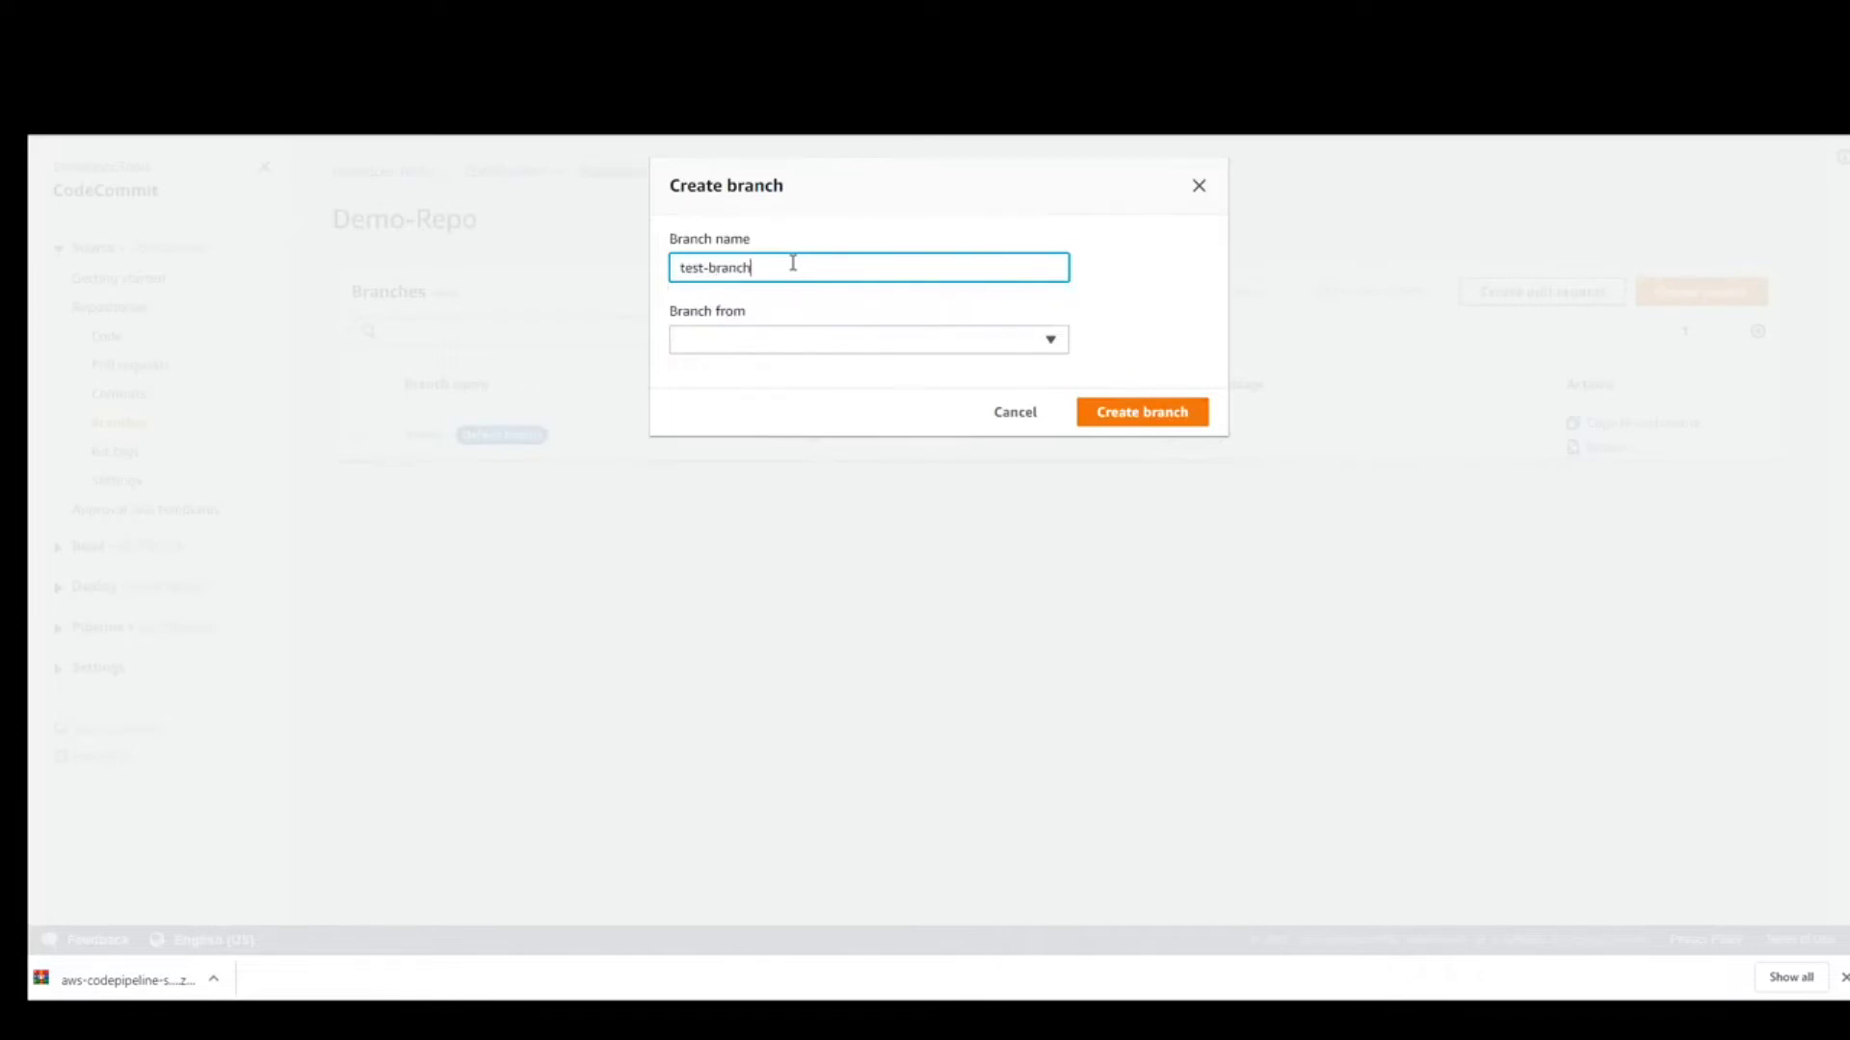
key(Tab)
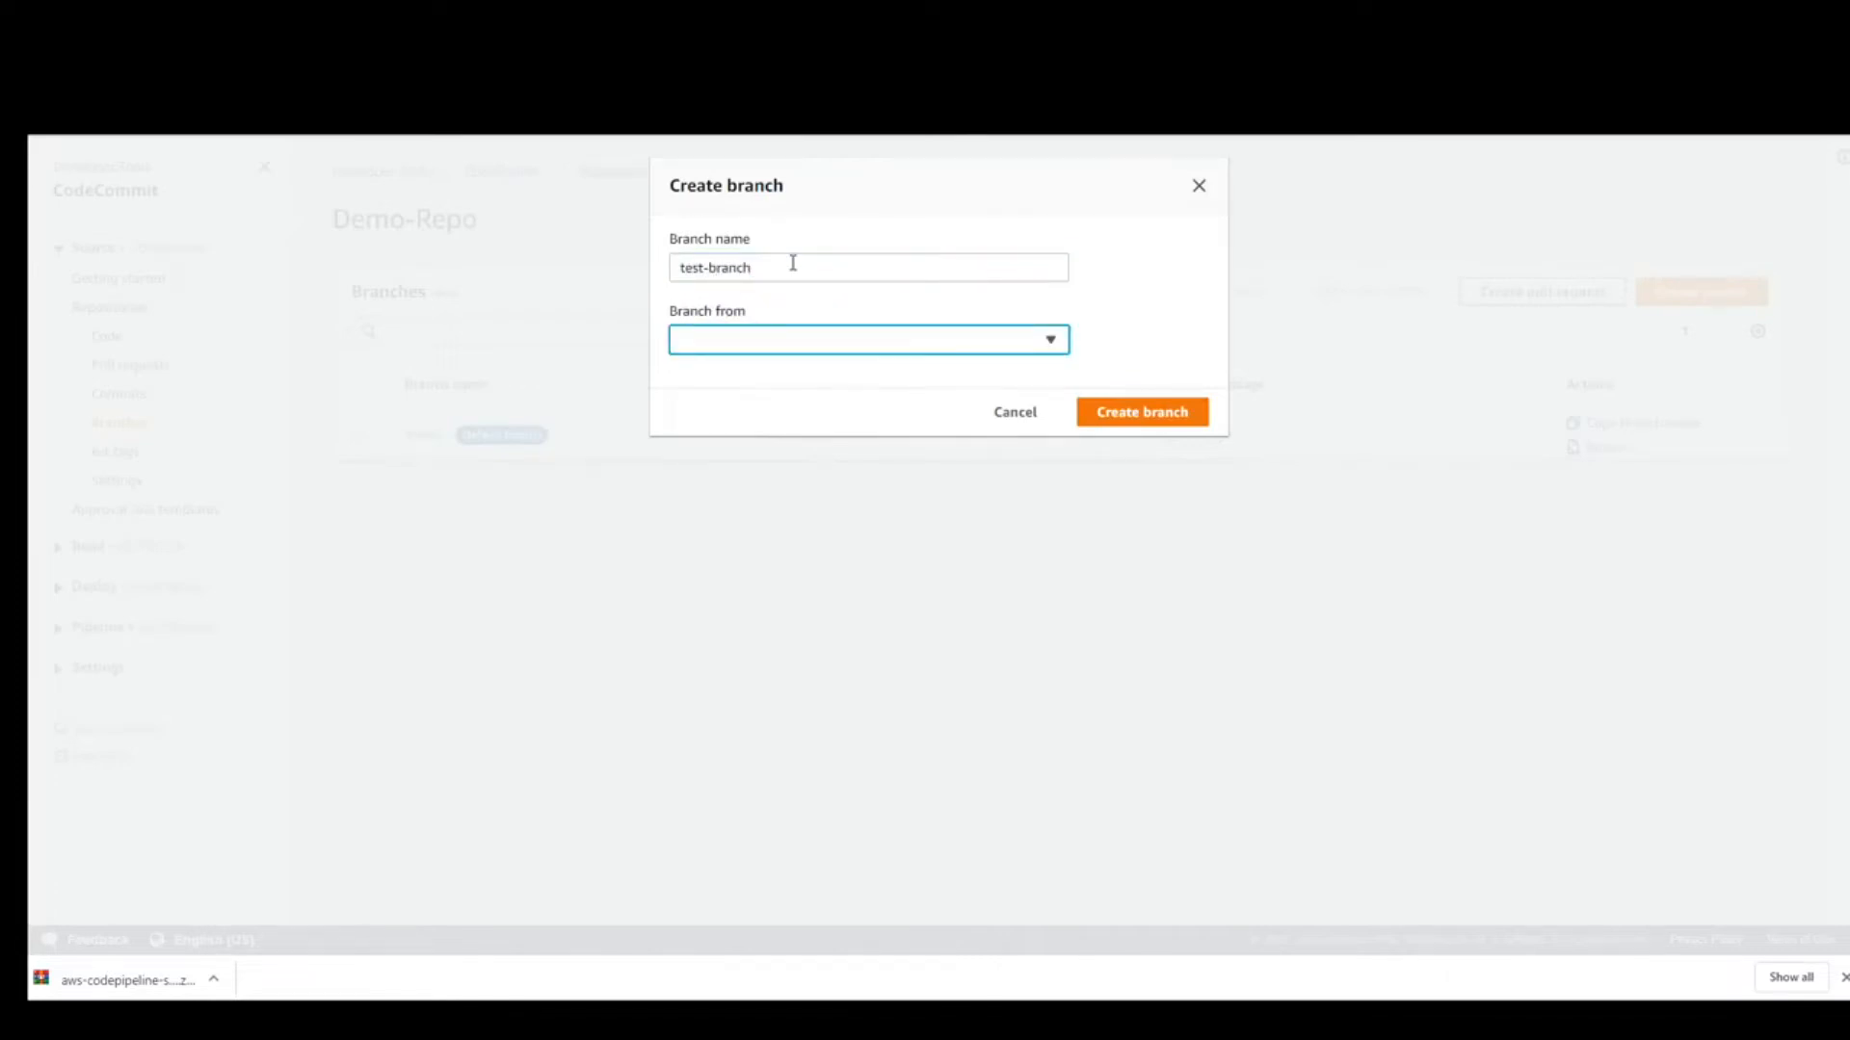
click(904, 338)
click(722, 448)
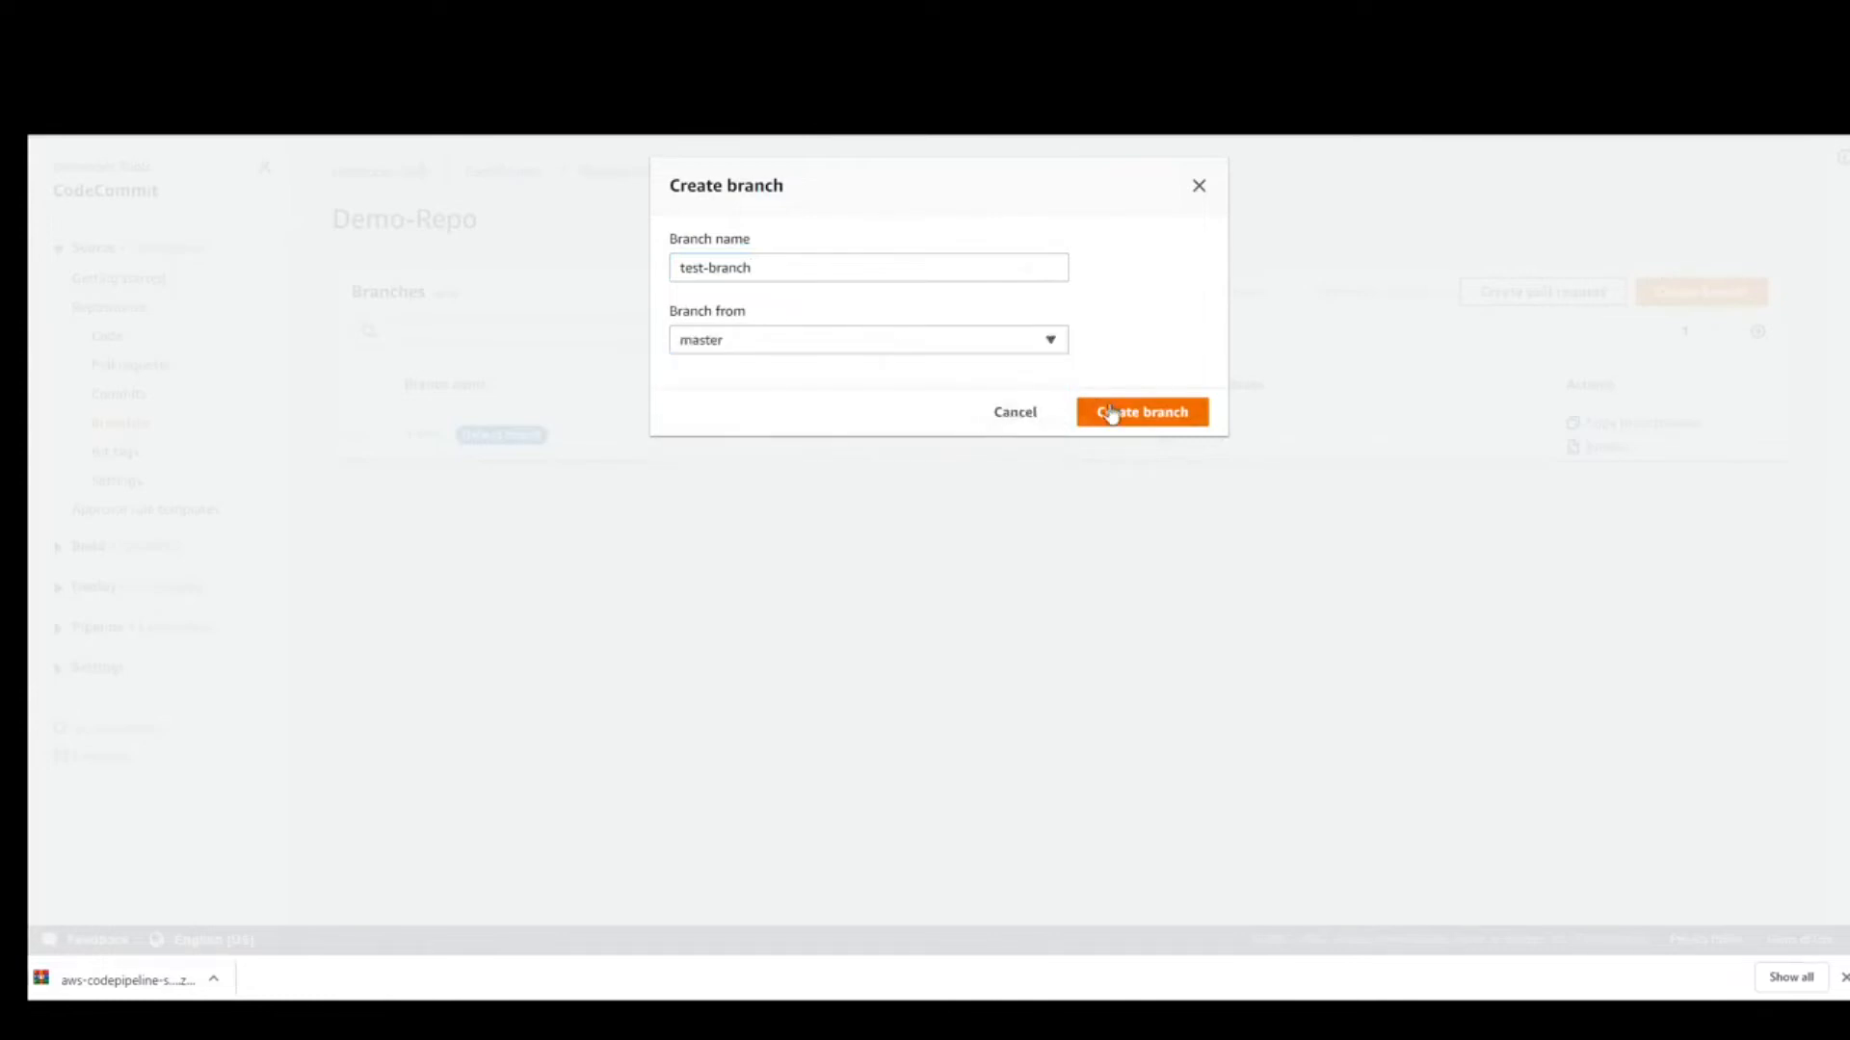
click(1109, 414)
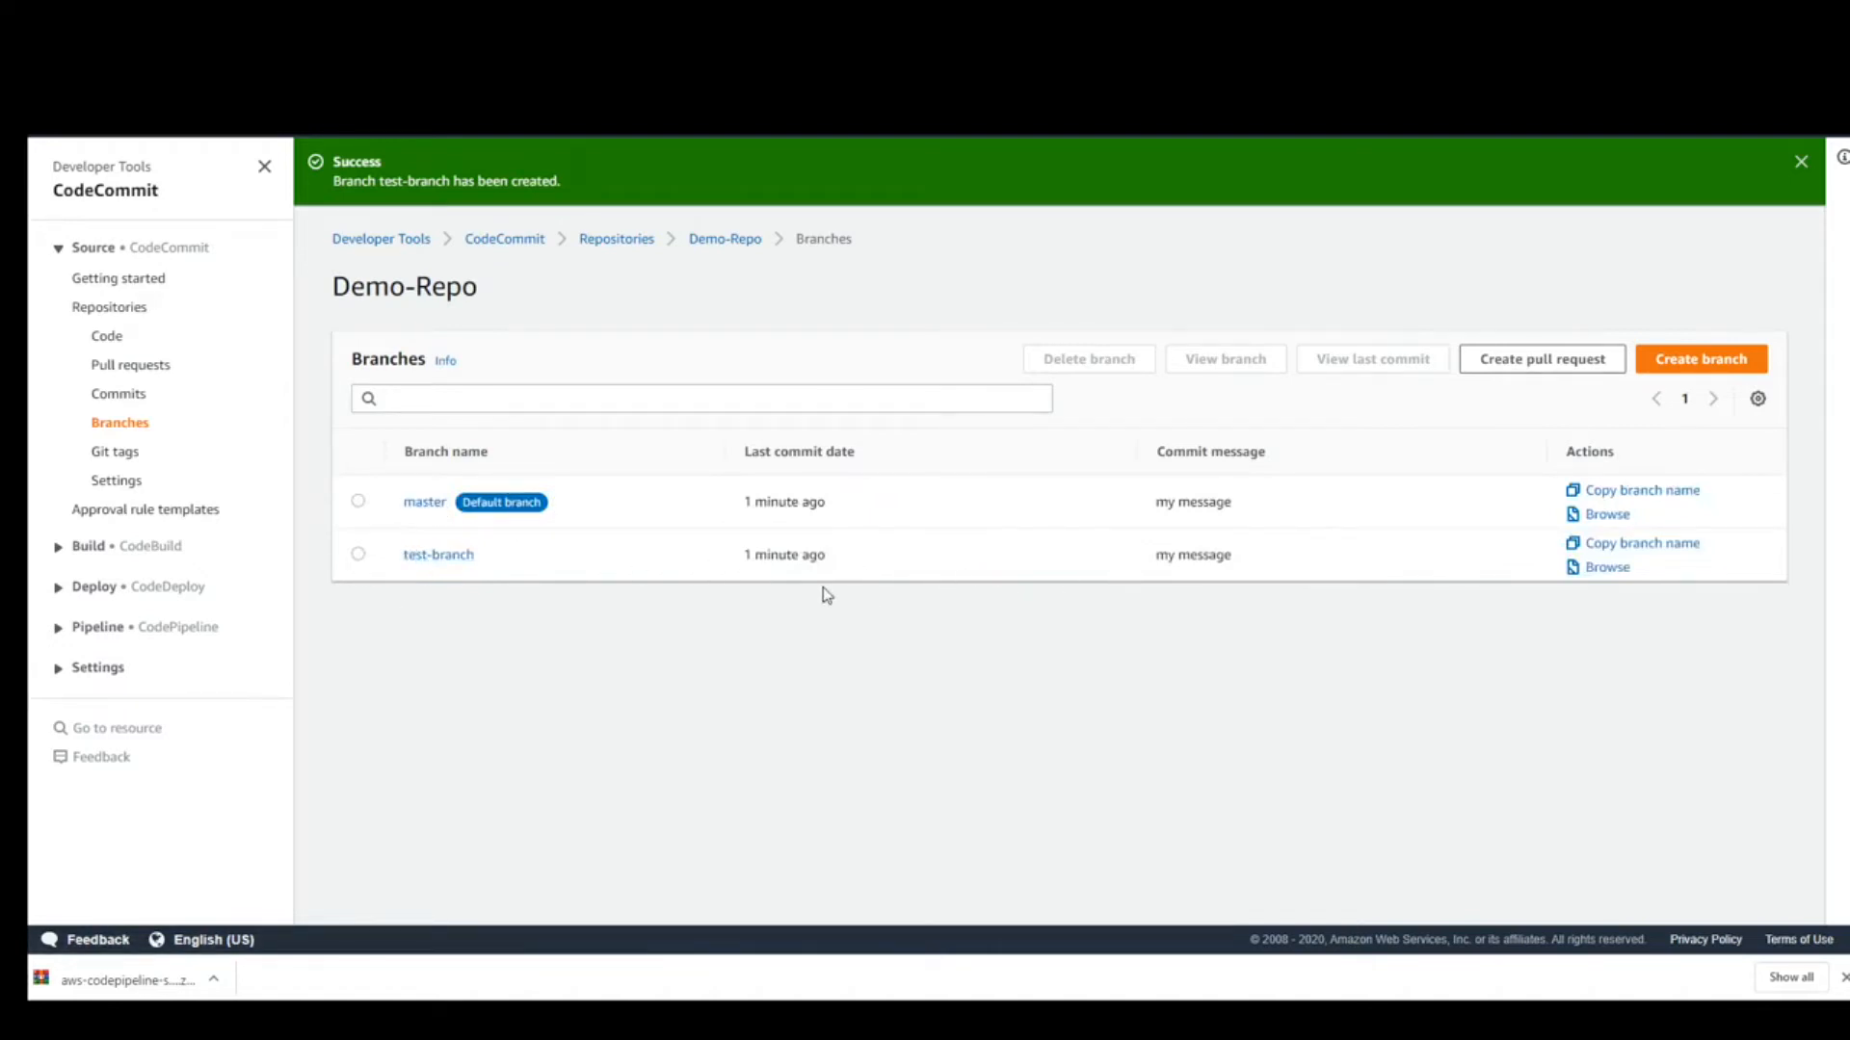
- Start a new Demo-Repo pull request and compare destination master with source test-branch
click(143, 368)
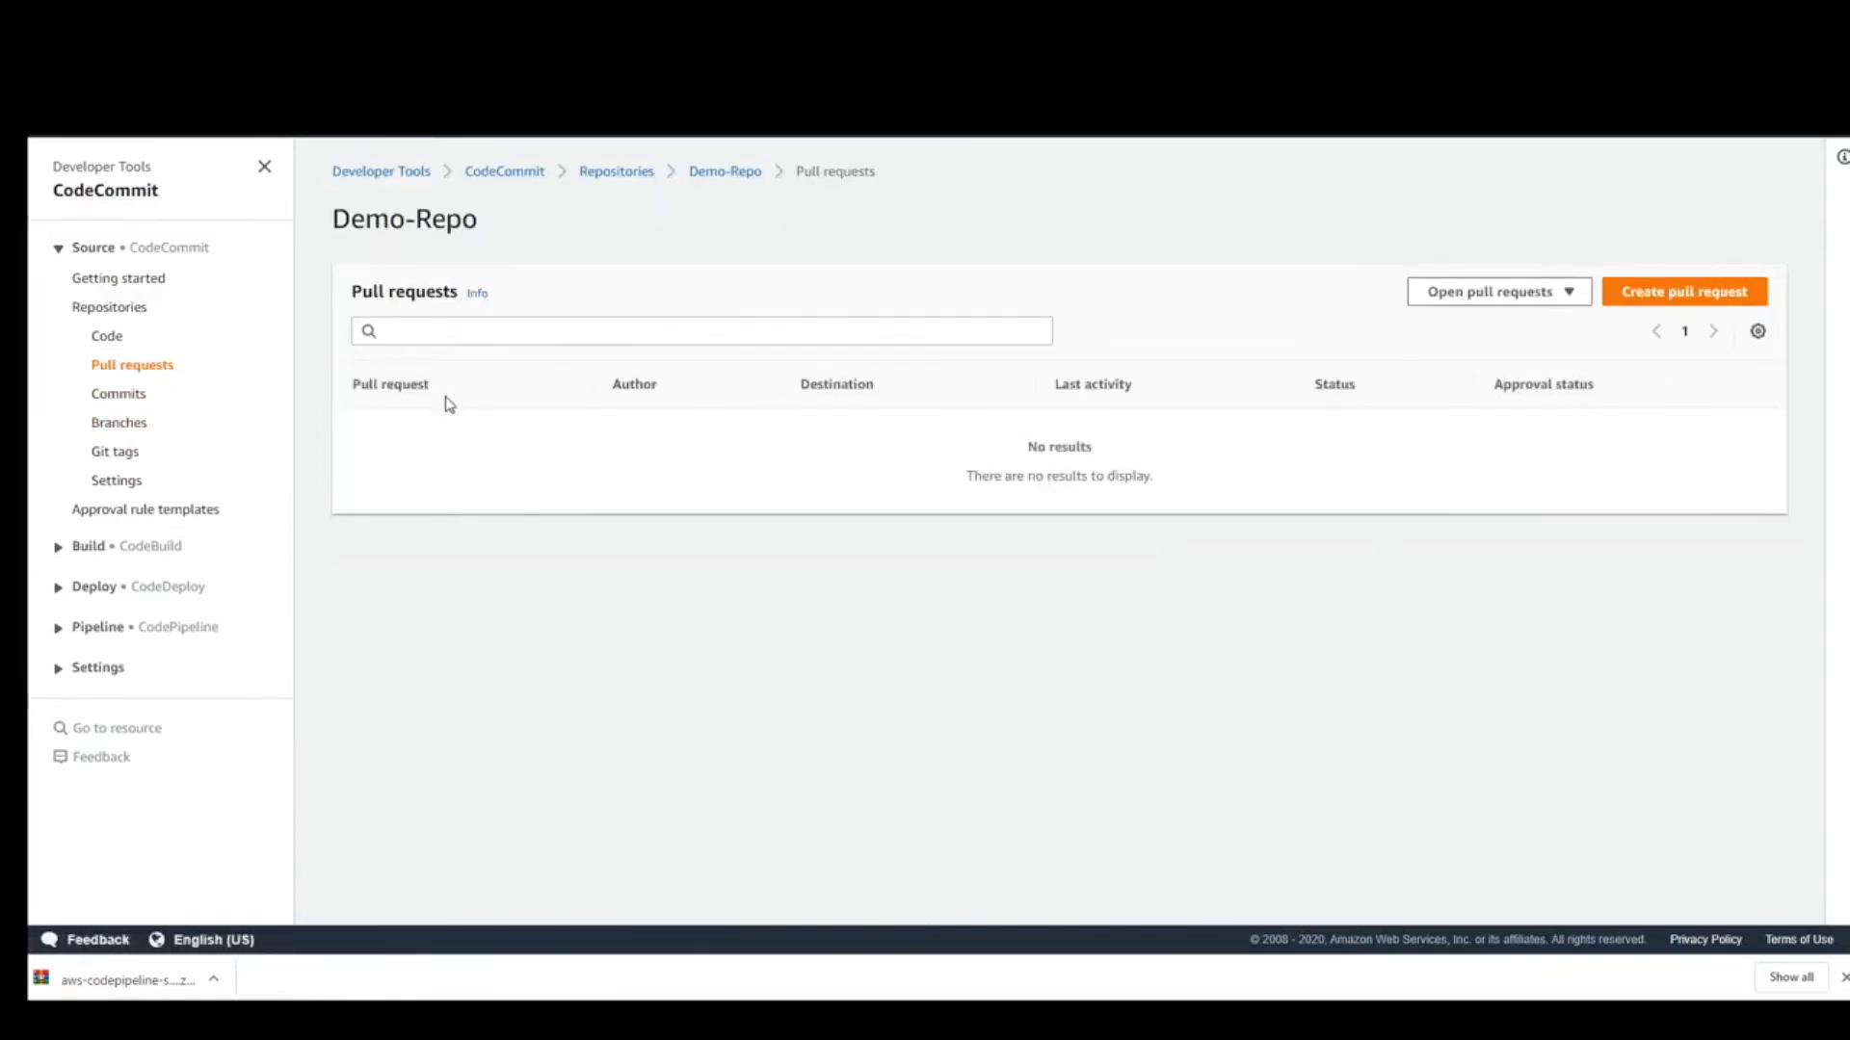
click(1662, 297)
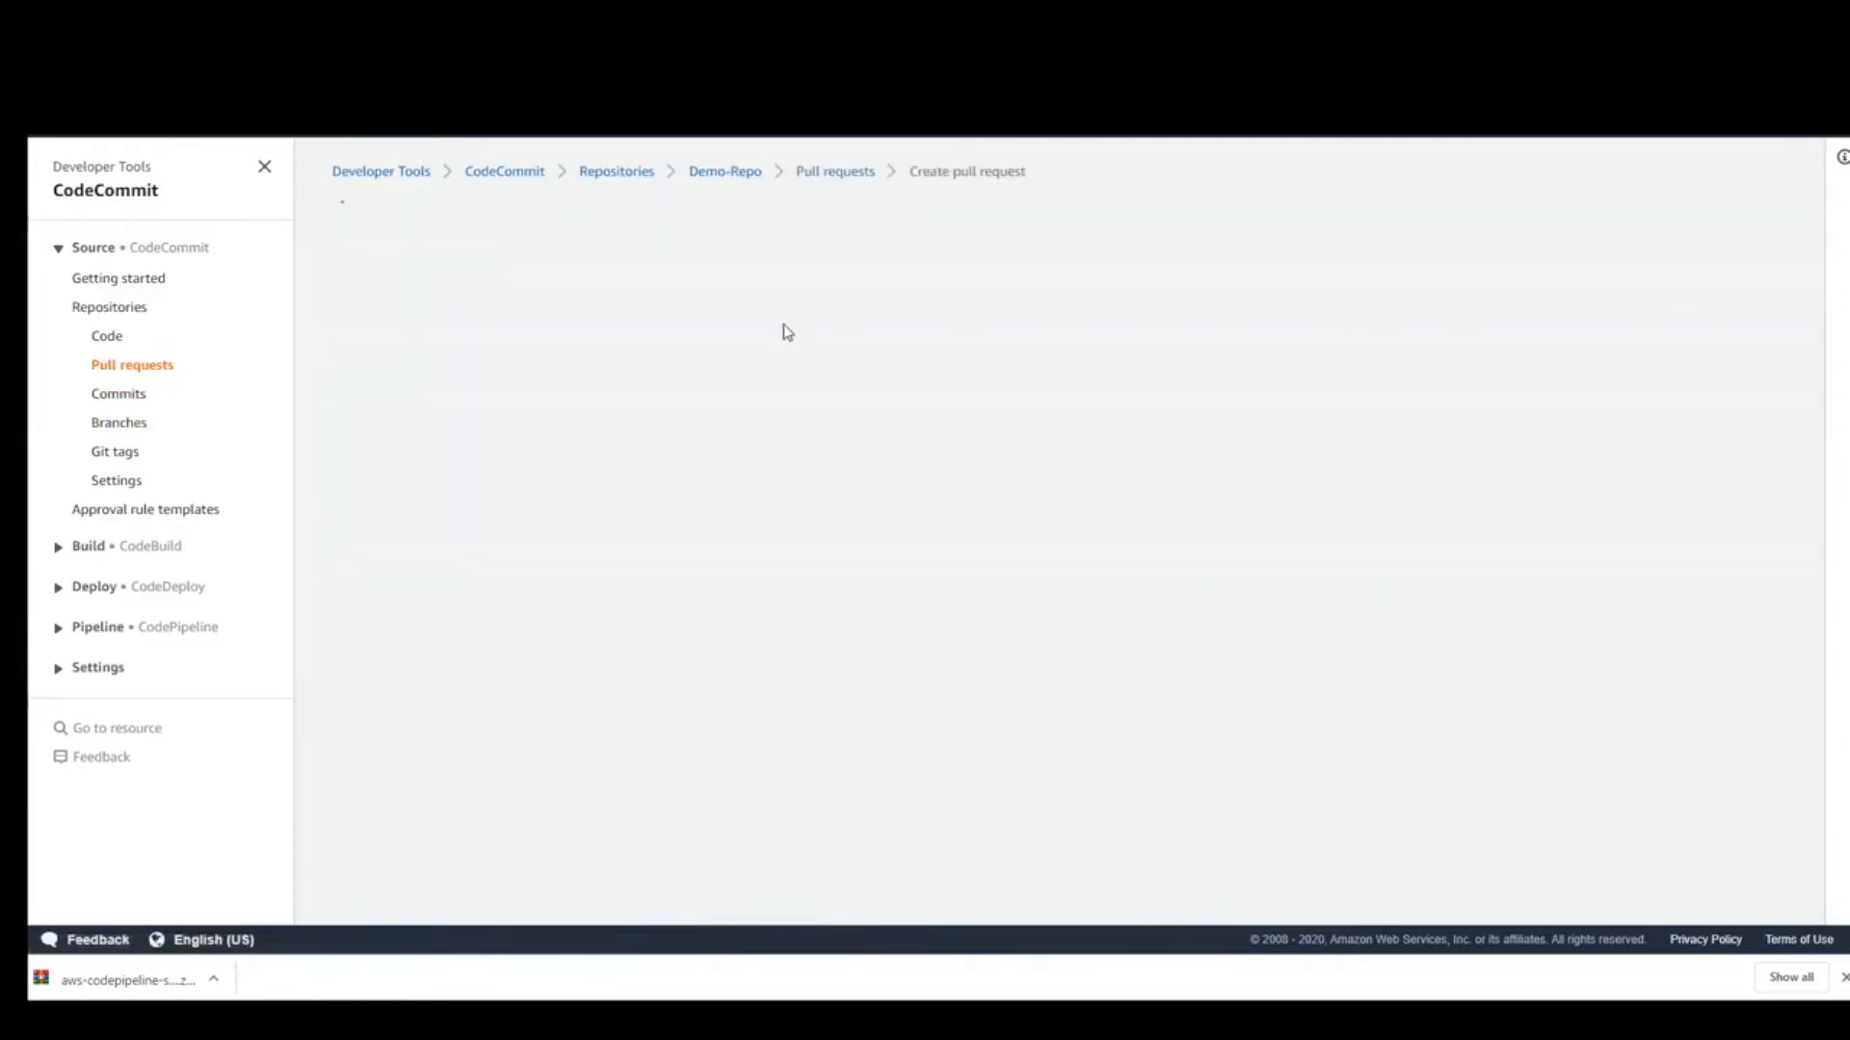
click(482, 306)
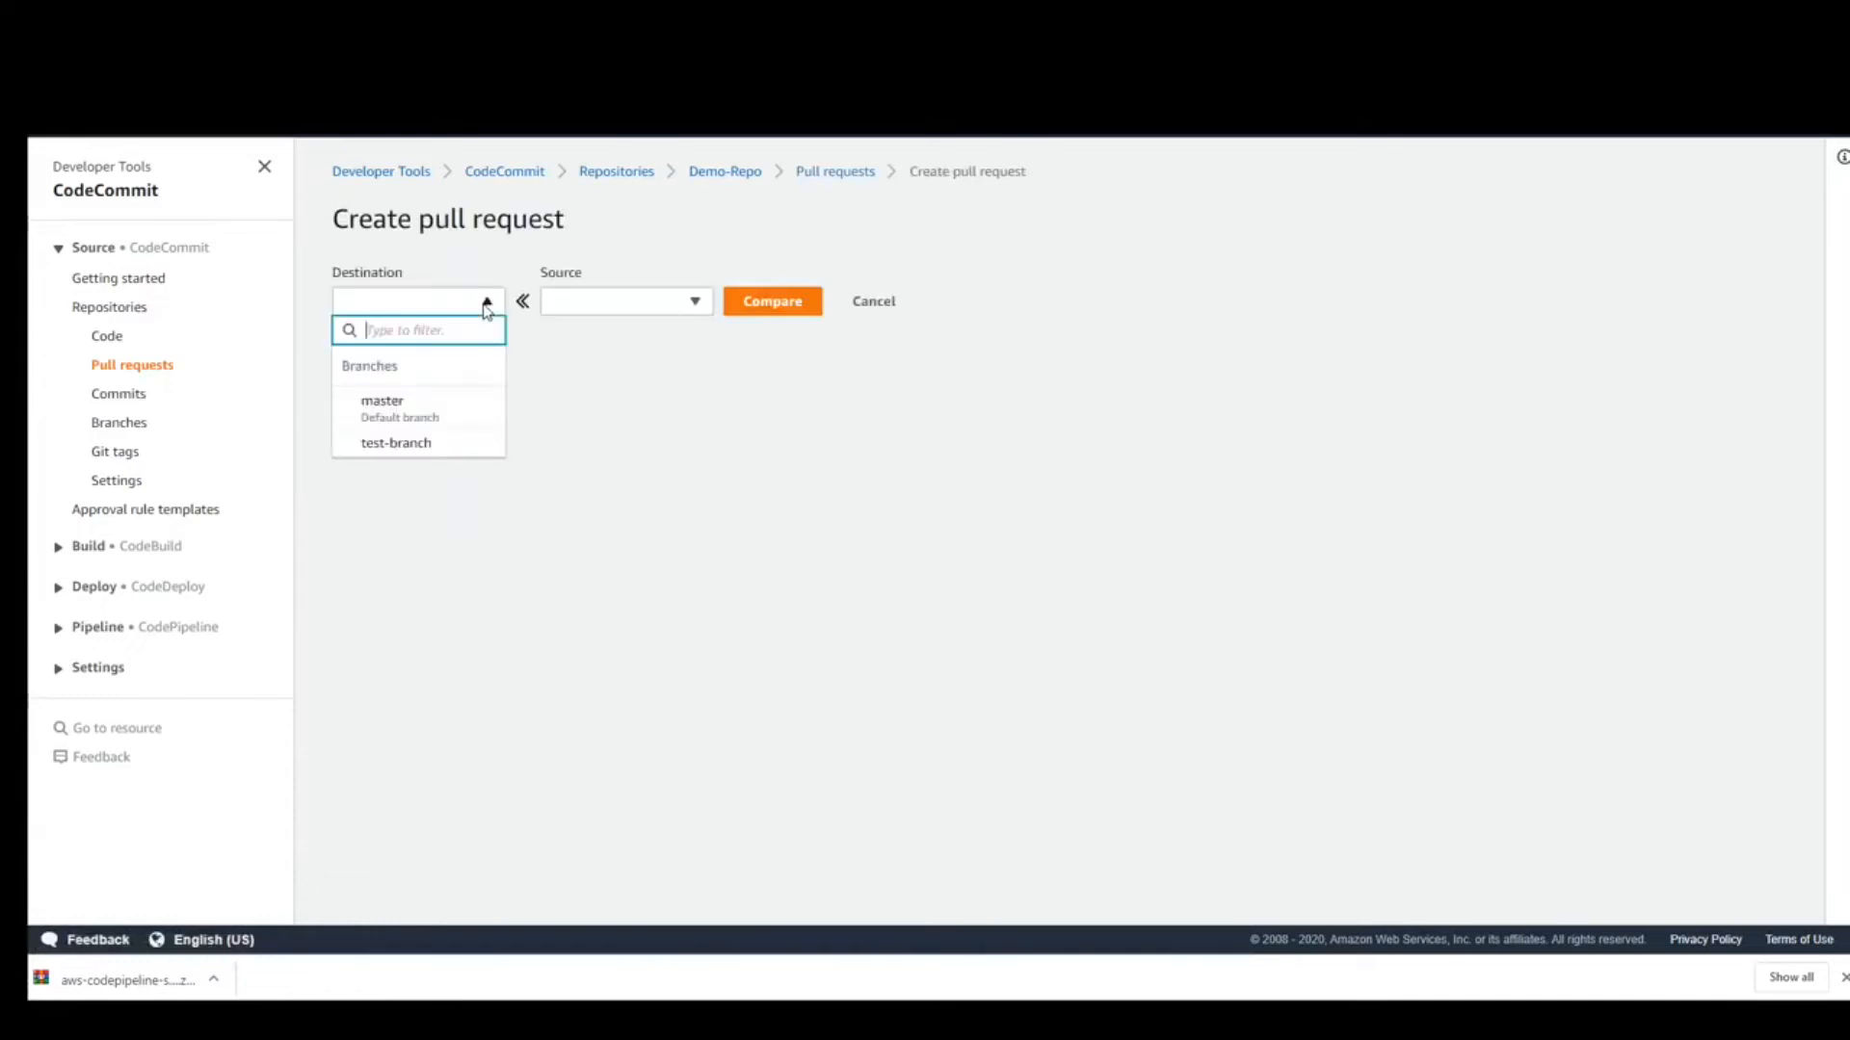
click(397, 405)
click(682, 302)
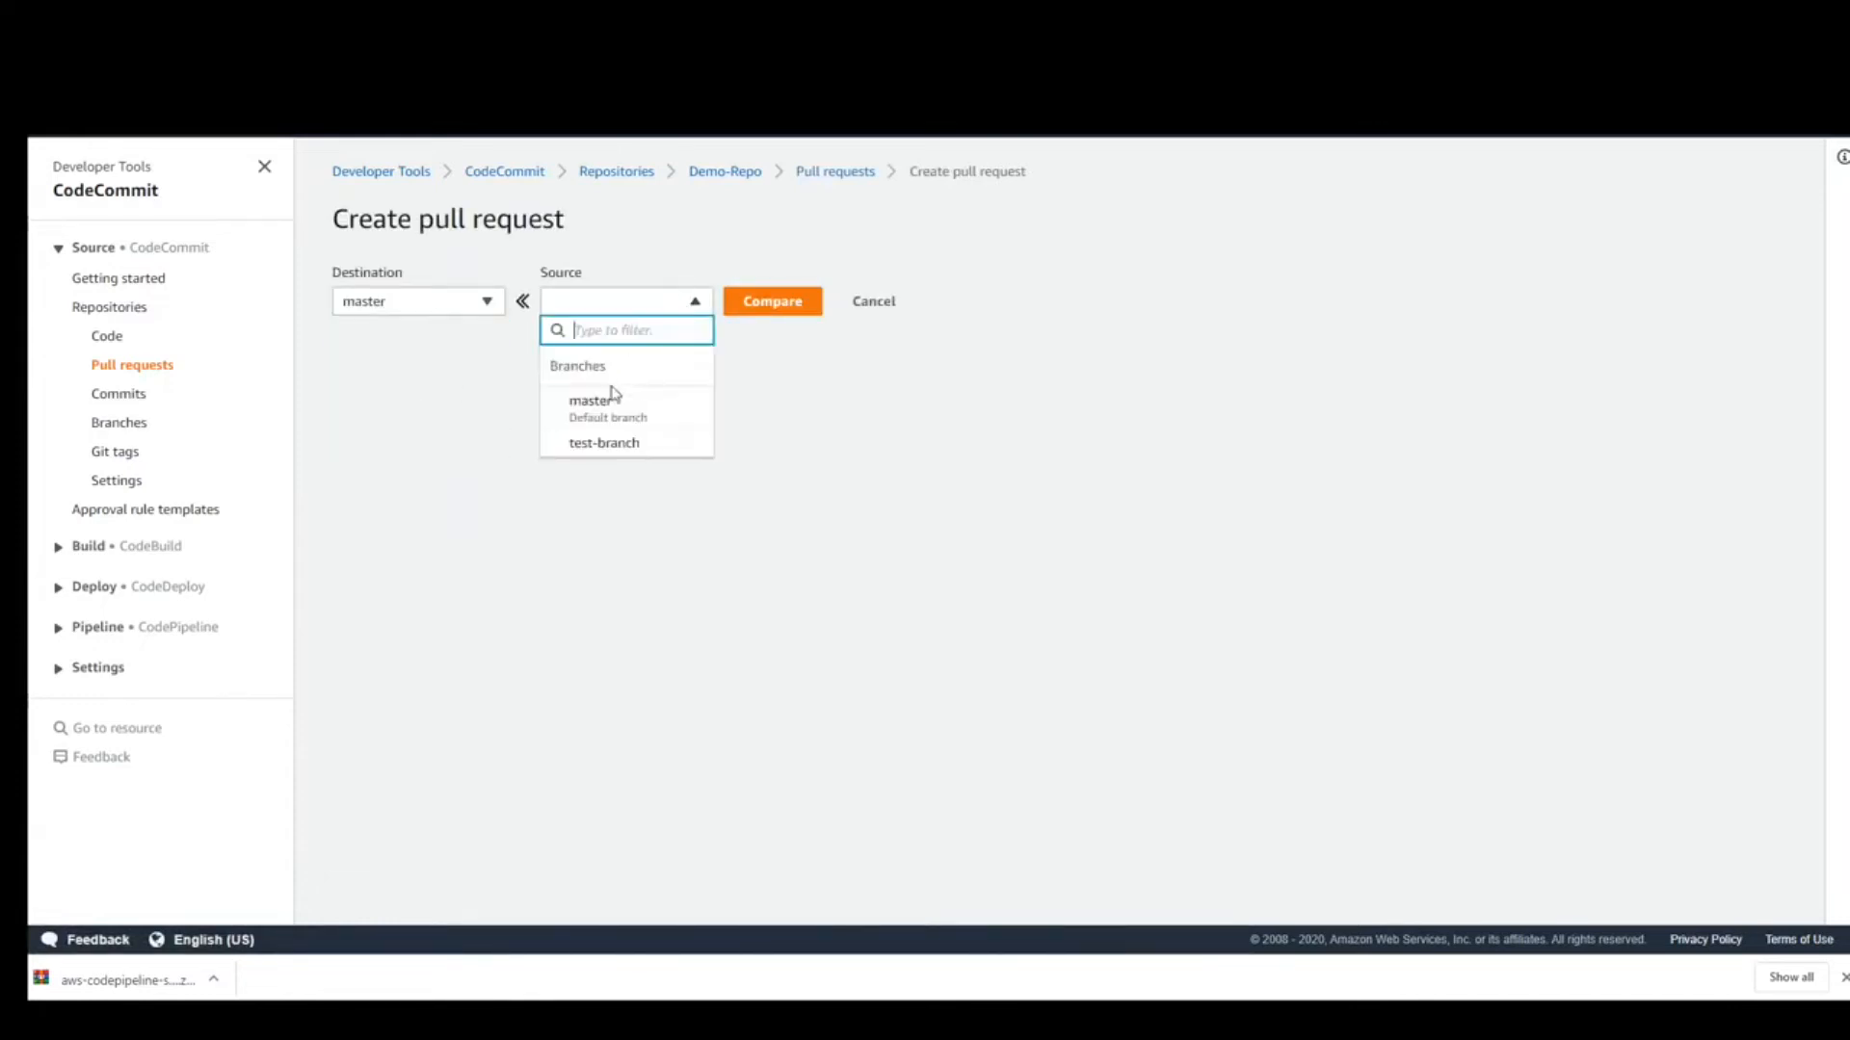
click(604, 442)
click(756, 302)
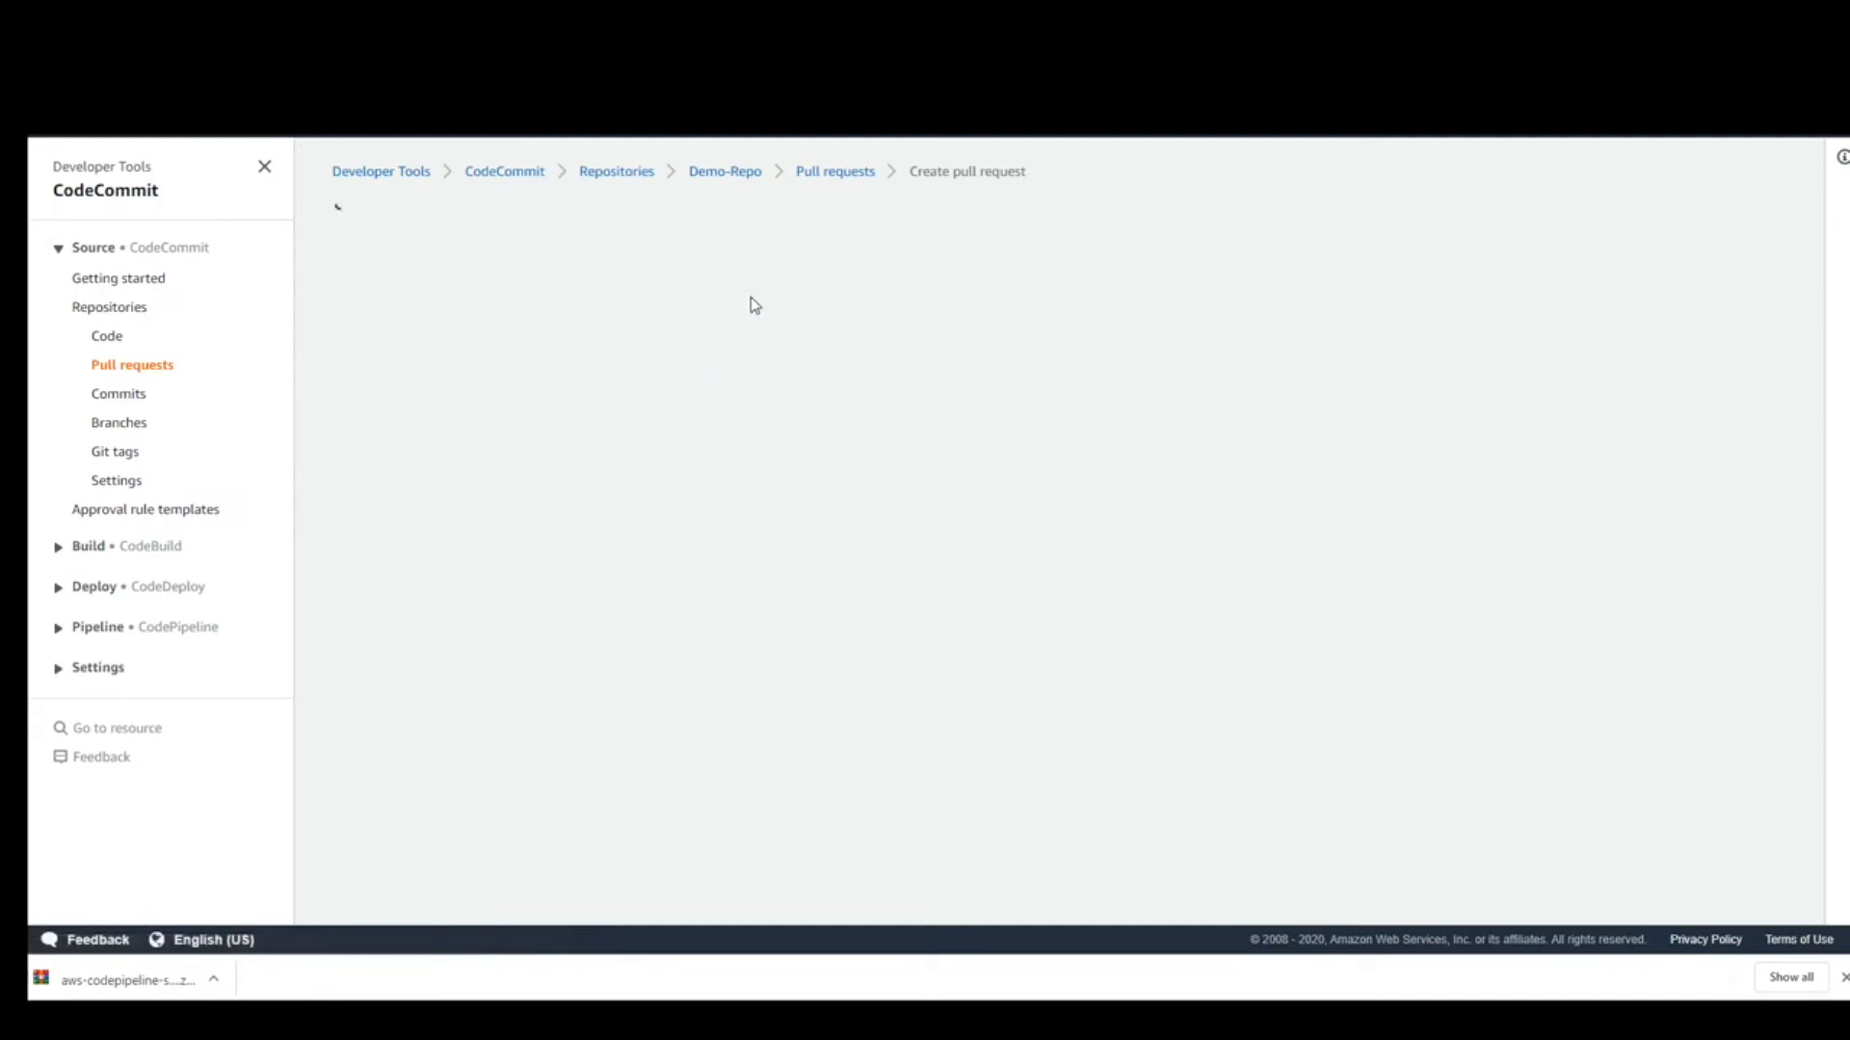
- Create the pull request with the title "my request" and the description "this is a test request"
click(542, 554)
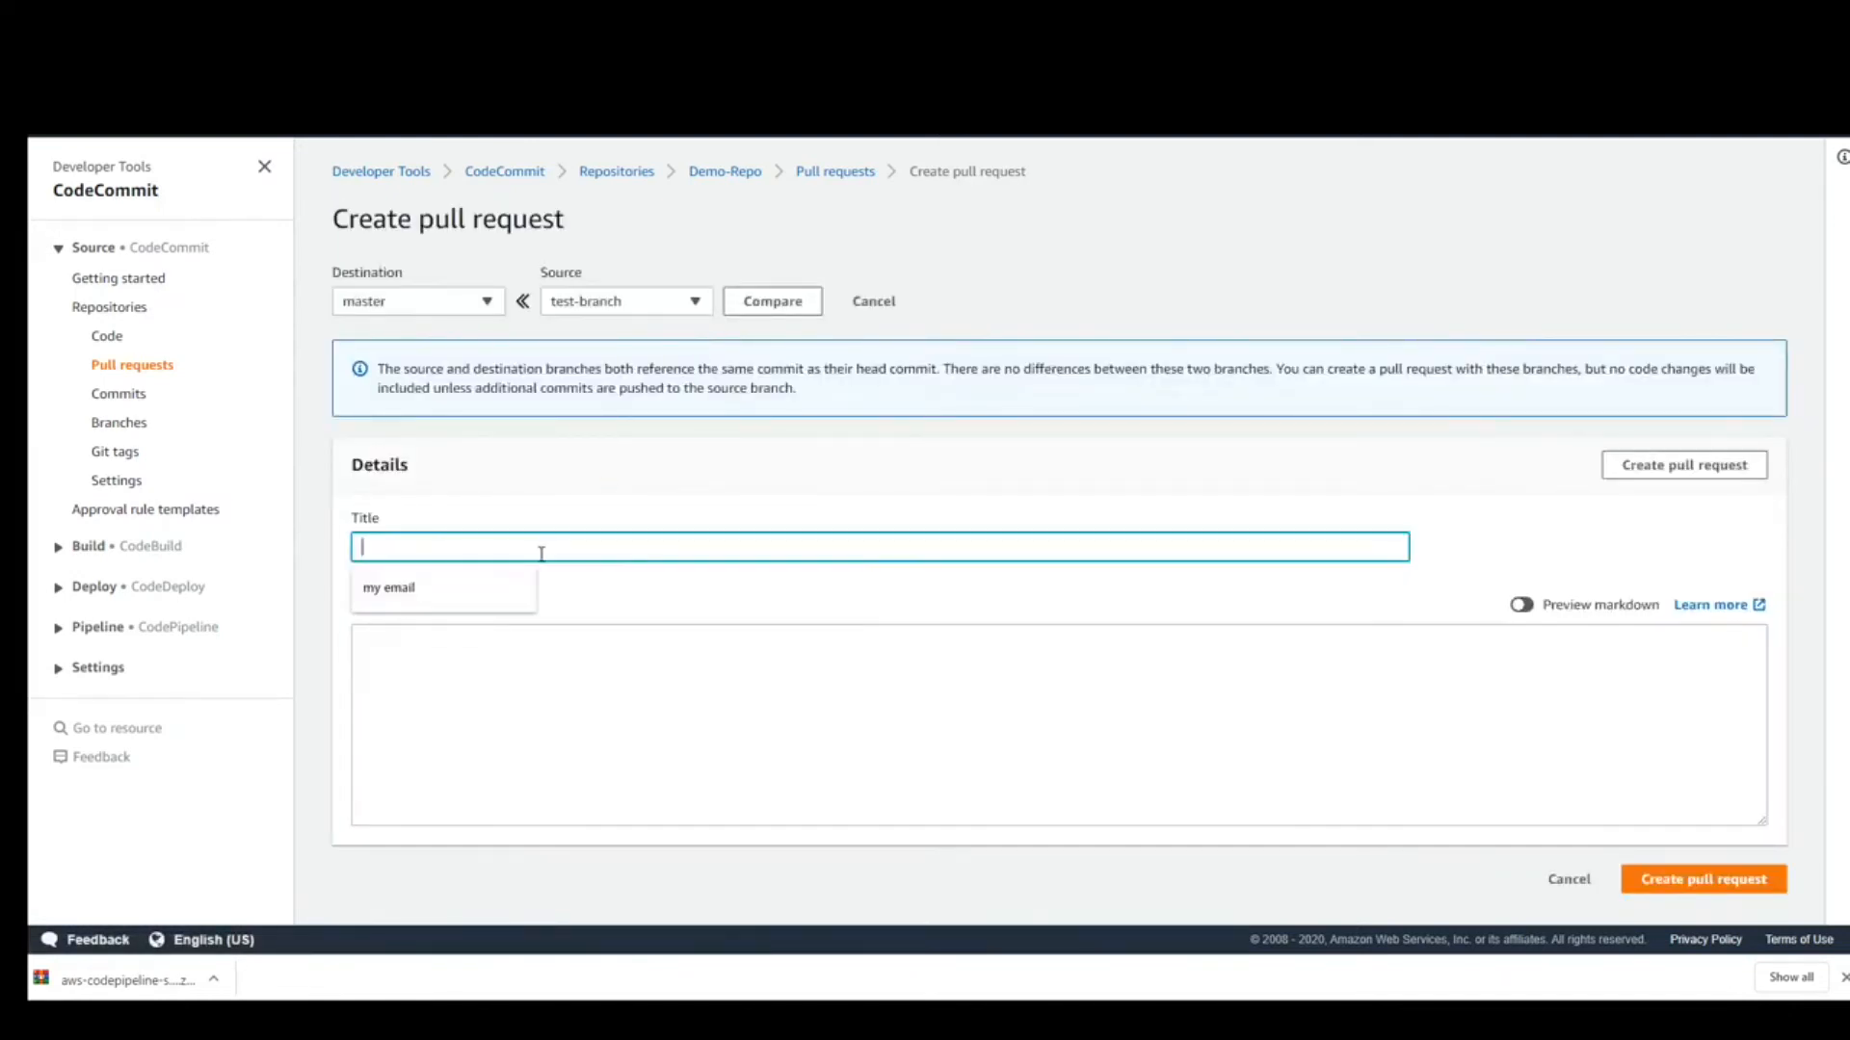
text(my request)
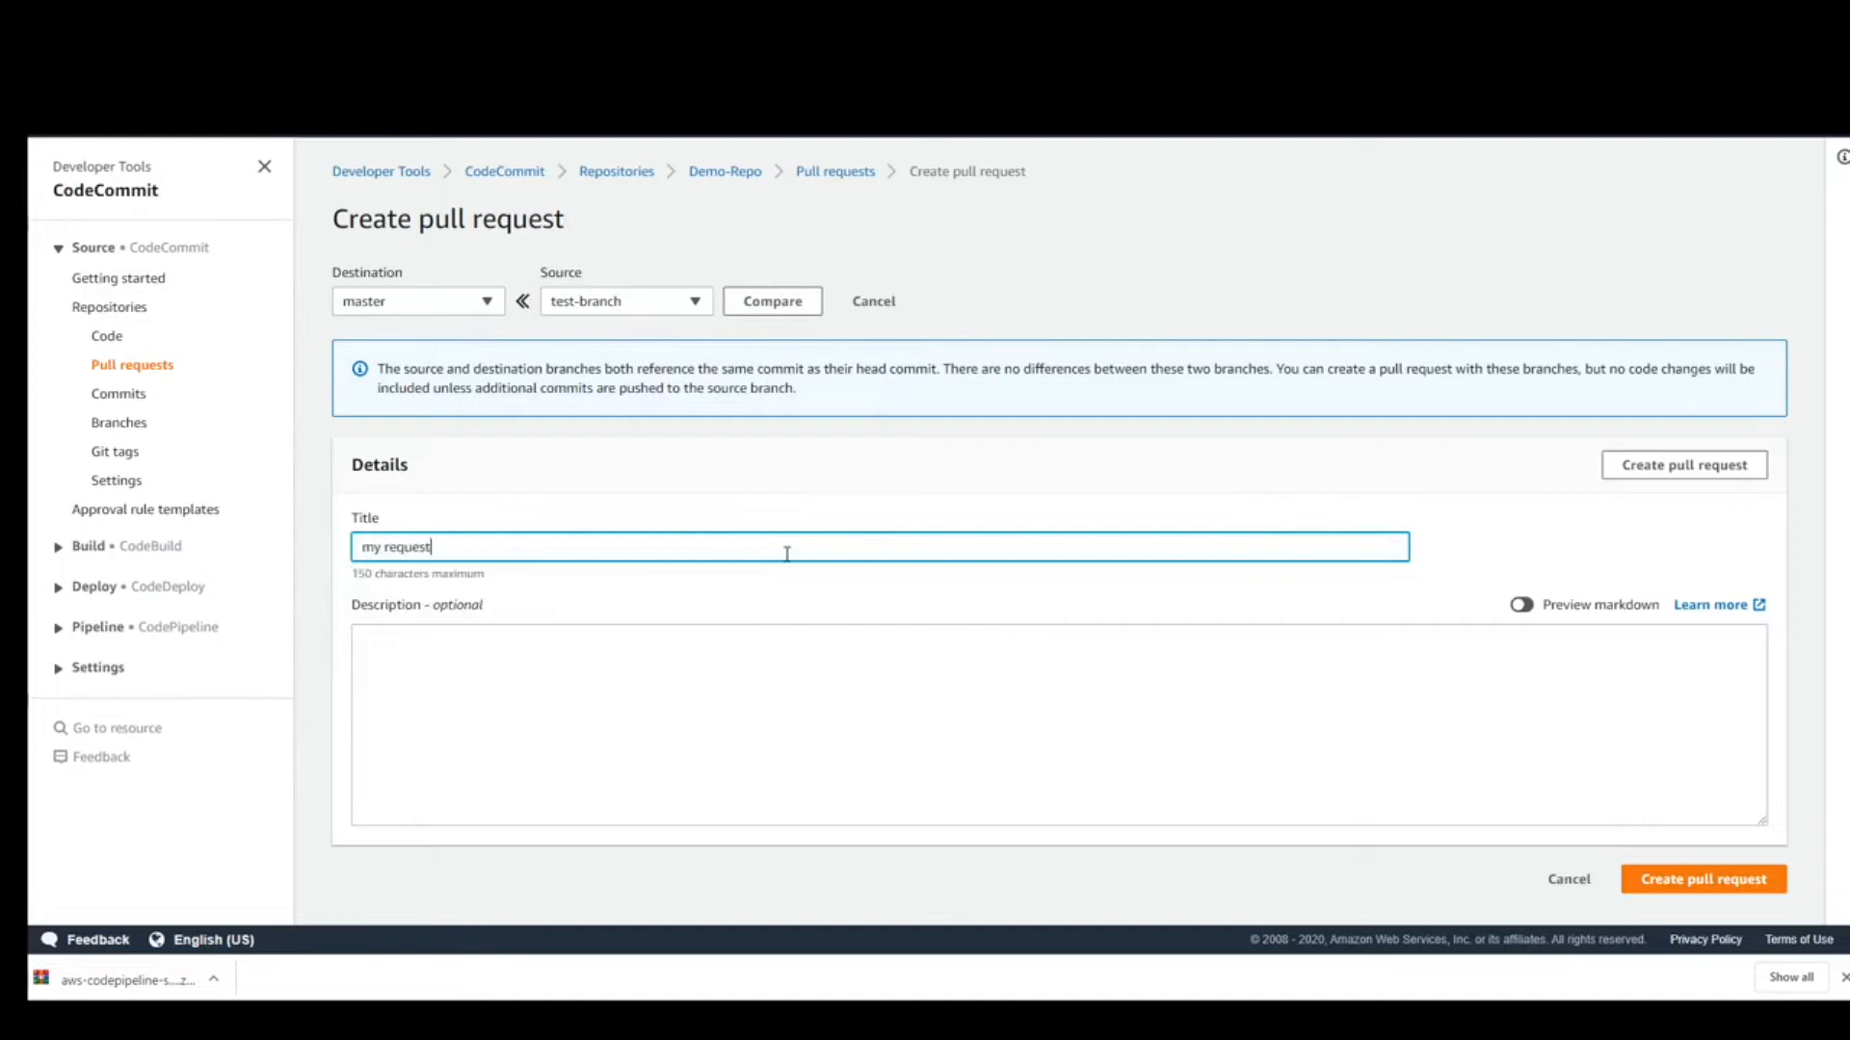
key(Tab)
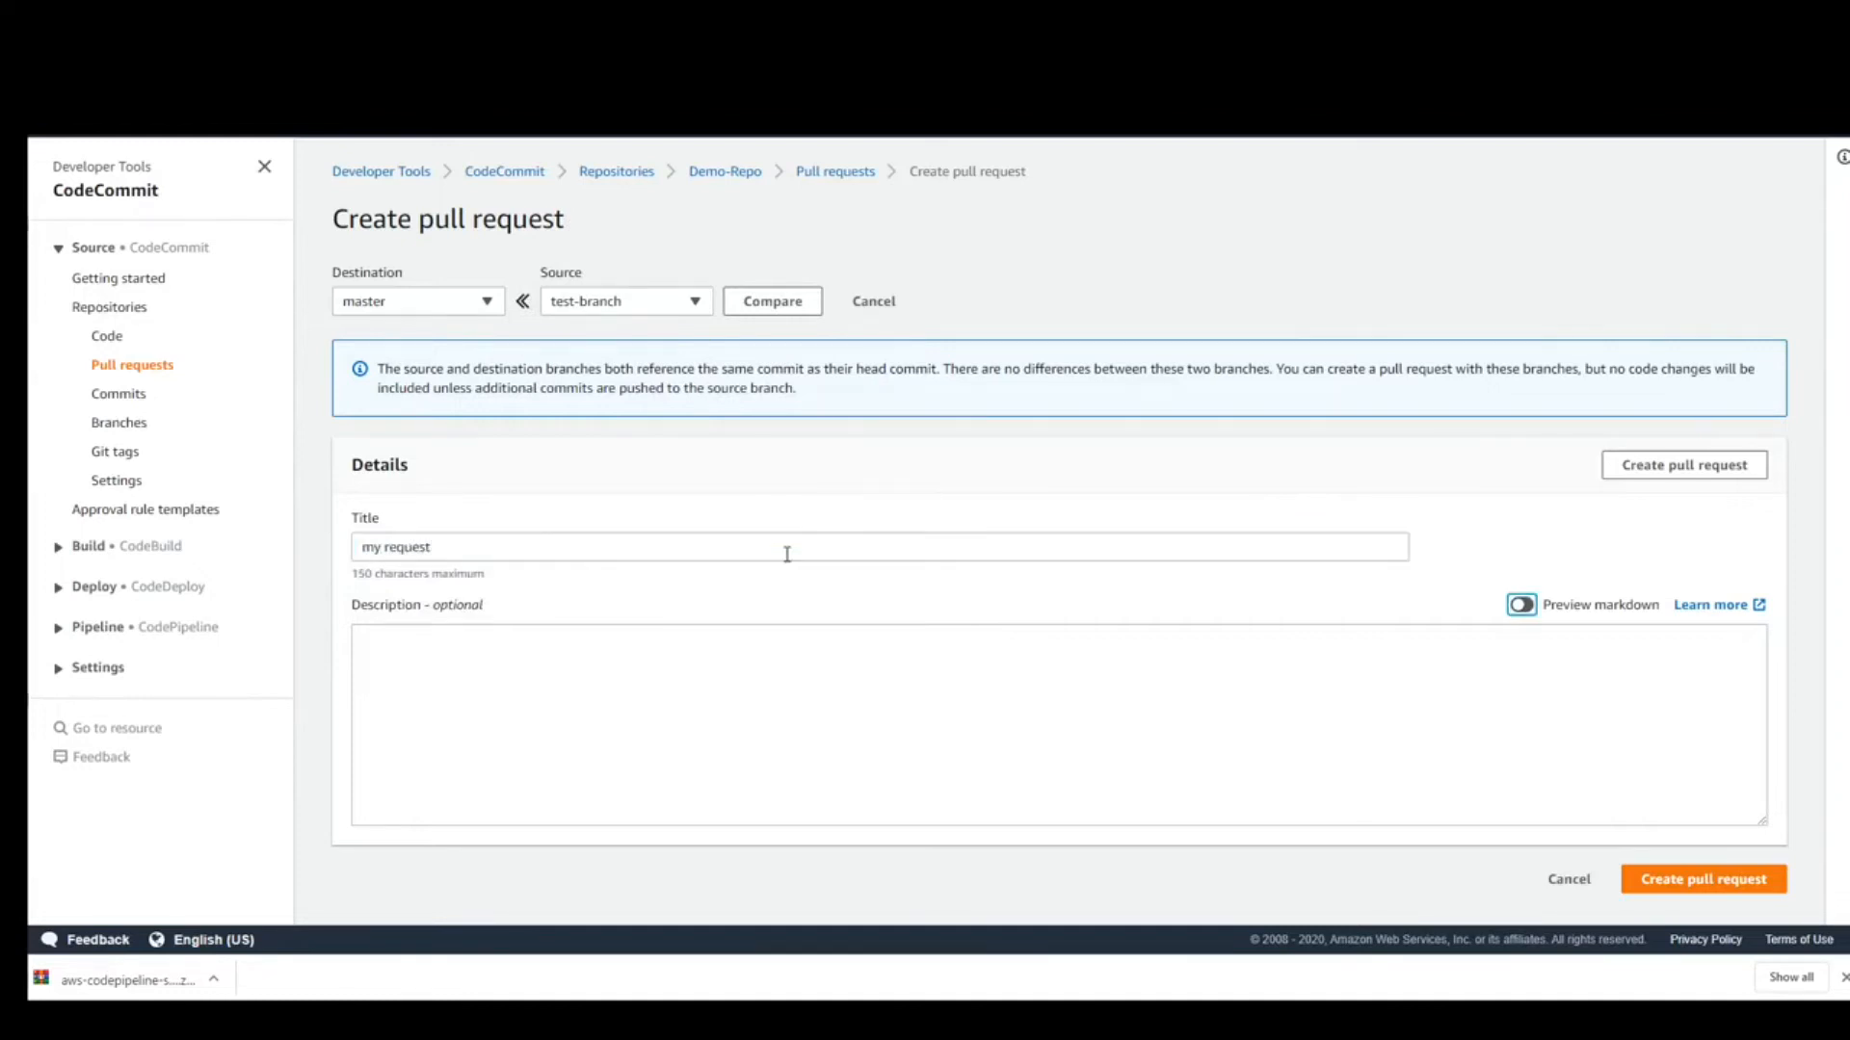
click(668, 672)
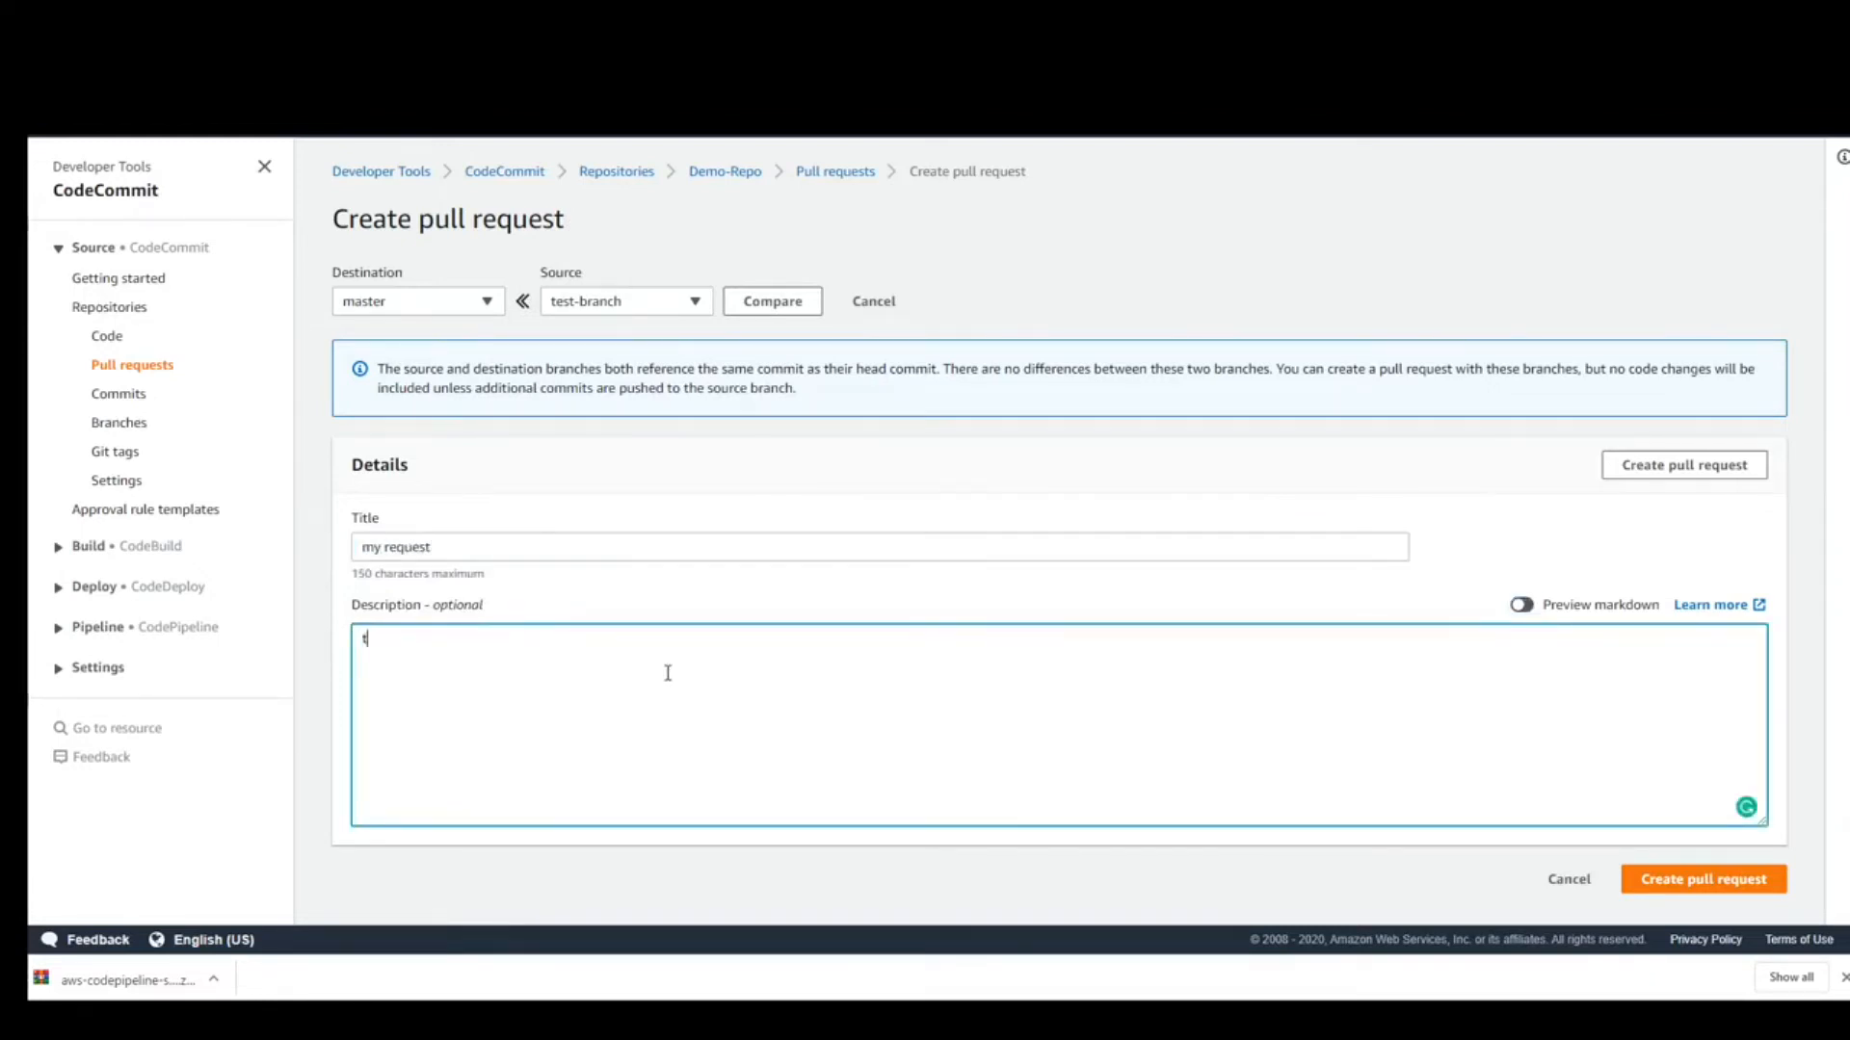
text(this is a test request)
key(Tab)
key(Tab)
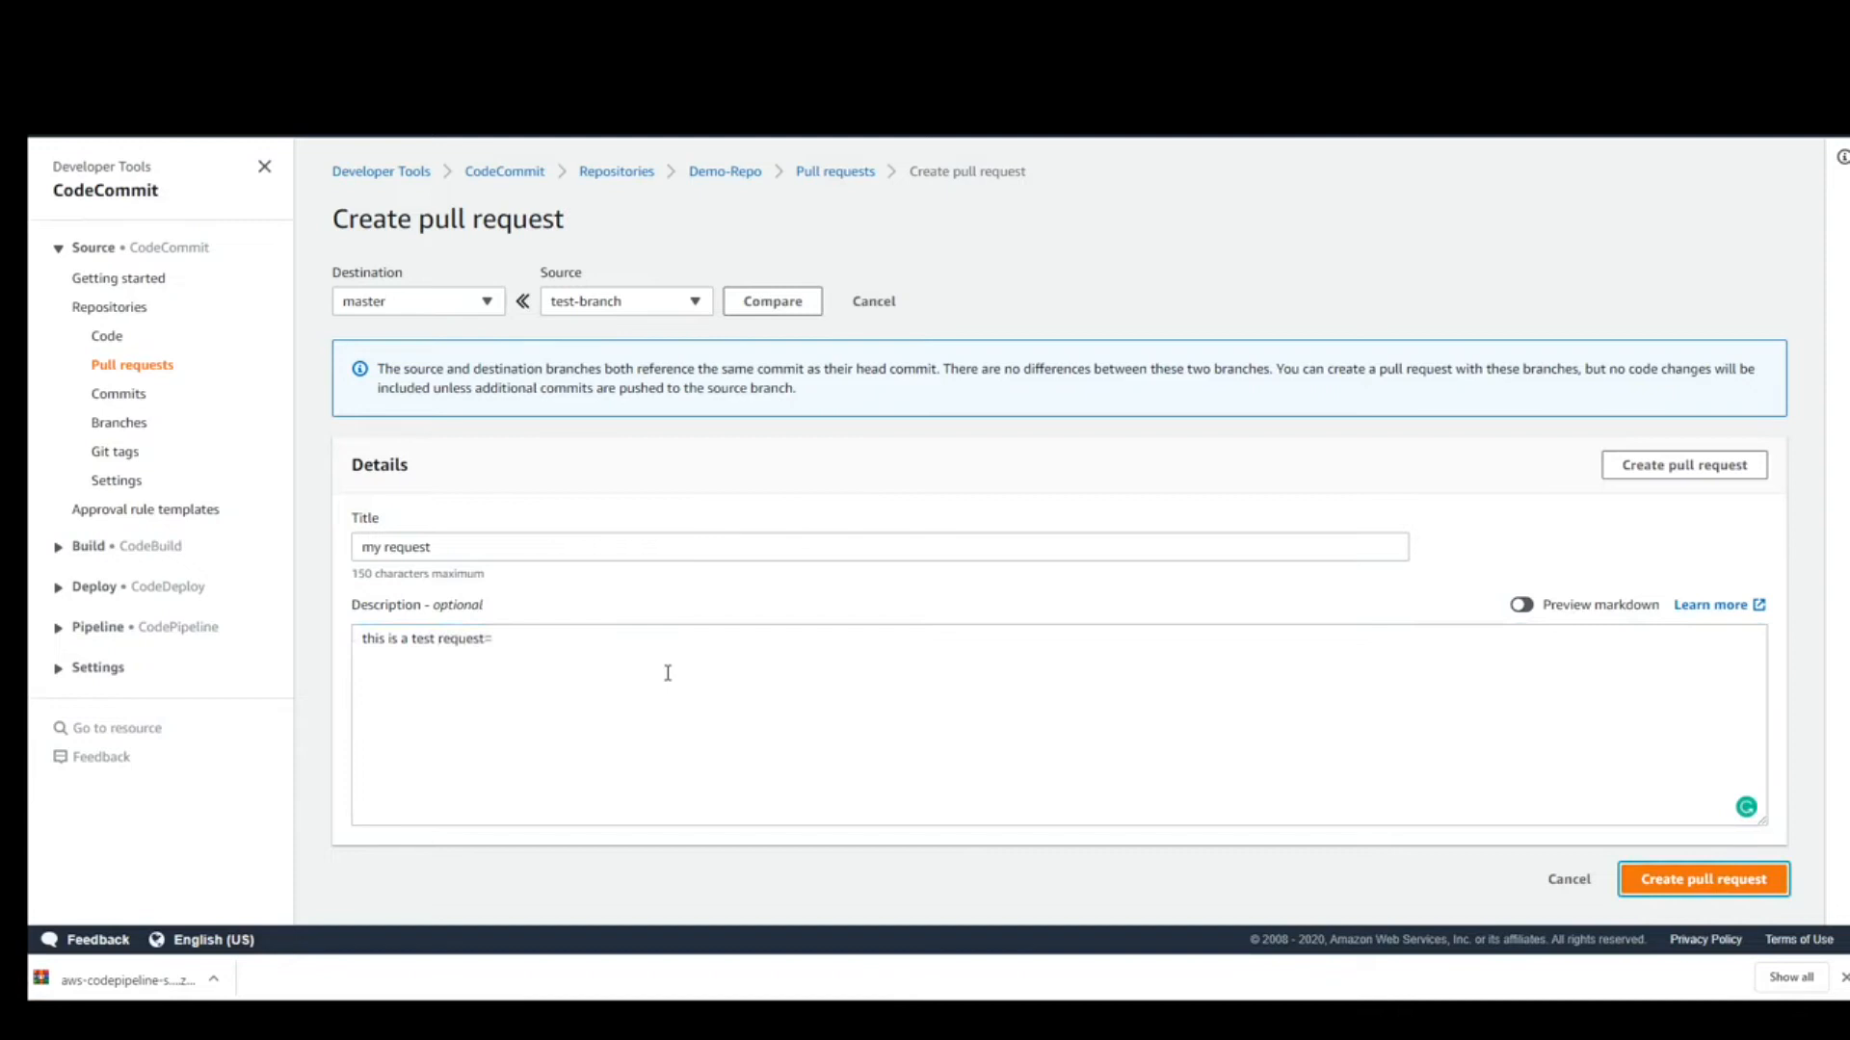
click(670, 655)
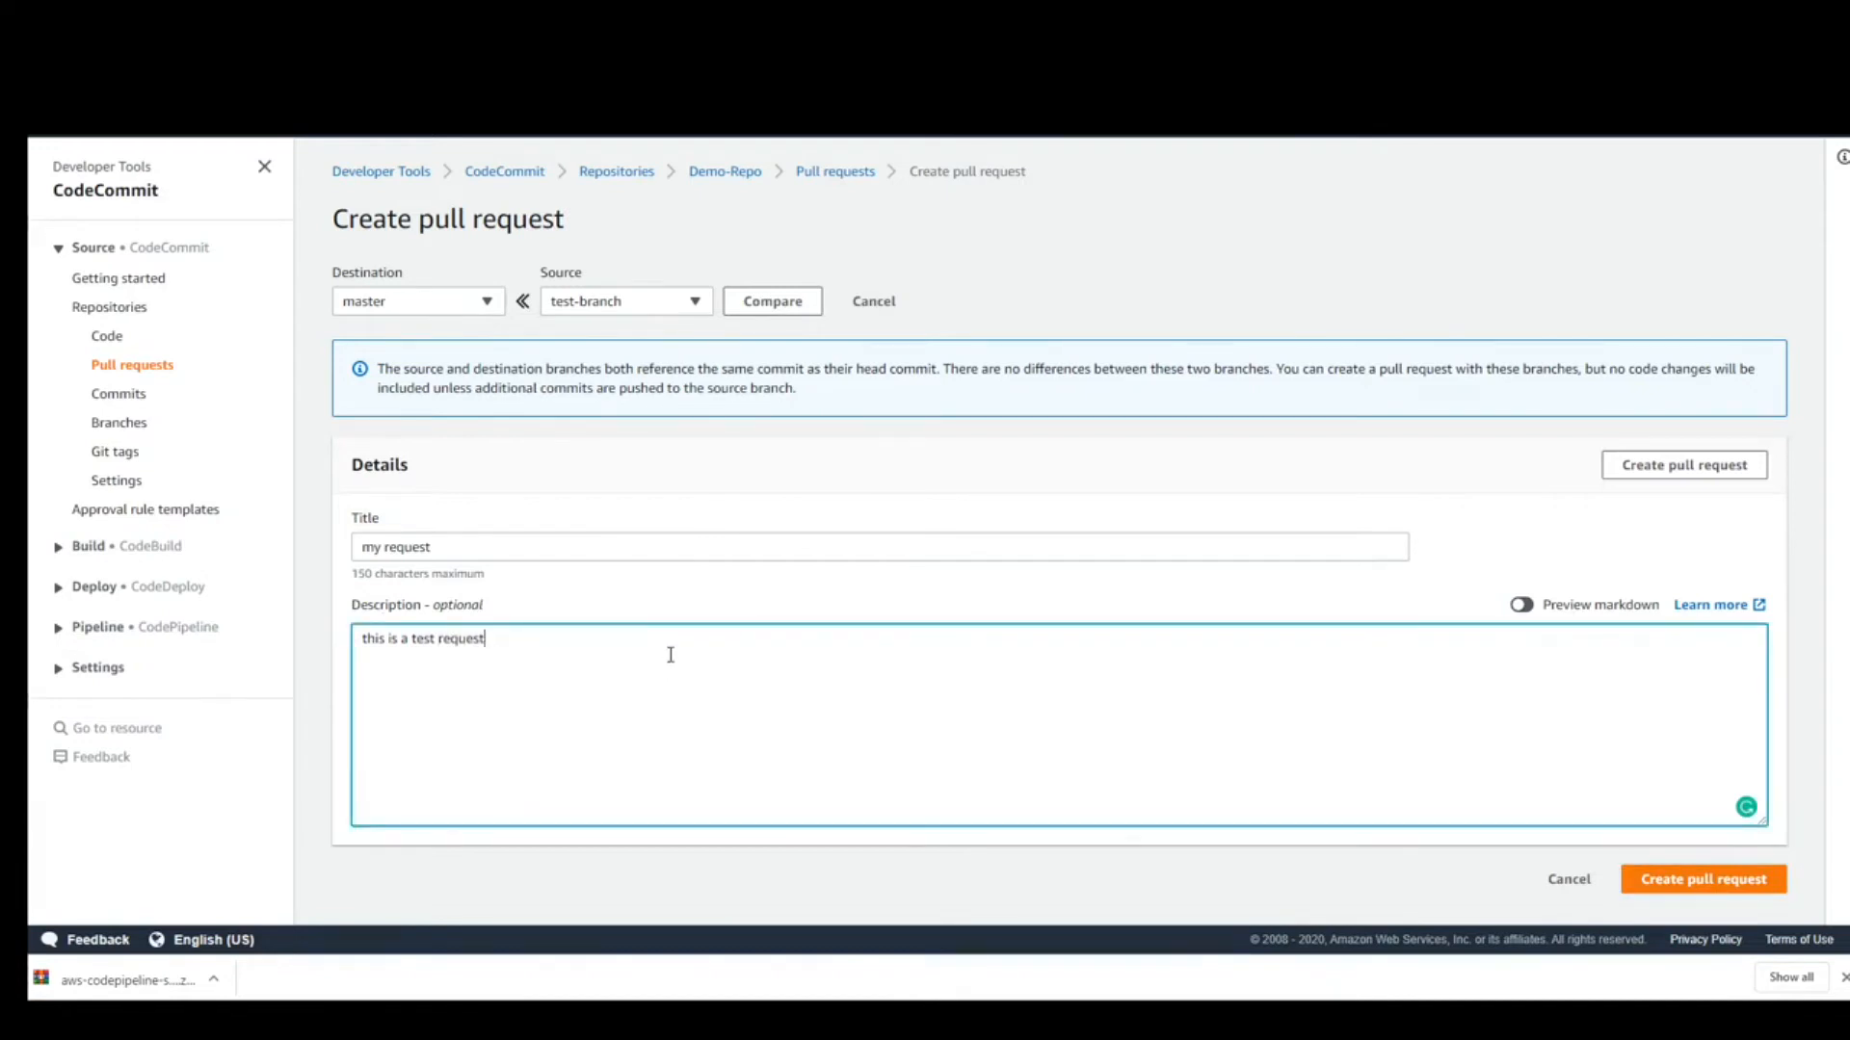
click(1717, 878)
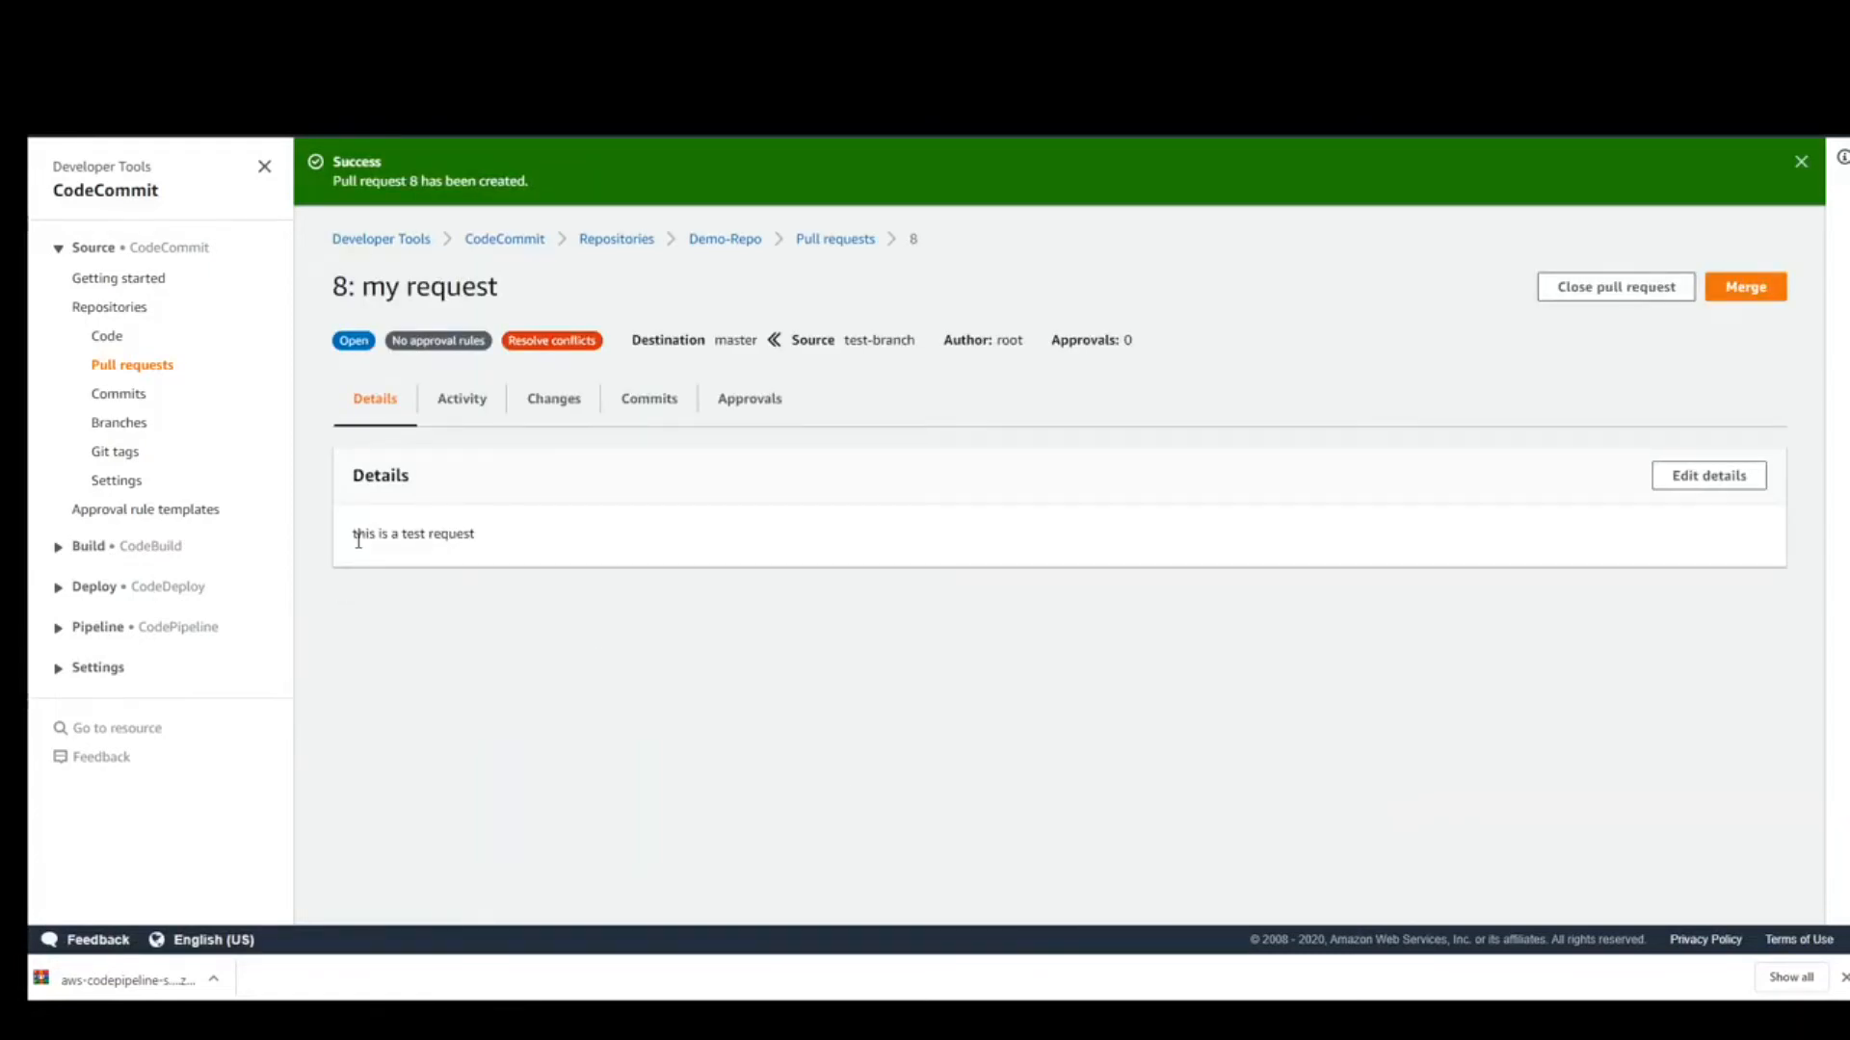
- Review the new pull request's details, activity, changes, commits and approvals
drag(357, 539, 551, 523)
click(472, 399)
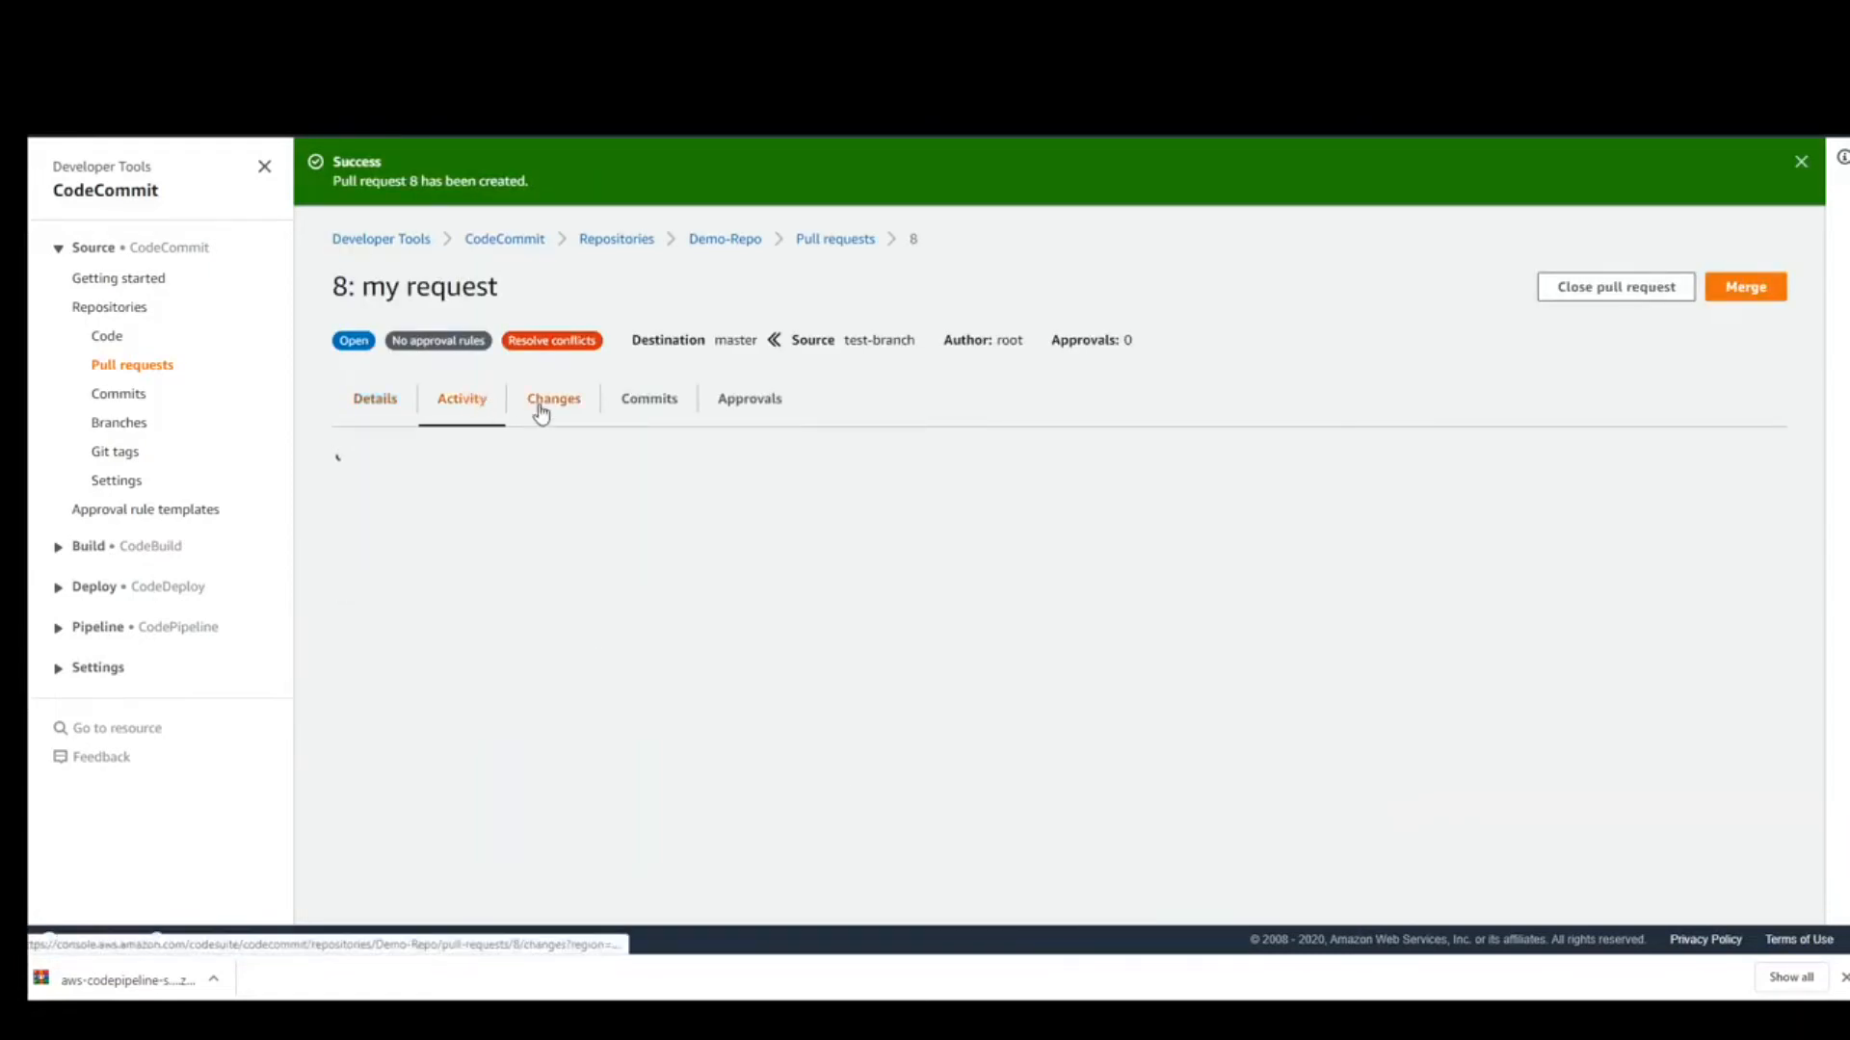
click(546, 413)
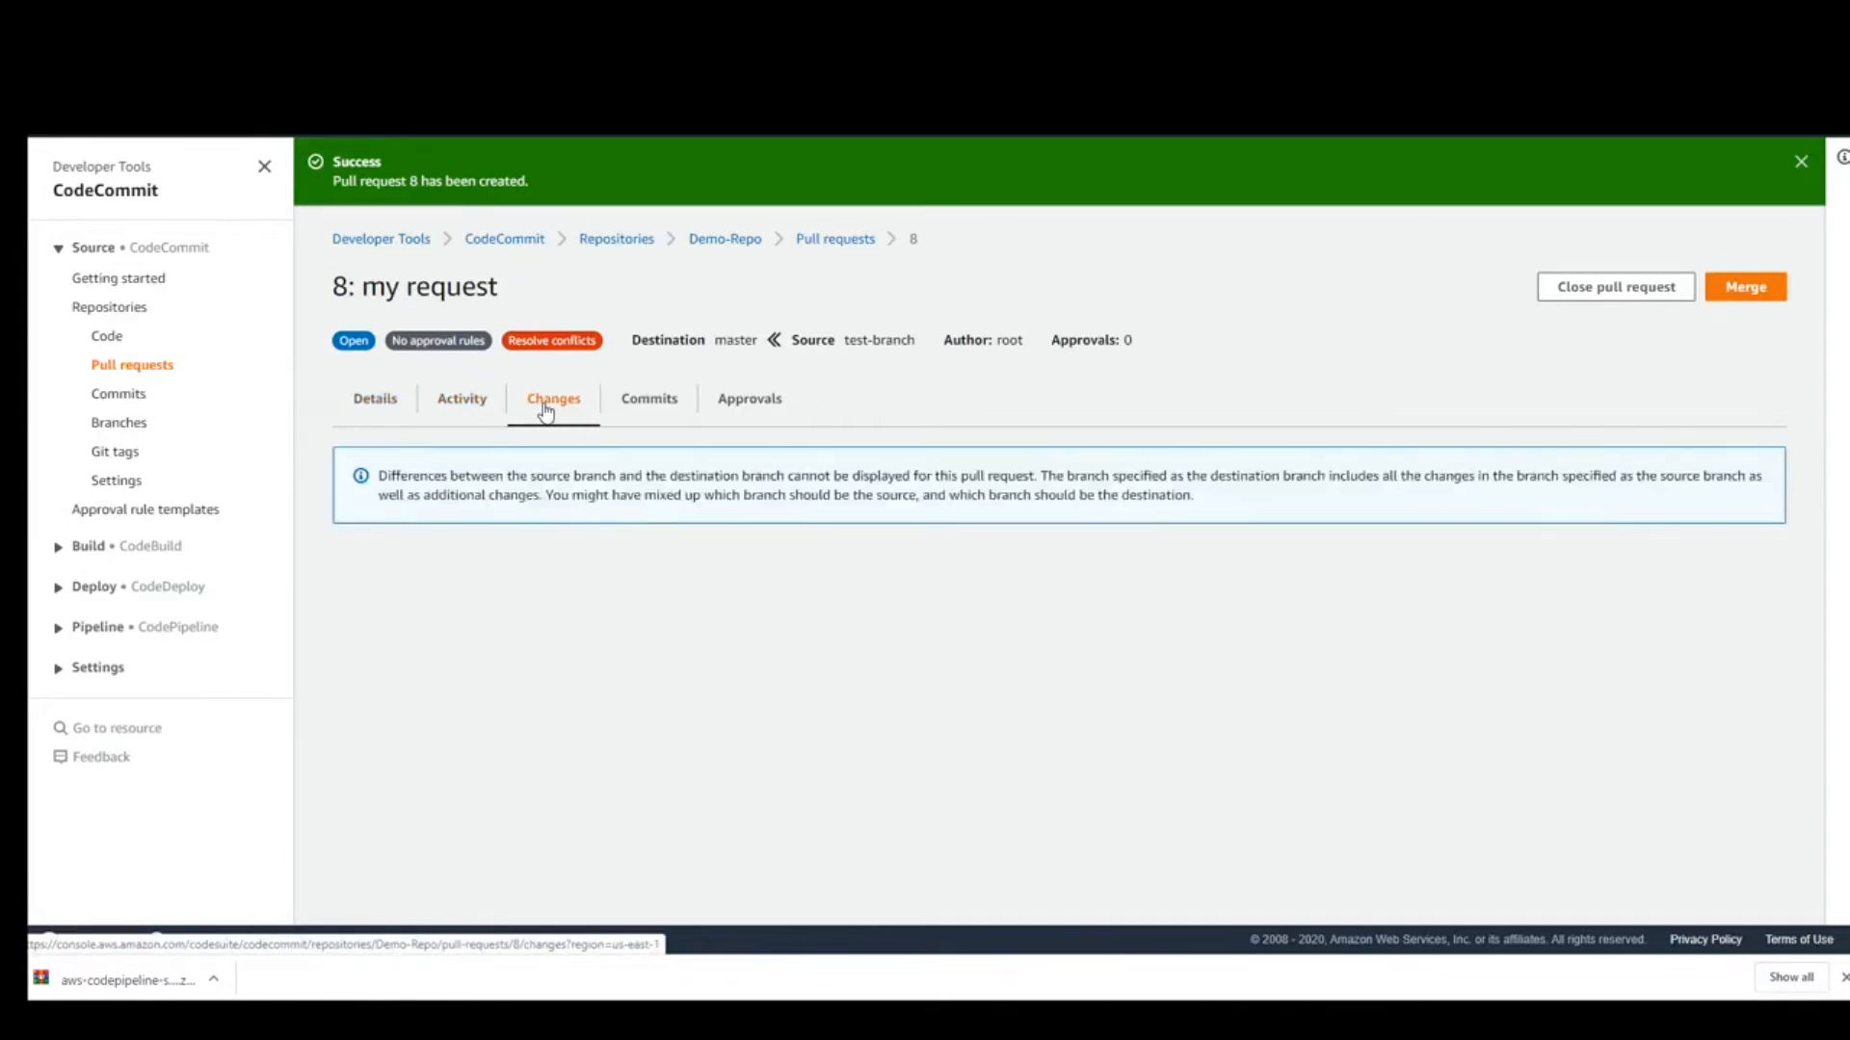
click(629, 411)
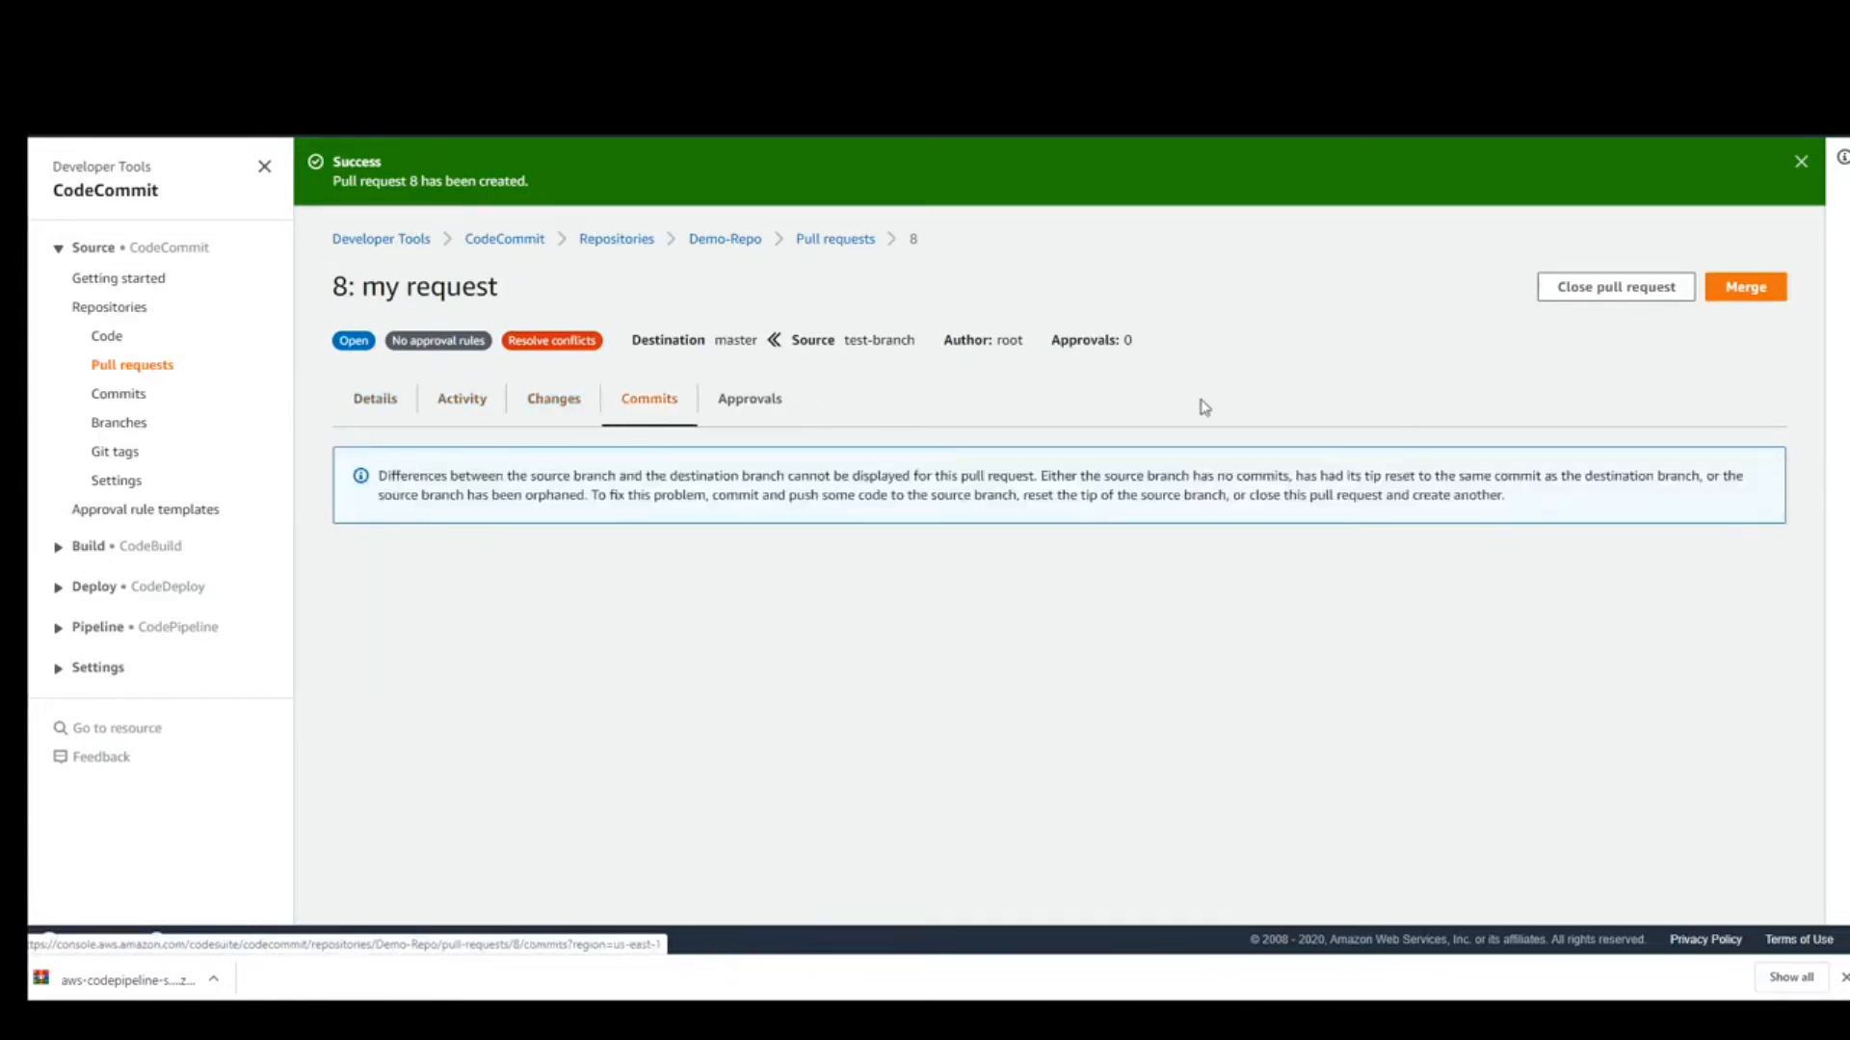
click(731, 414)
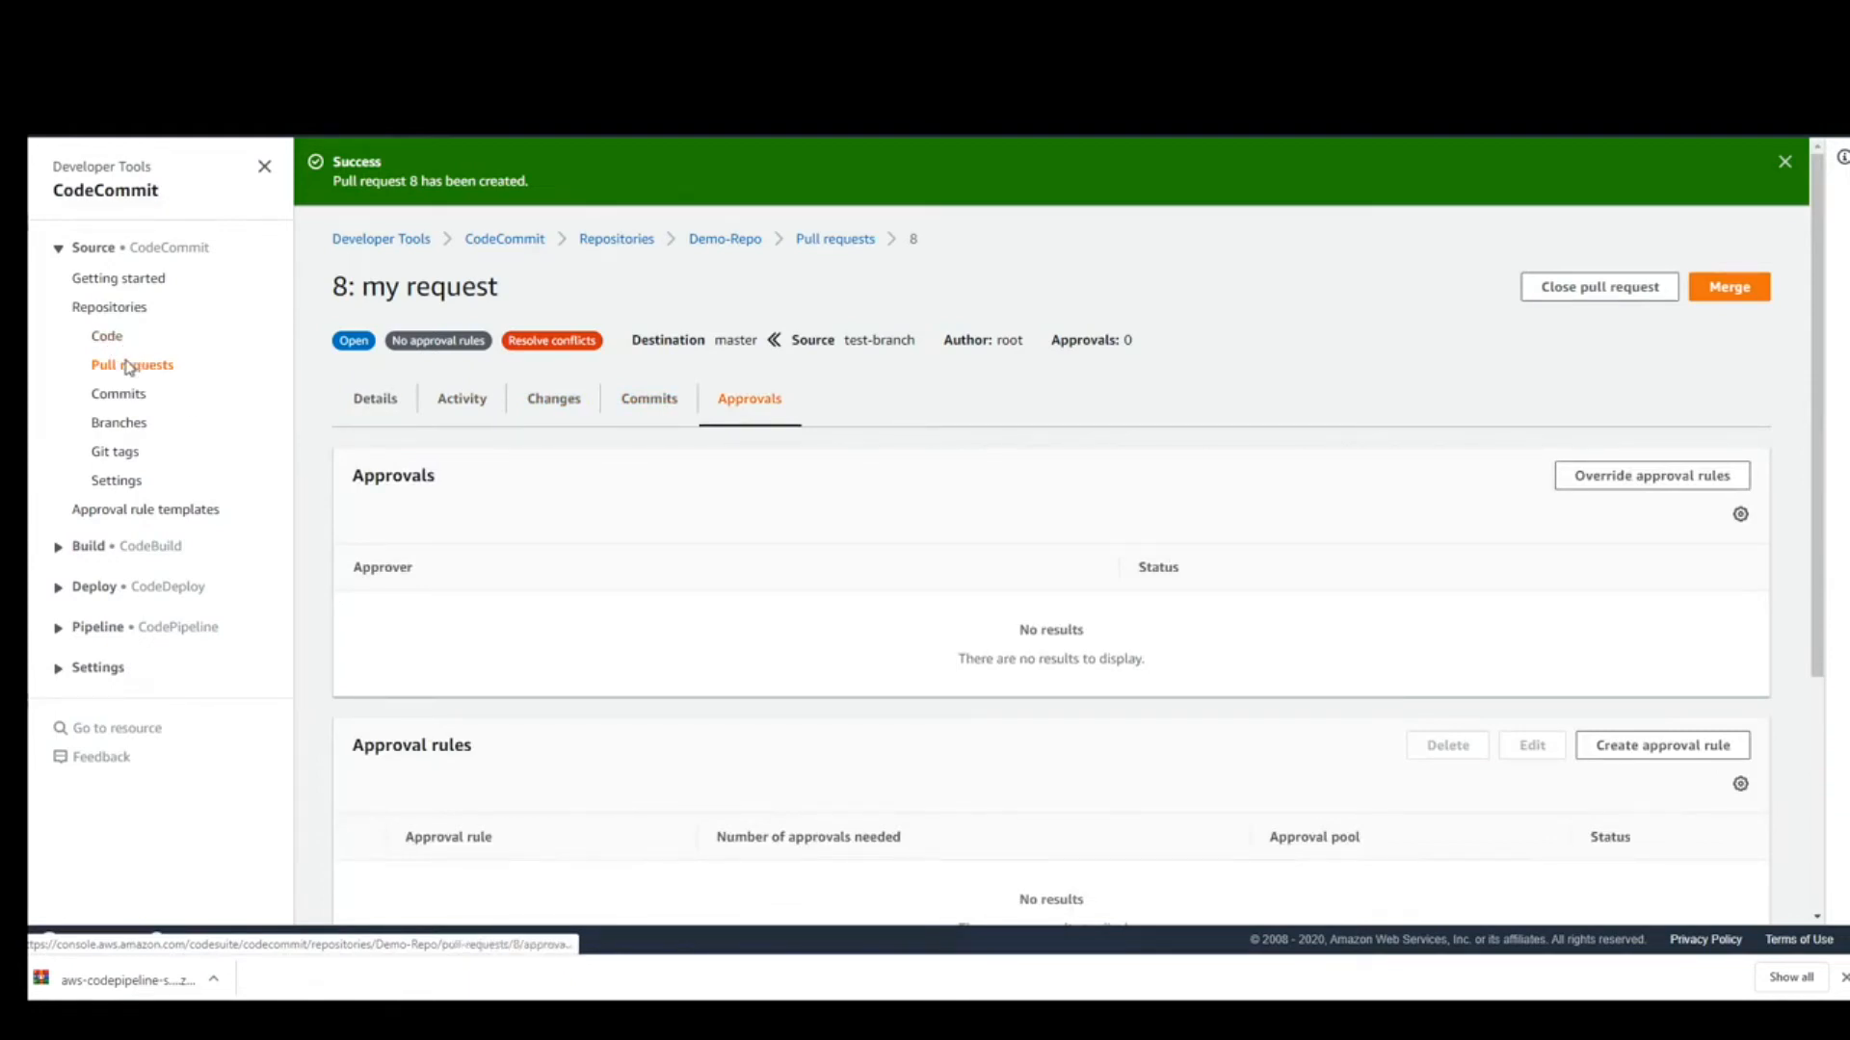
- View the Demo-Repo commit history for test-branch
click(122, 396)
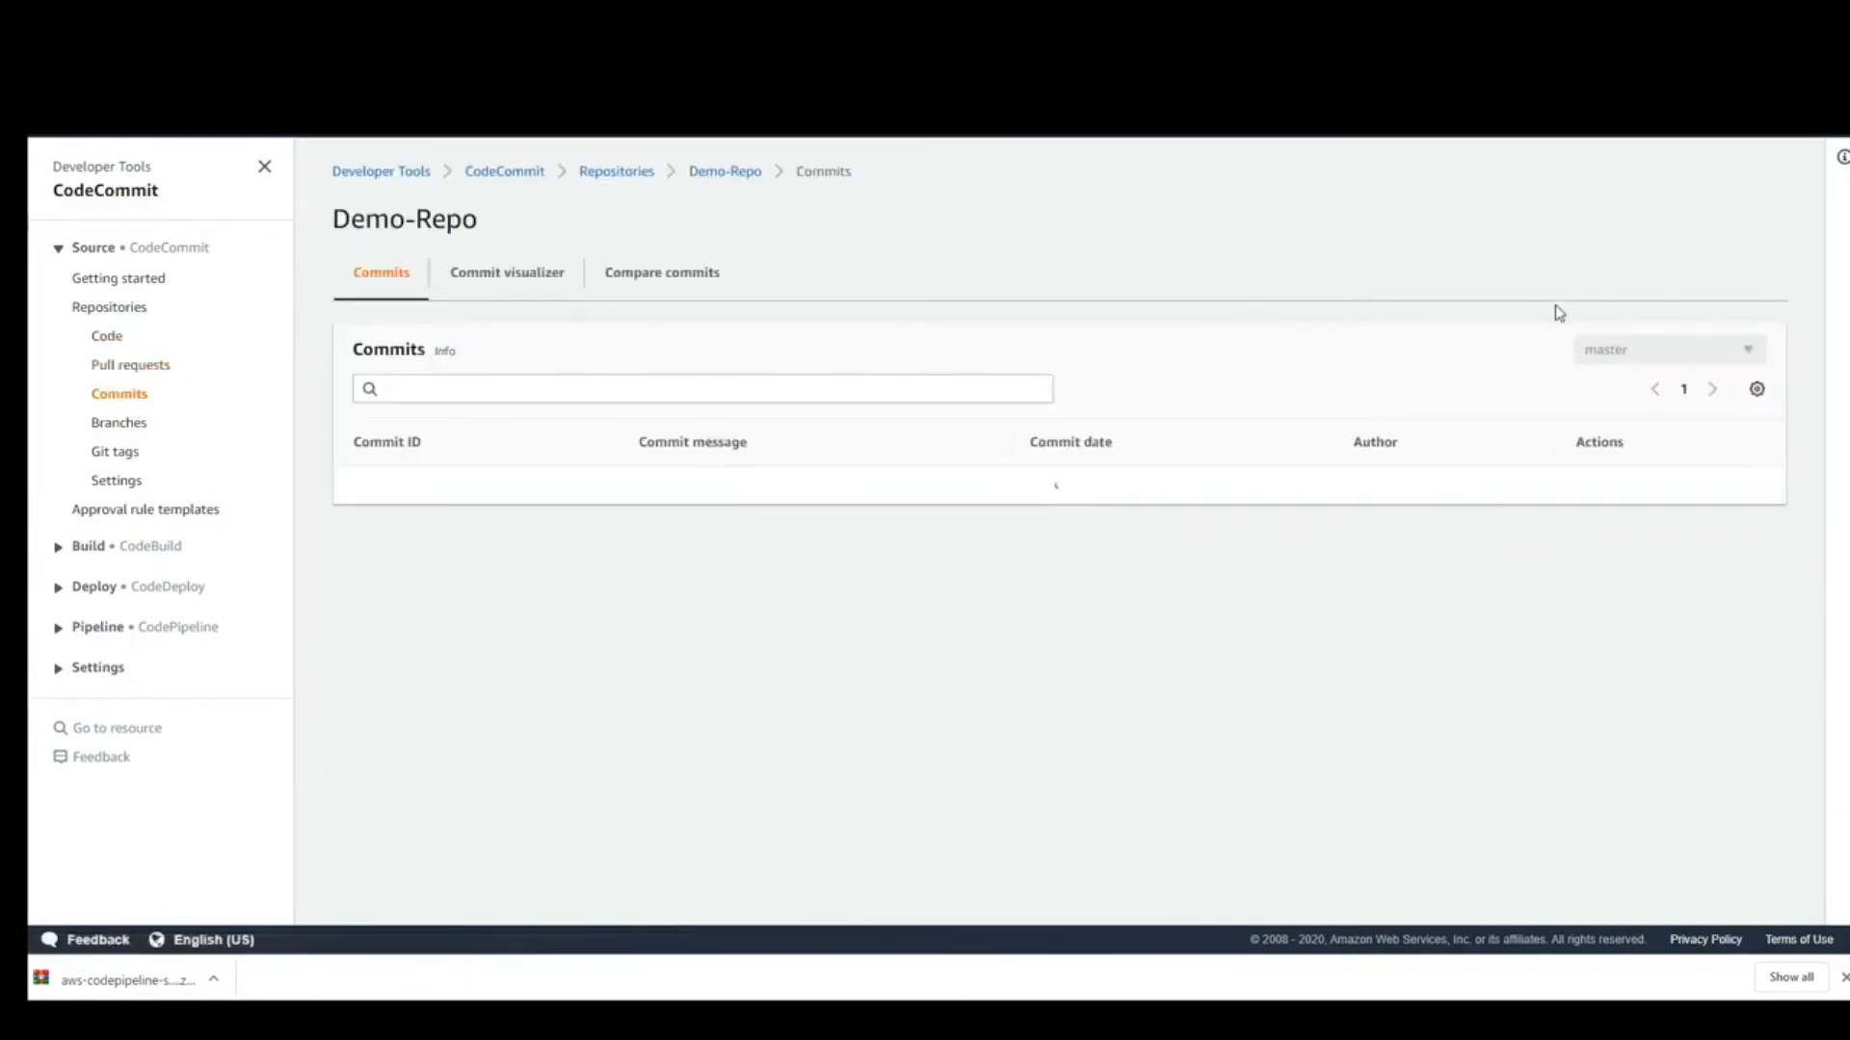
click(1644, 350)
click(1638, 492)
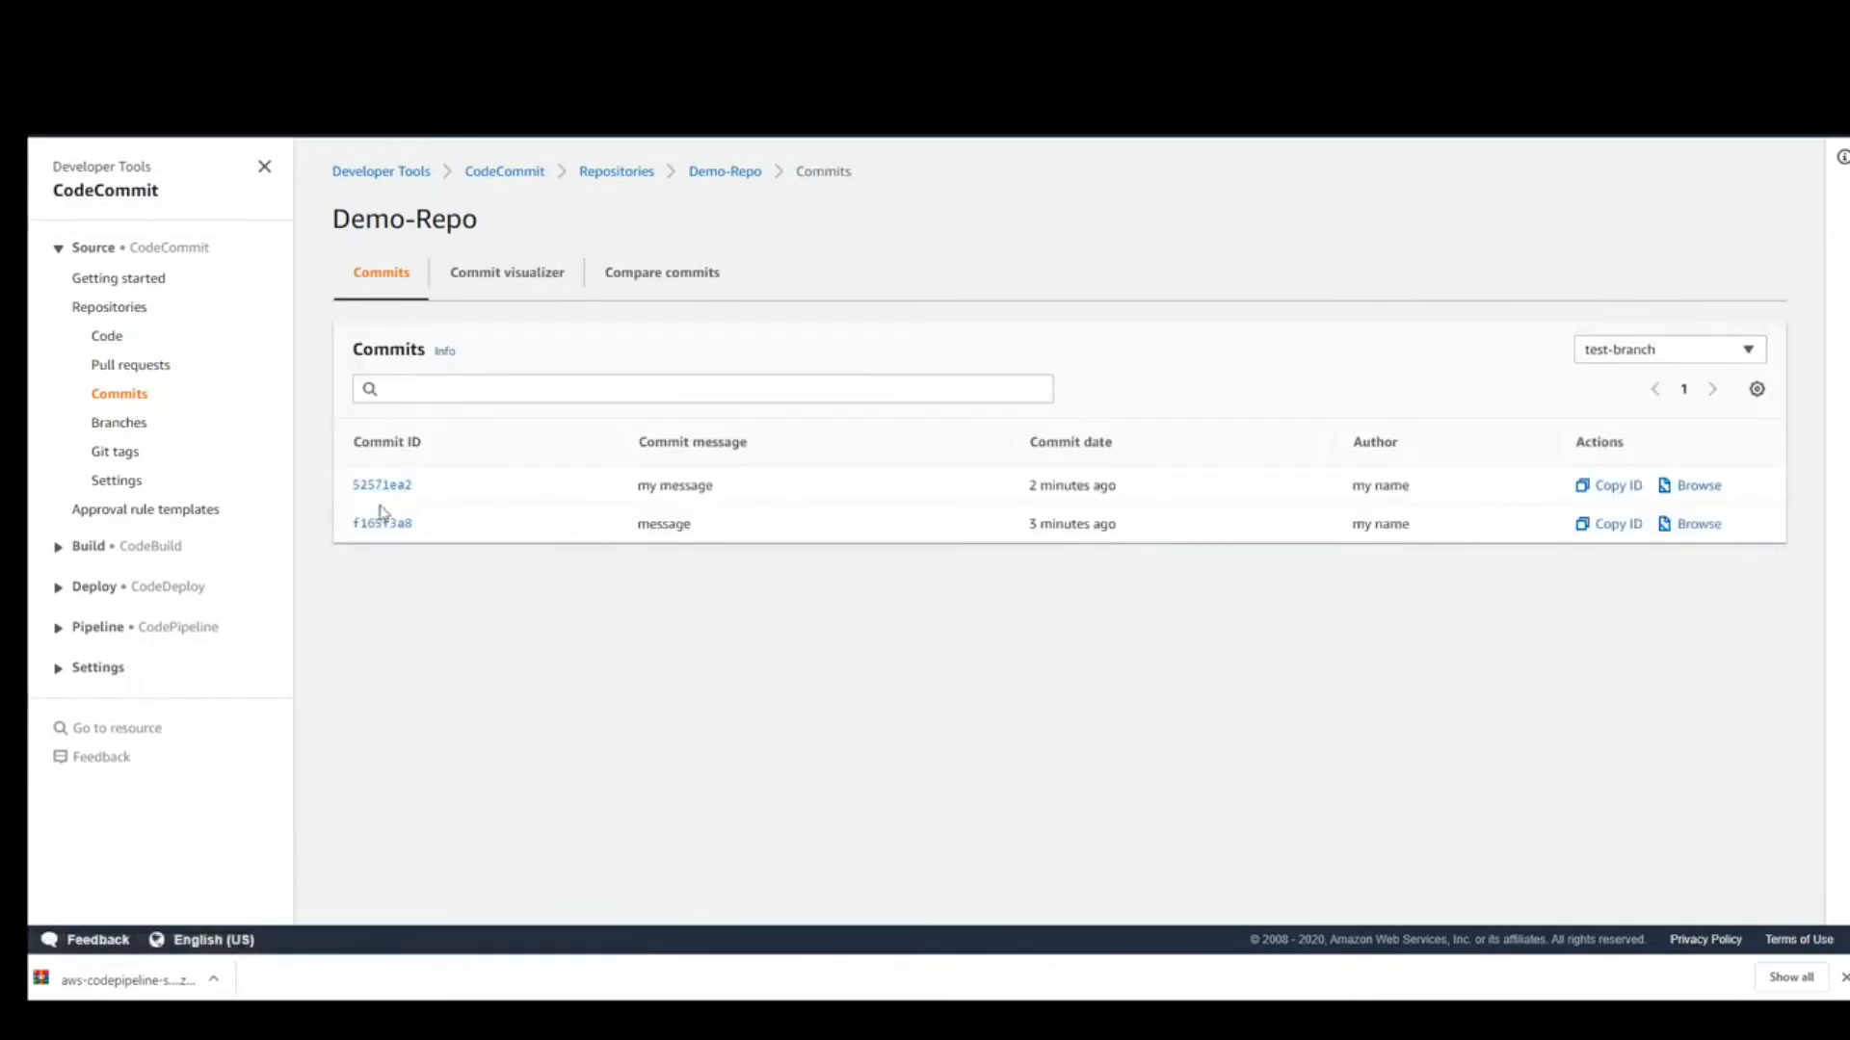
- Open index.html in the Demo-Repo code, switch to test-branch and start editing the file
click(107, 345)
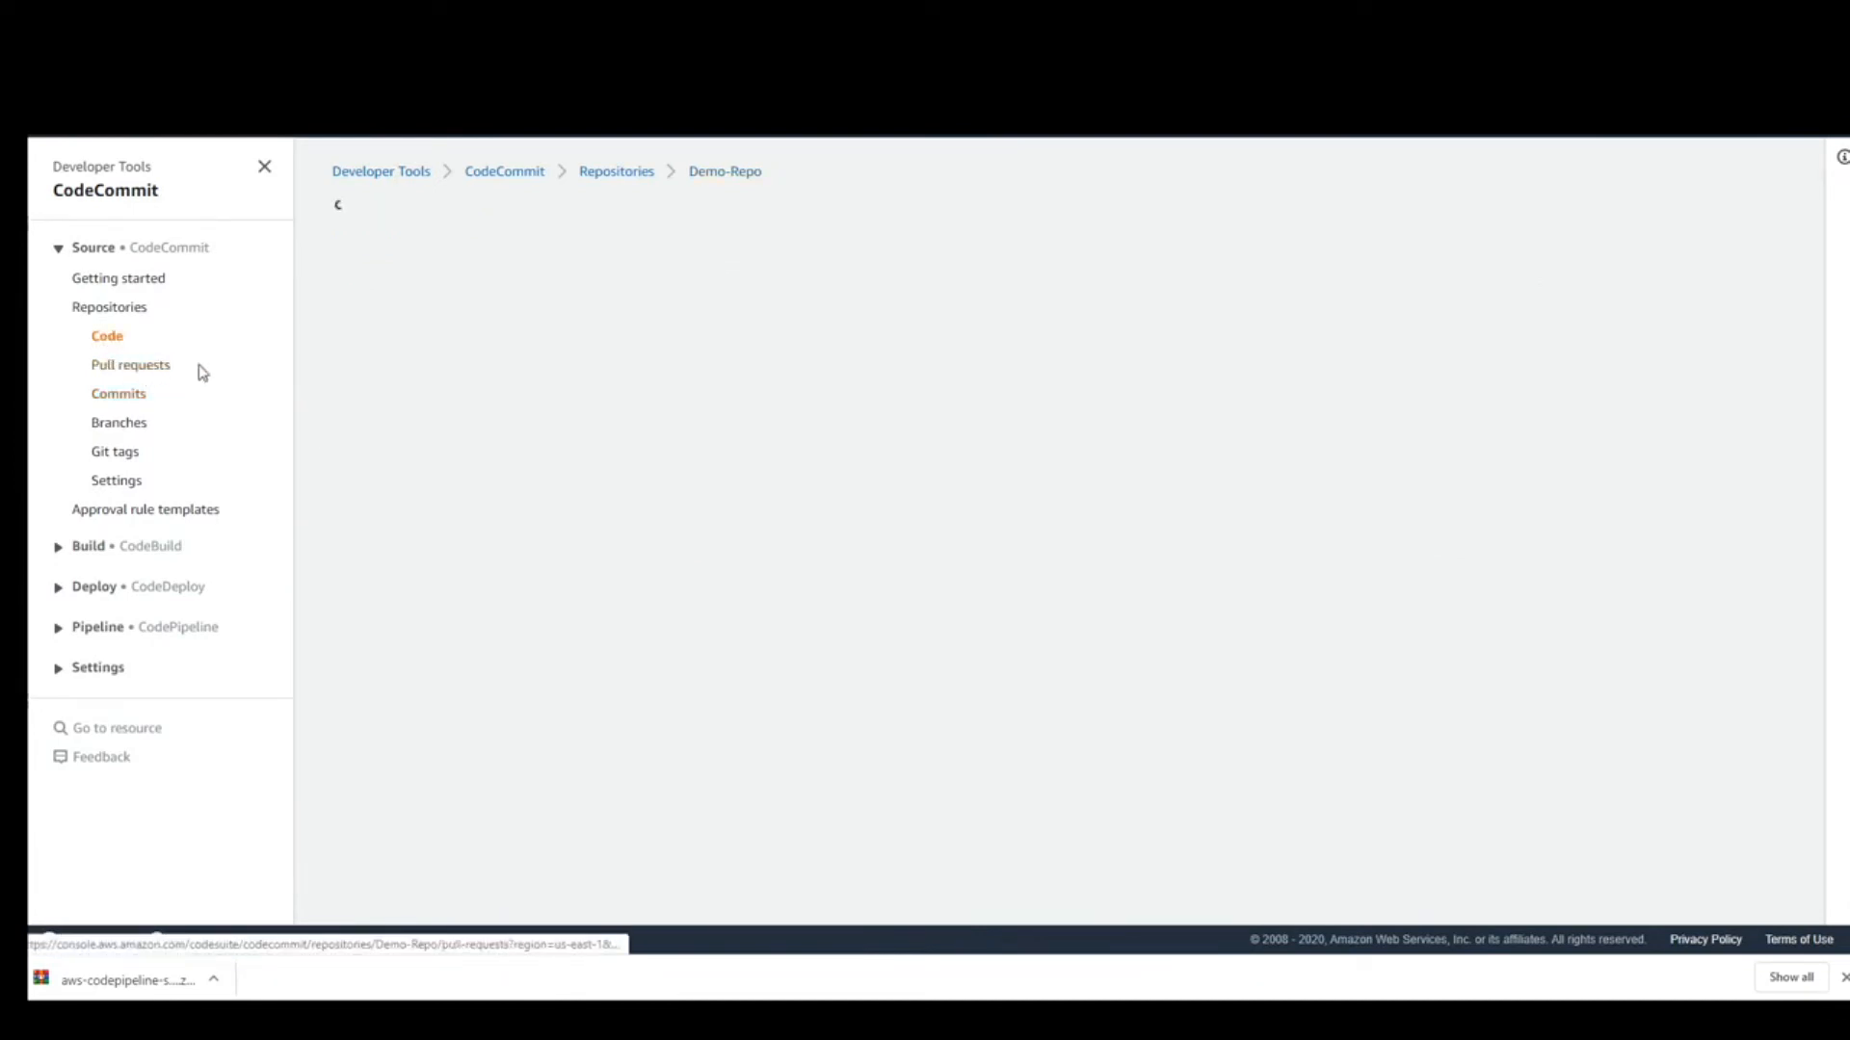
click(449, 390)
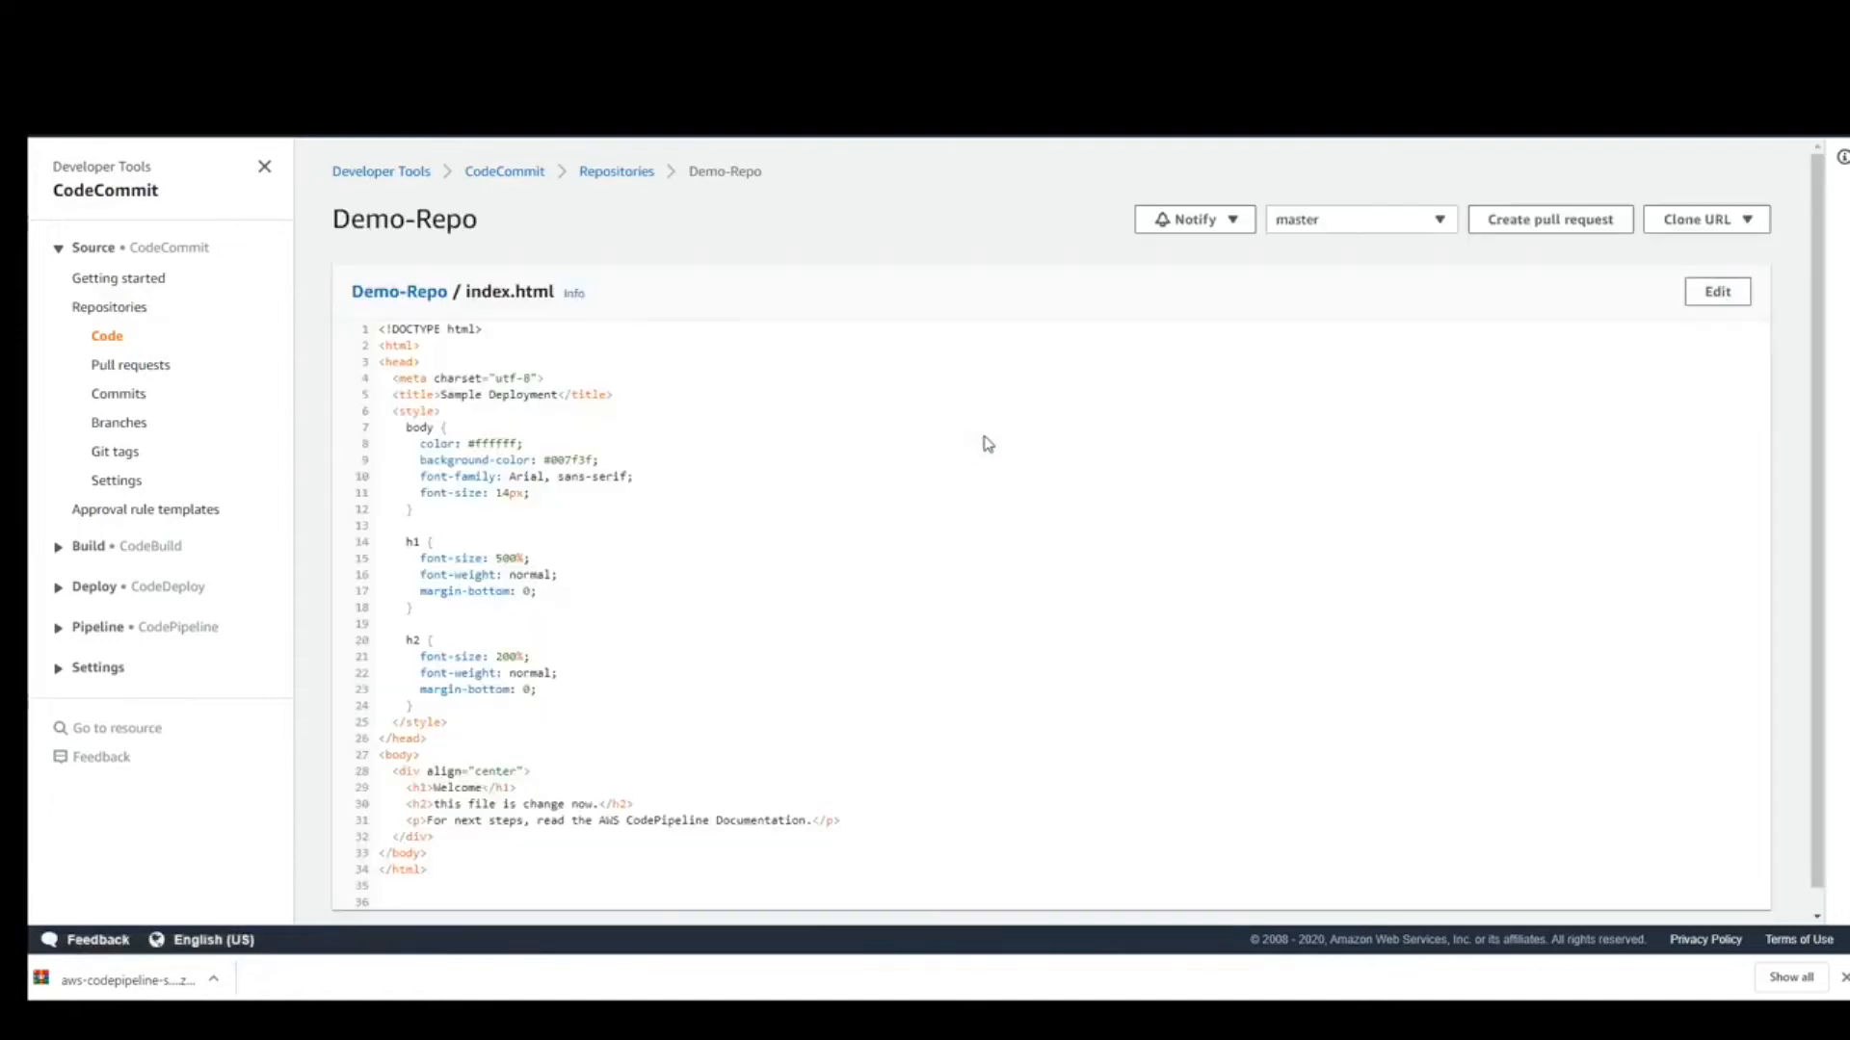
click(1409, 221)
click(1319, 364)
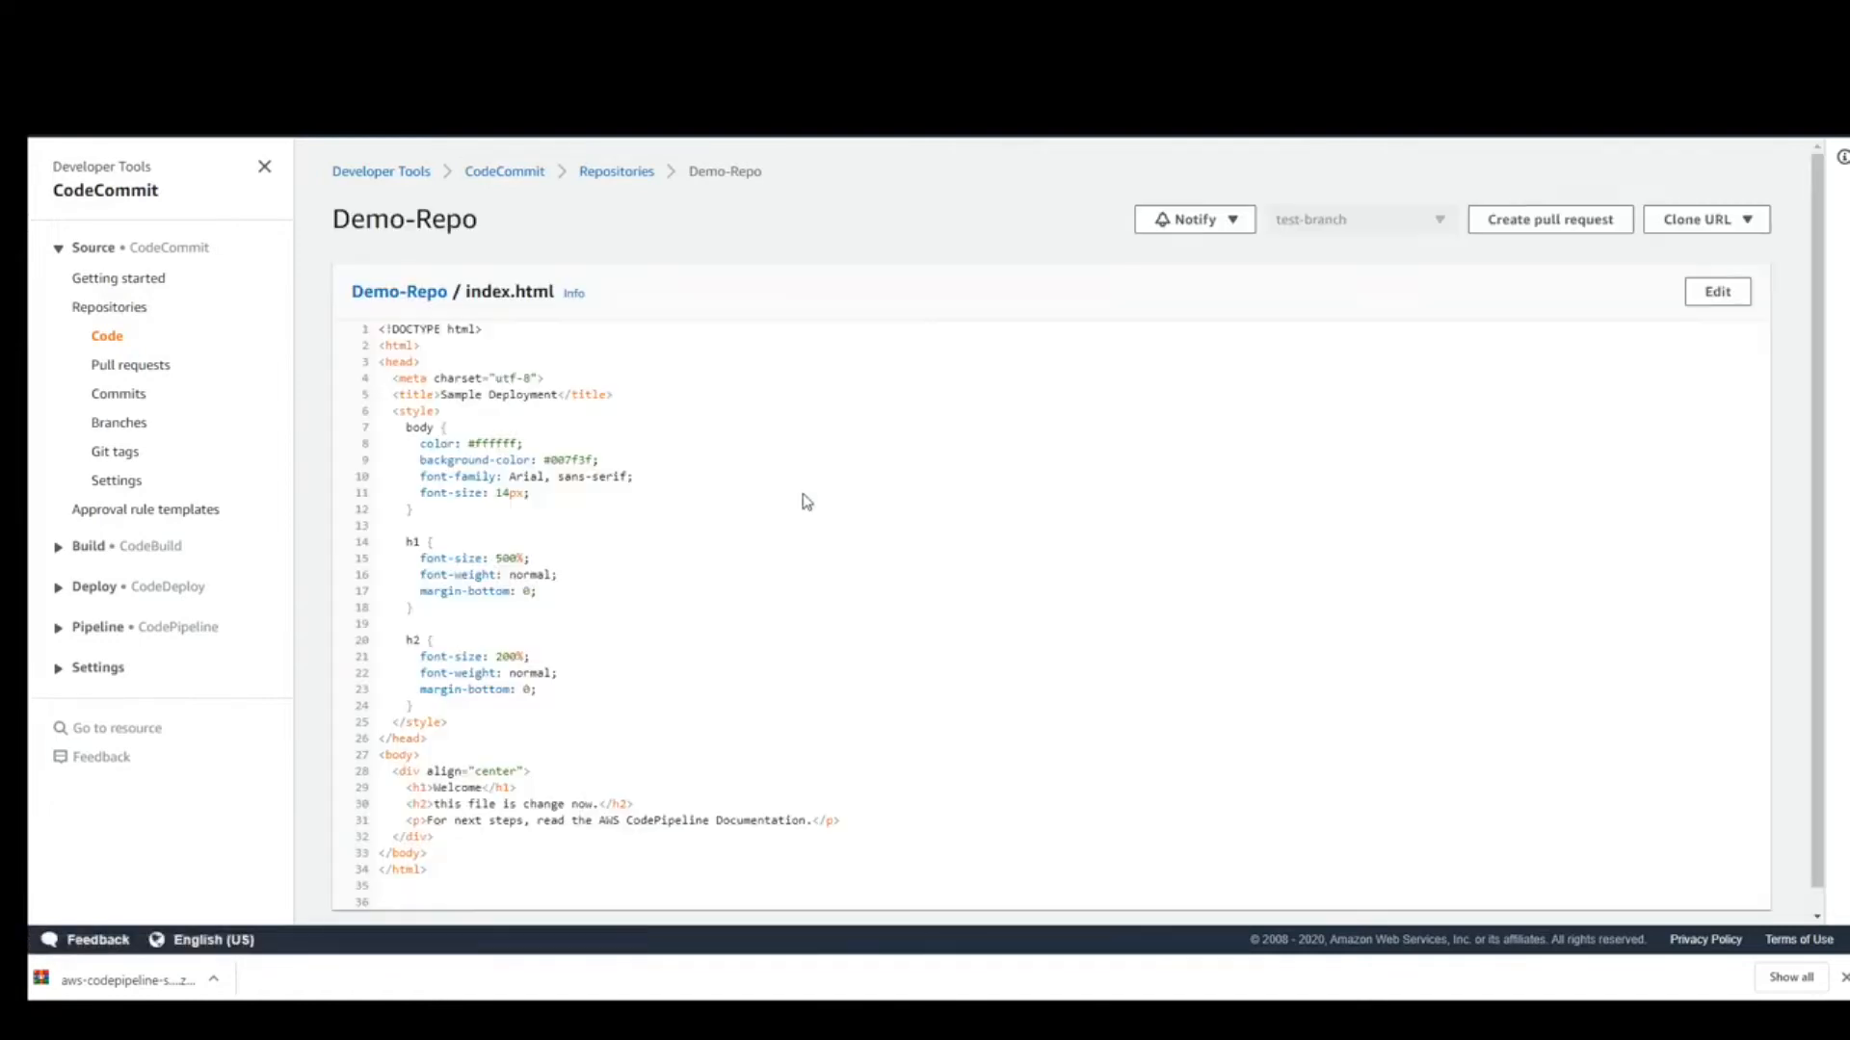
scroll(564, 614, down, 1)
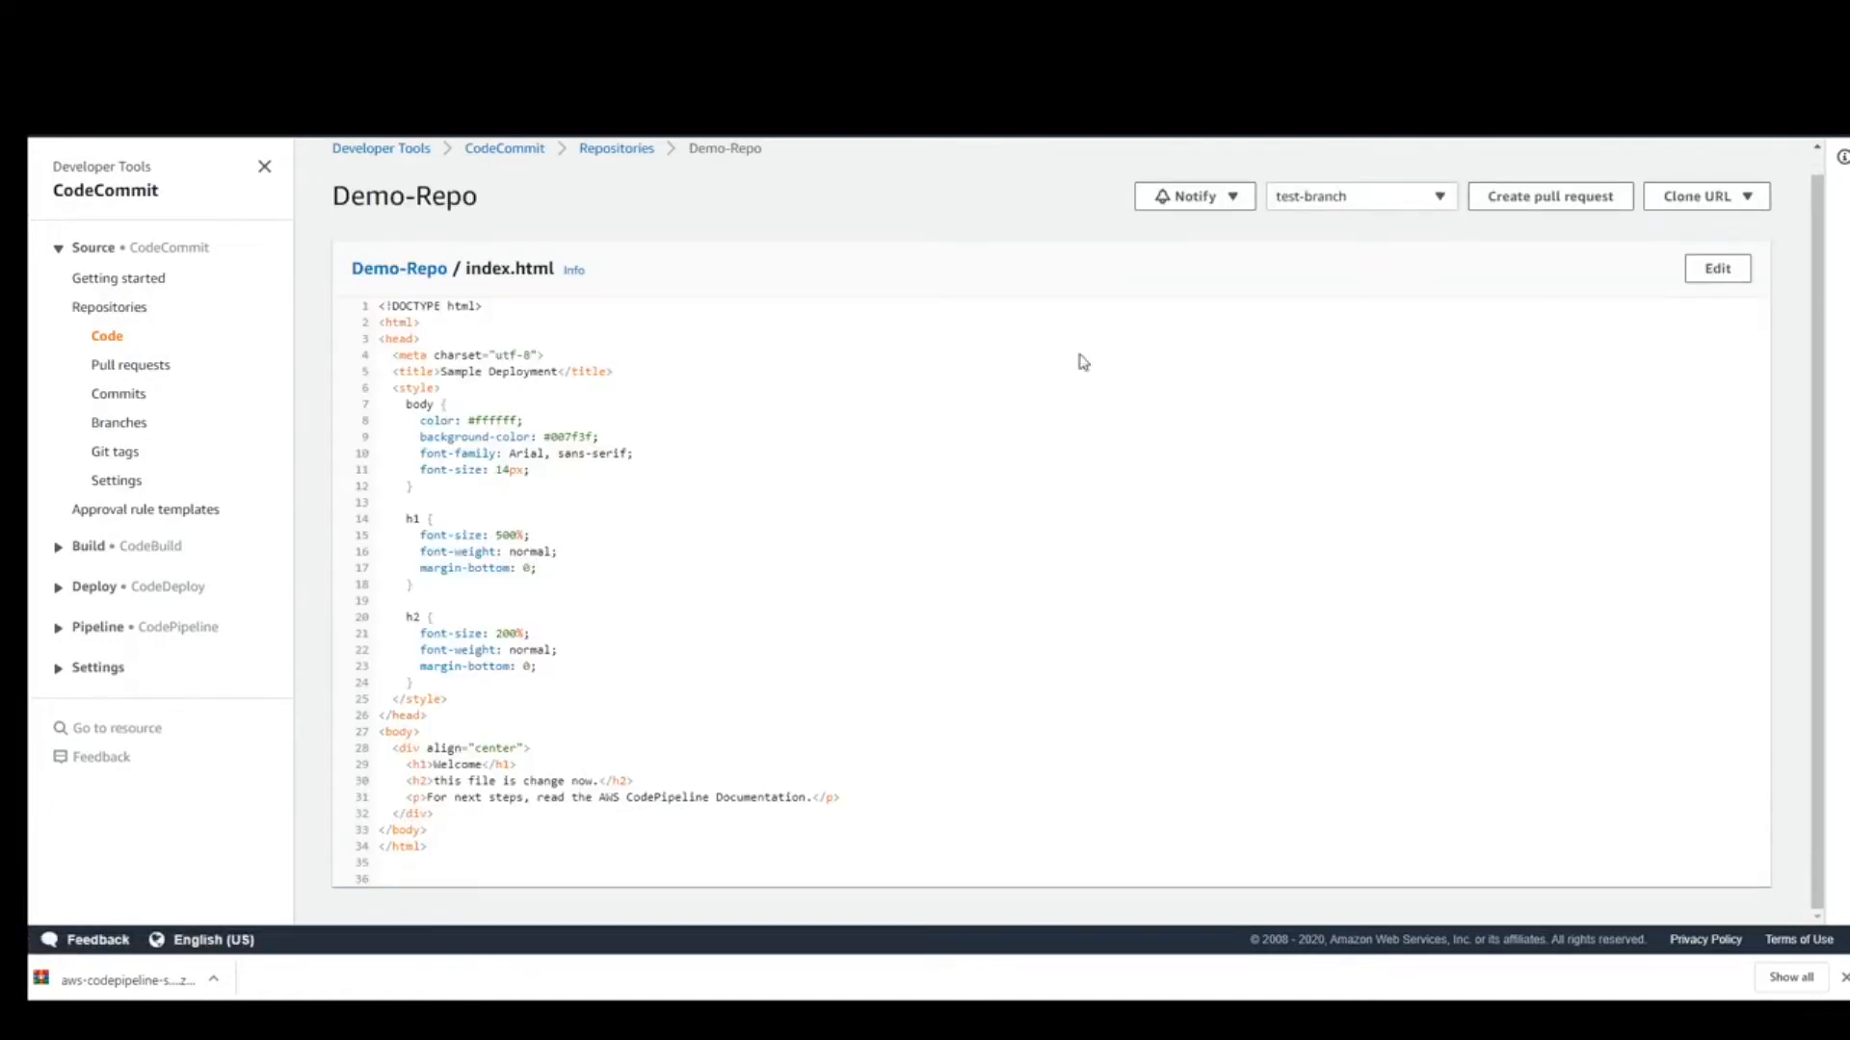
click(1730, 273)
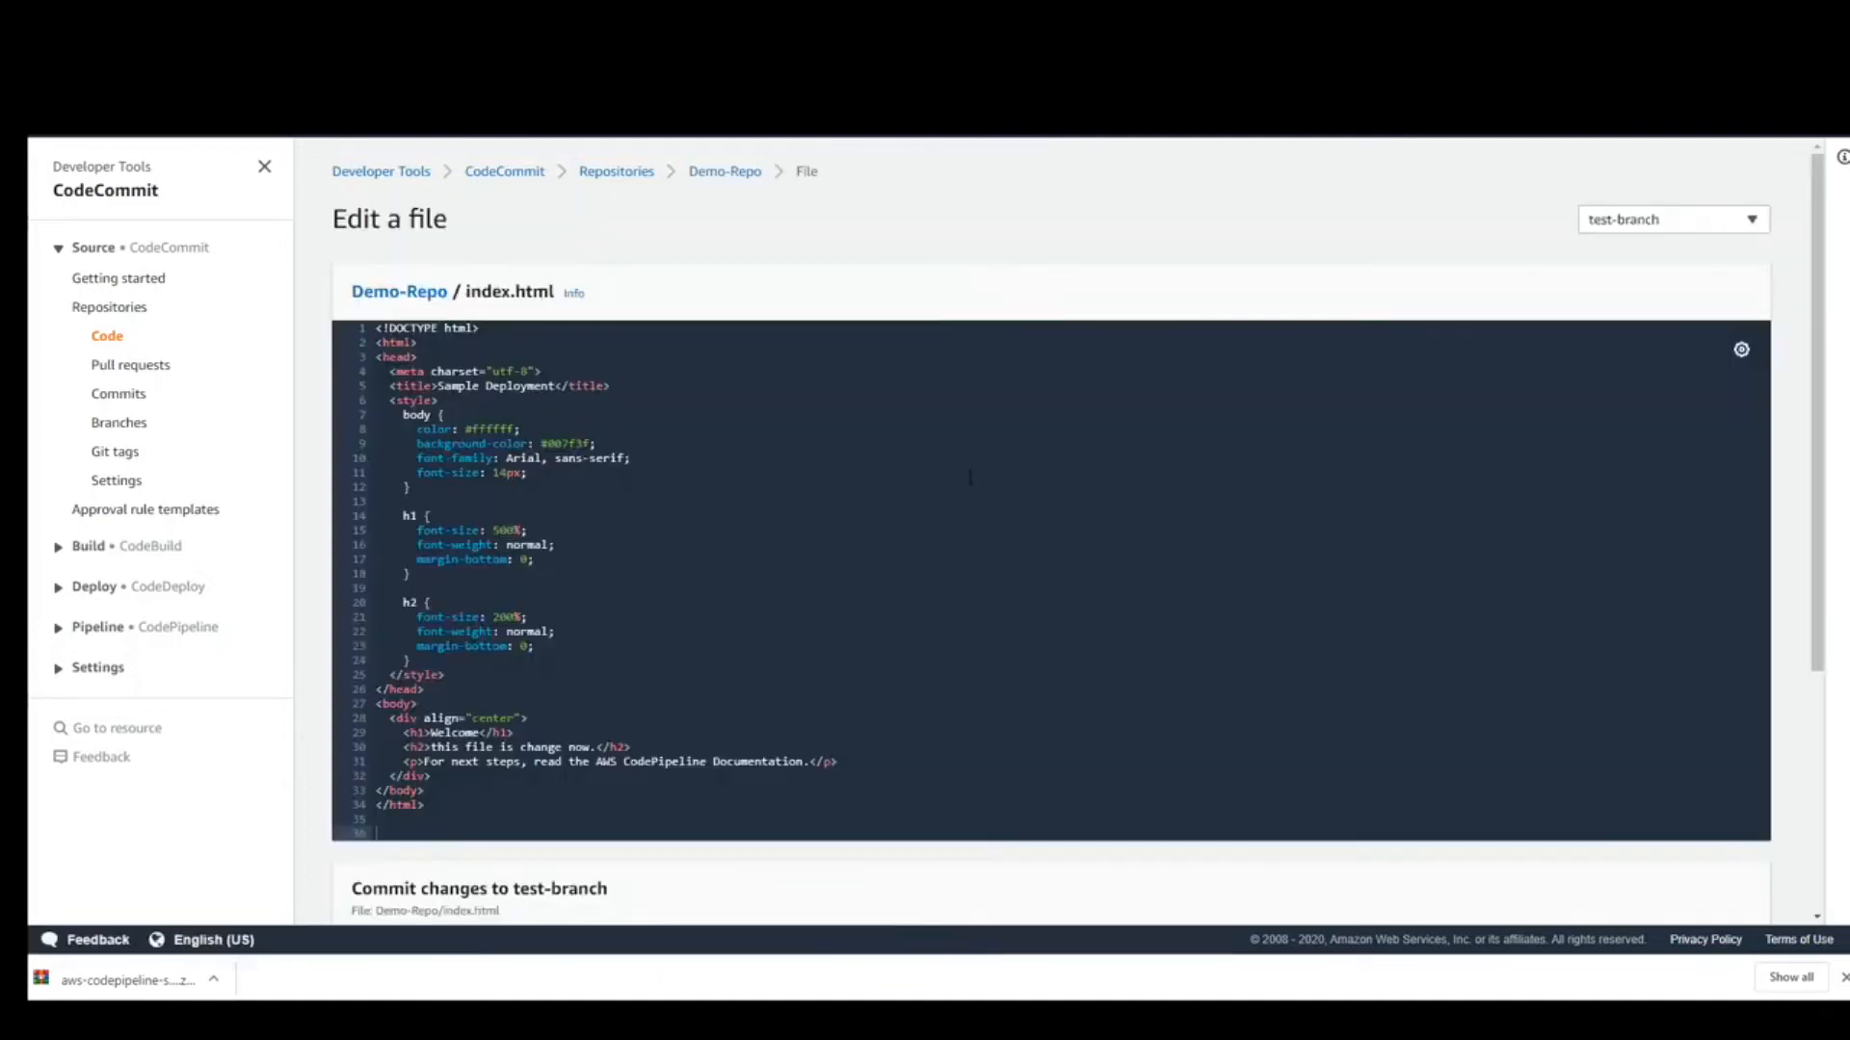
- Replace the text of the paragraph under the h2 heading in index.html with "i want to change this line"
scroll(549, 678, down, 1)
scroll(479, 586, down, 1)
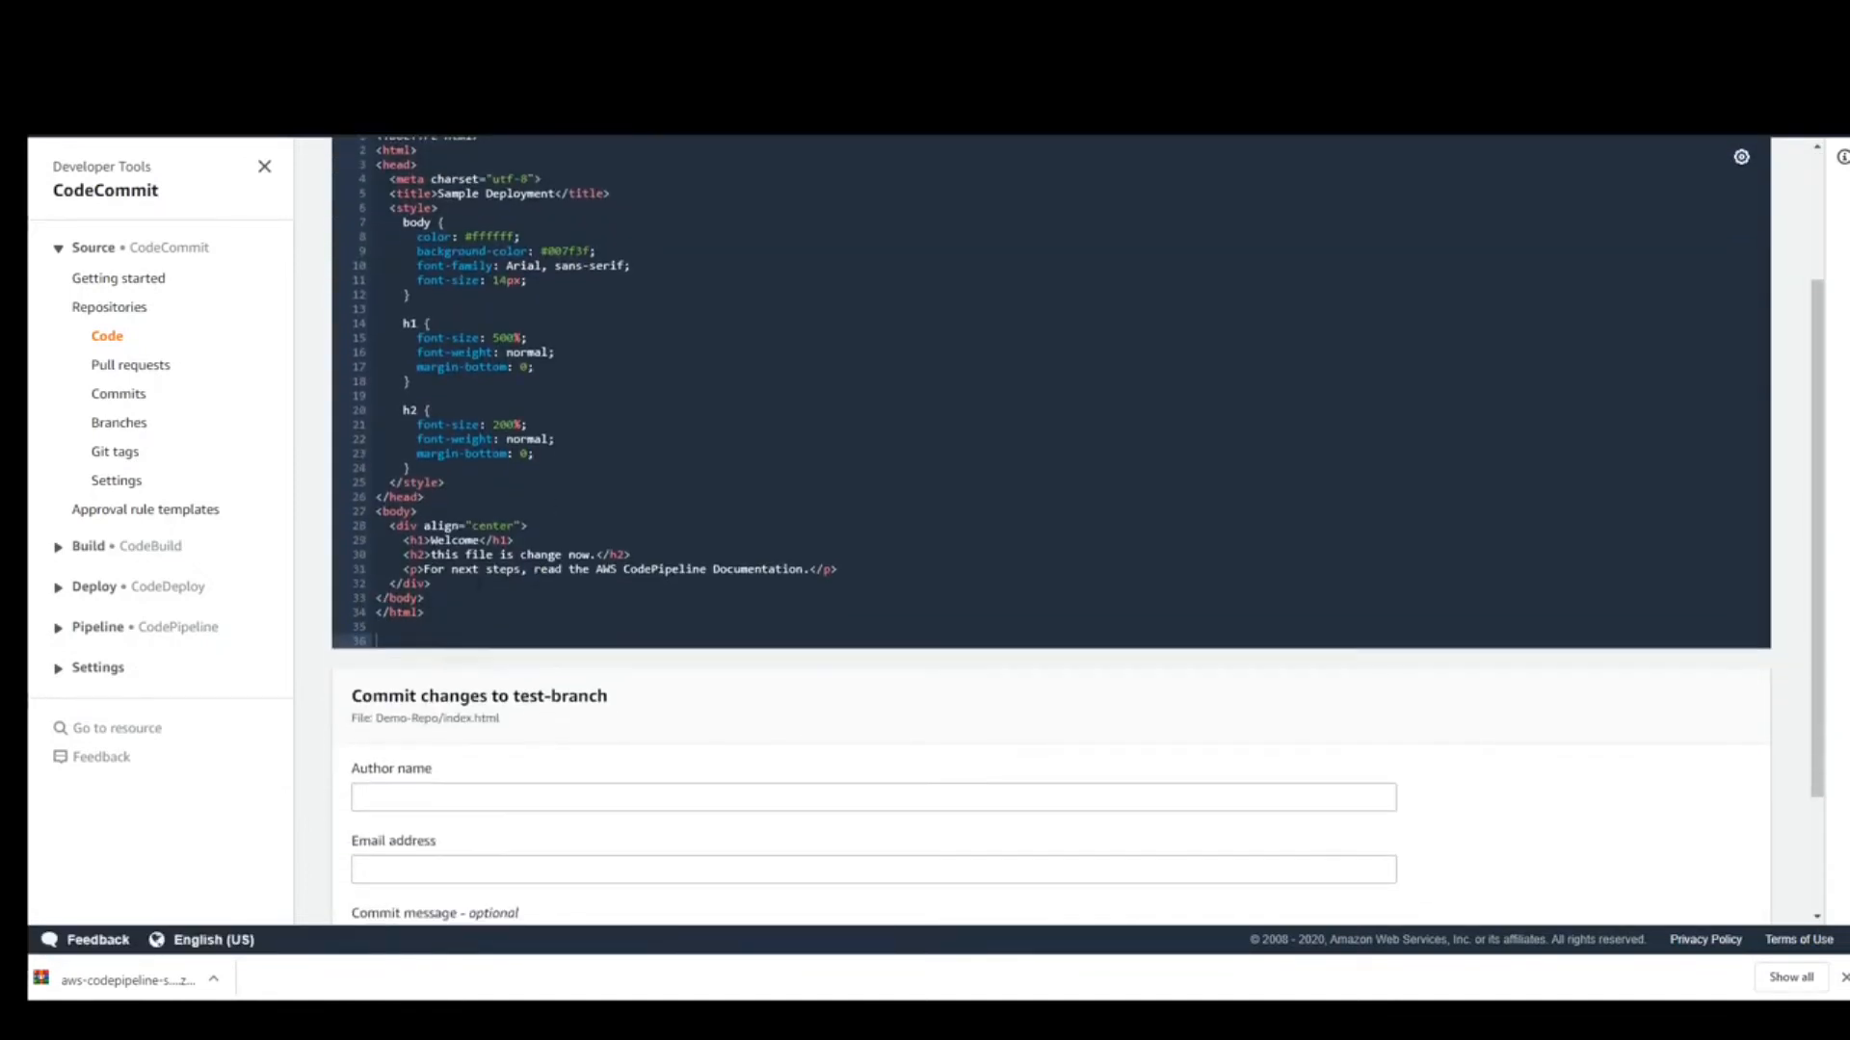
click(810, 570)
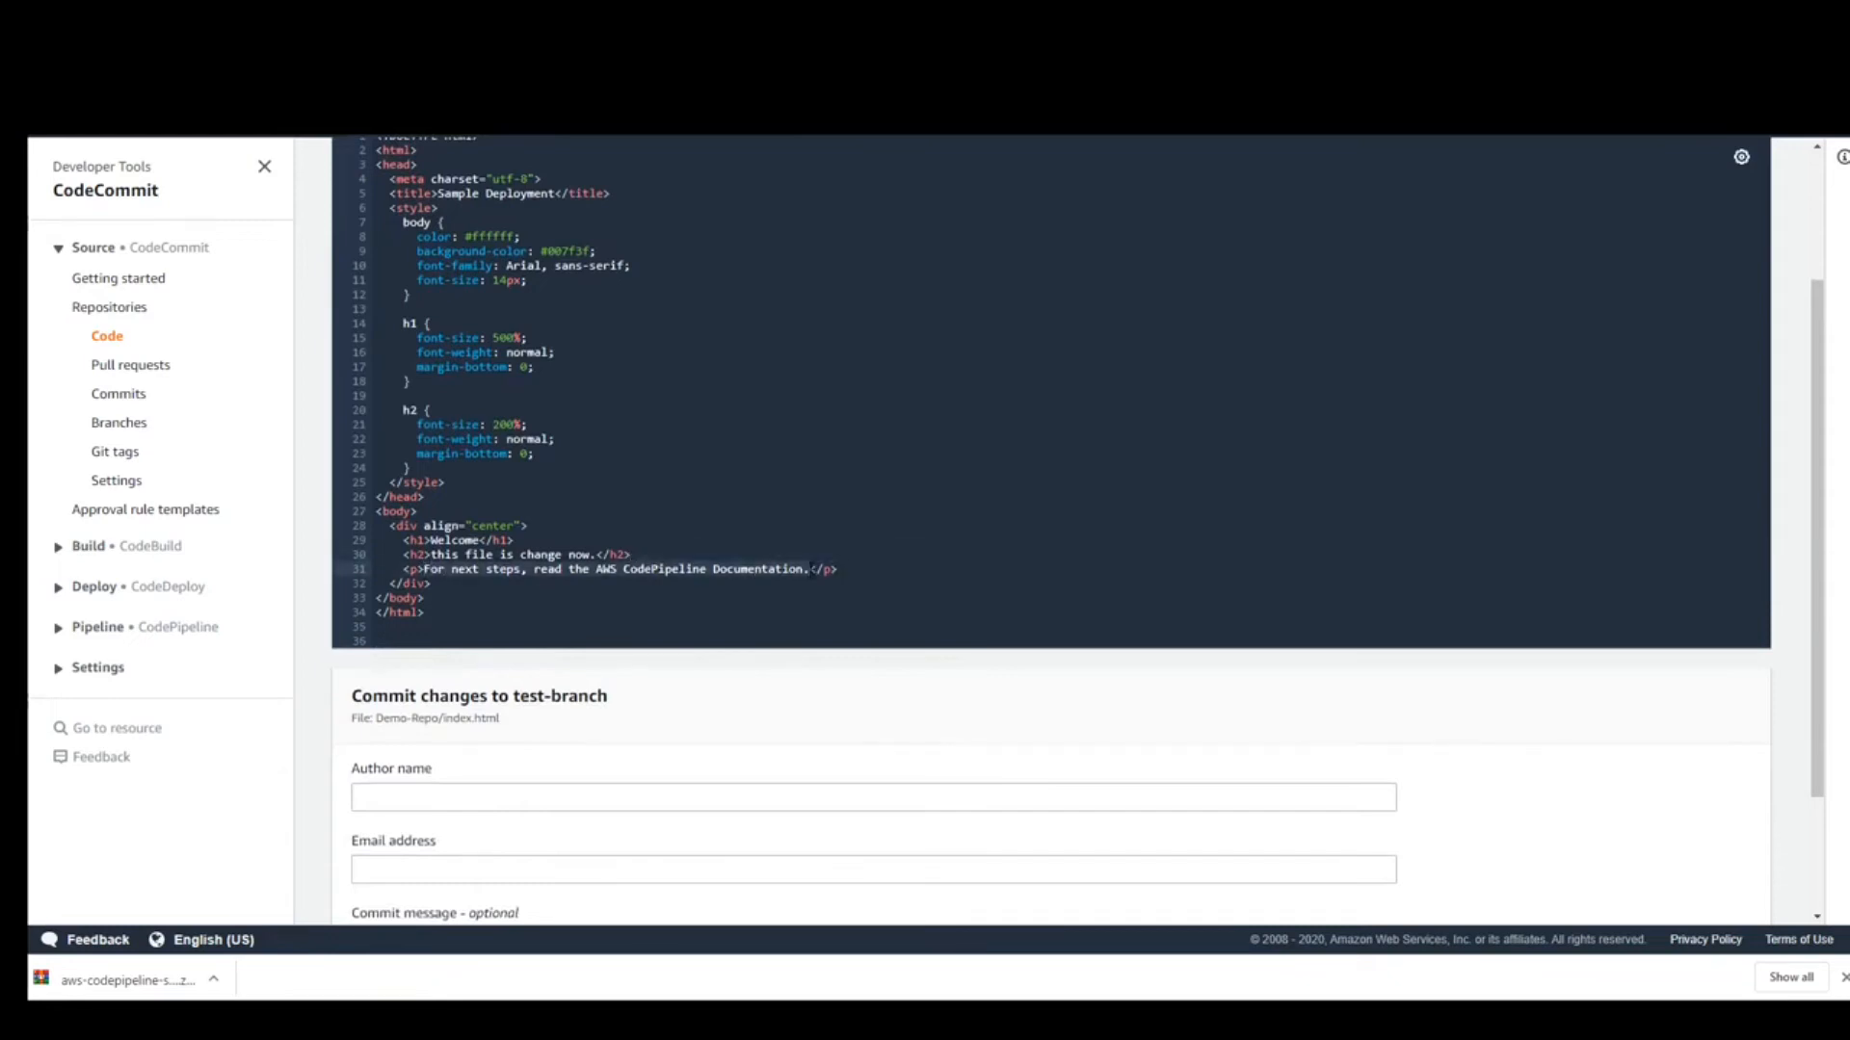
drag(810, 570, 425, 570)
text(i )
text(want to change )
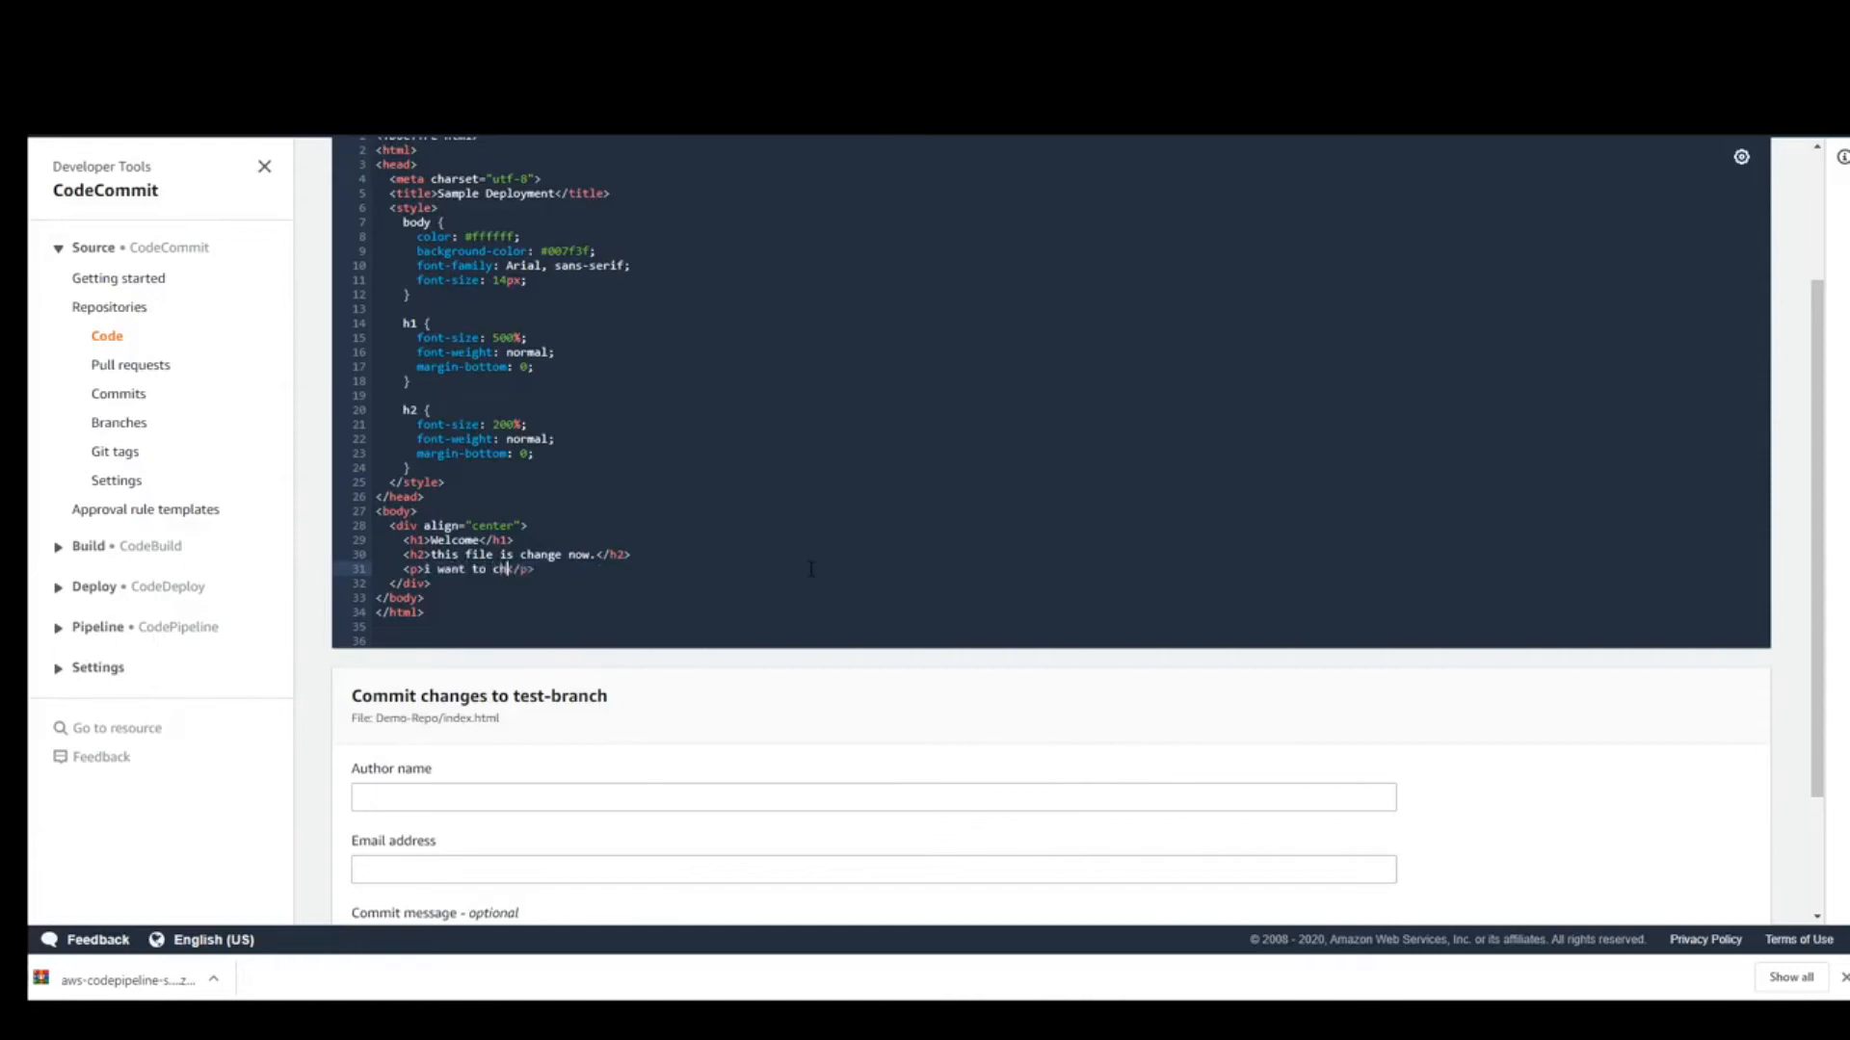
text(thi)
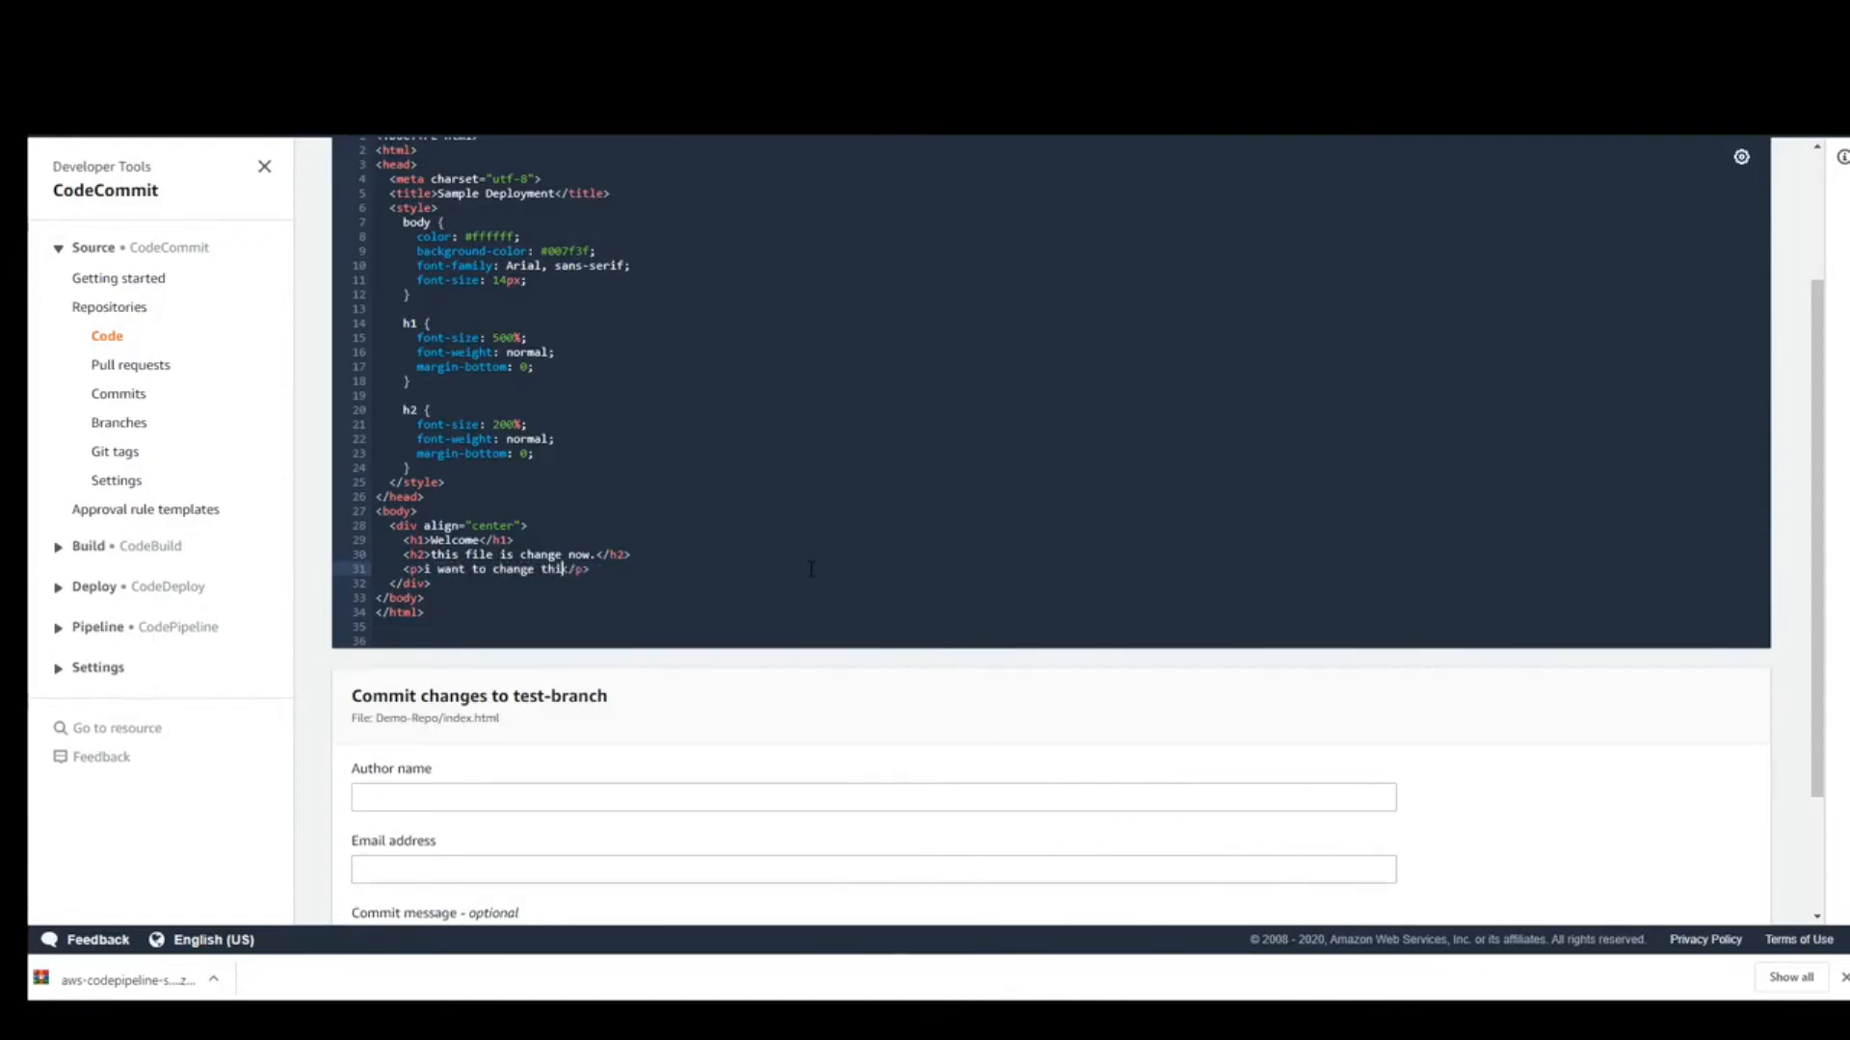
text(s line)
- Commit the index.html edit to test-branch with author "my name", email "my email" and commit message "message"
click(361, 800)
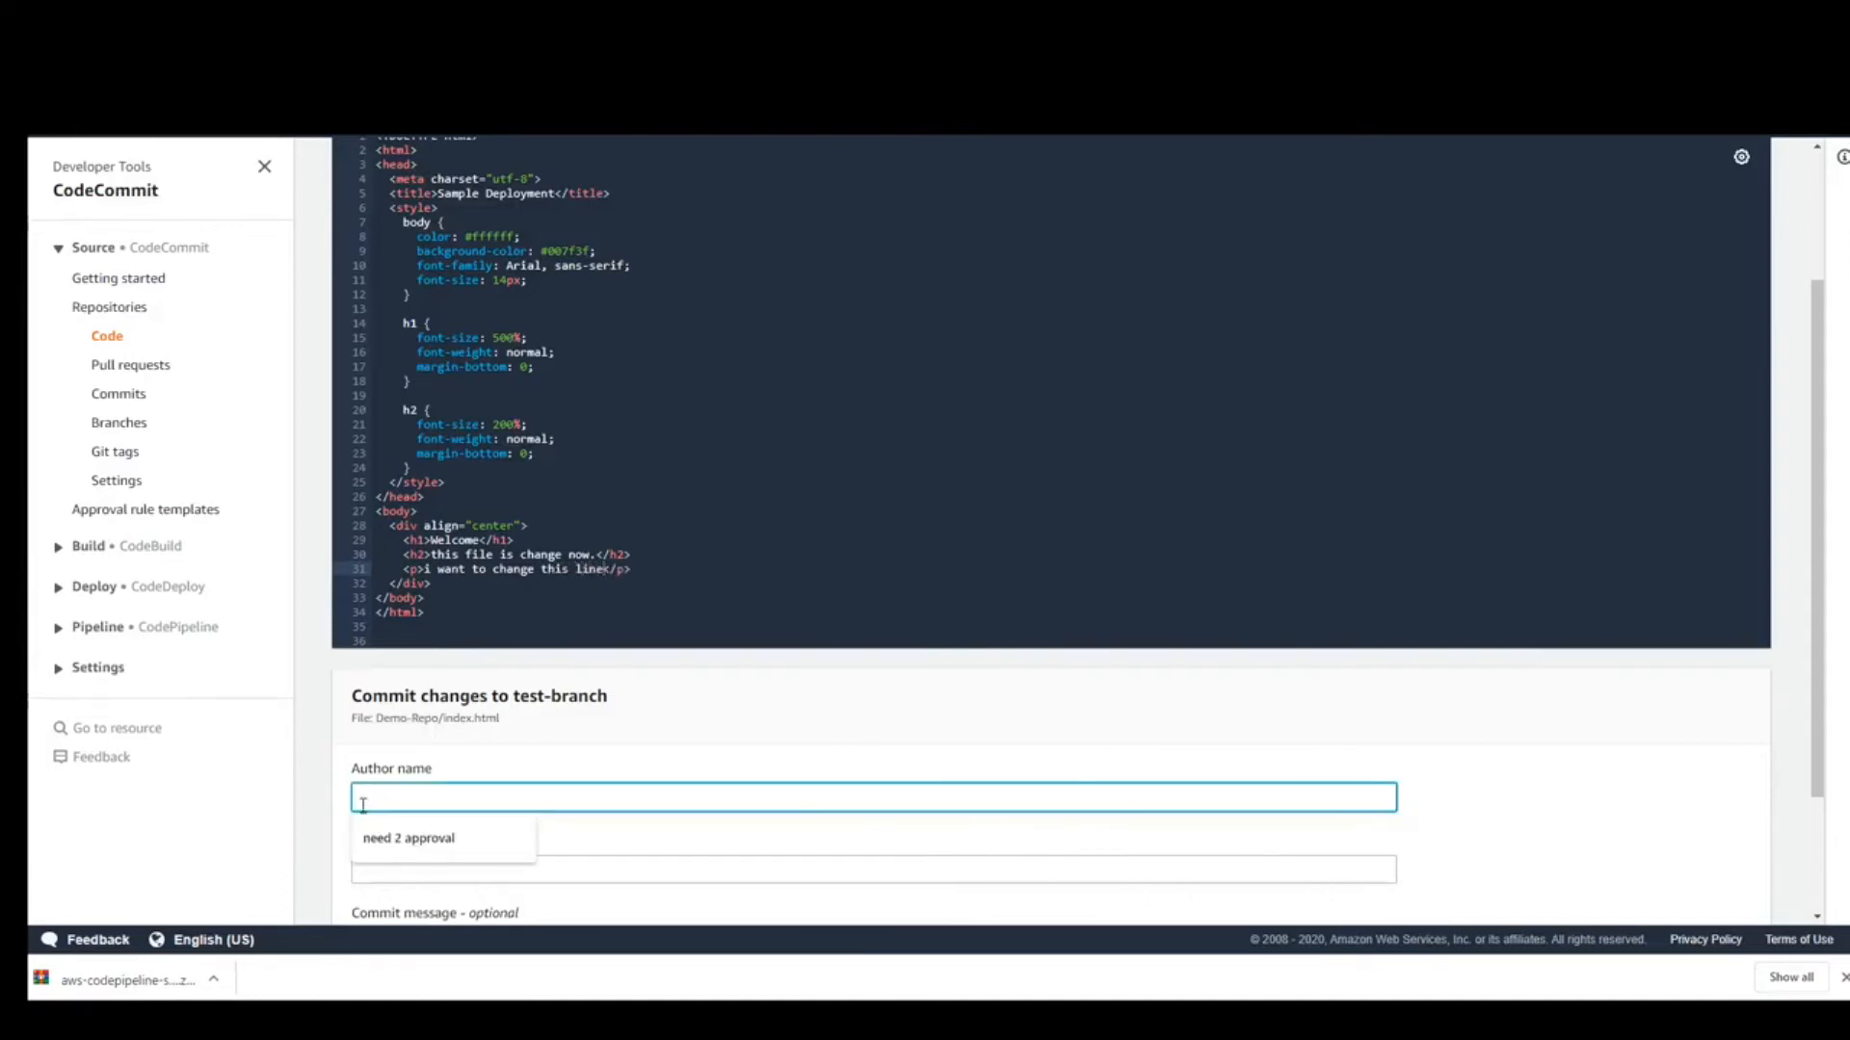
text(my)
key(Tab)
text(my emai)
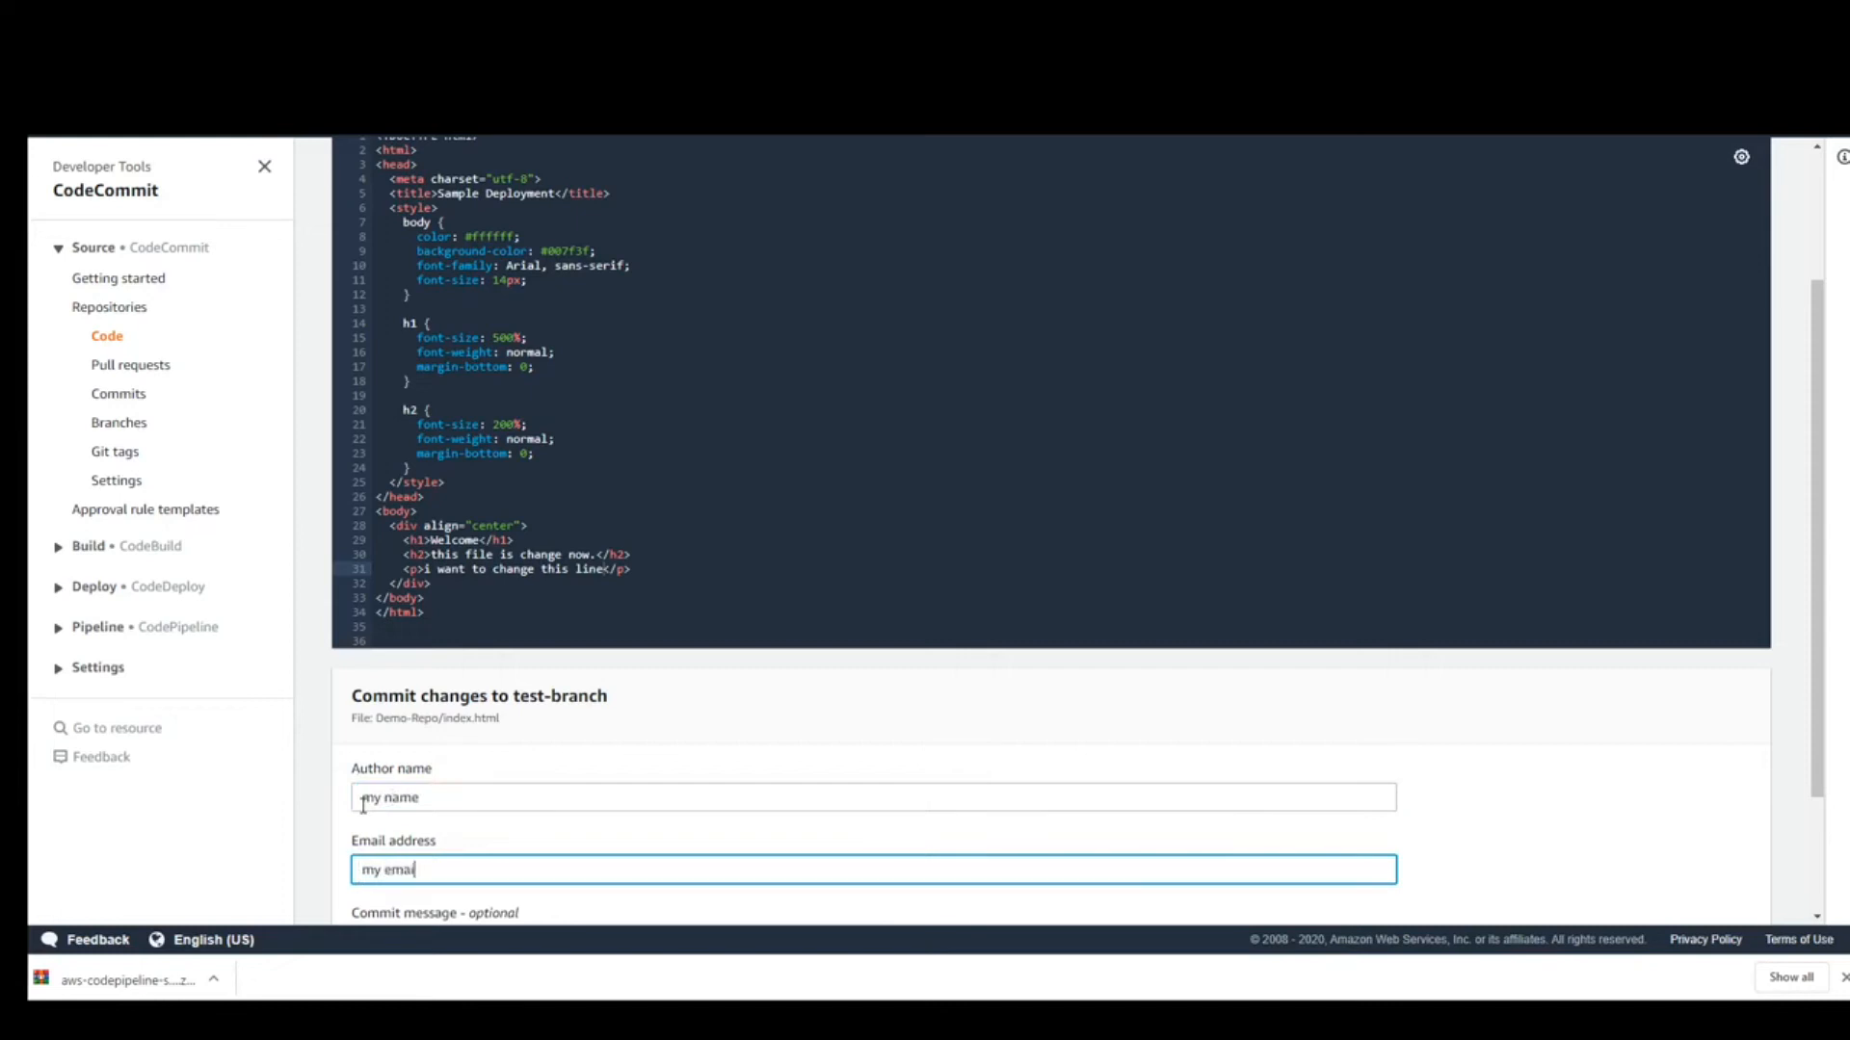
text(l)
key(Tab)
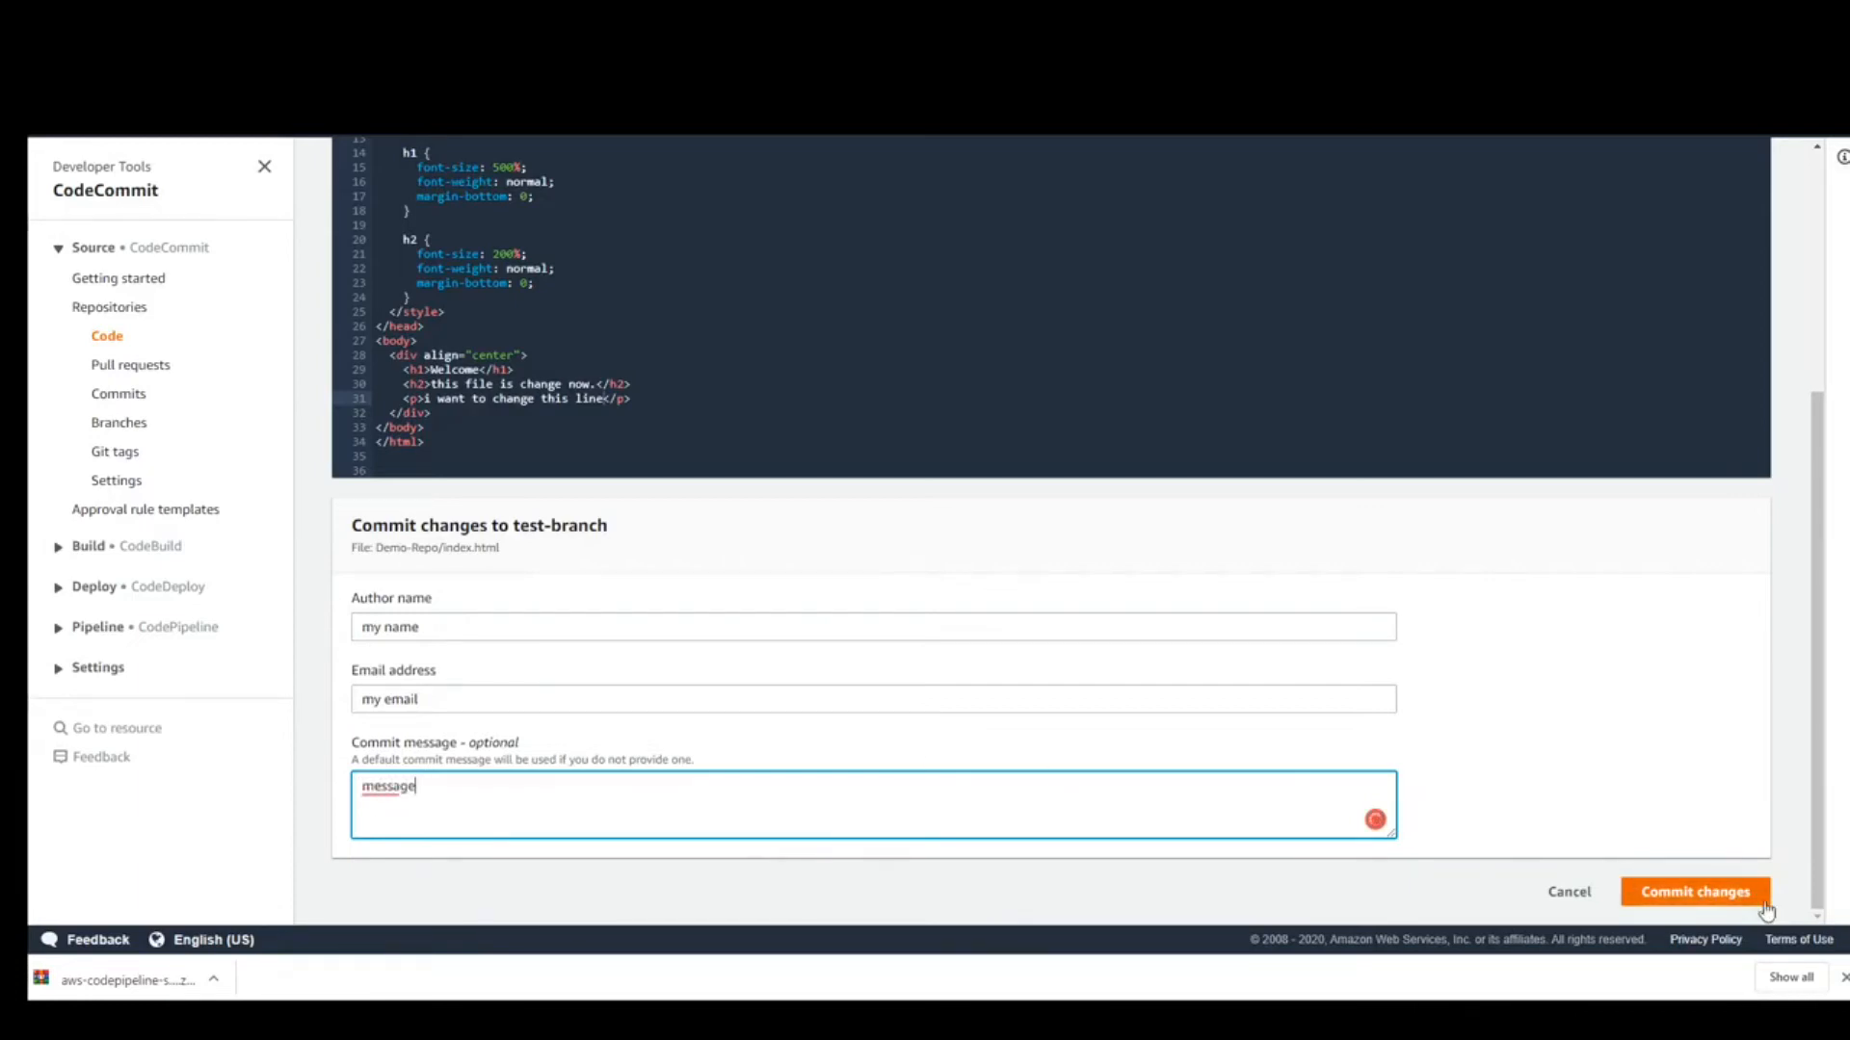
click(1734, 897)
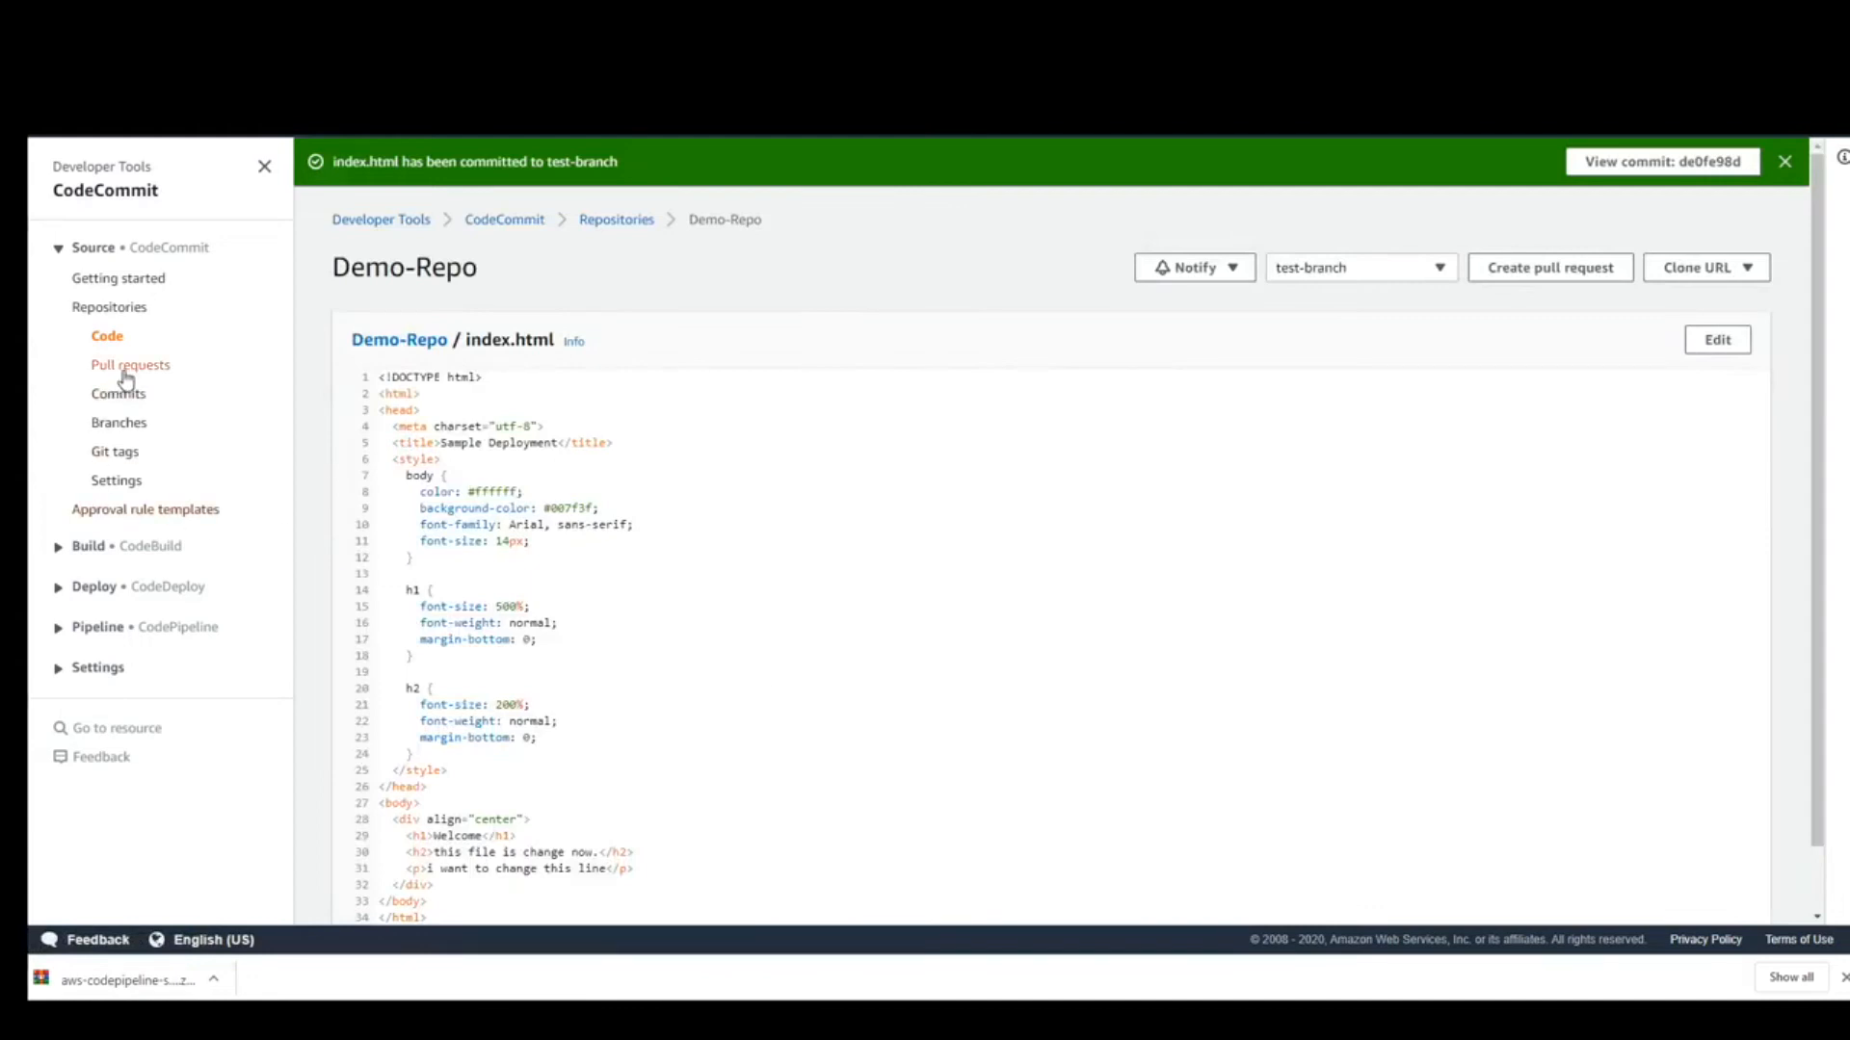
- Open the pull request "my request" and review its index.html changes, commits and approvals
click(126, 369)
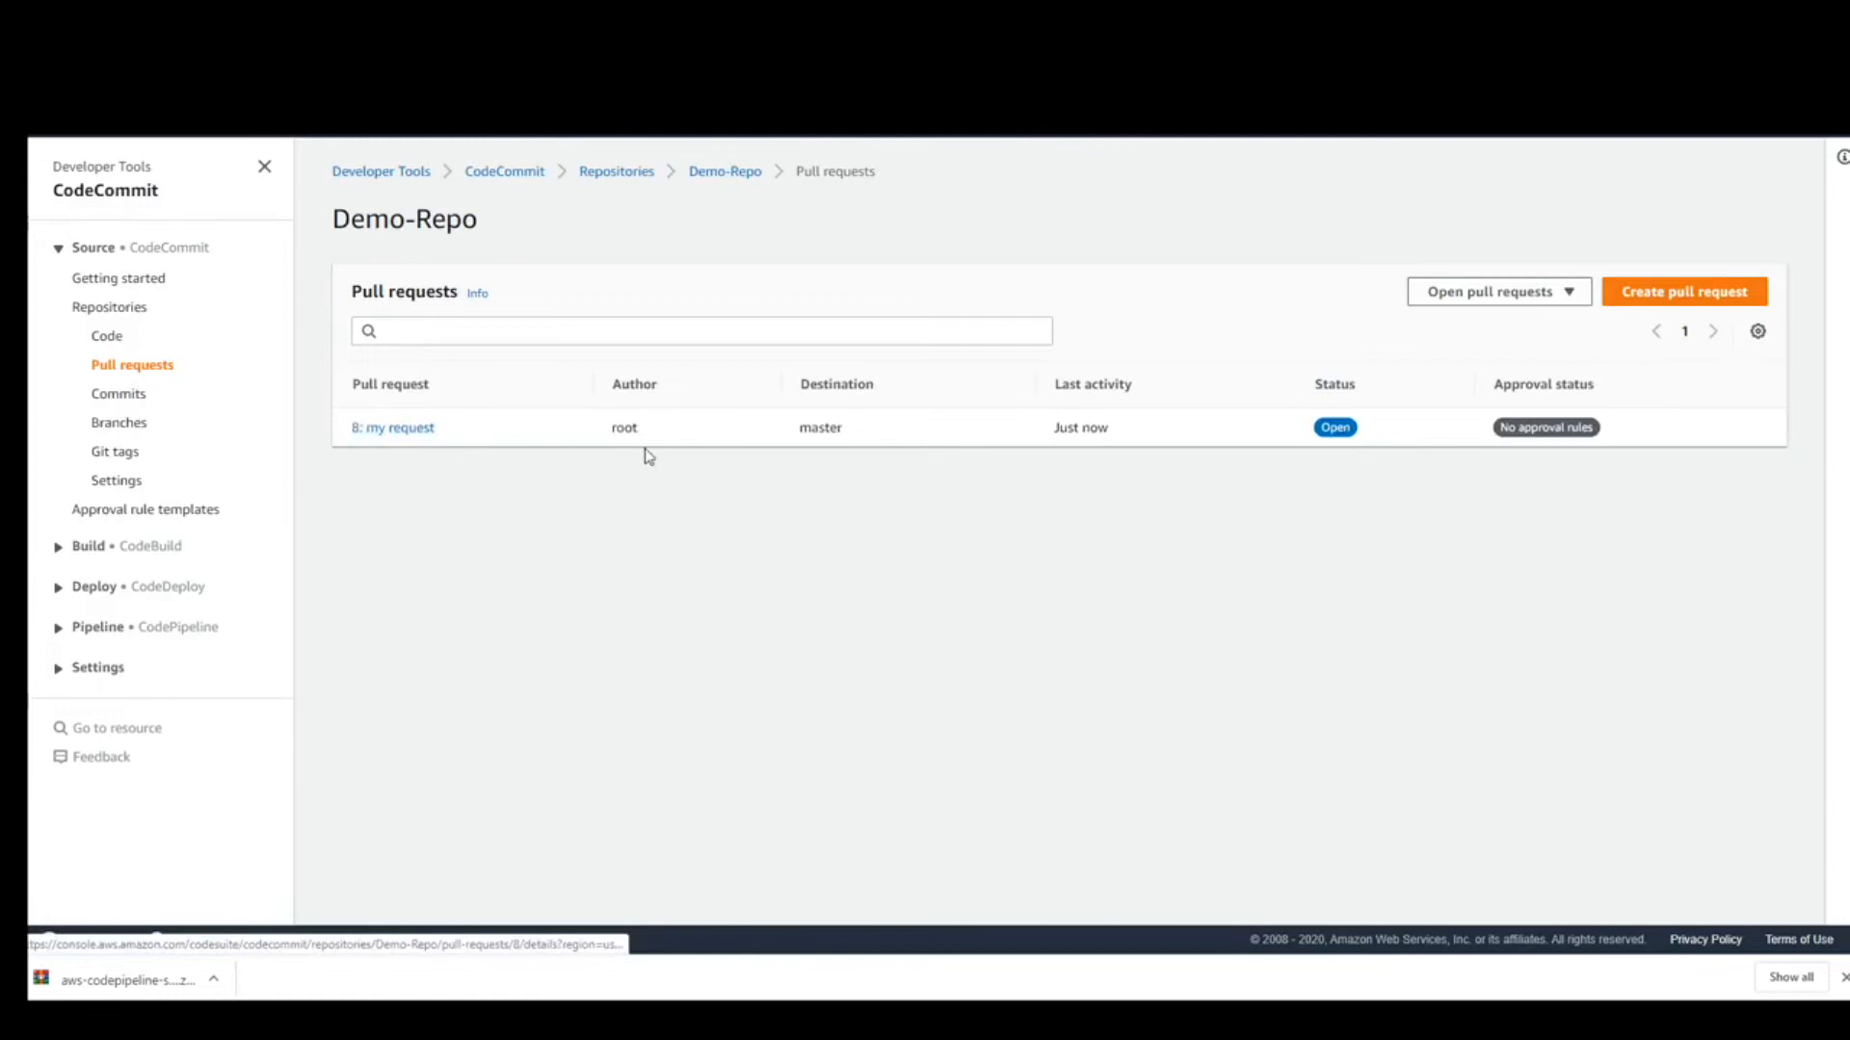
click(401, 430)
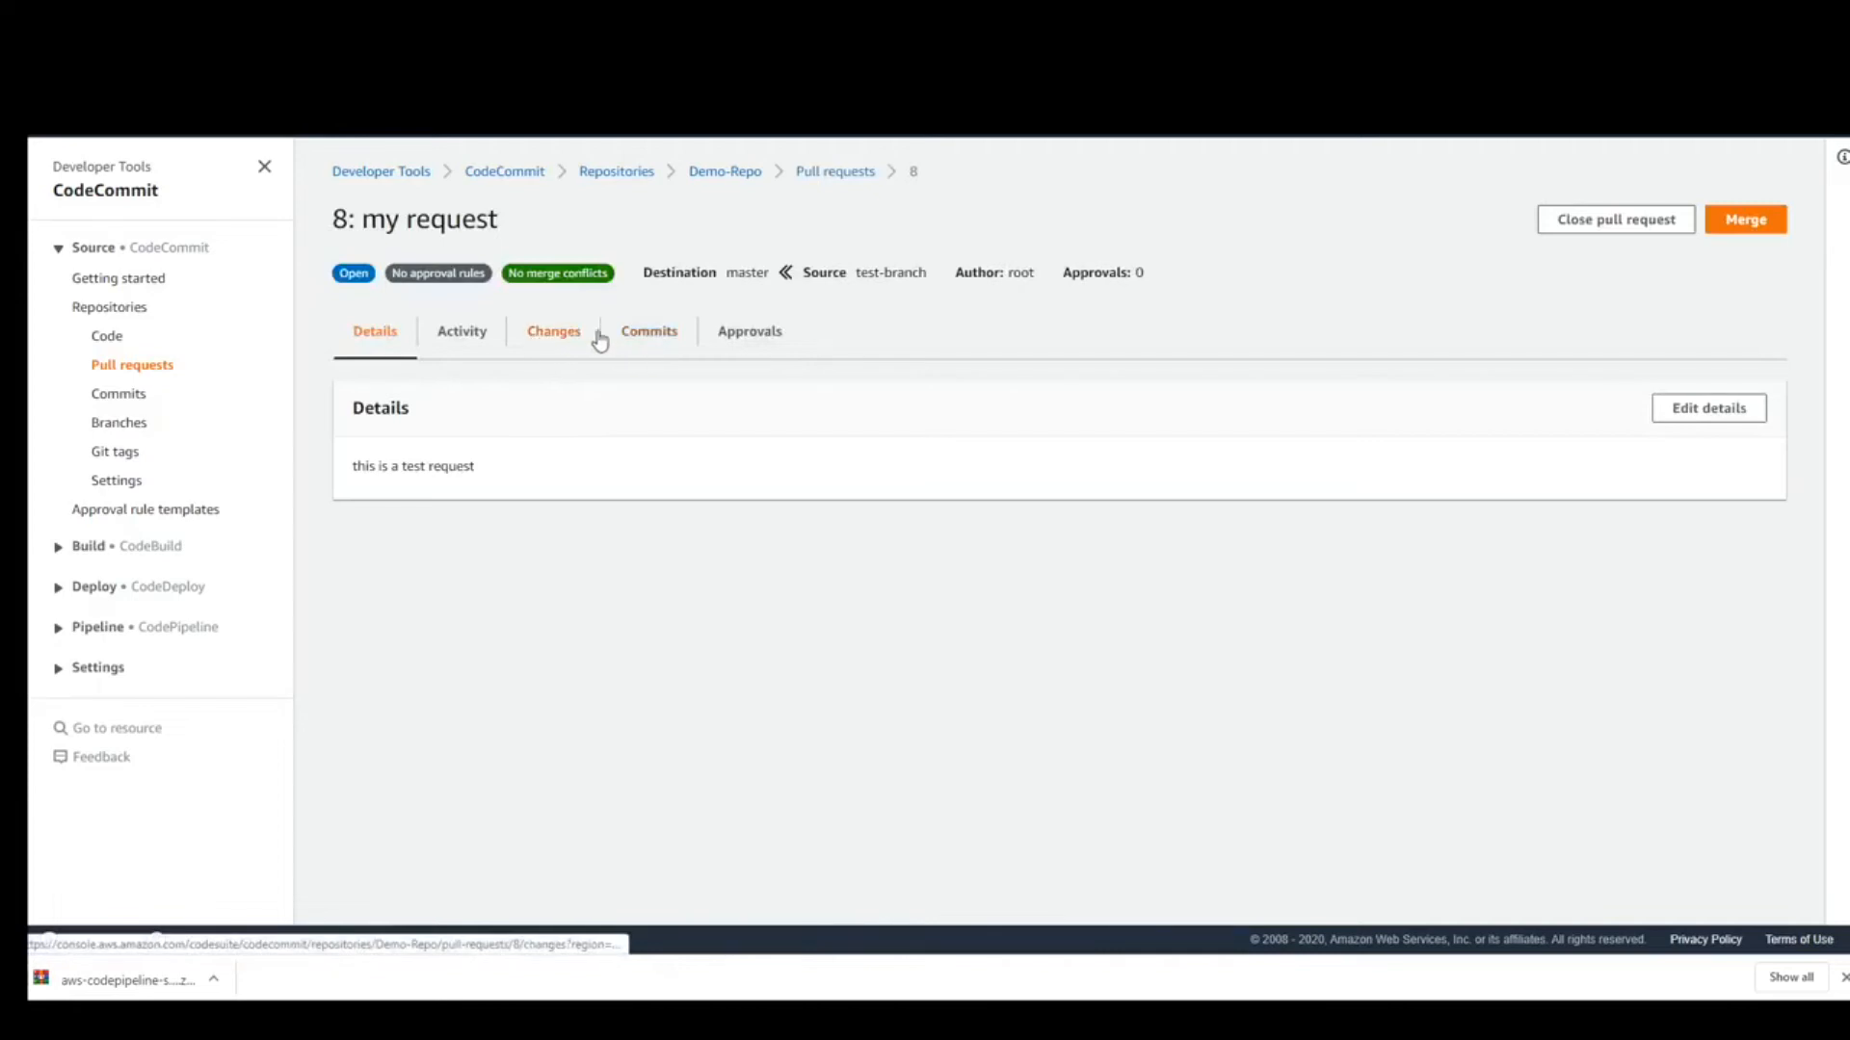
click(574, 339)
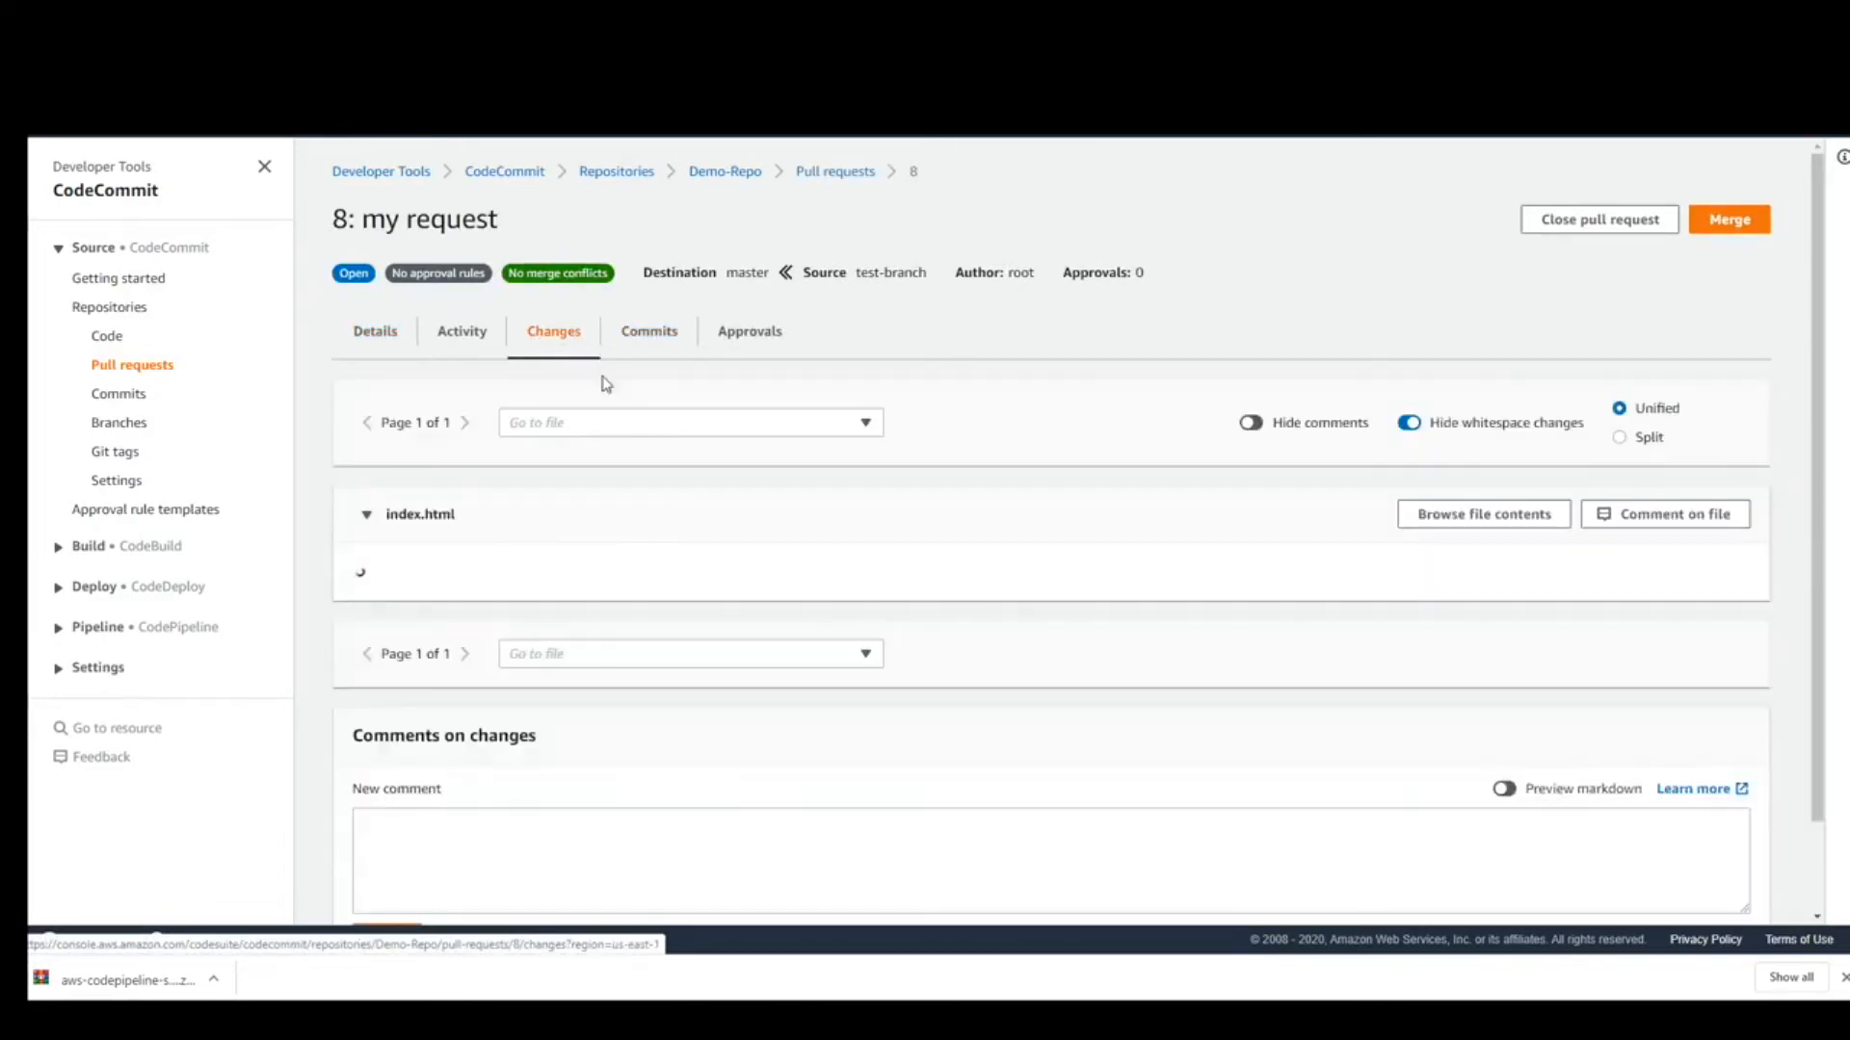
scroll(602, 462, down, 1)
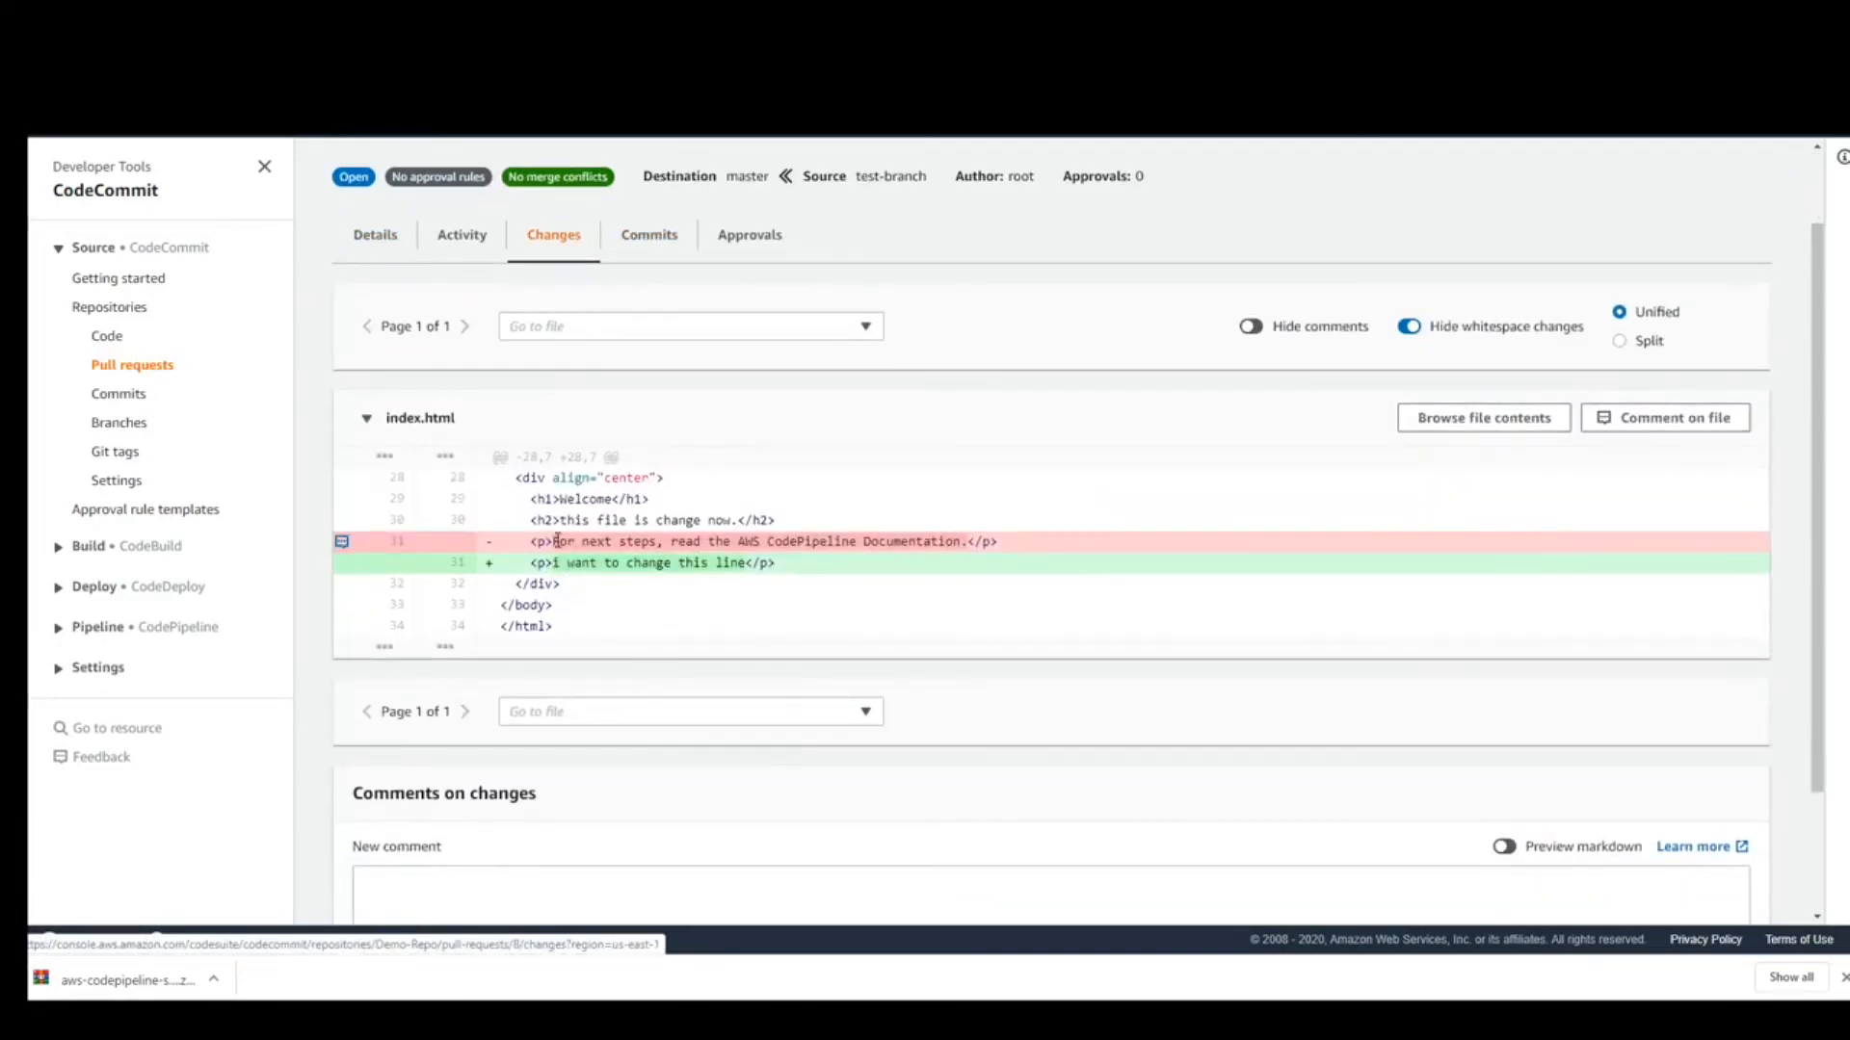
drag(526, 559, 788, 568)
drag(536, 542, 983, 542)
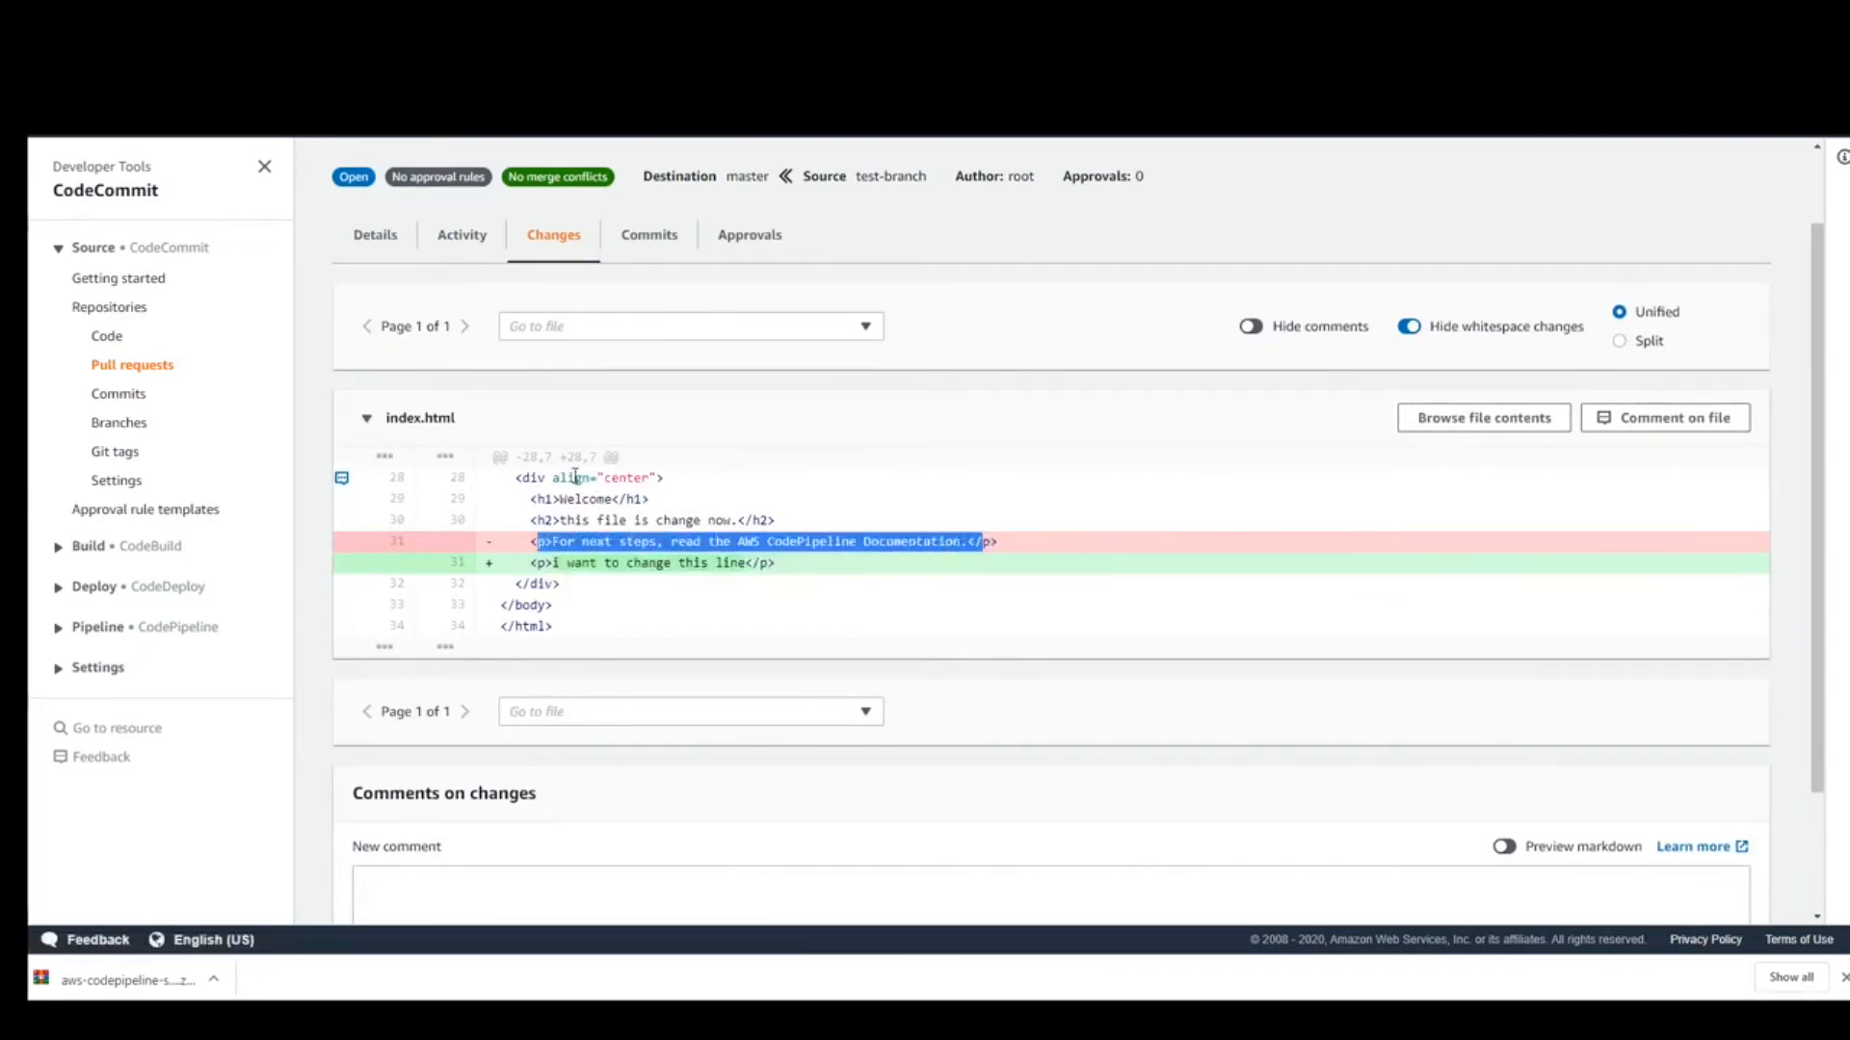
click(661, 239)
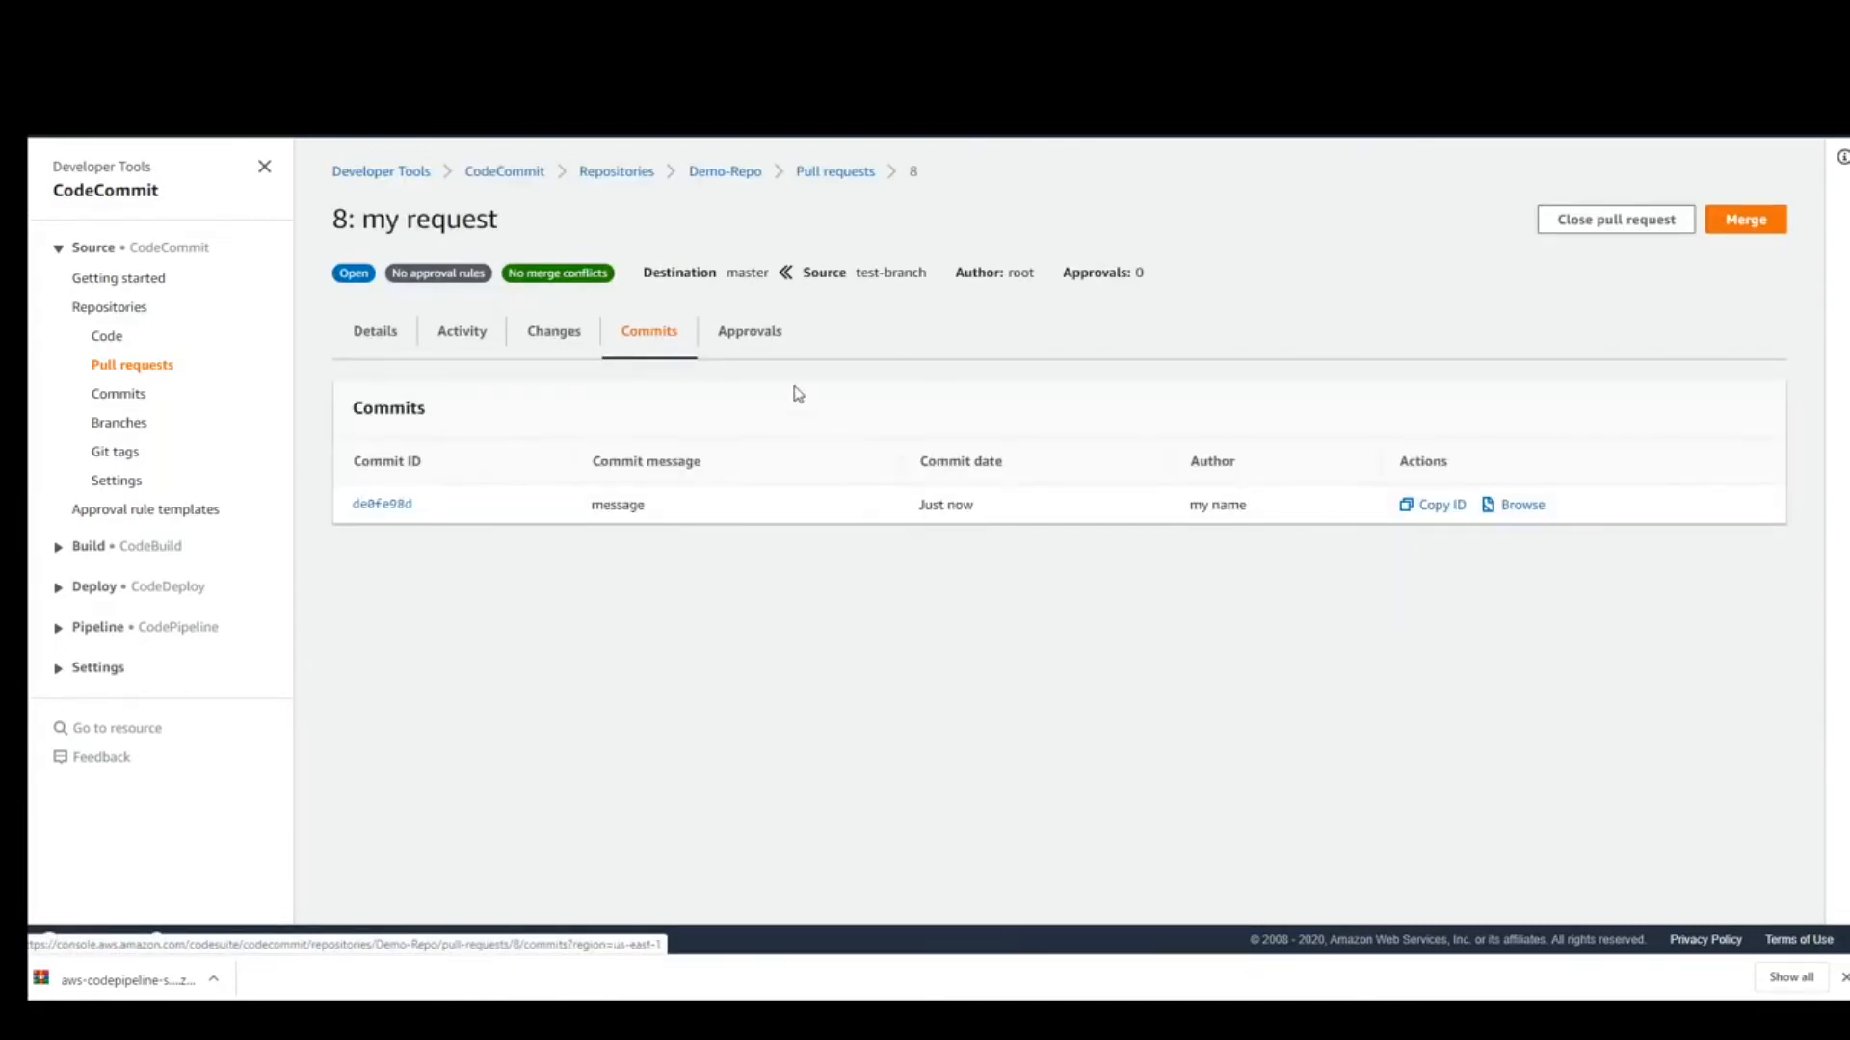
click(761, 339)
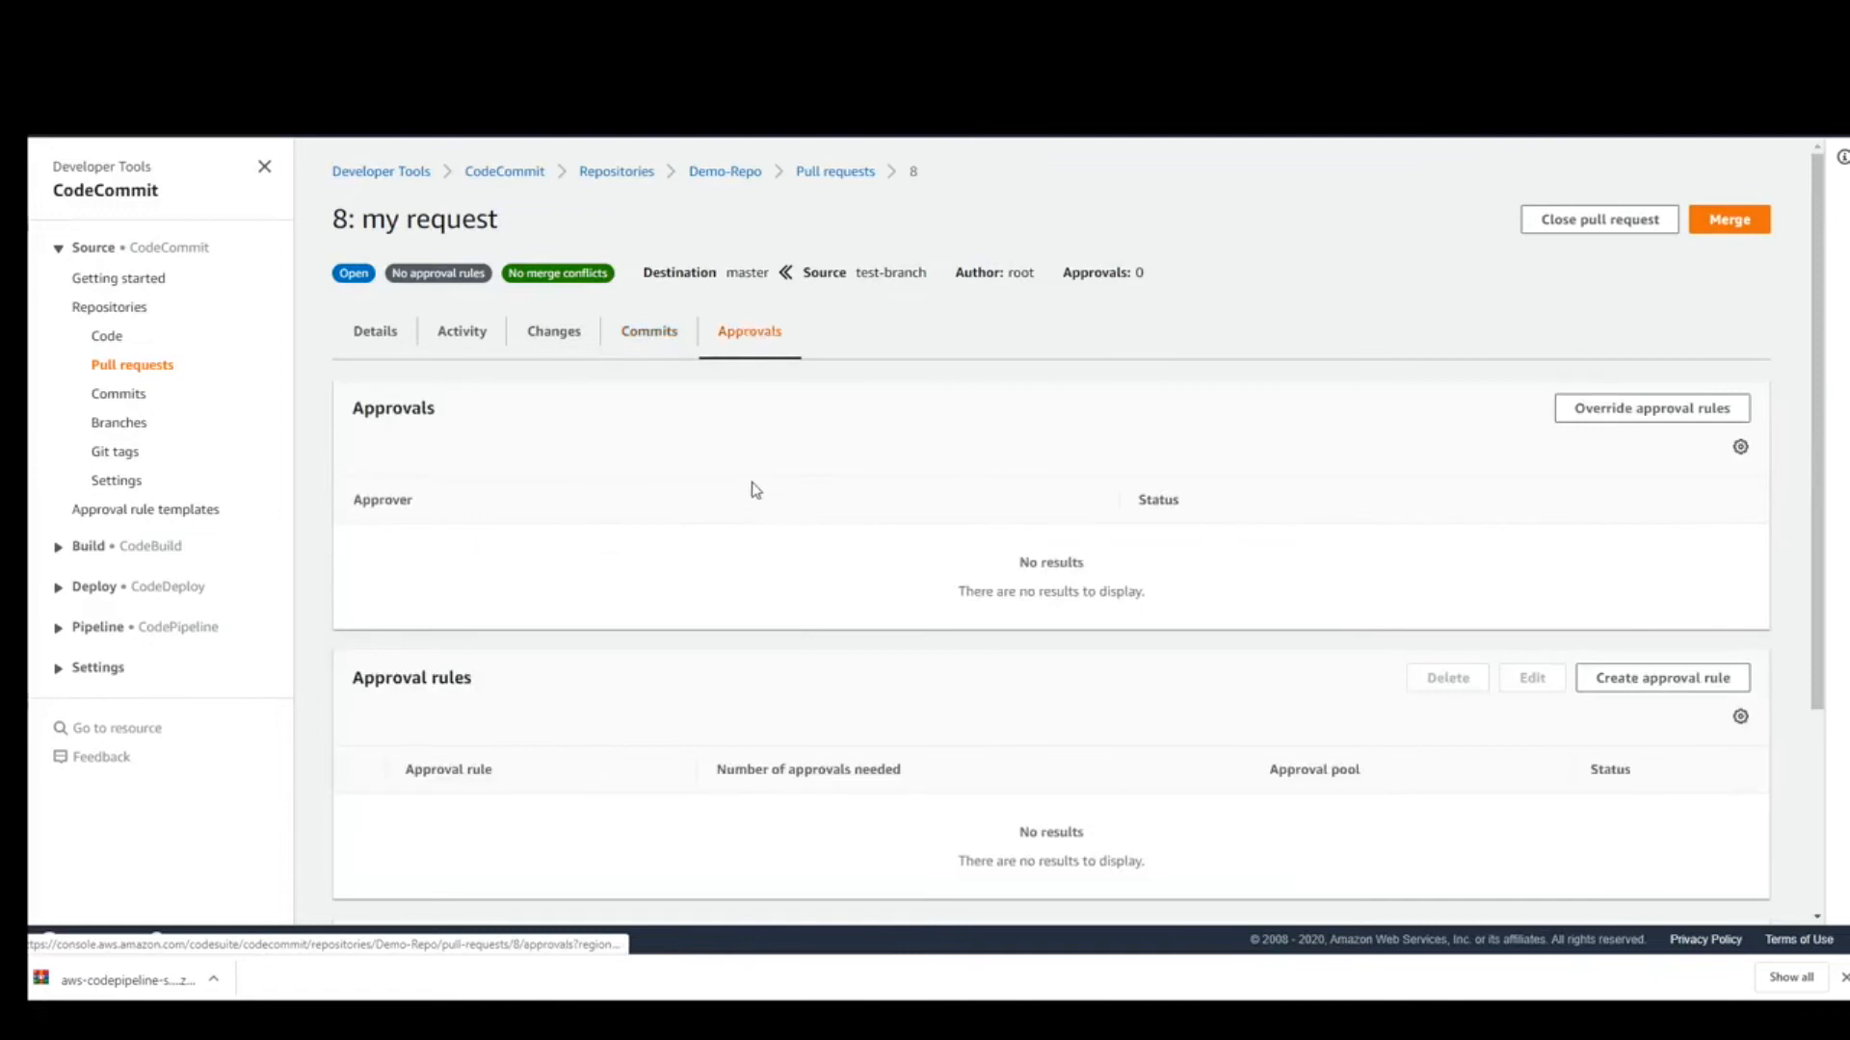
- Switch to the CodeCommit user guide and read the steps for adding an approval rule to a pull request
click(539, 29)
scroll(685, 583, down, 7)
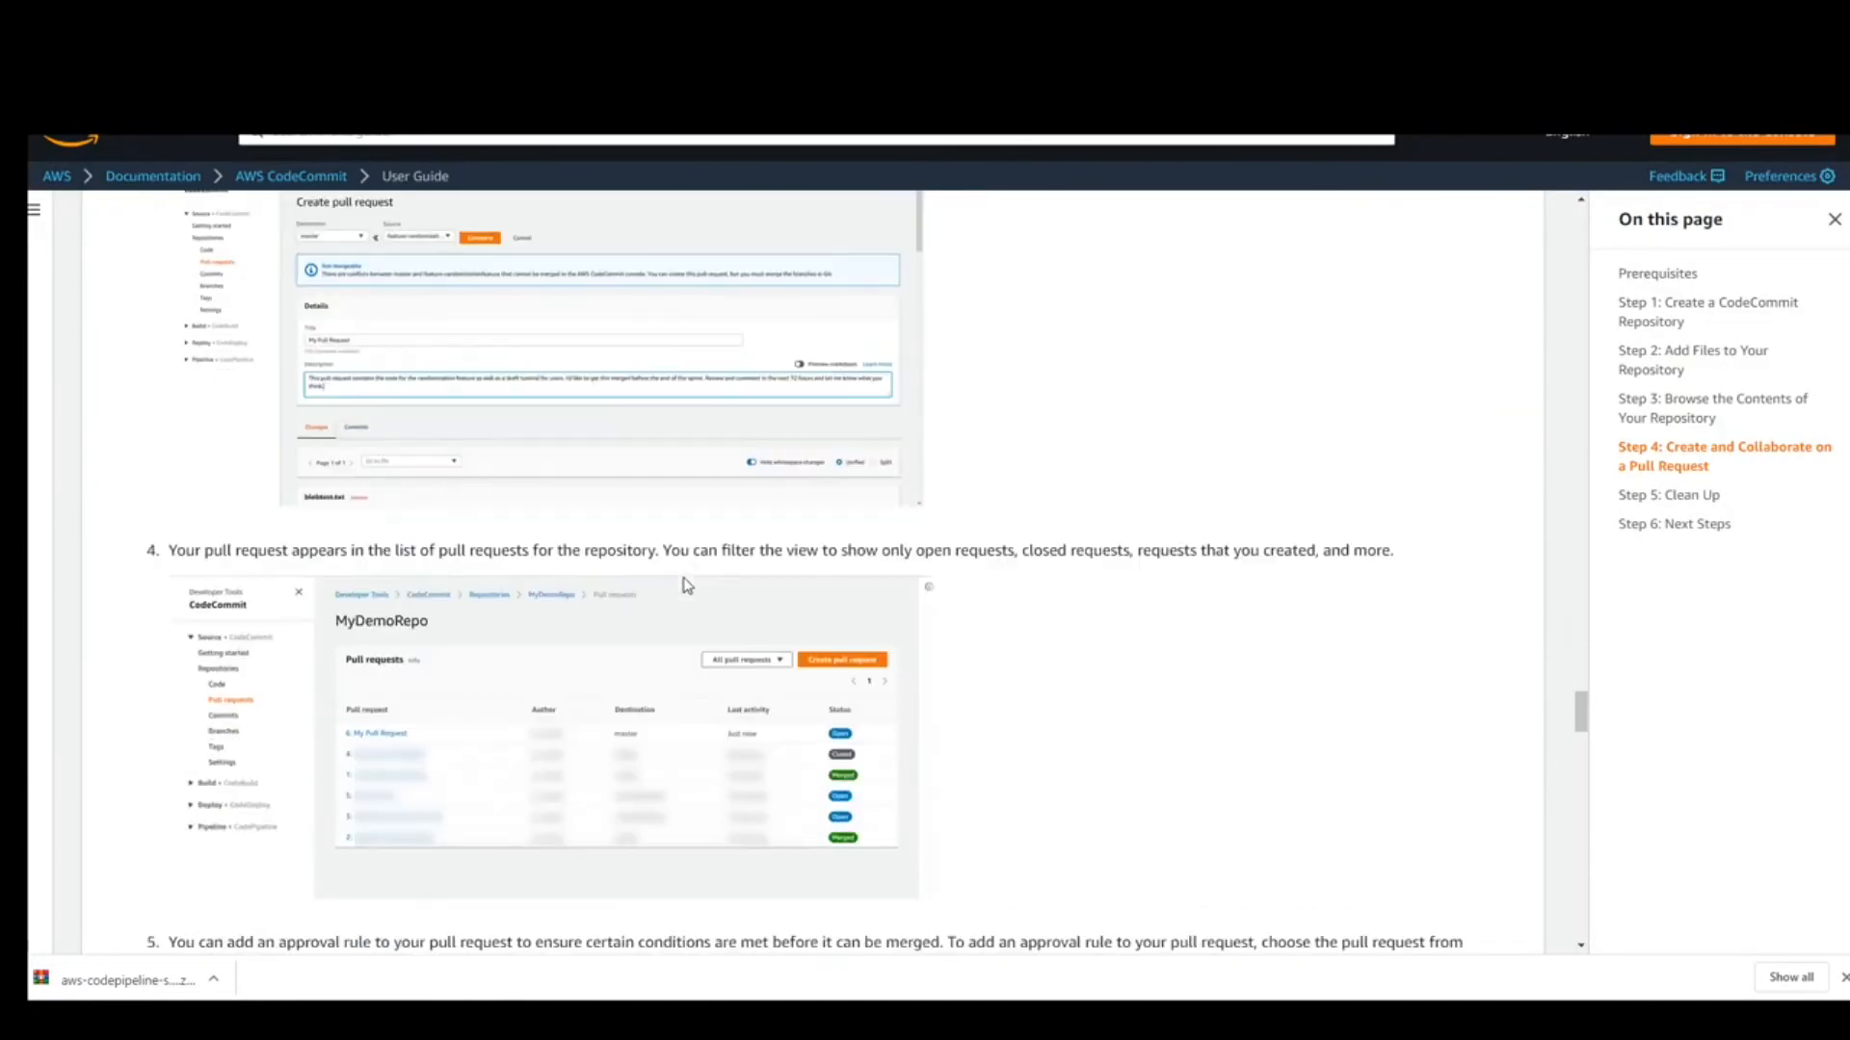
scroll(685, 583, down, 7)
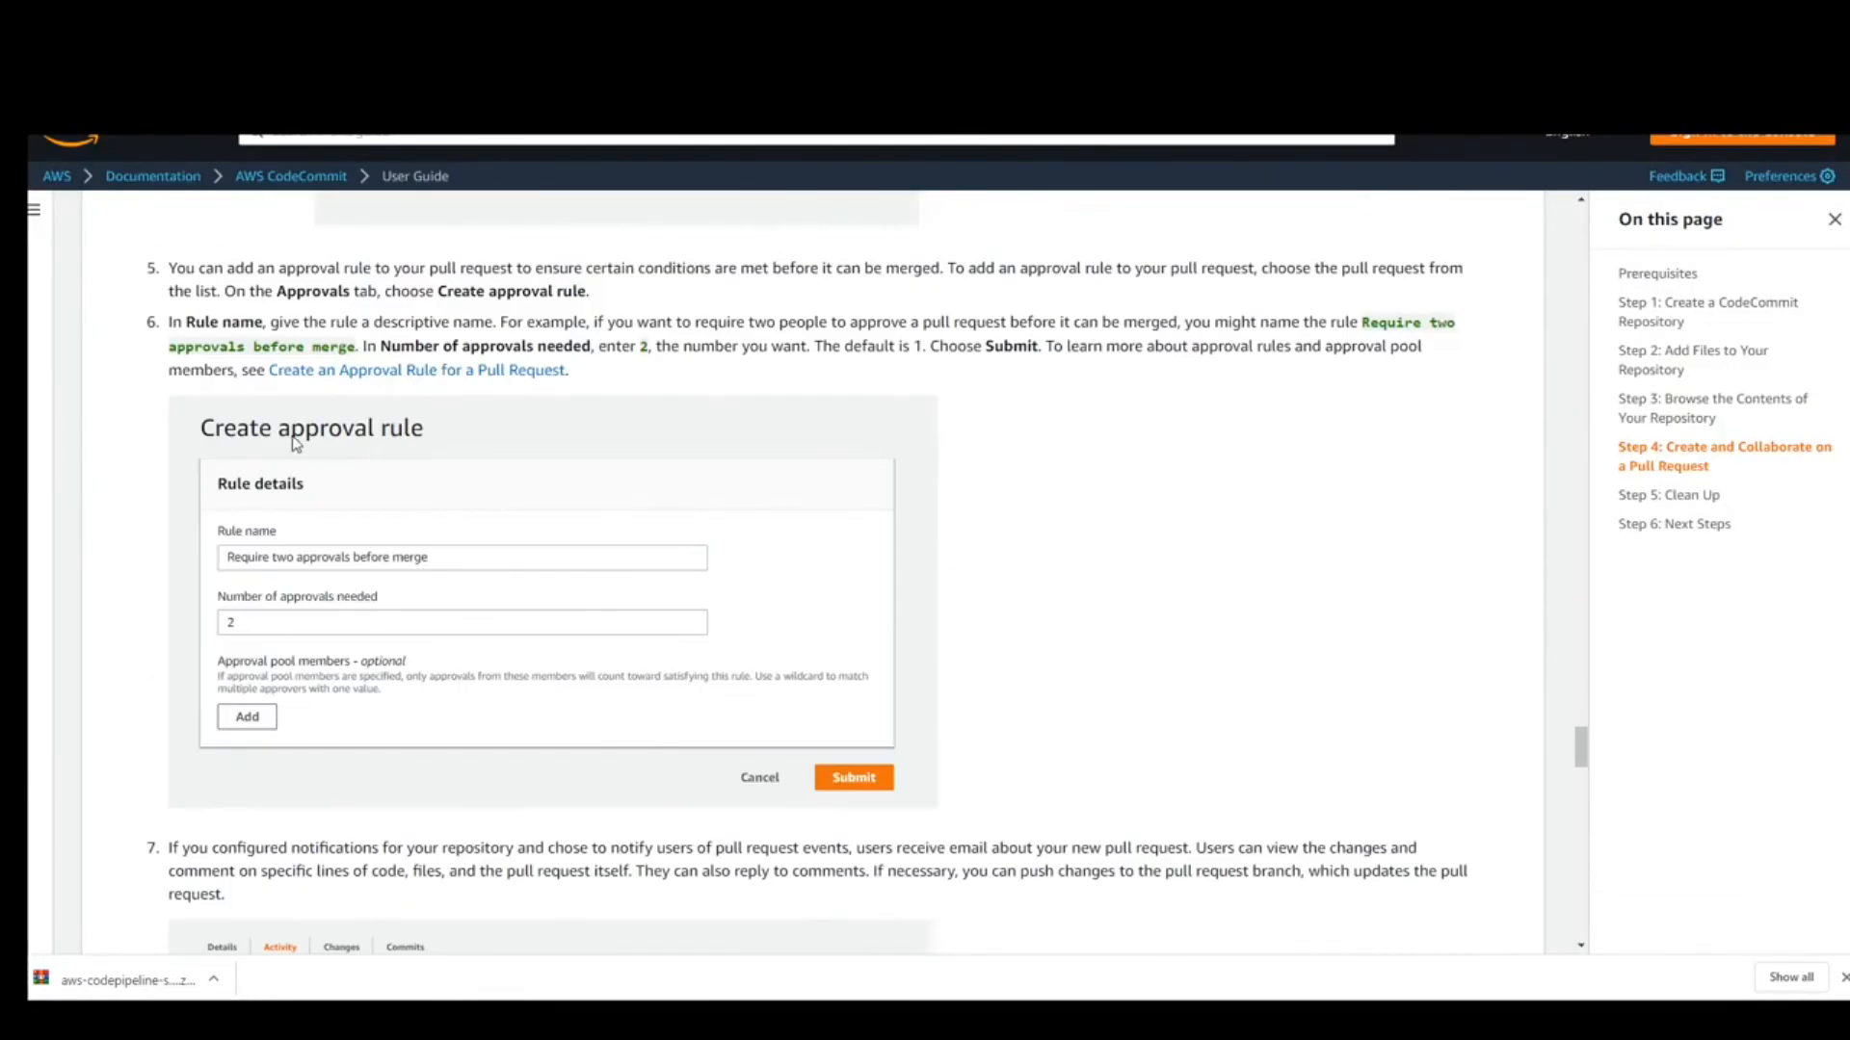
scroll(296, 445, down, 2)
scroll(385, 520, up, 3)
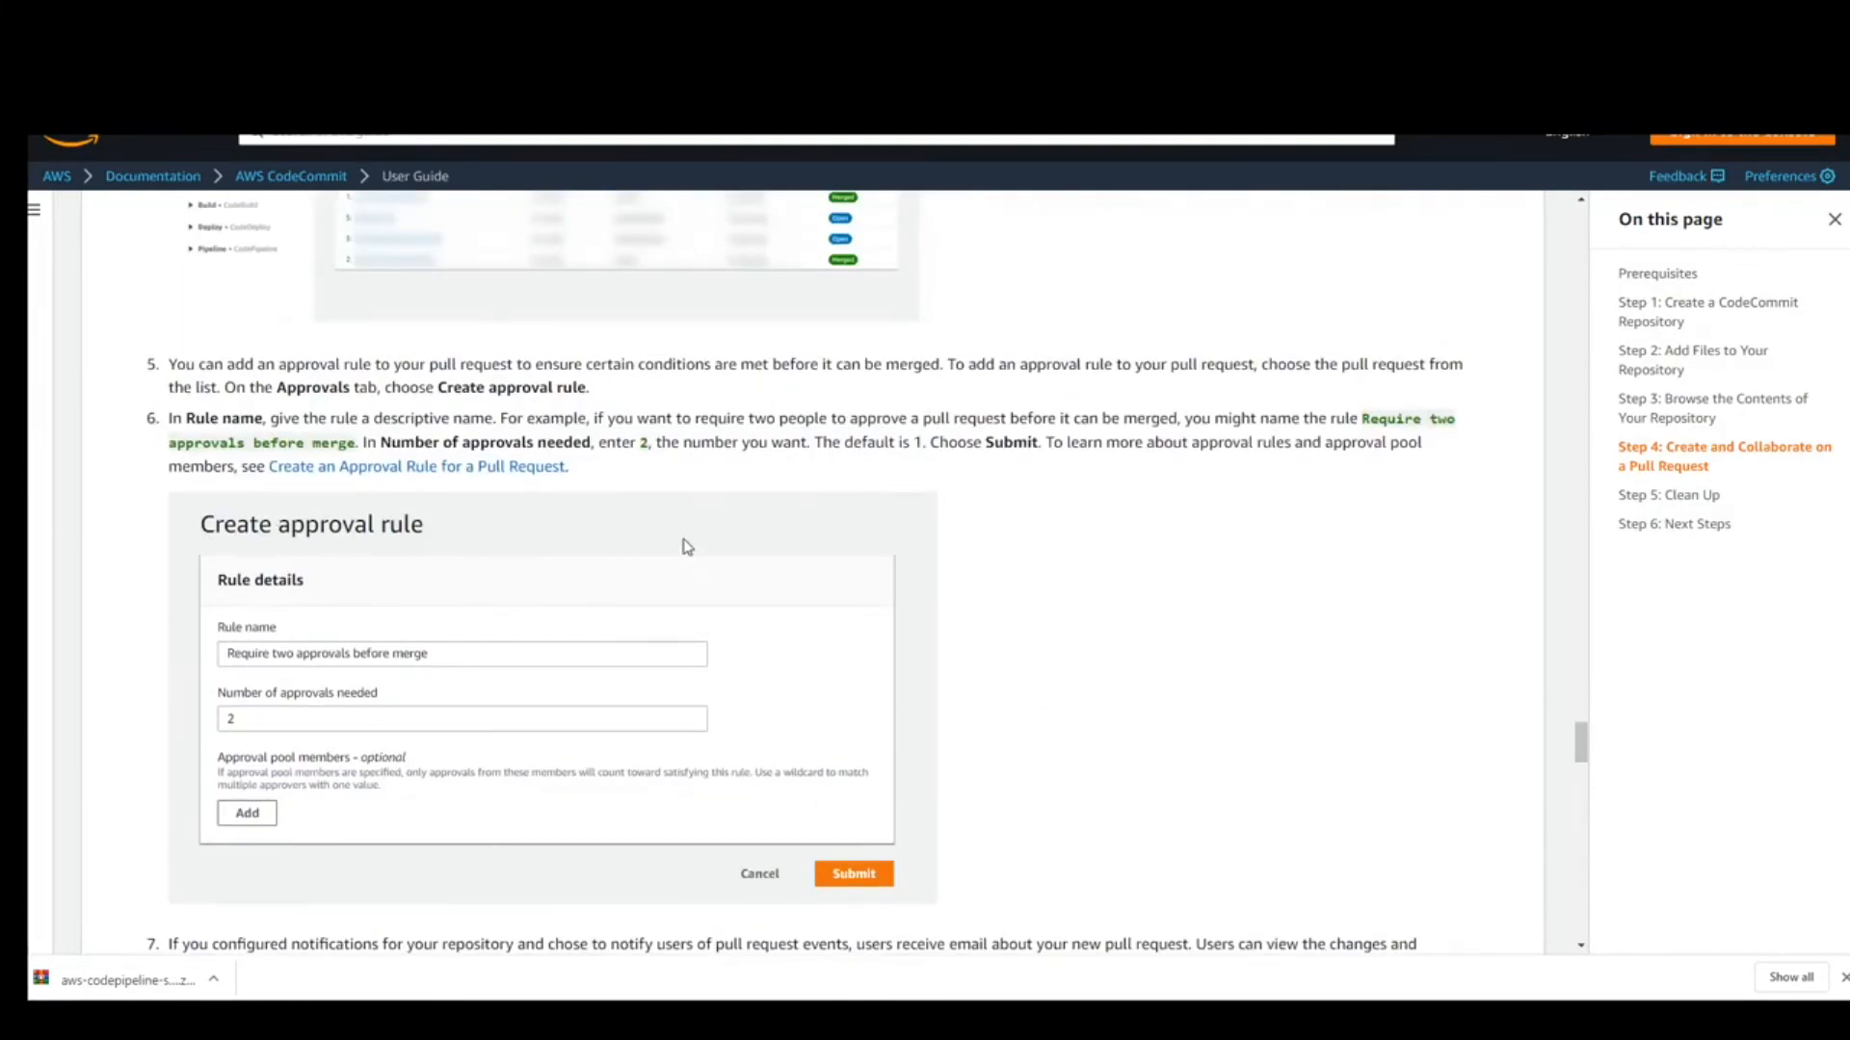
- Back in the CodeCommit console, create an approval rule template named "need 2 approval for merge" with description "this is important for merge"
key(ctrl+Tab)
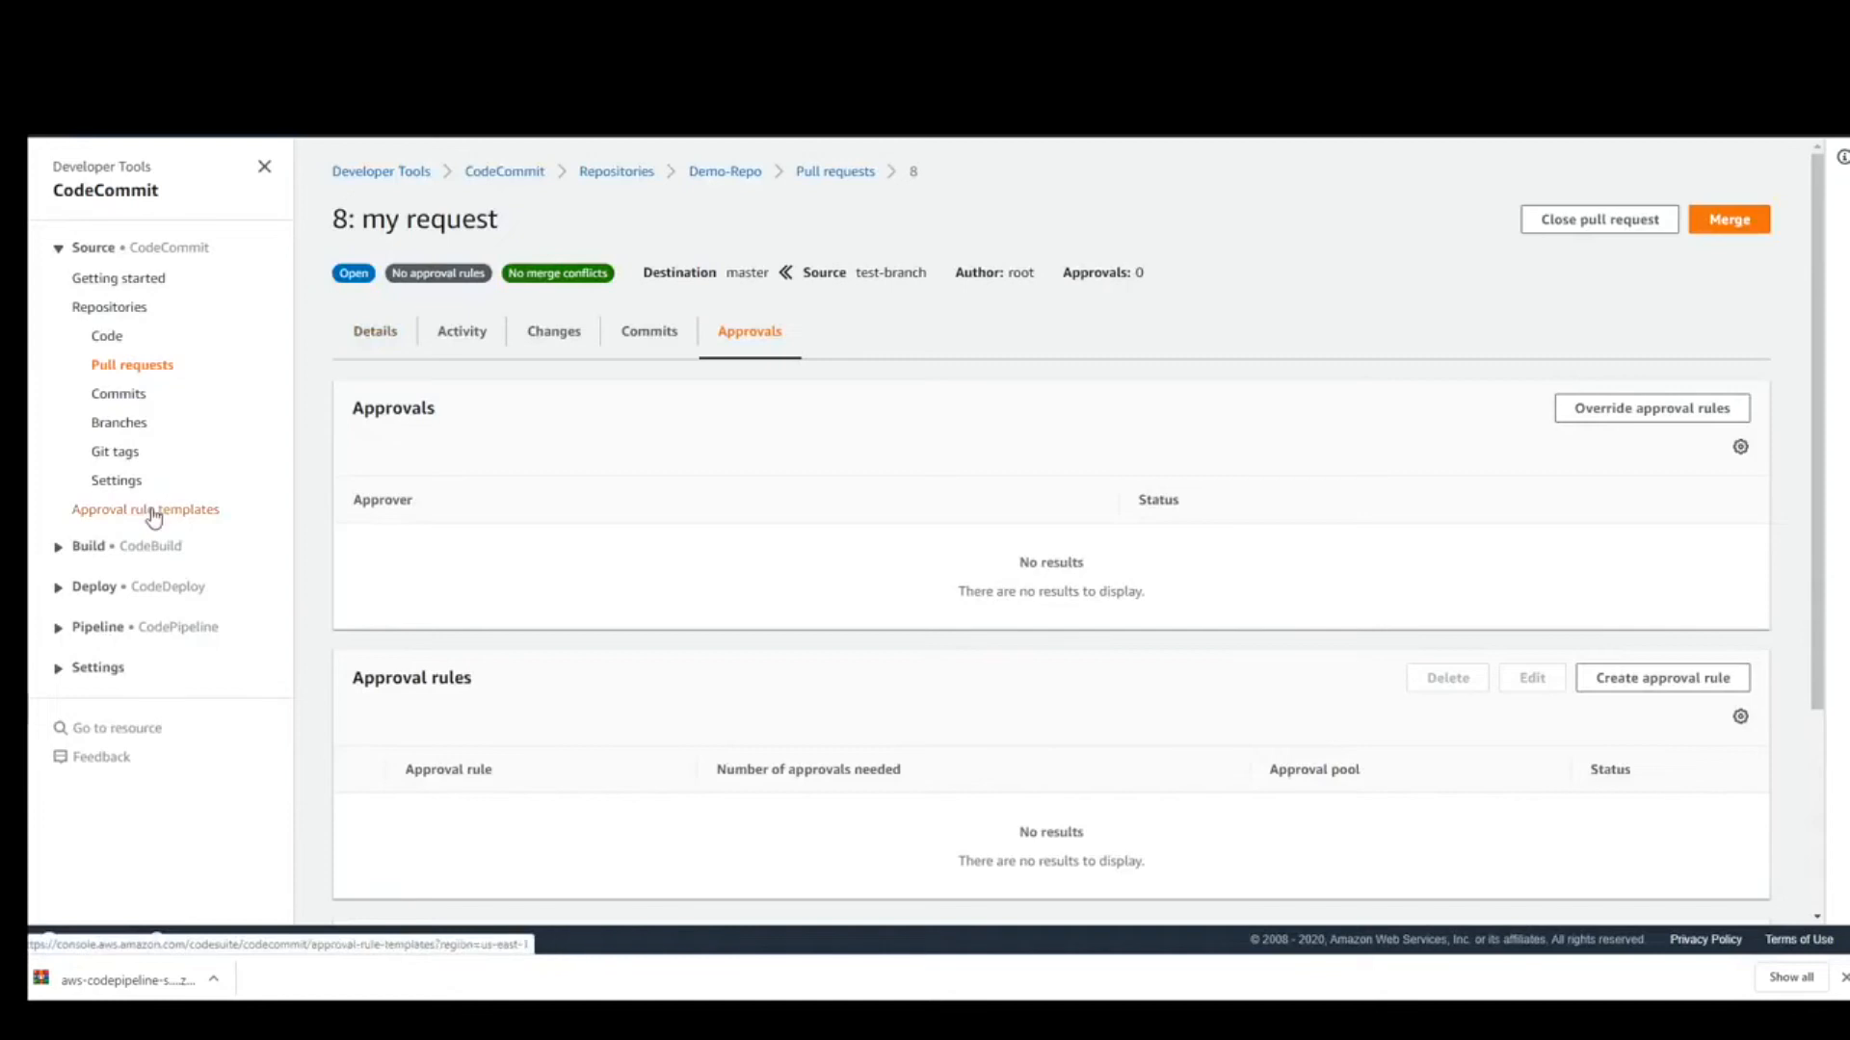
click(123, 513)
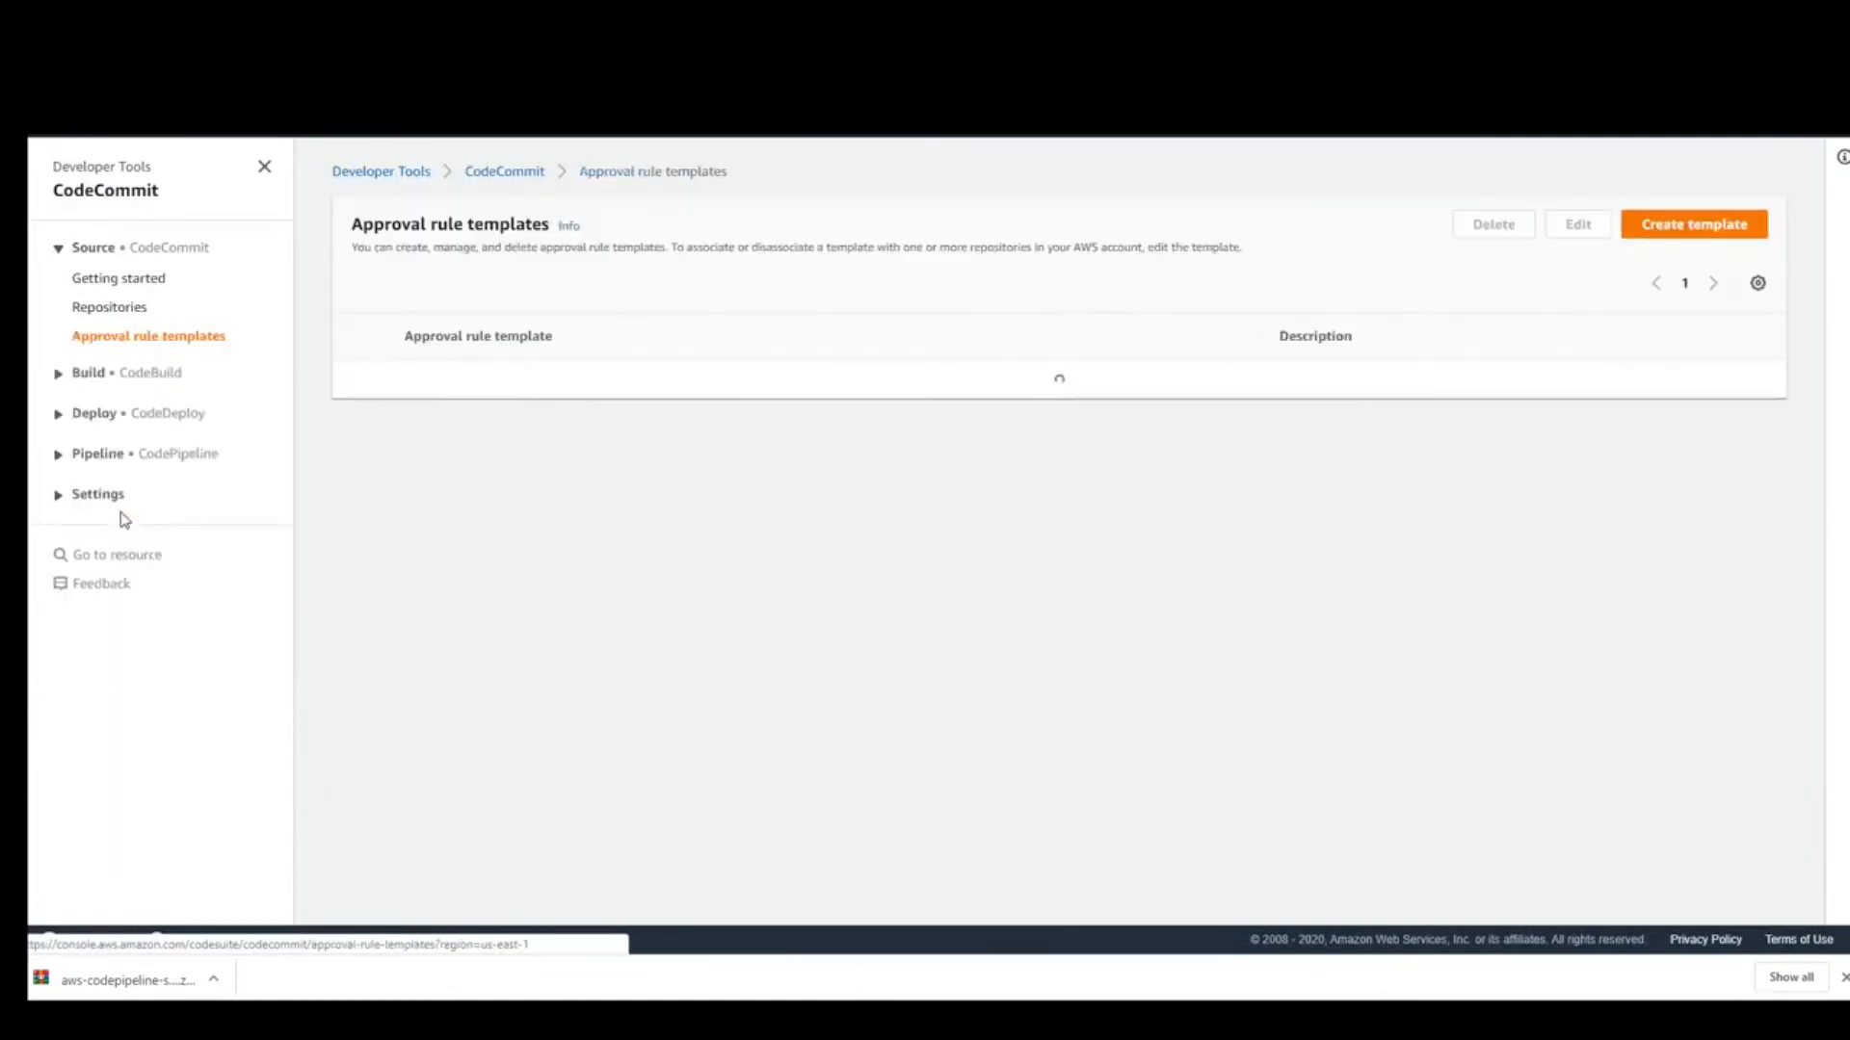
click(1730, 231)
click(456, 364)
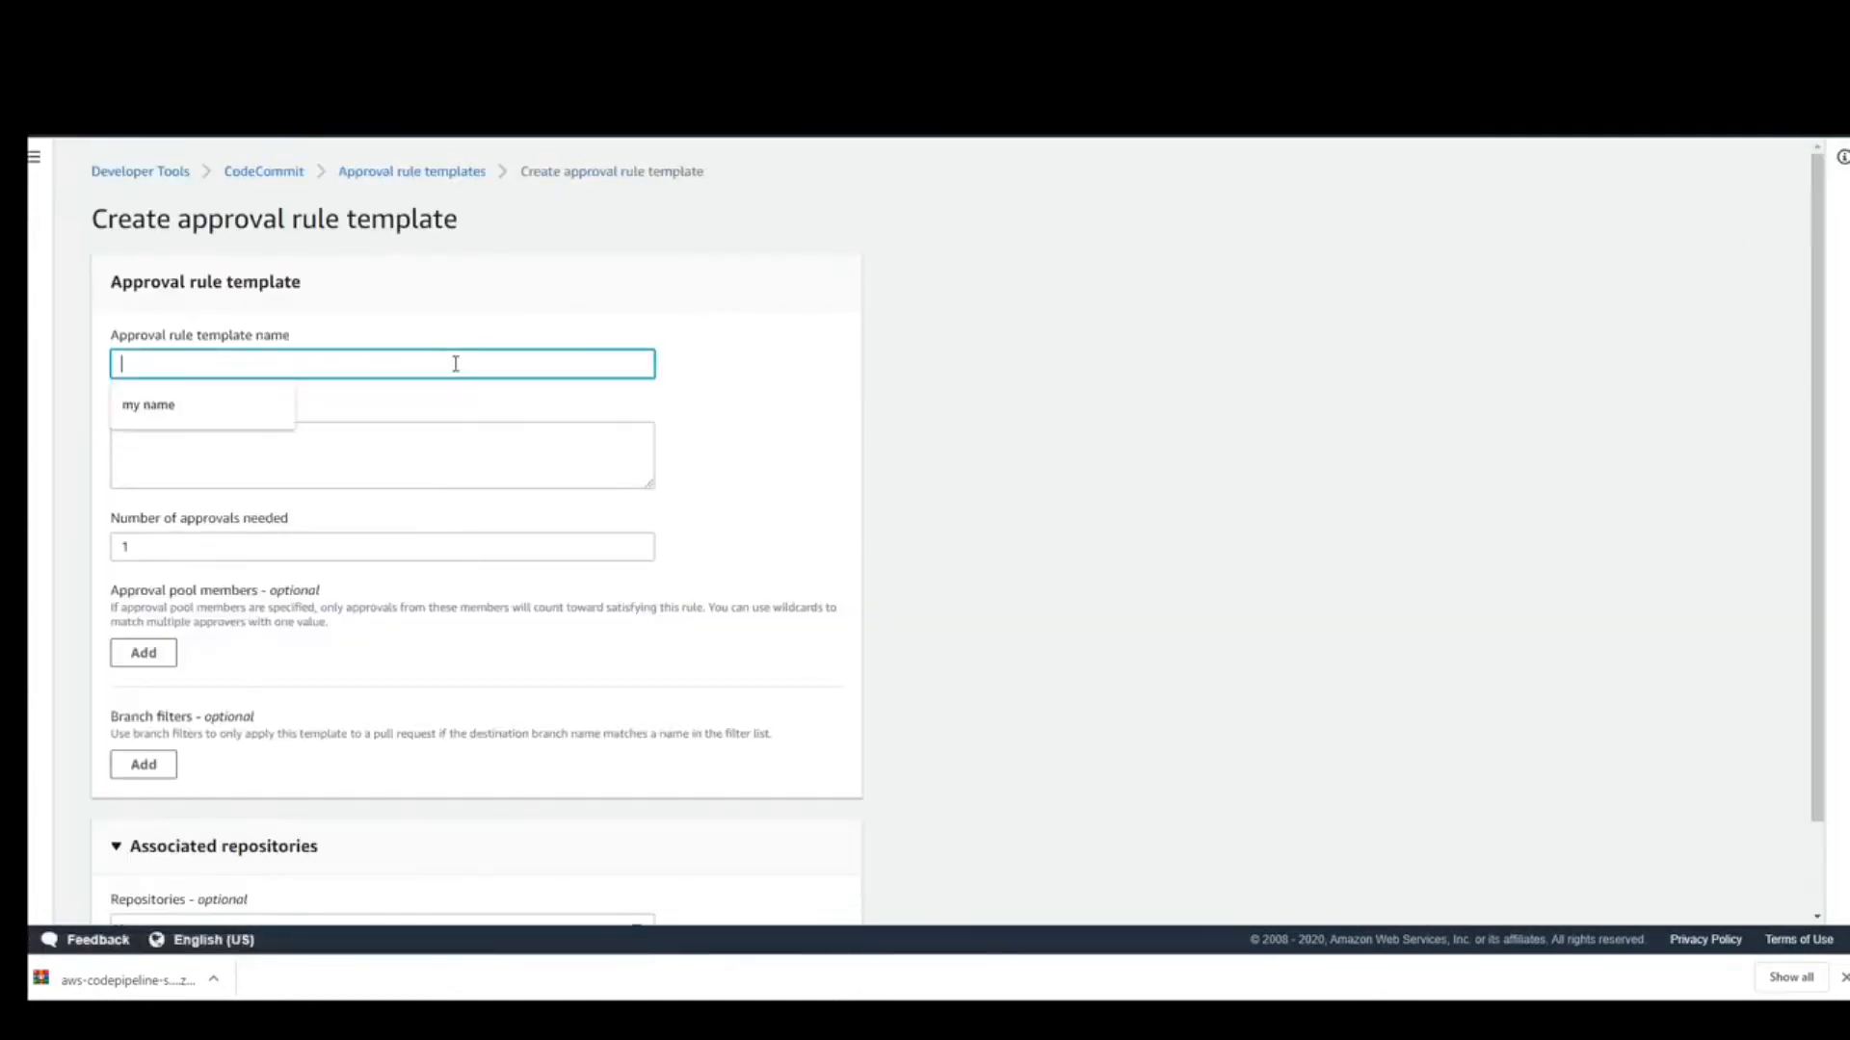
text(need 2 approval)
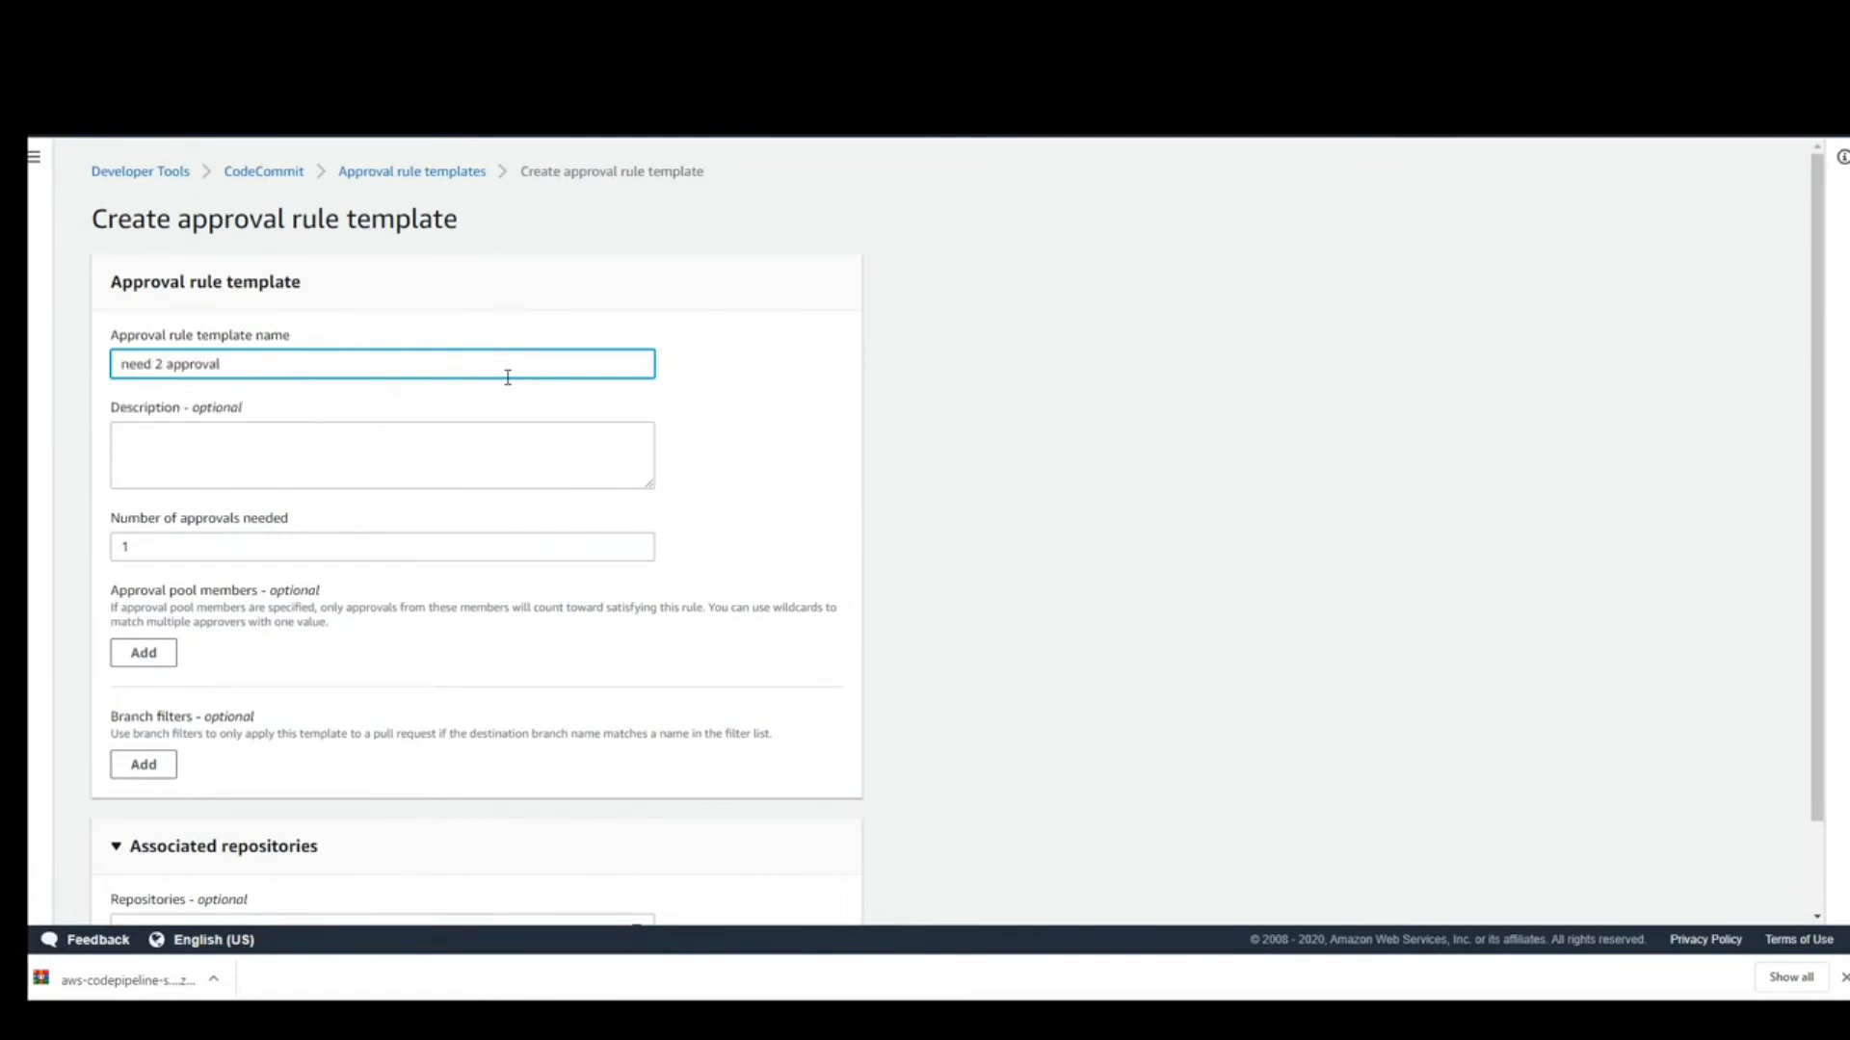
text(for merge)
key(Tab)
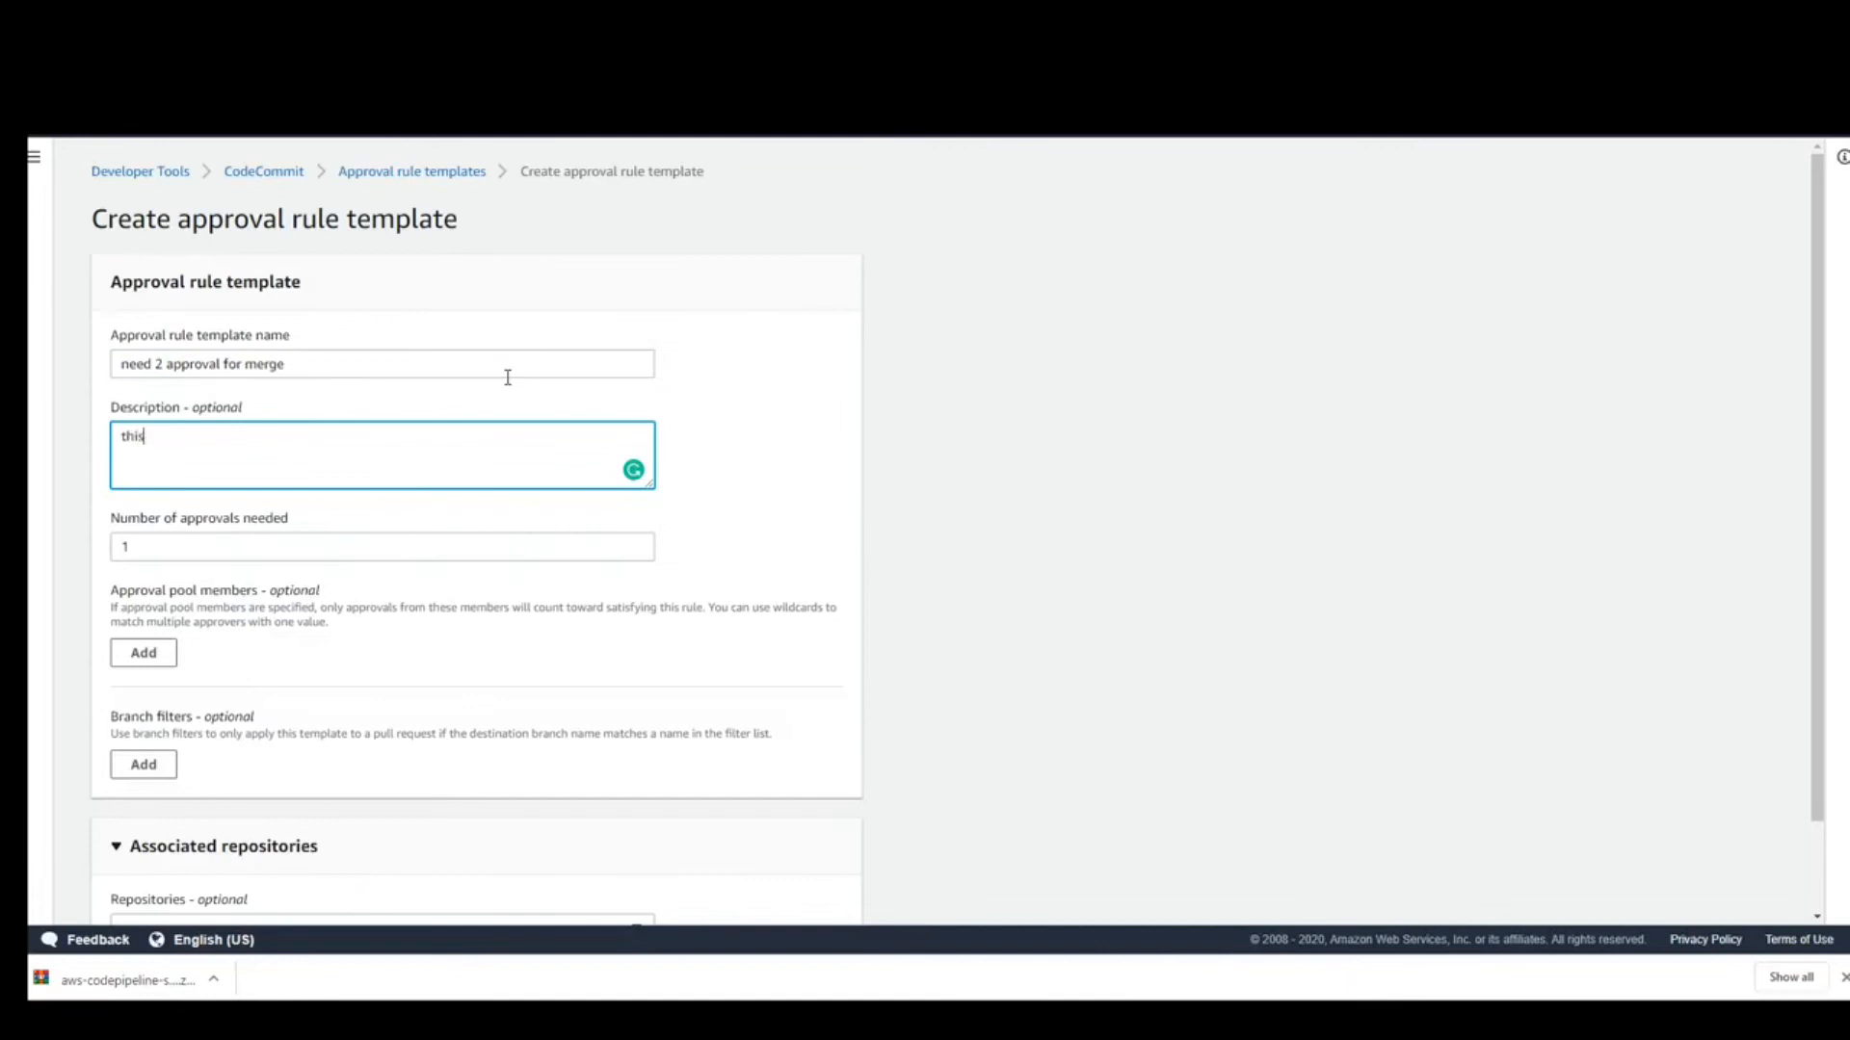
text(this is important fo)
scroll(501, 540, down, 2)
click(820, 891)
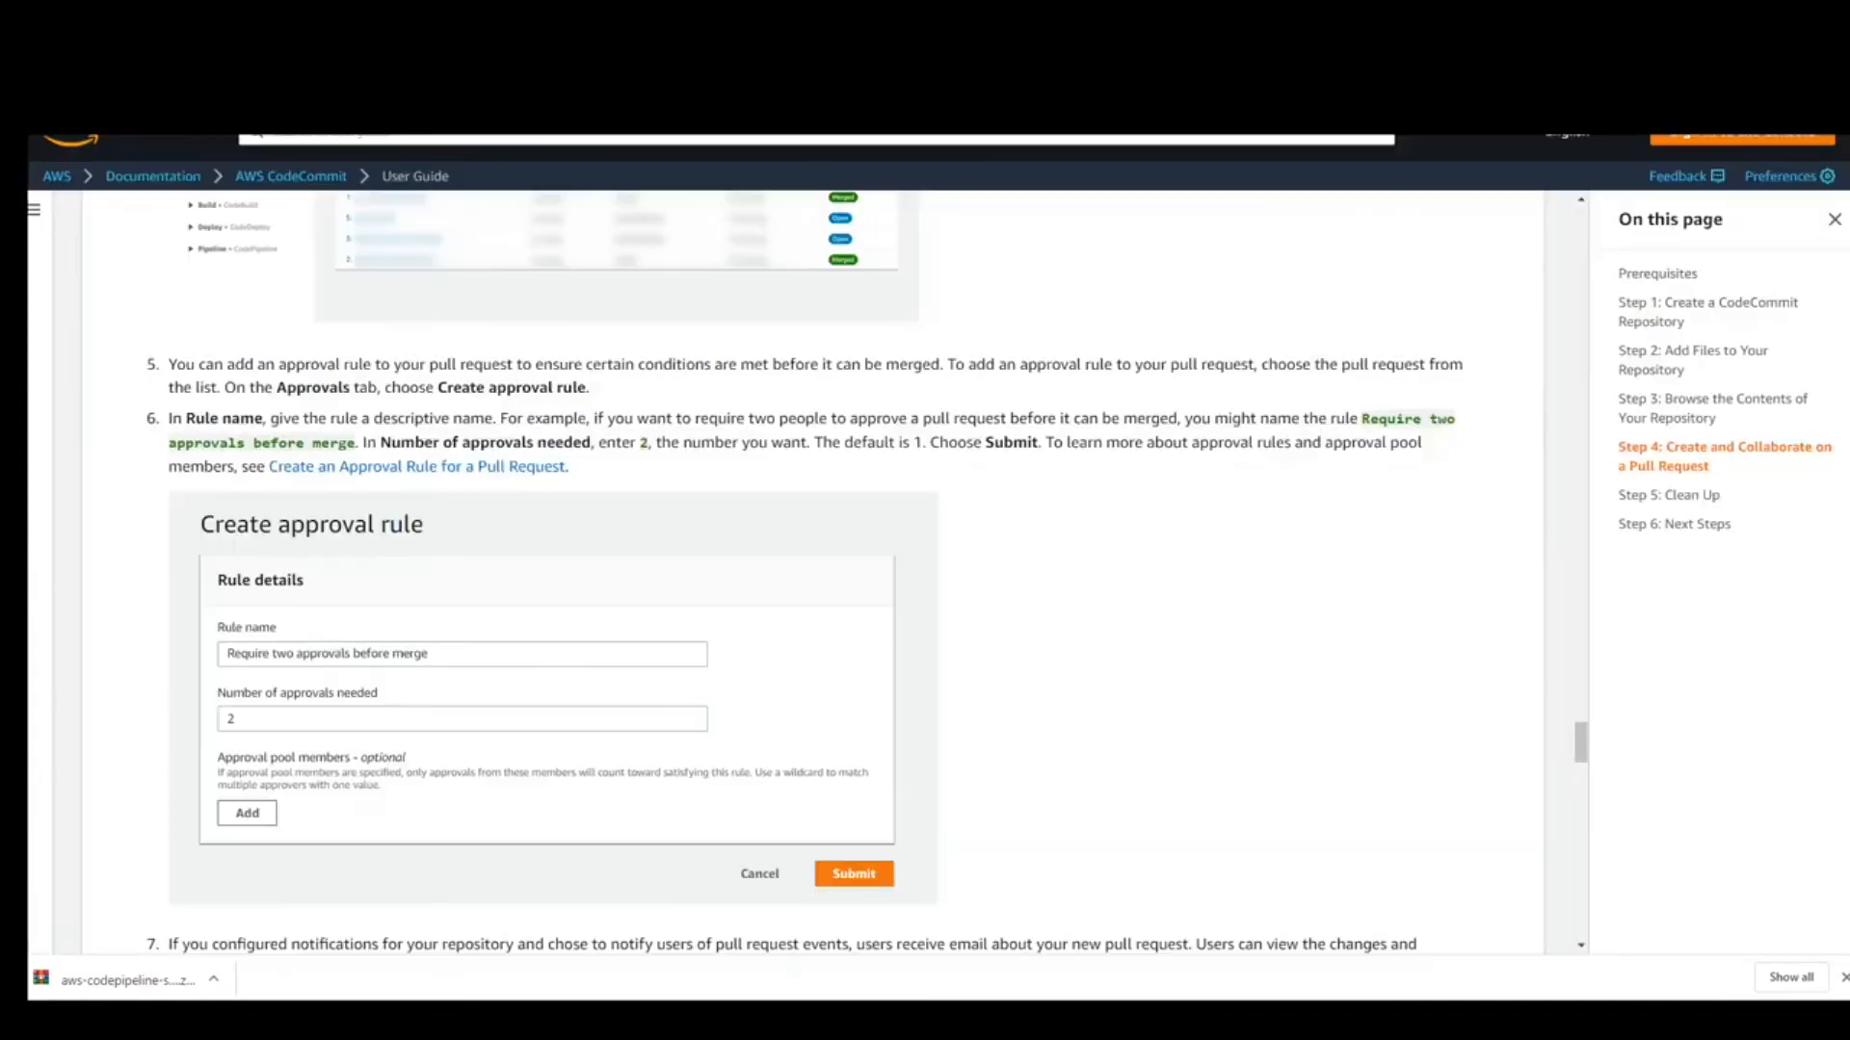
- Read the user guide's steps on commenting on, approving and merging a pull request
scroll(501, 598, down, 5)
scroll(496, 620, down, 8)
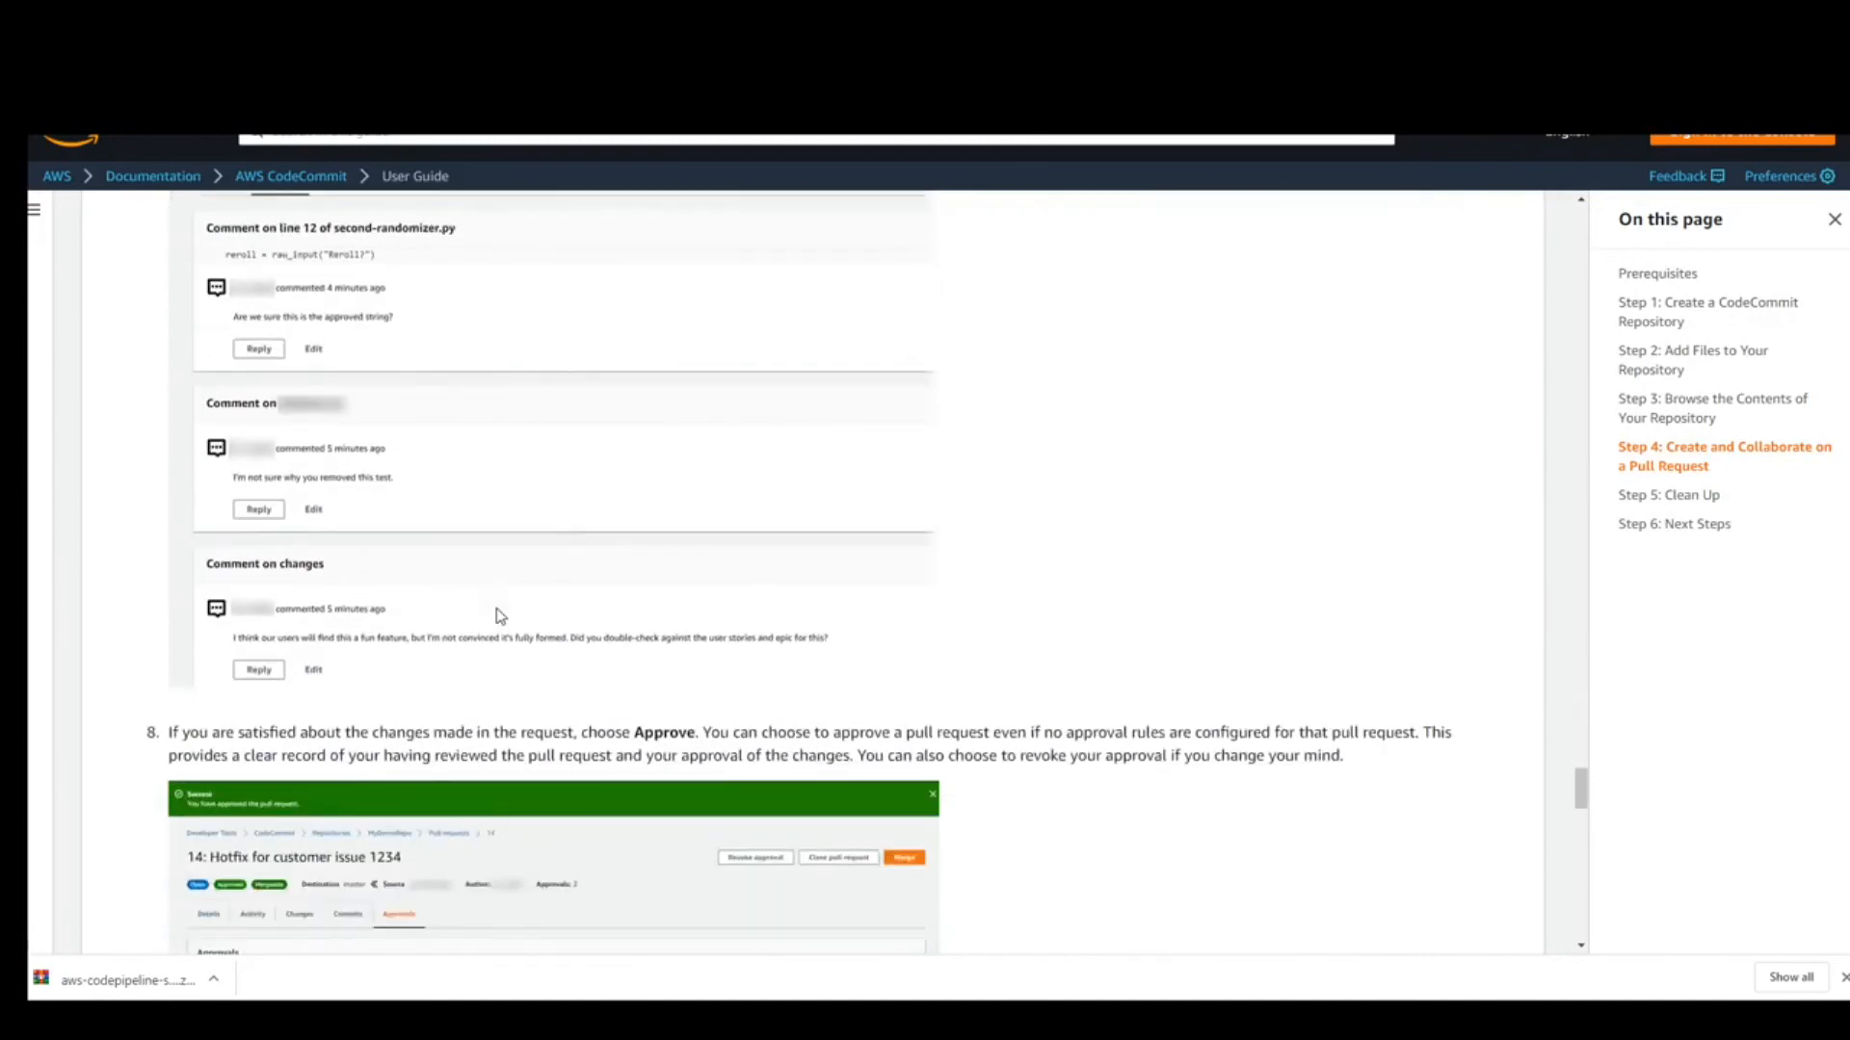
scroll(502, 613, up, 2)
scroll(501, 607, down, 7)
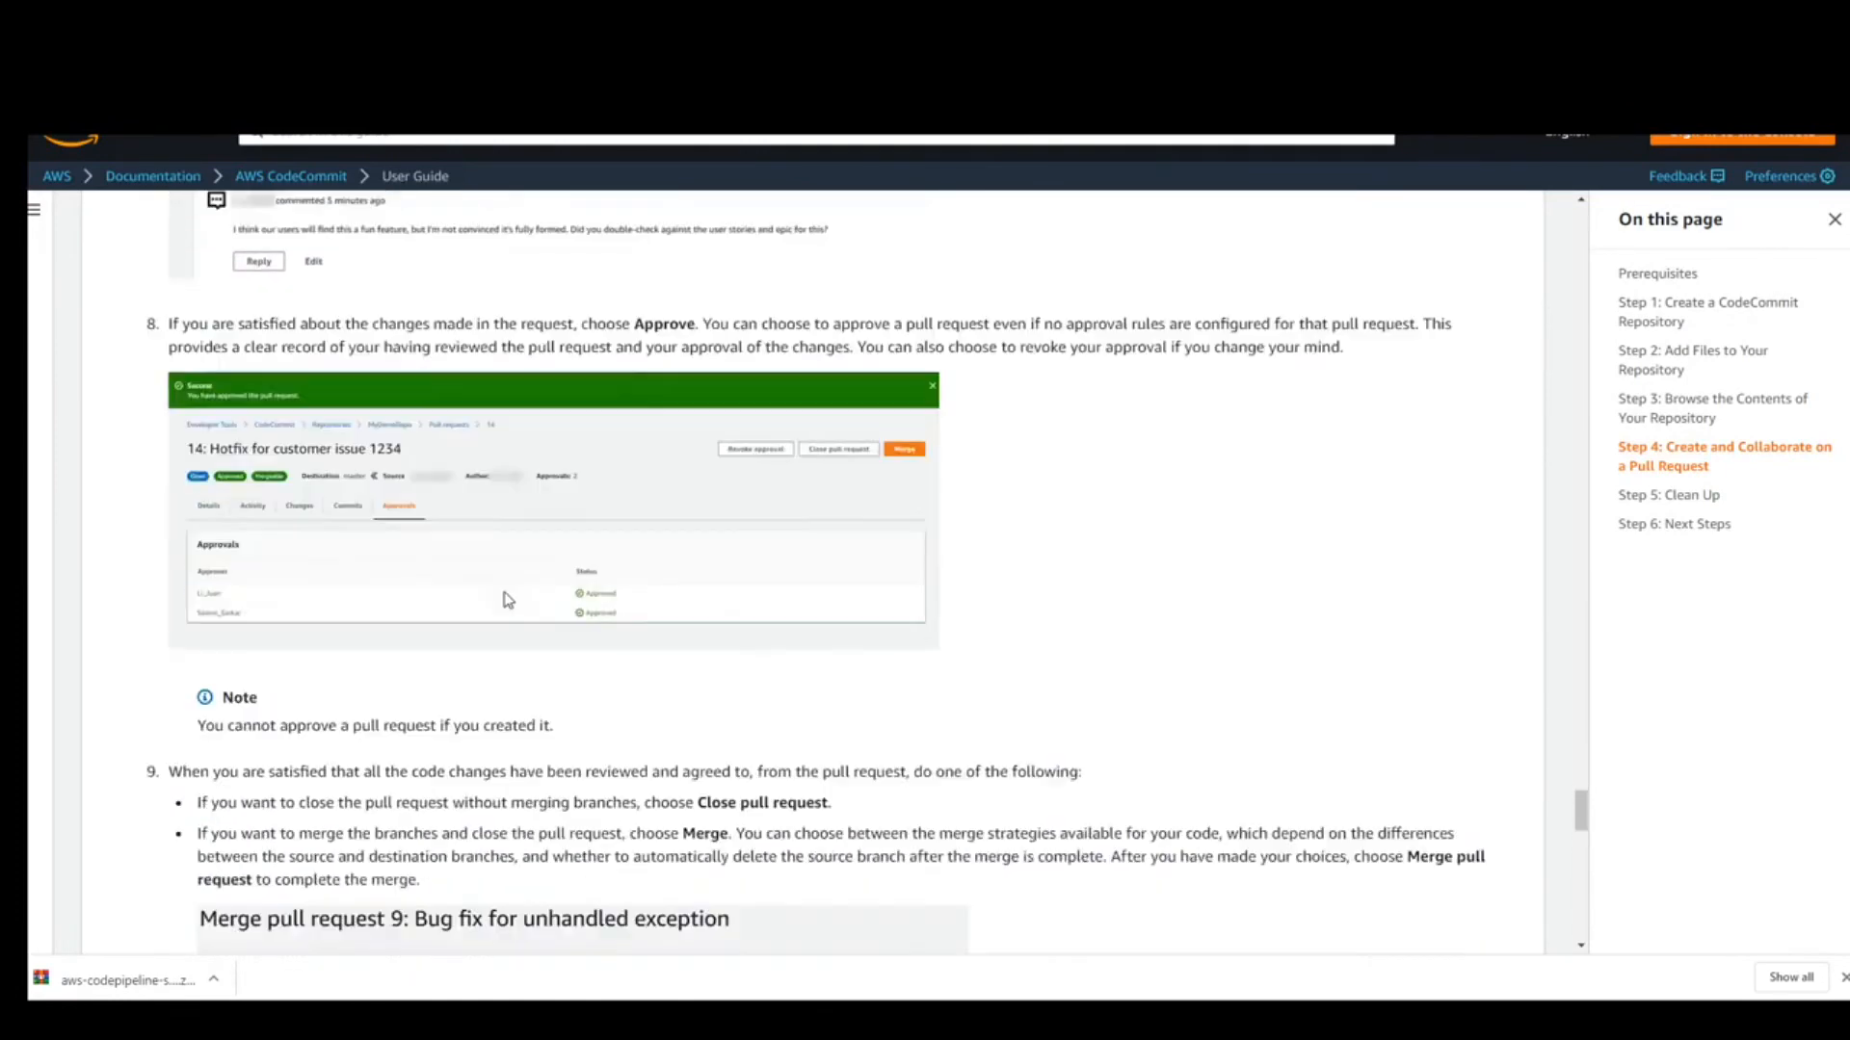
scroll(512, 589, down, 1)
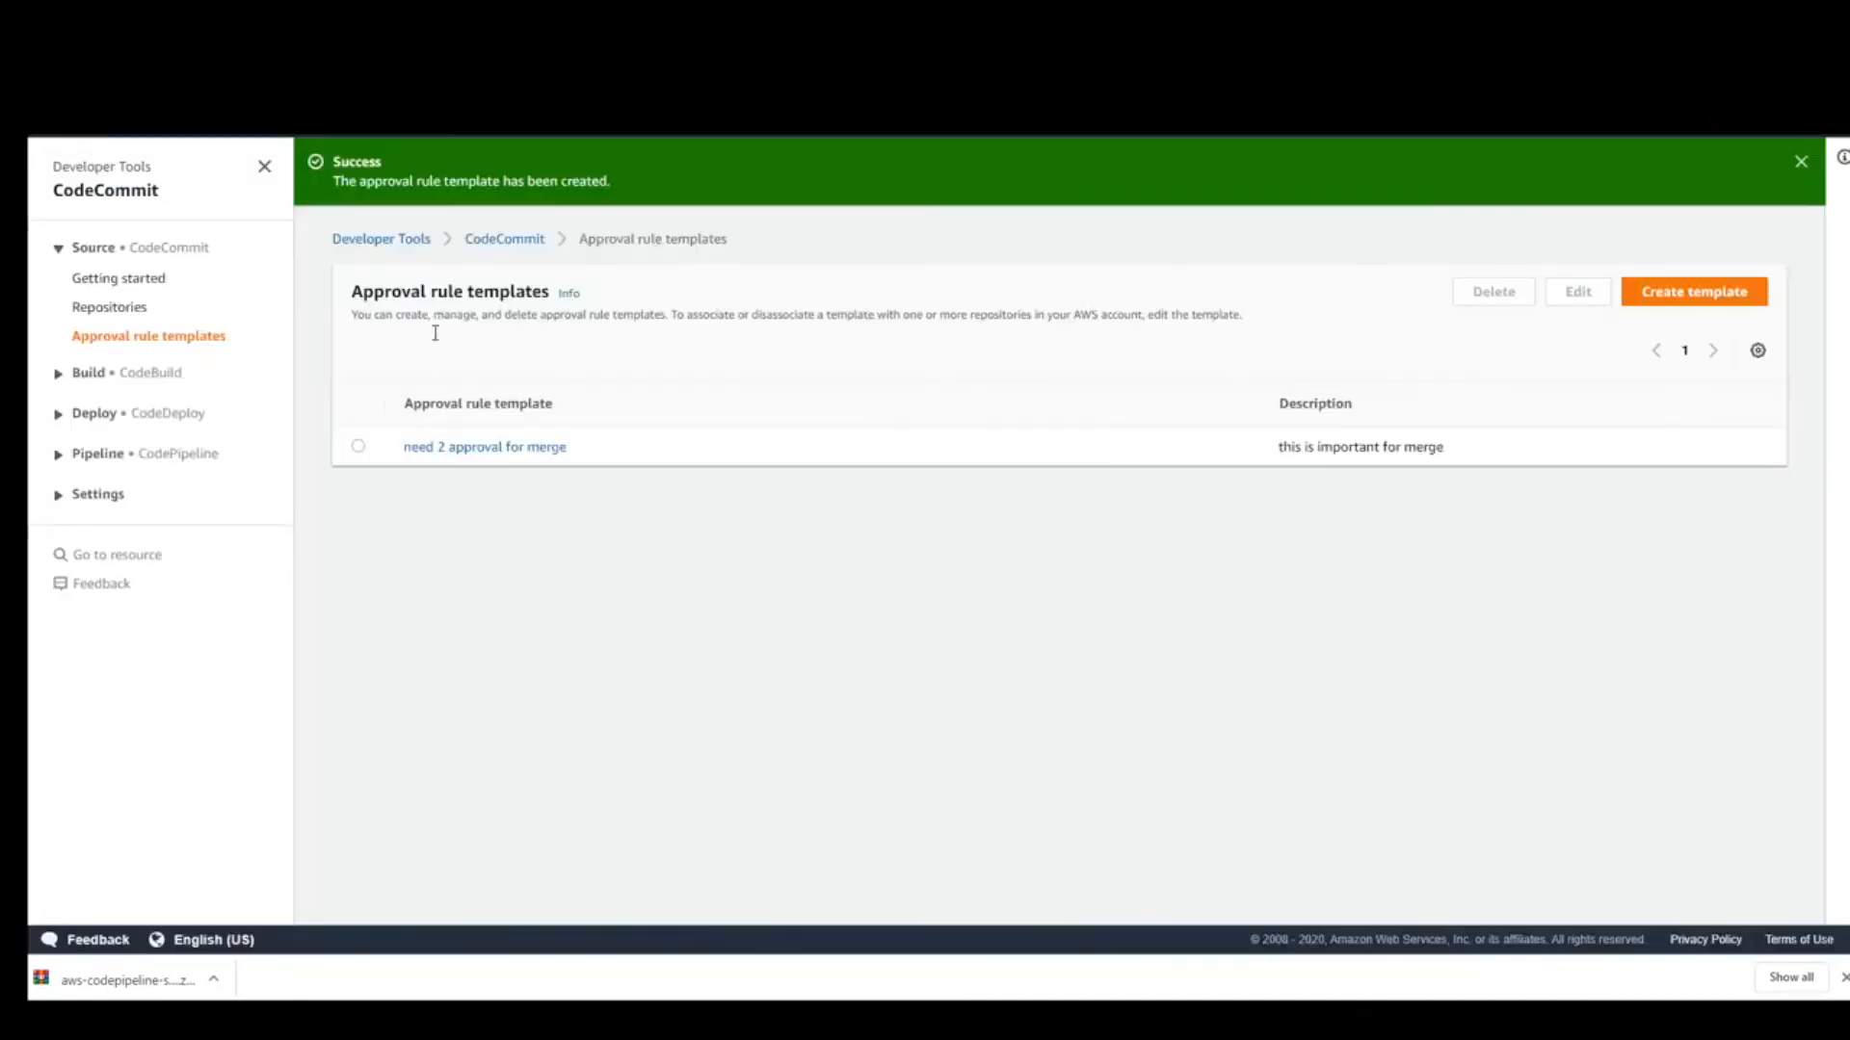
- Open the pull request "my request" in Demo-Repo and examine its index.html changes again
click(110, 310)
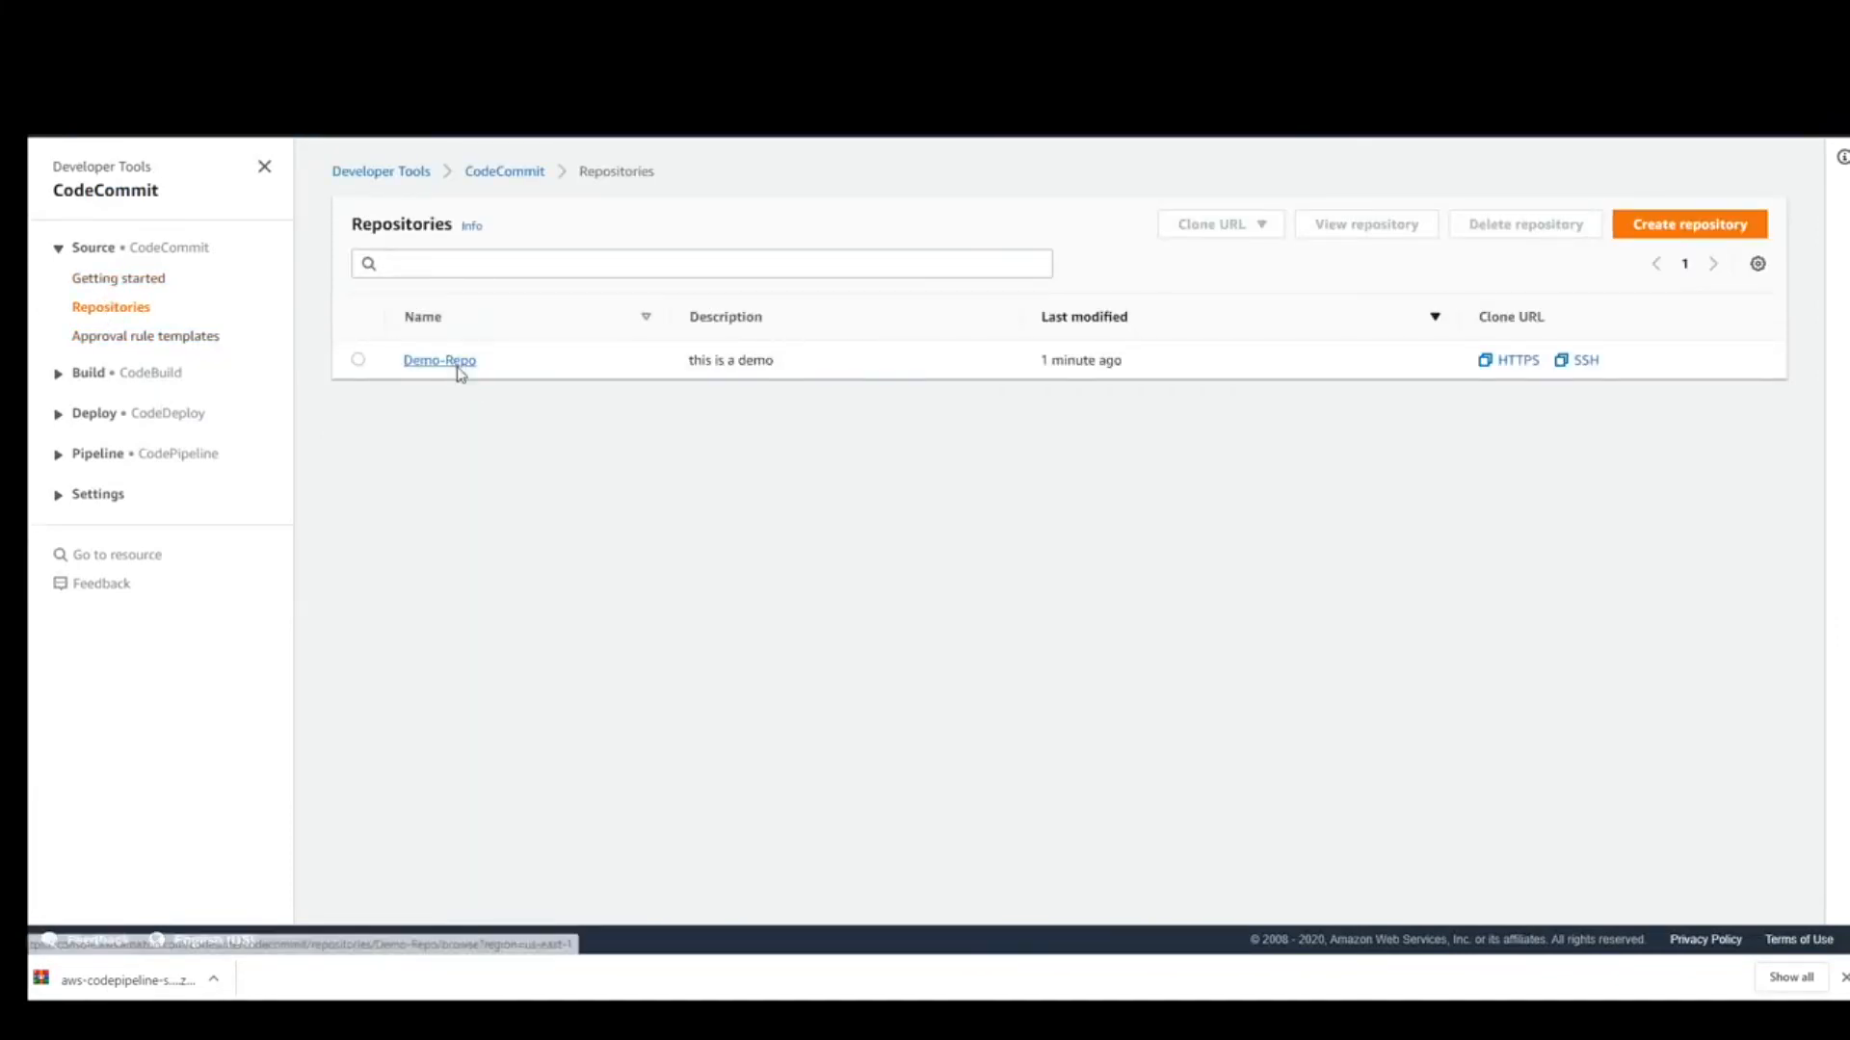
click(457, 364)
click(152, 374)
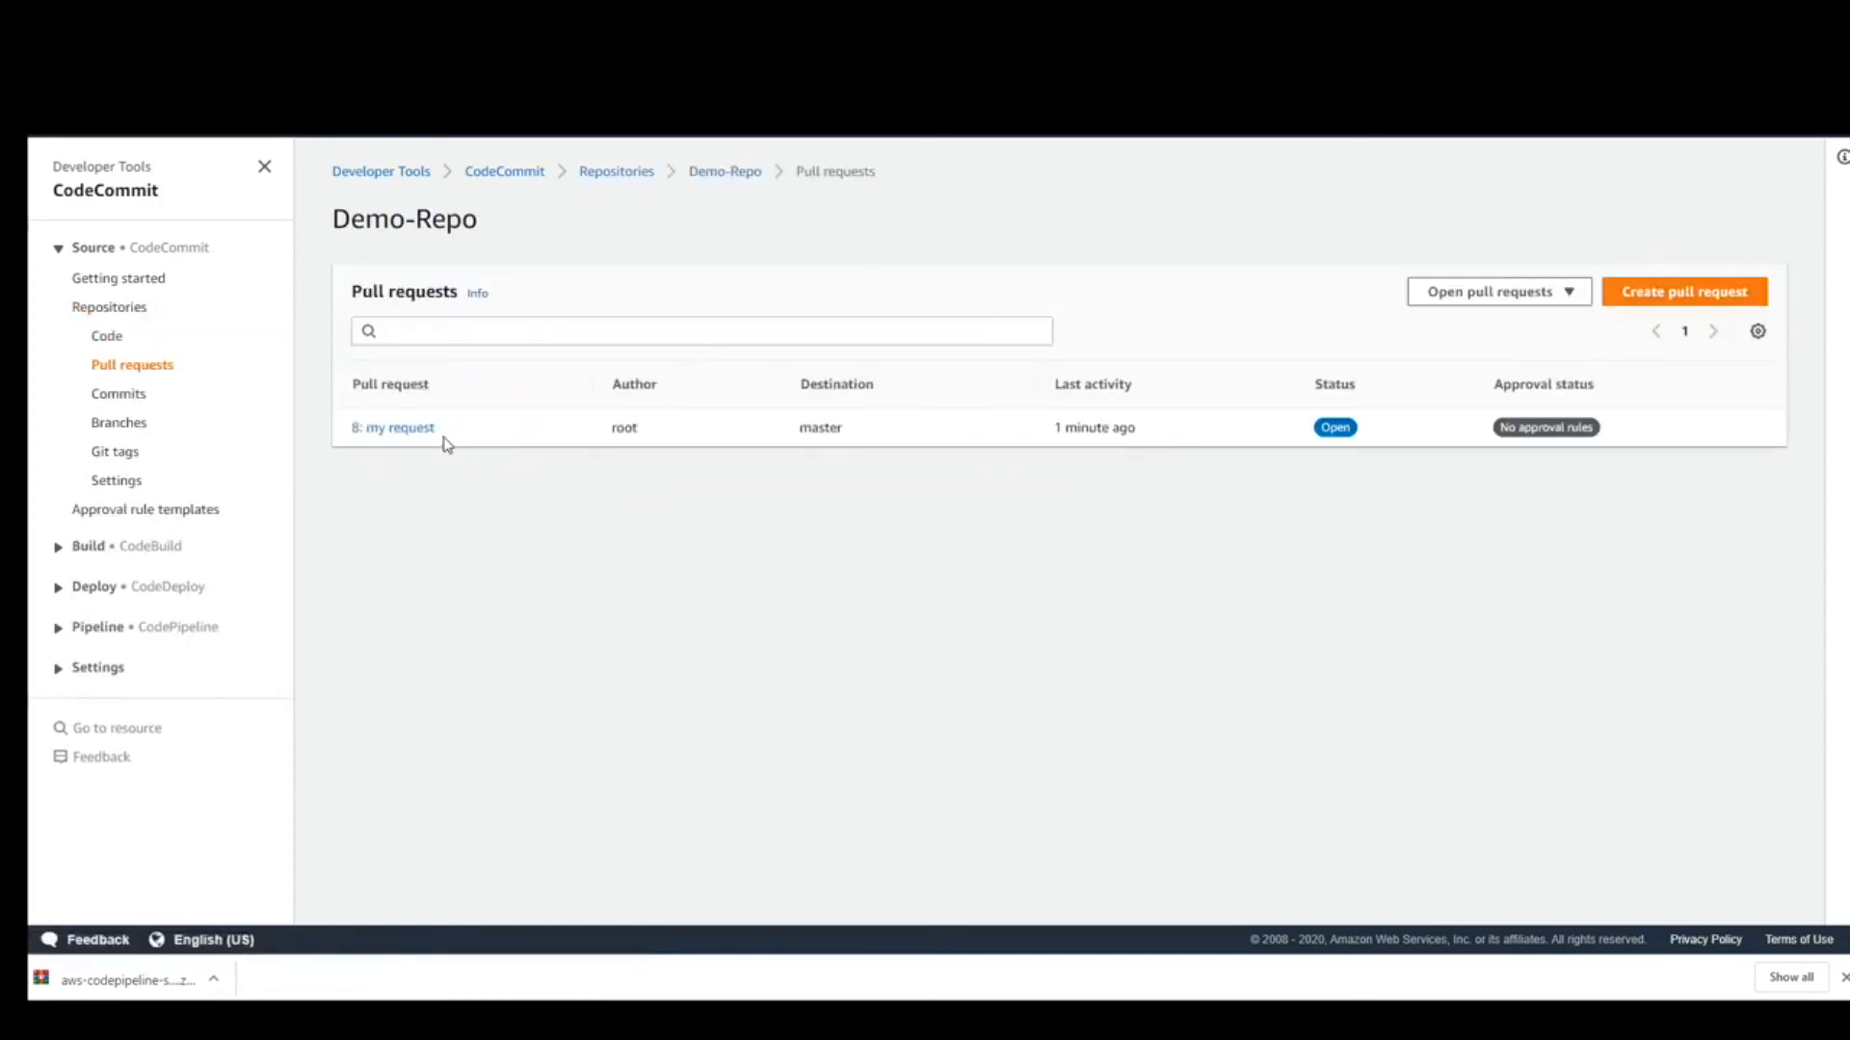
click(421, 439)
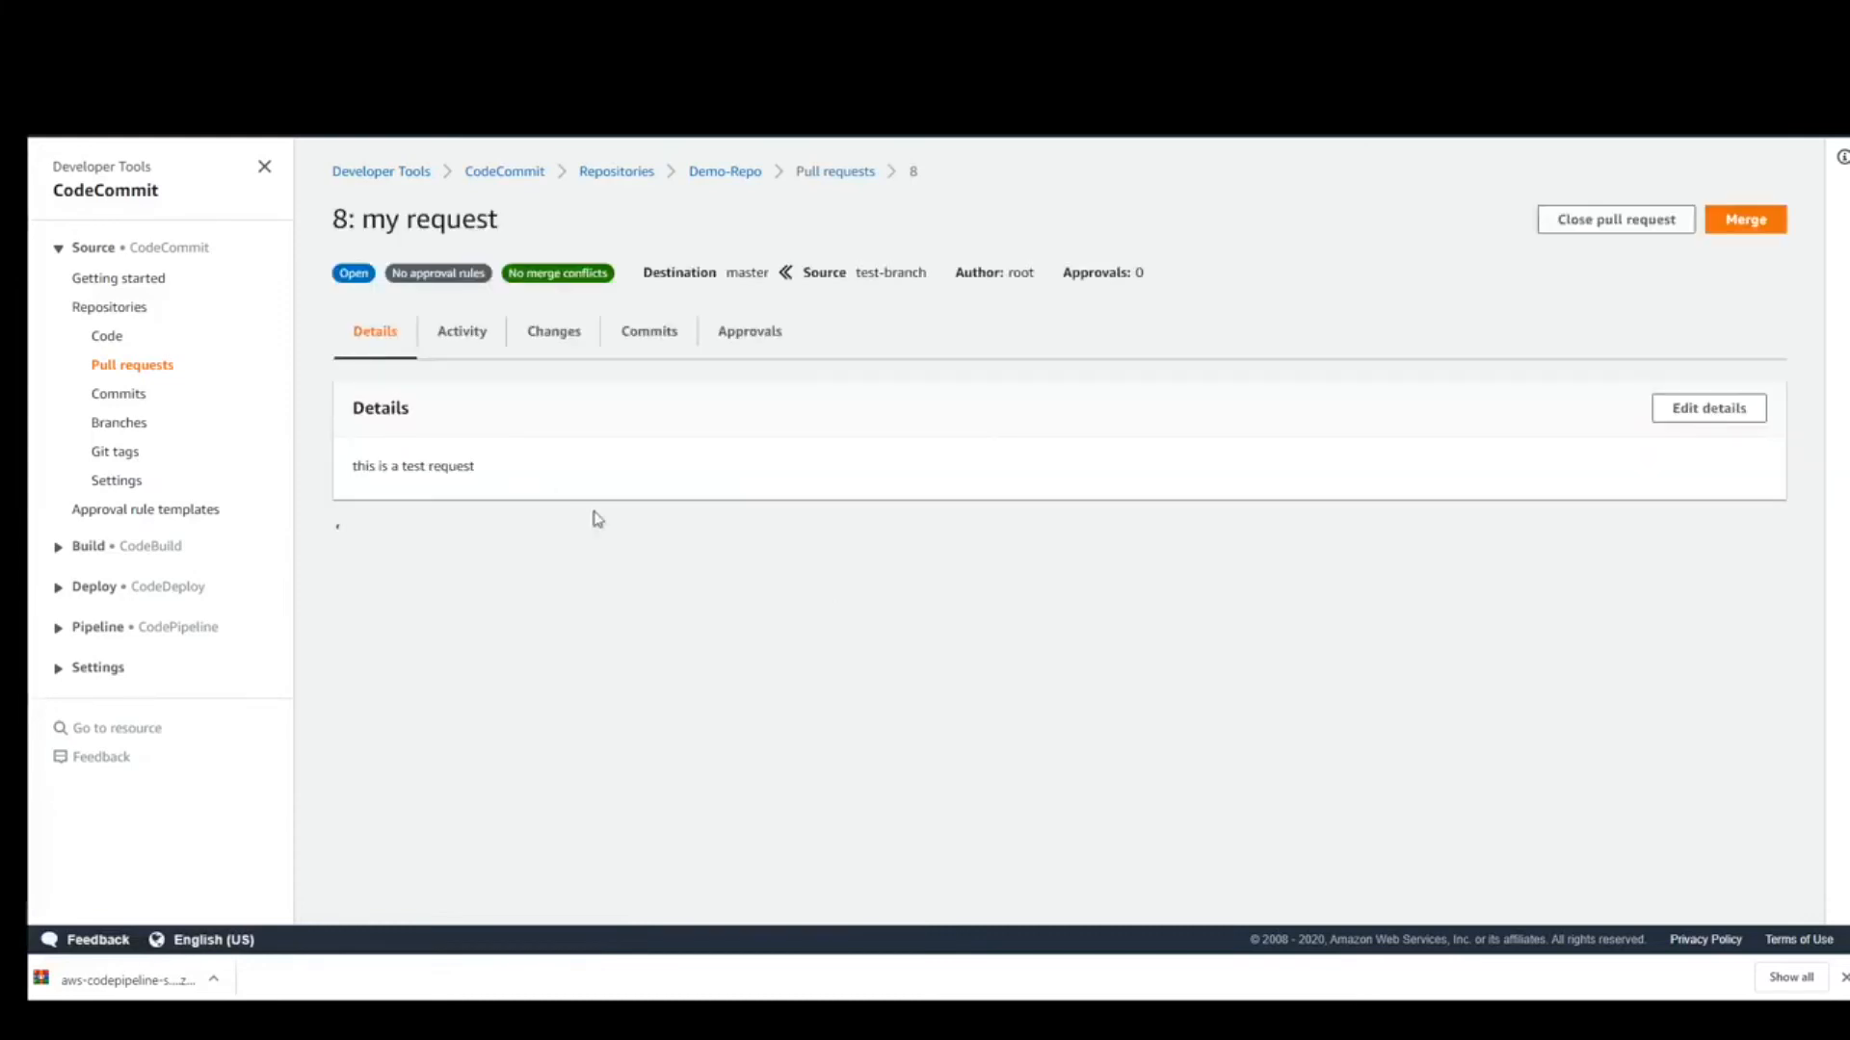
click(557, 337)
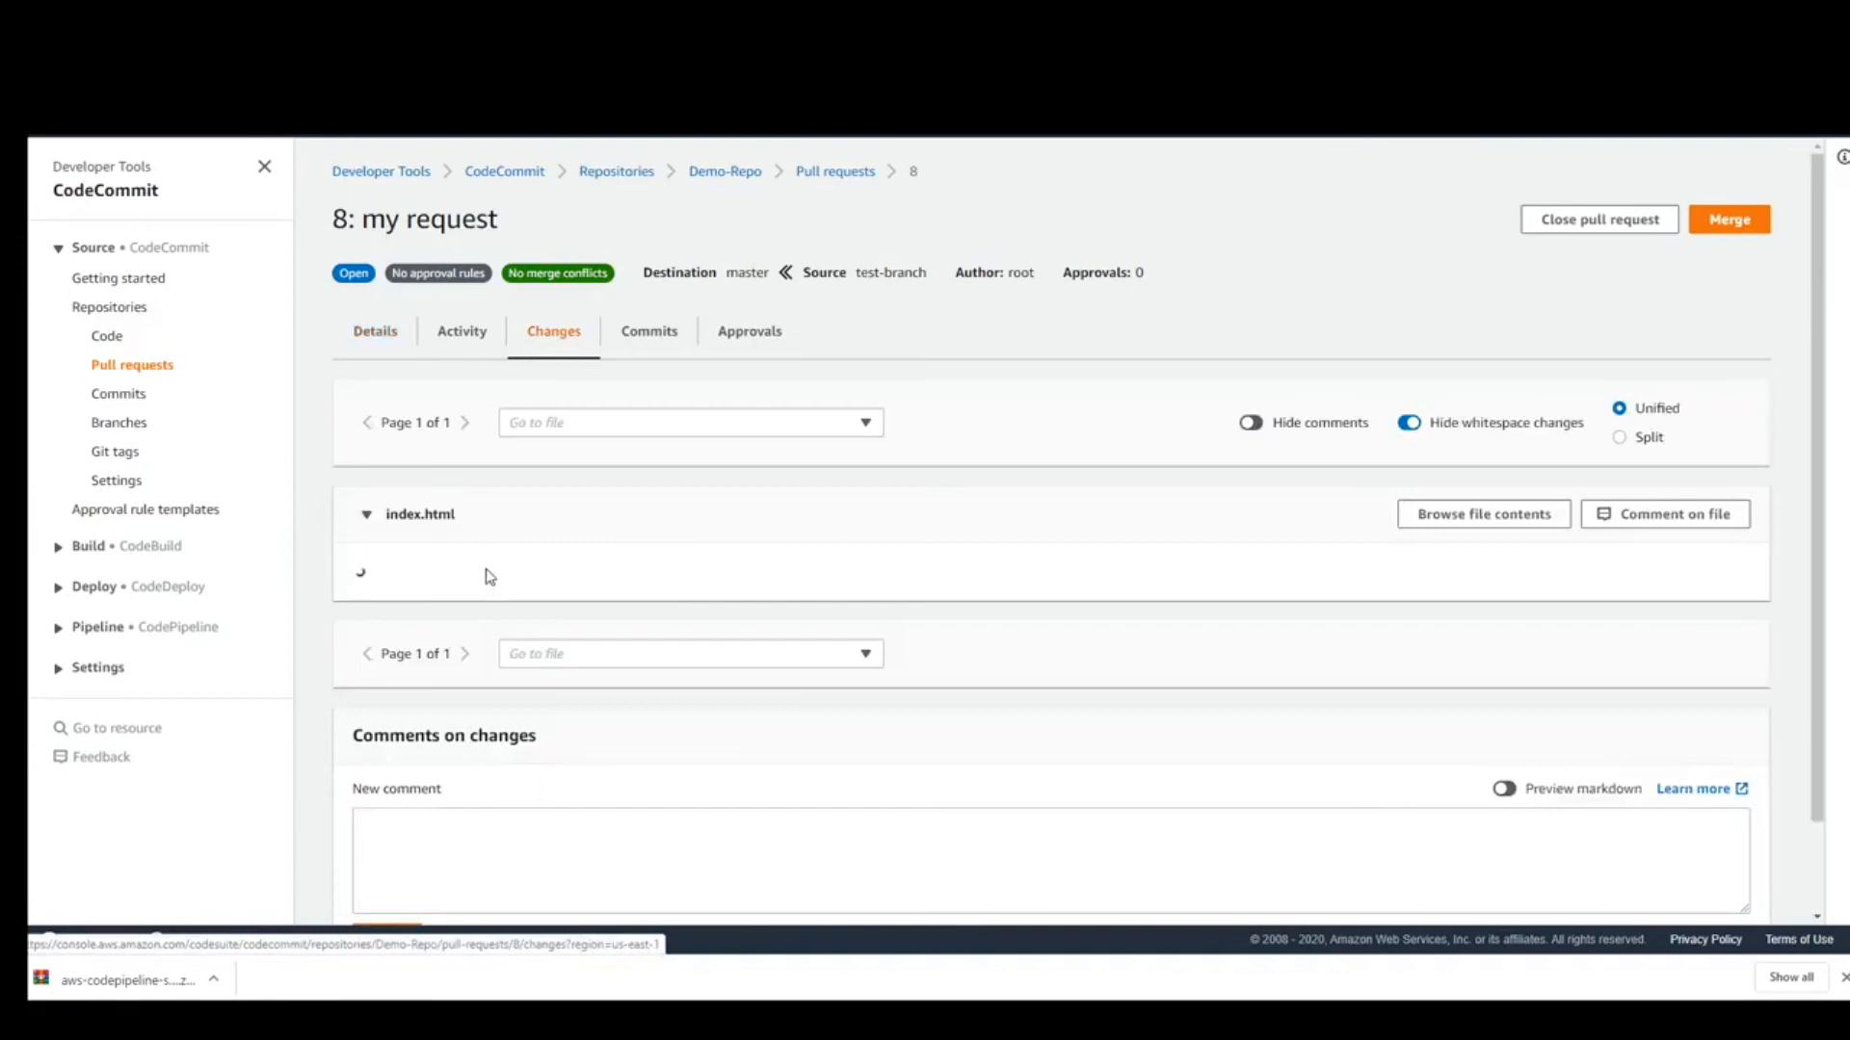
scroll(487, 574, down, 3)
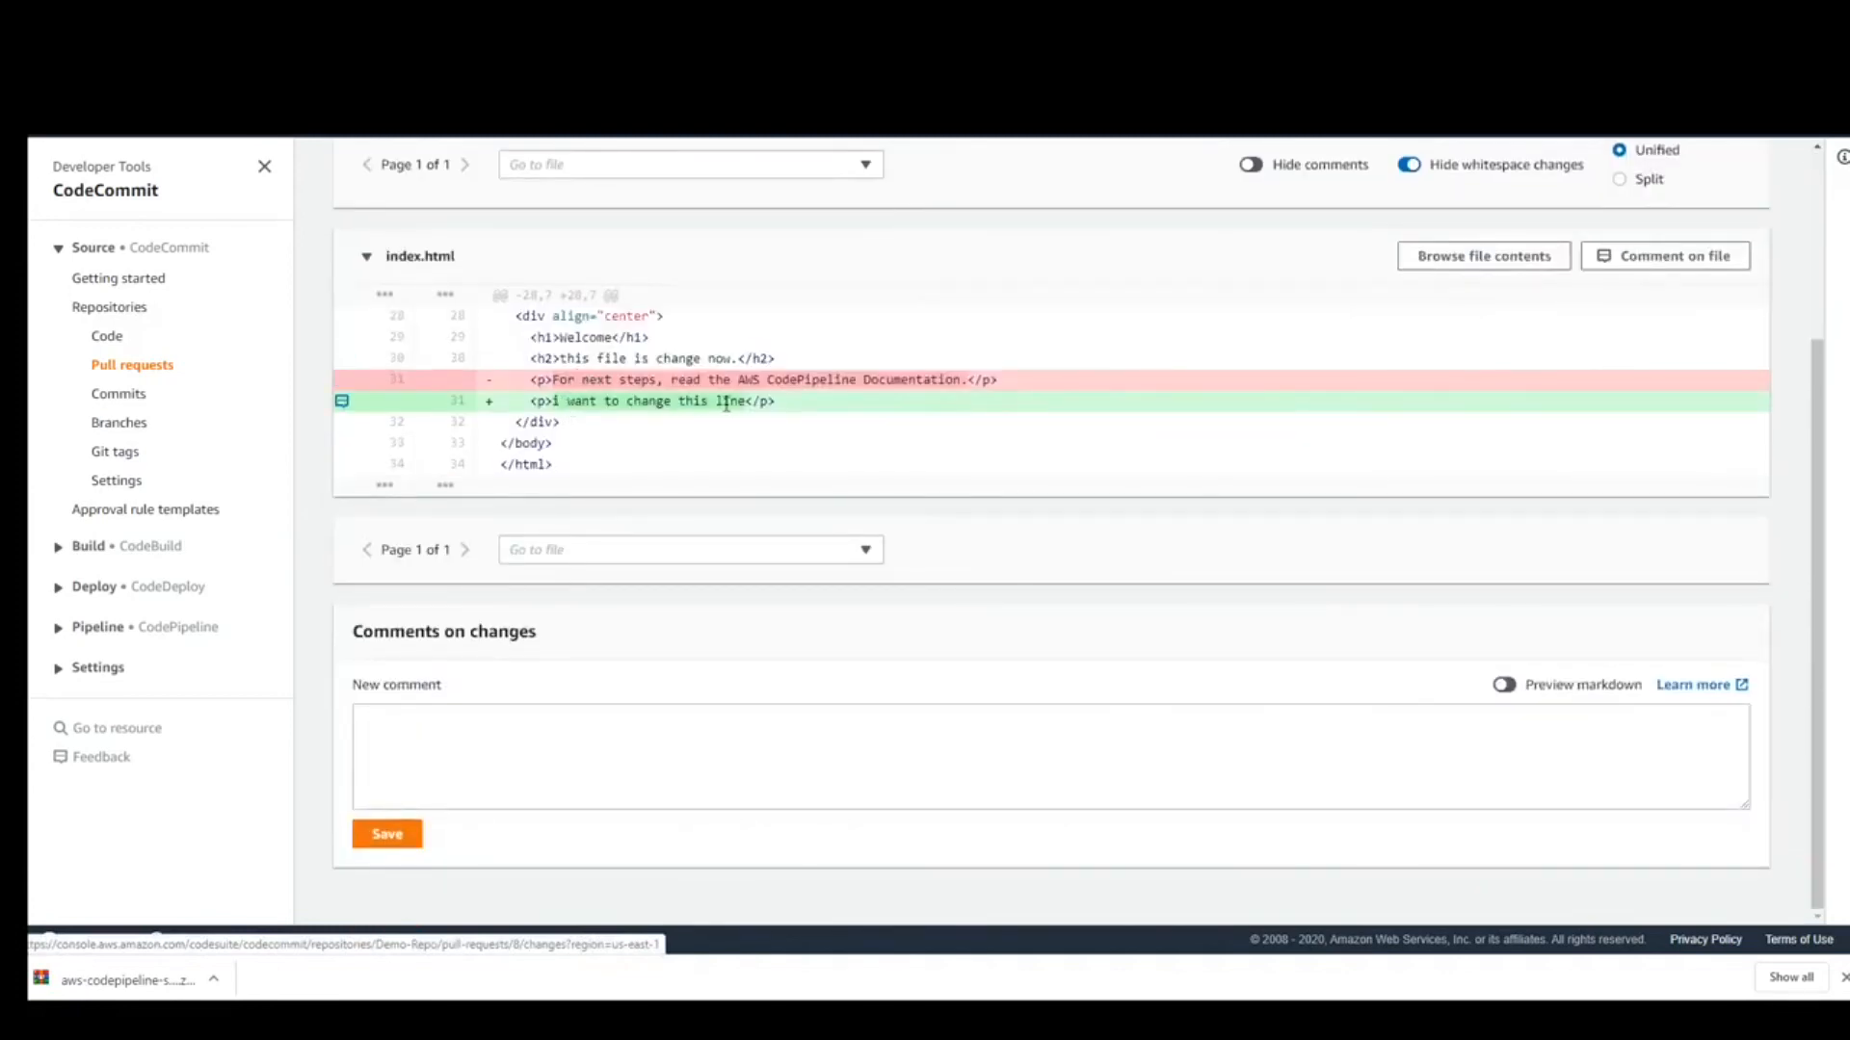
scroll(867, 434, up, 2)
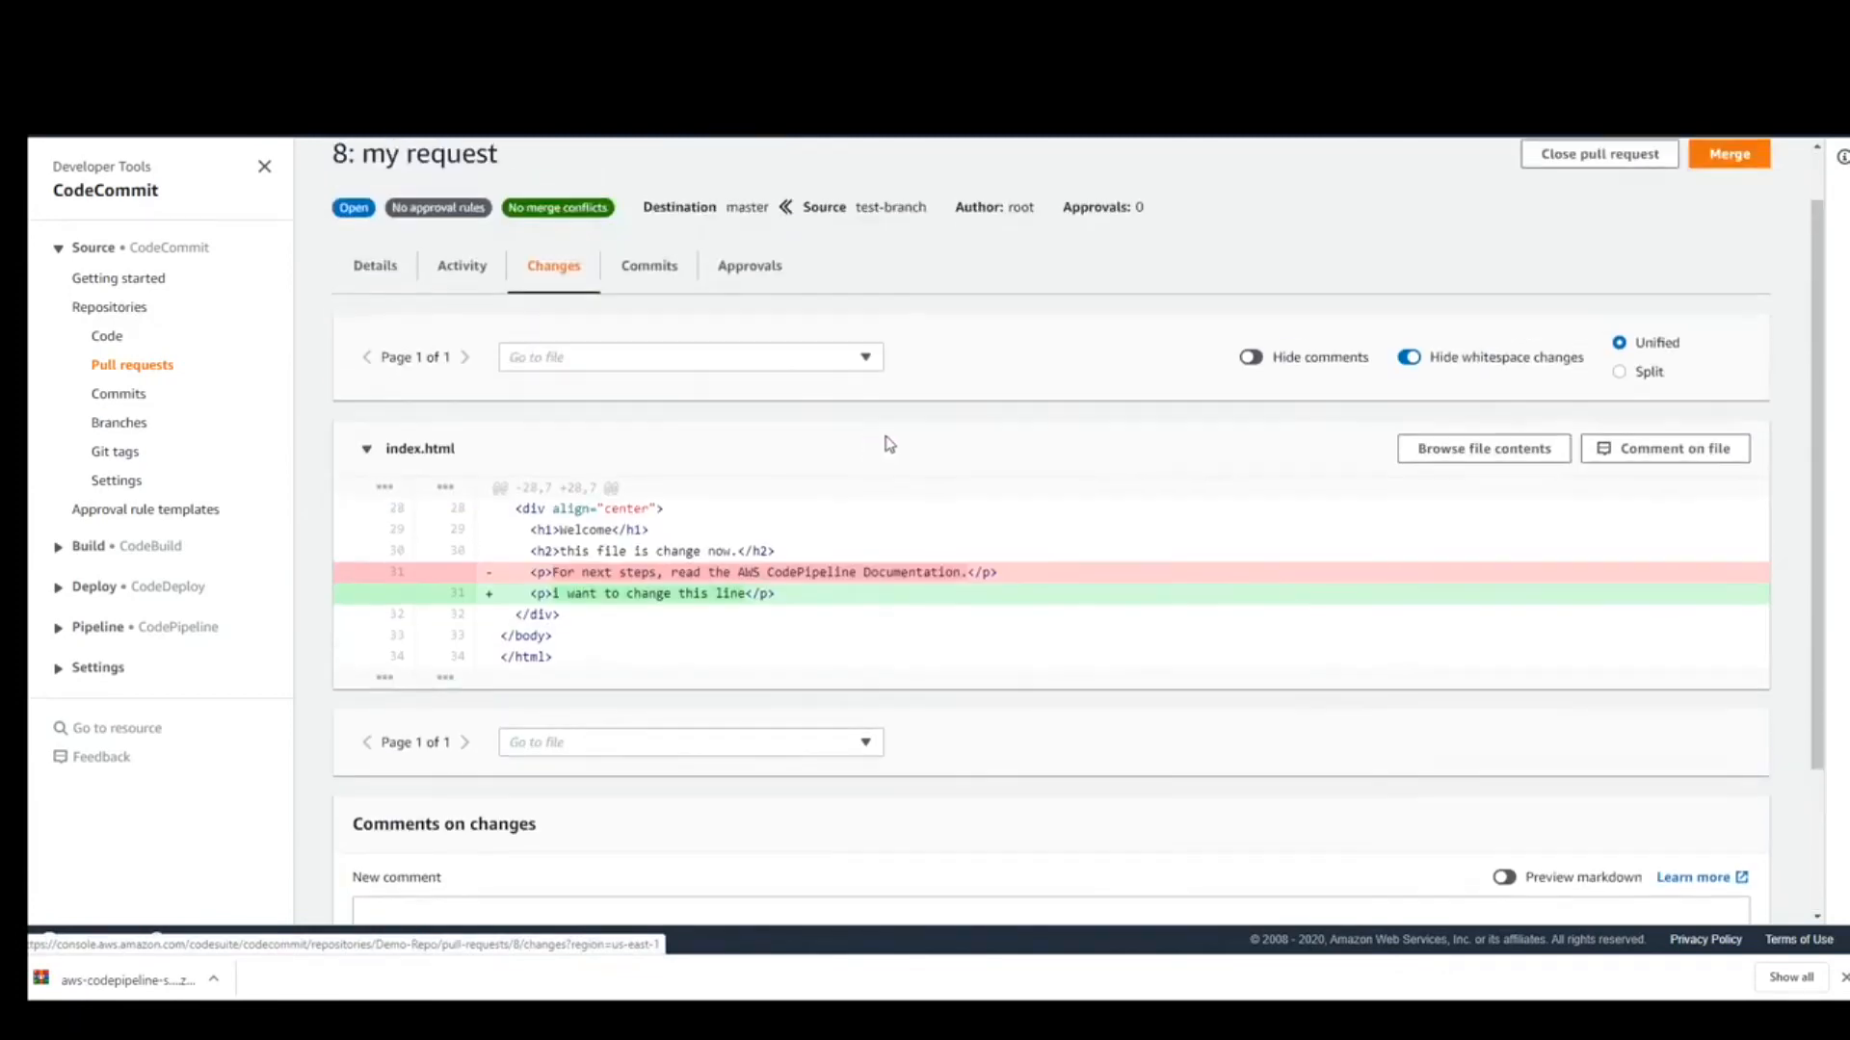
- Look at the merge strategies for the pull request, then return to it and check its approvals
click(1712, 162)
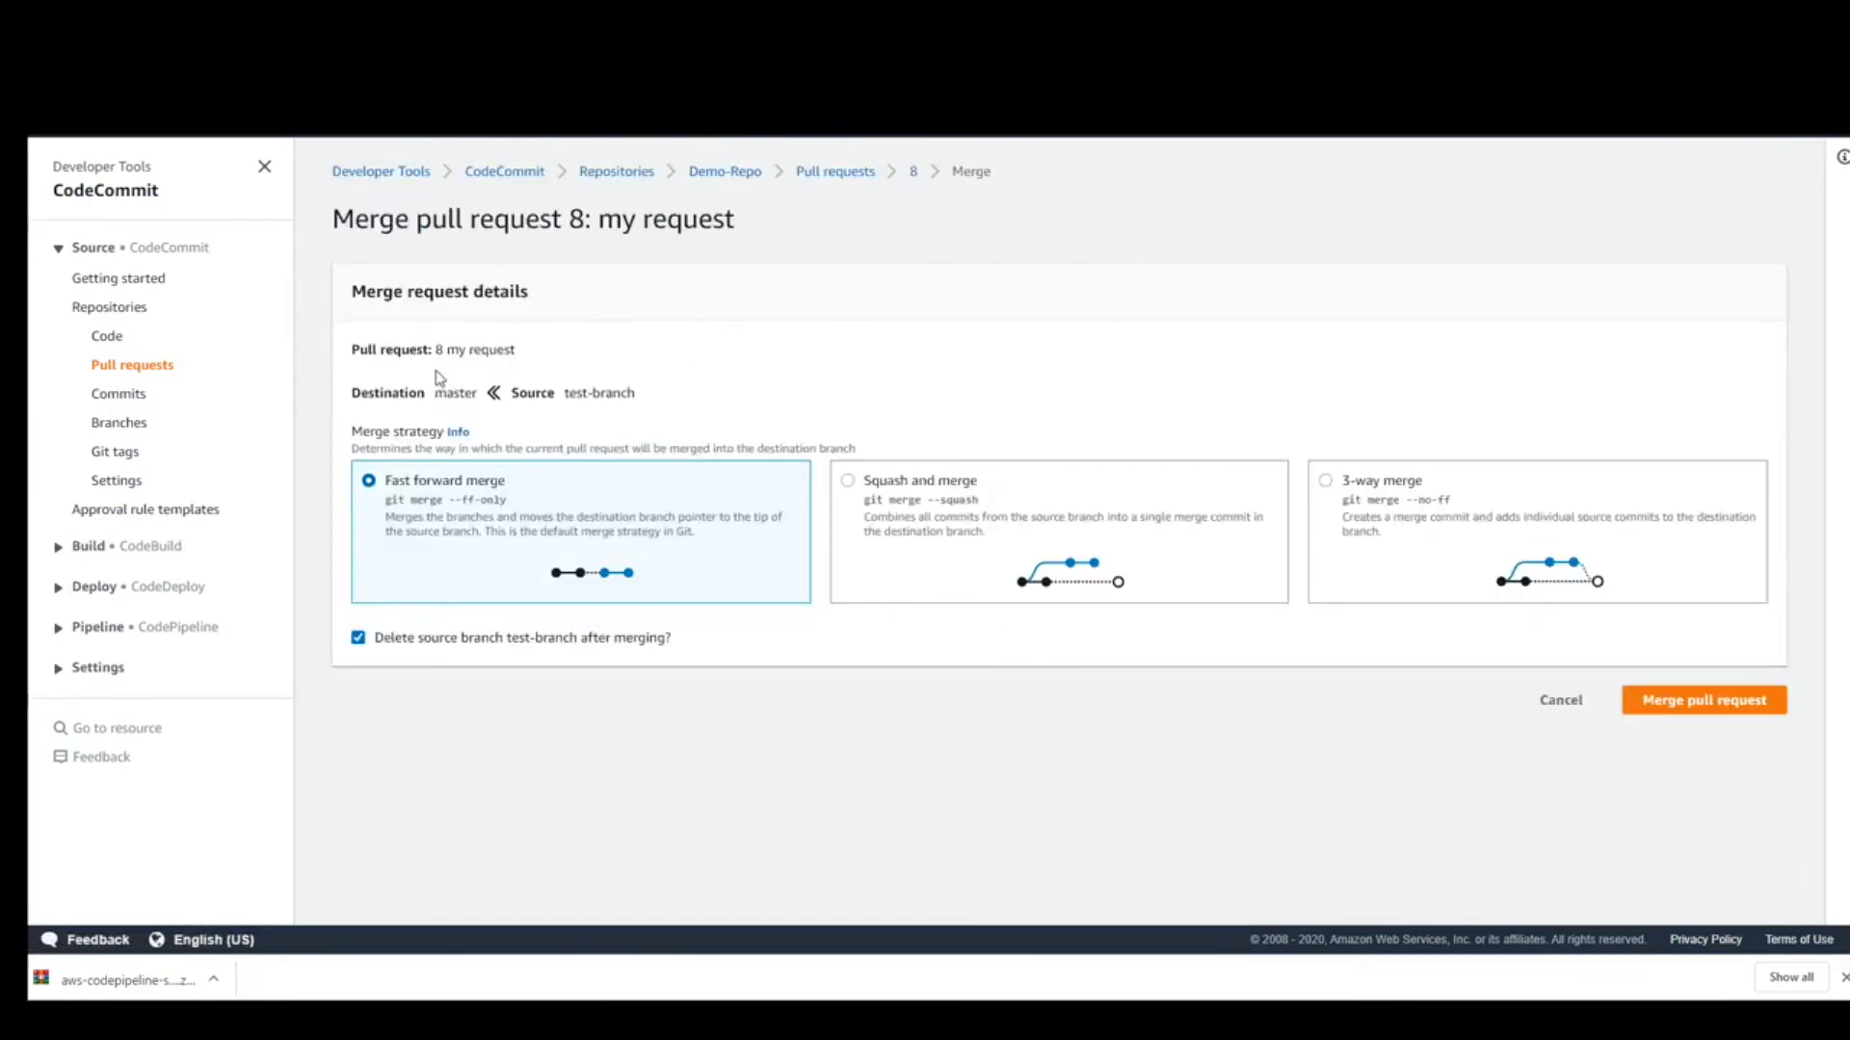
key(alt+Left)
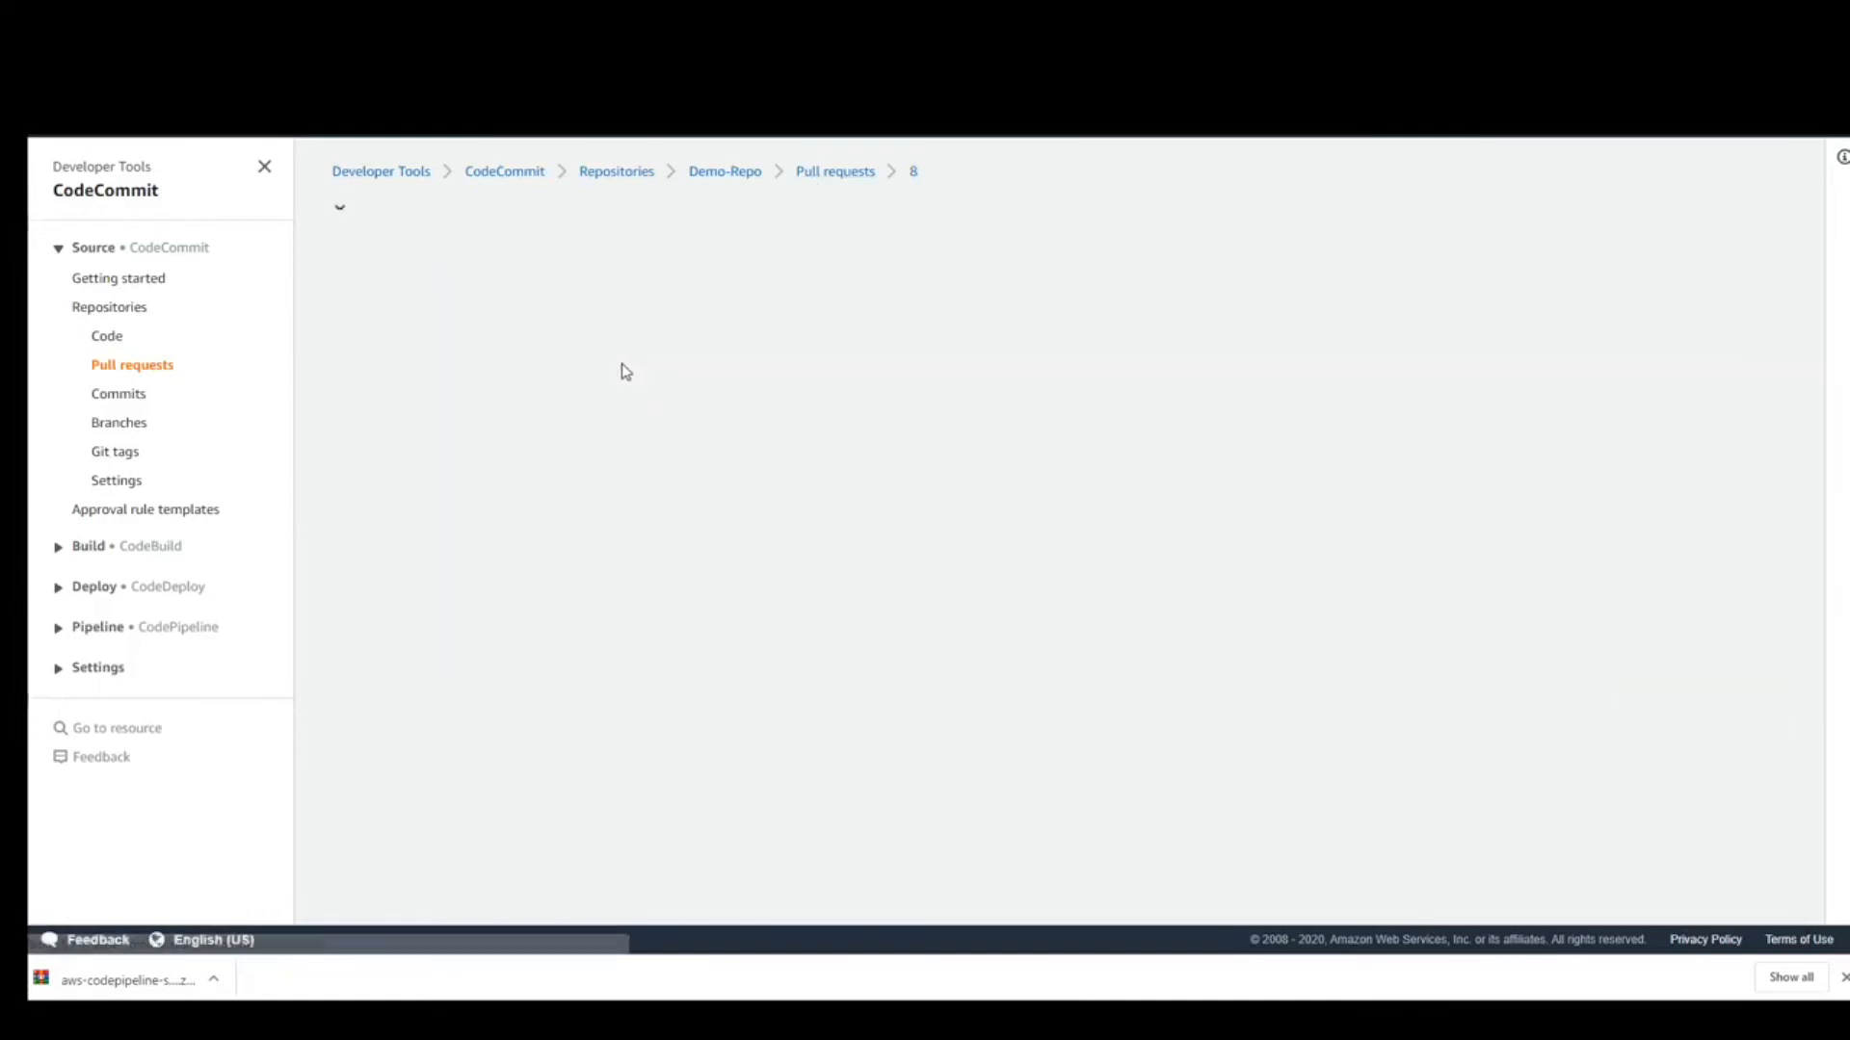
click(755, 336)
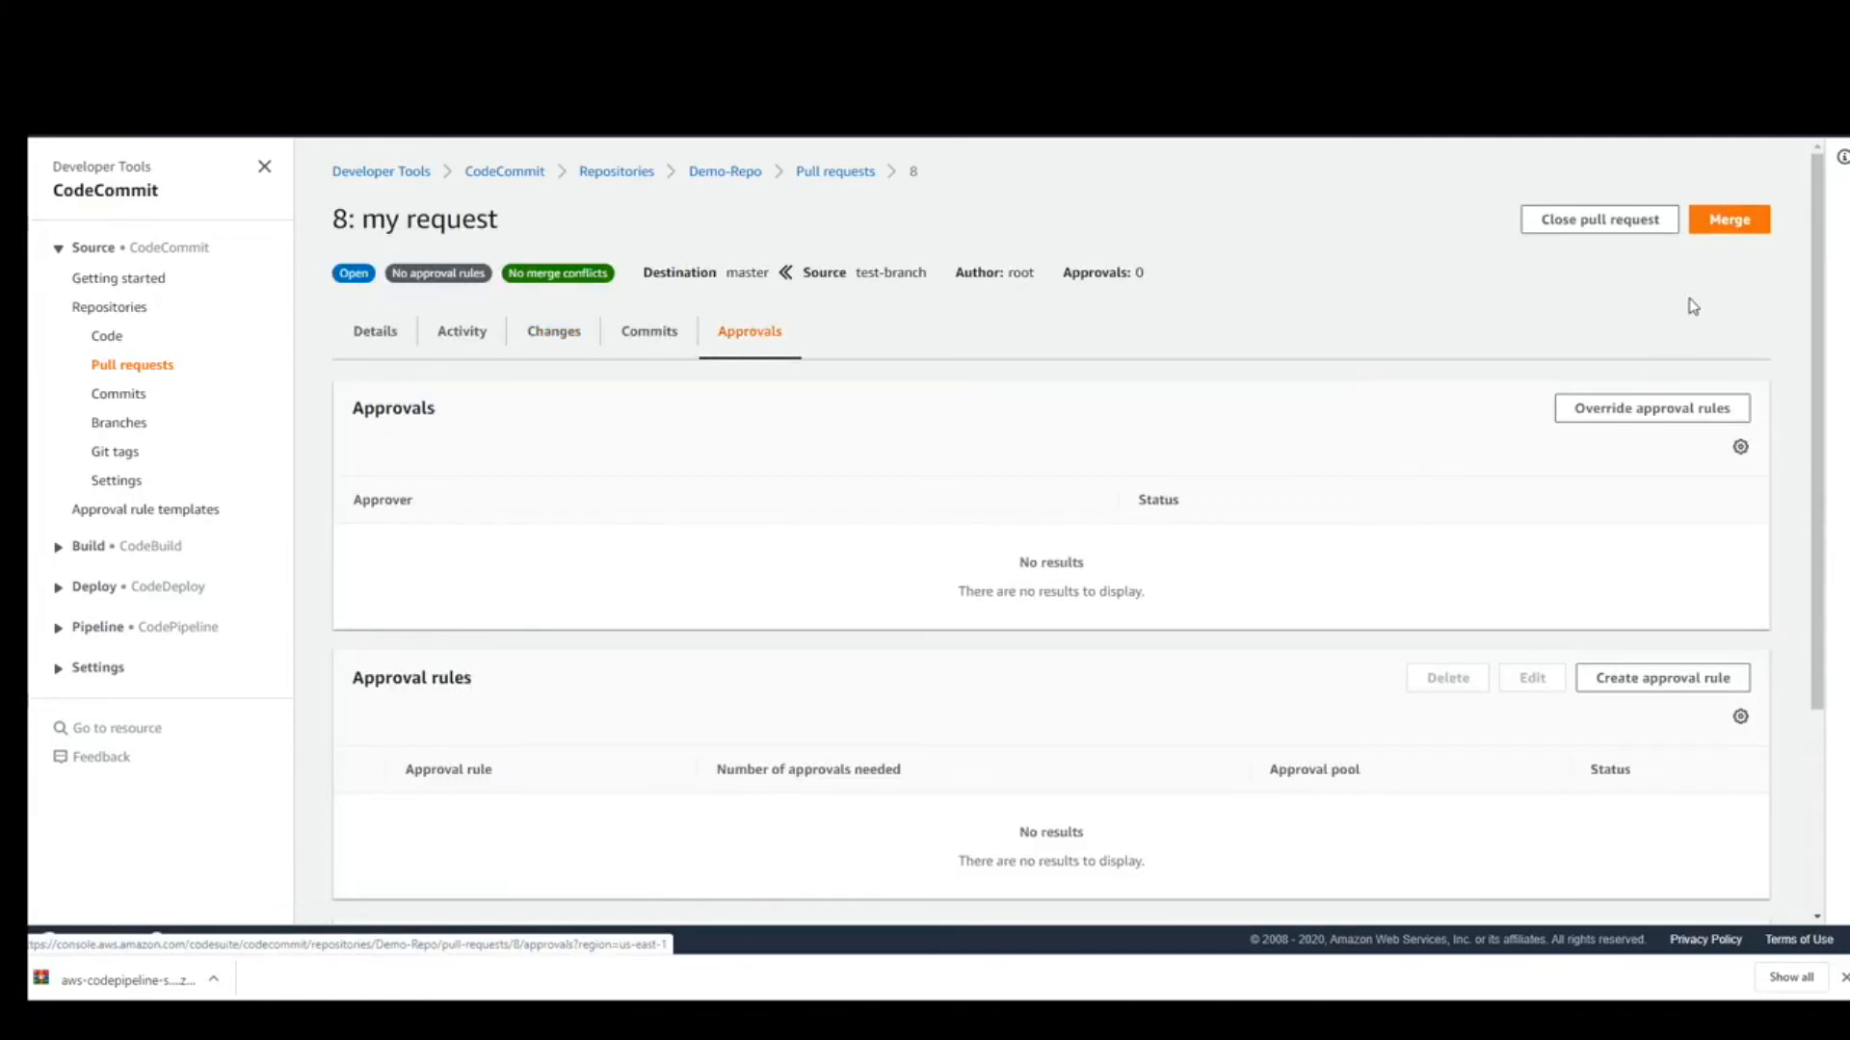
- Merge the pull request "my request" into master using Squash and merge, with author name "my name" and email address "my email"
click(1739, 230)
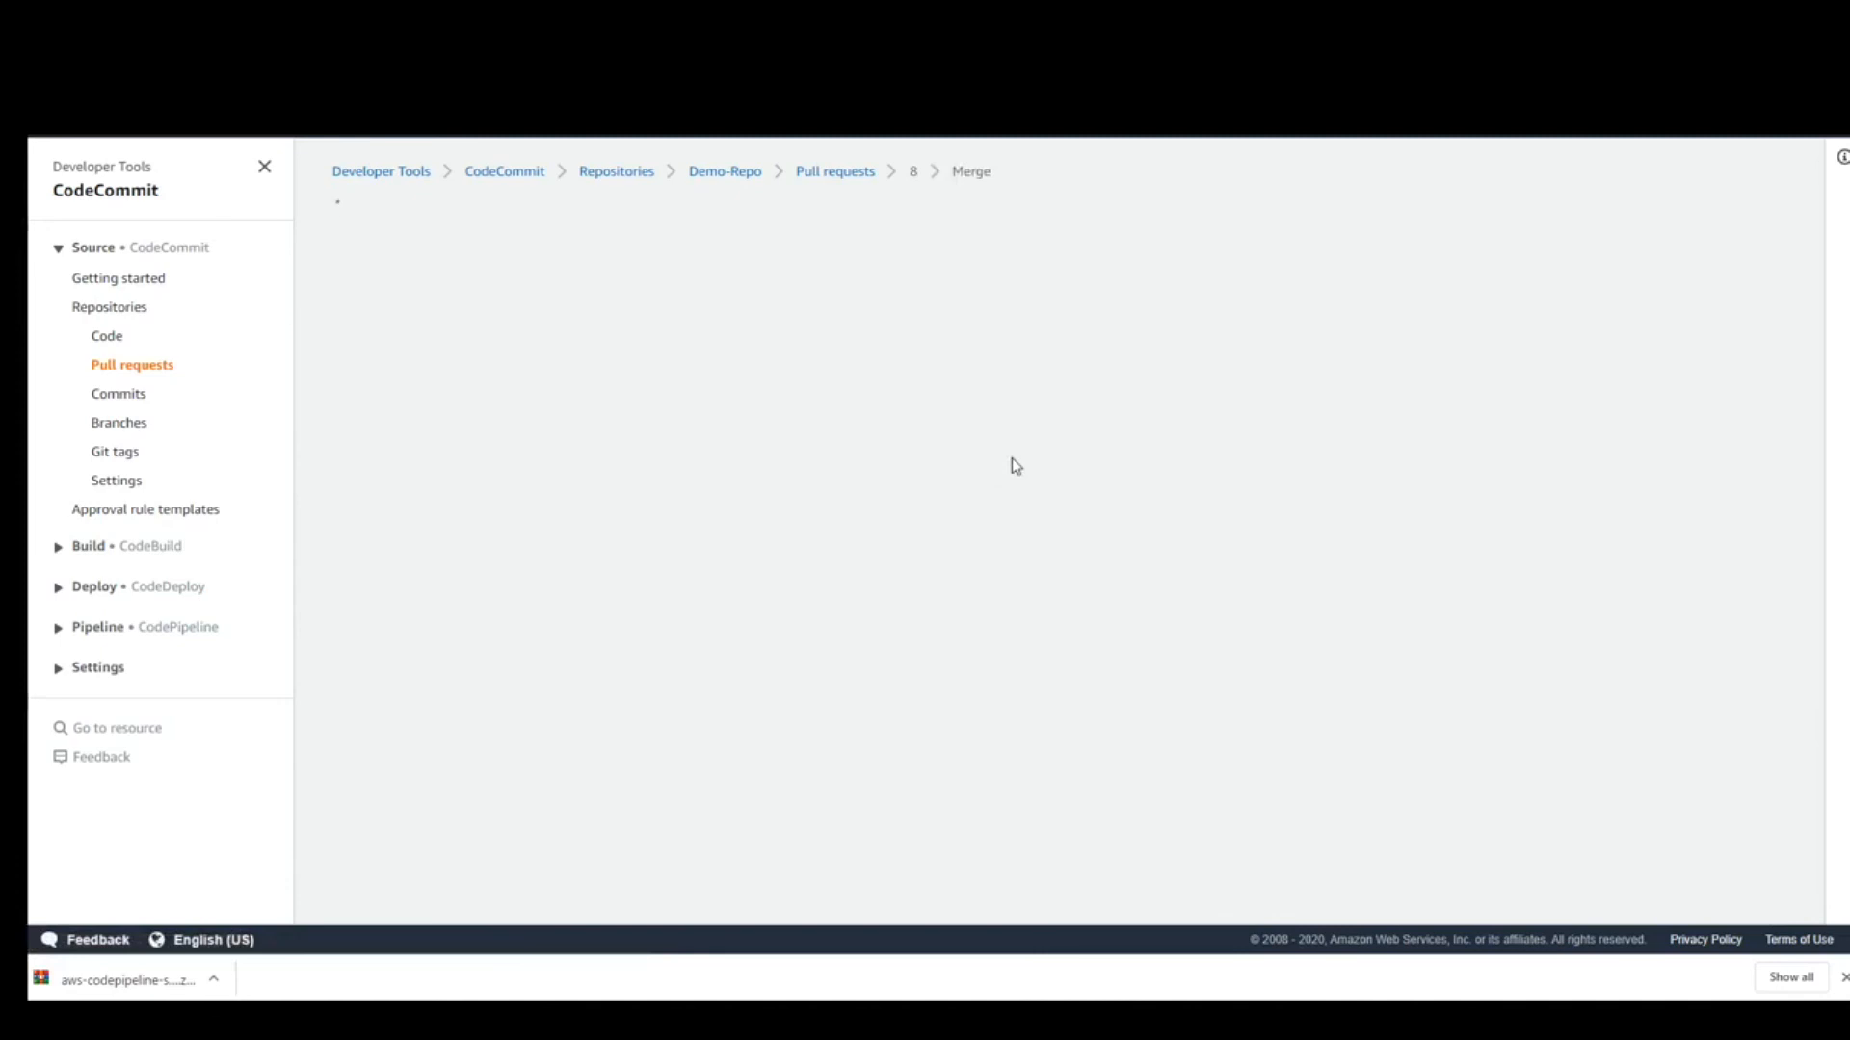
click(963, 503)
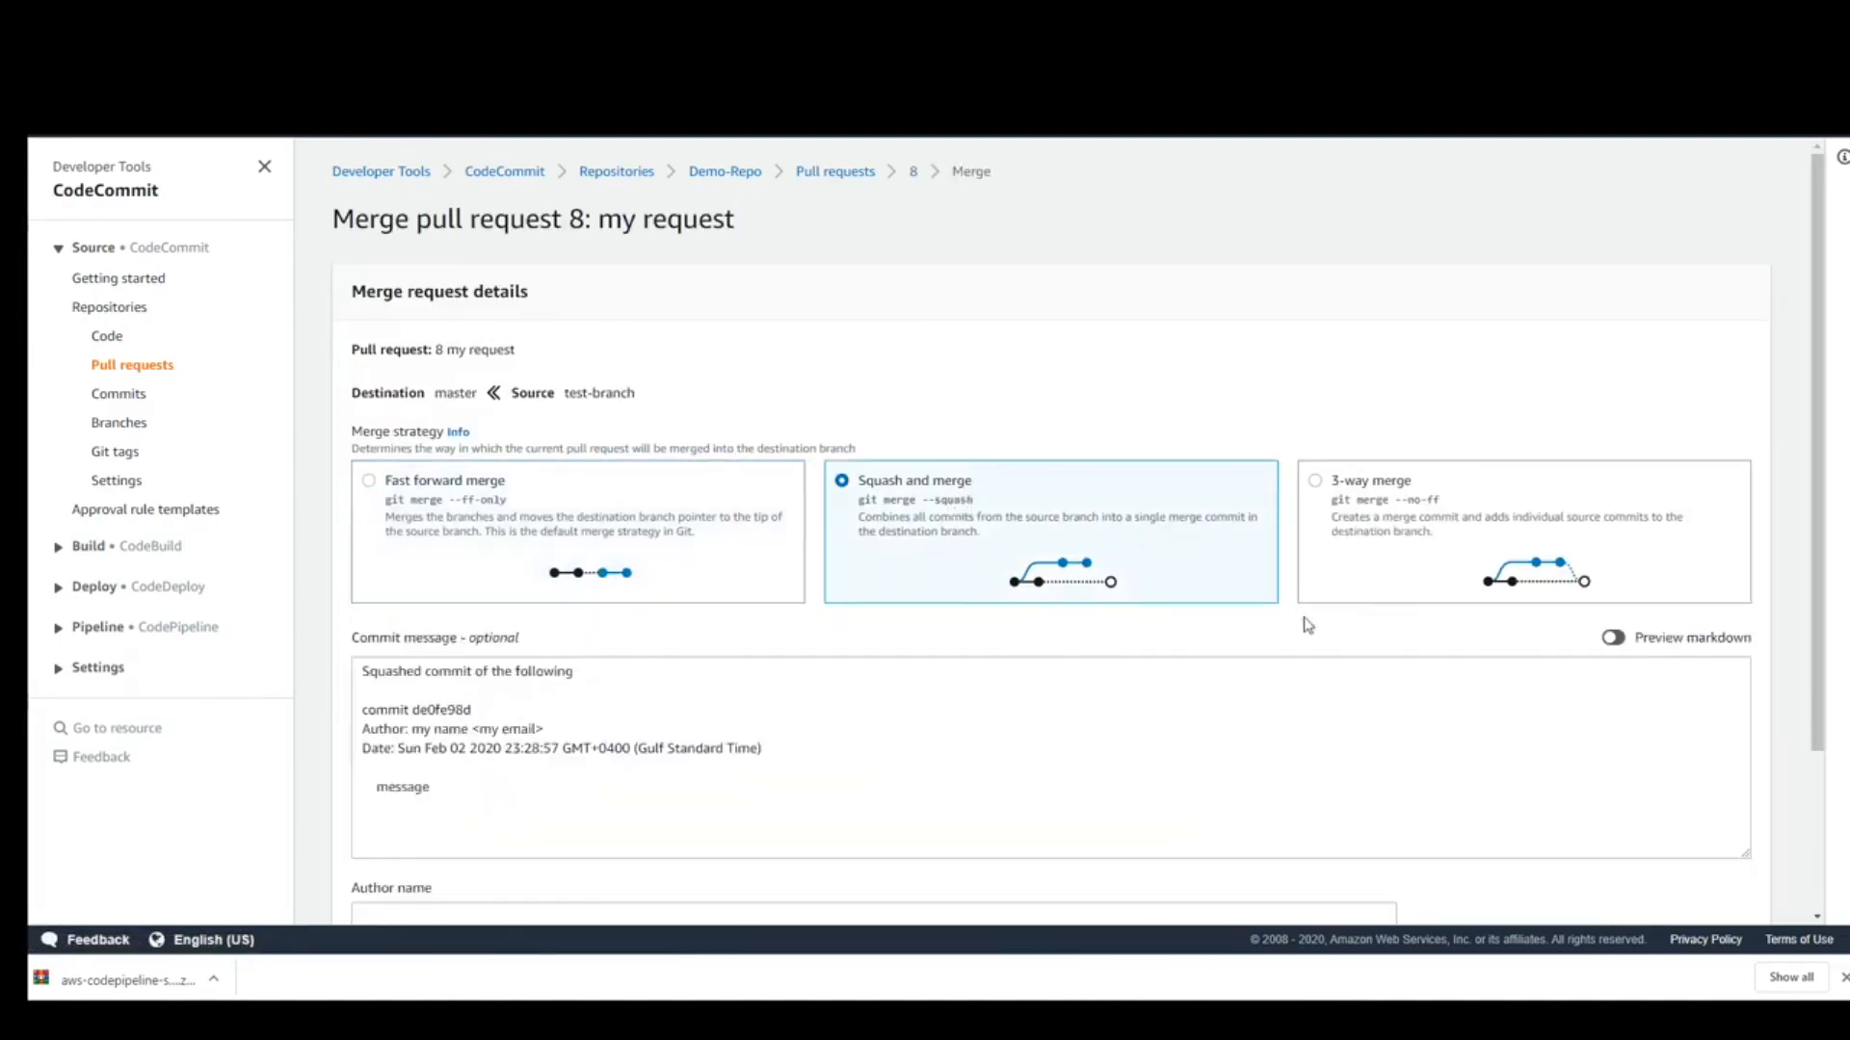
scroll(1280, 697, down, 1)
click(537, 806)
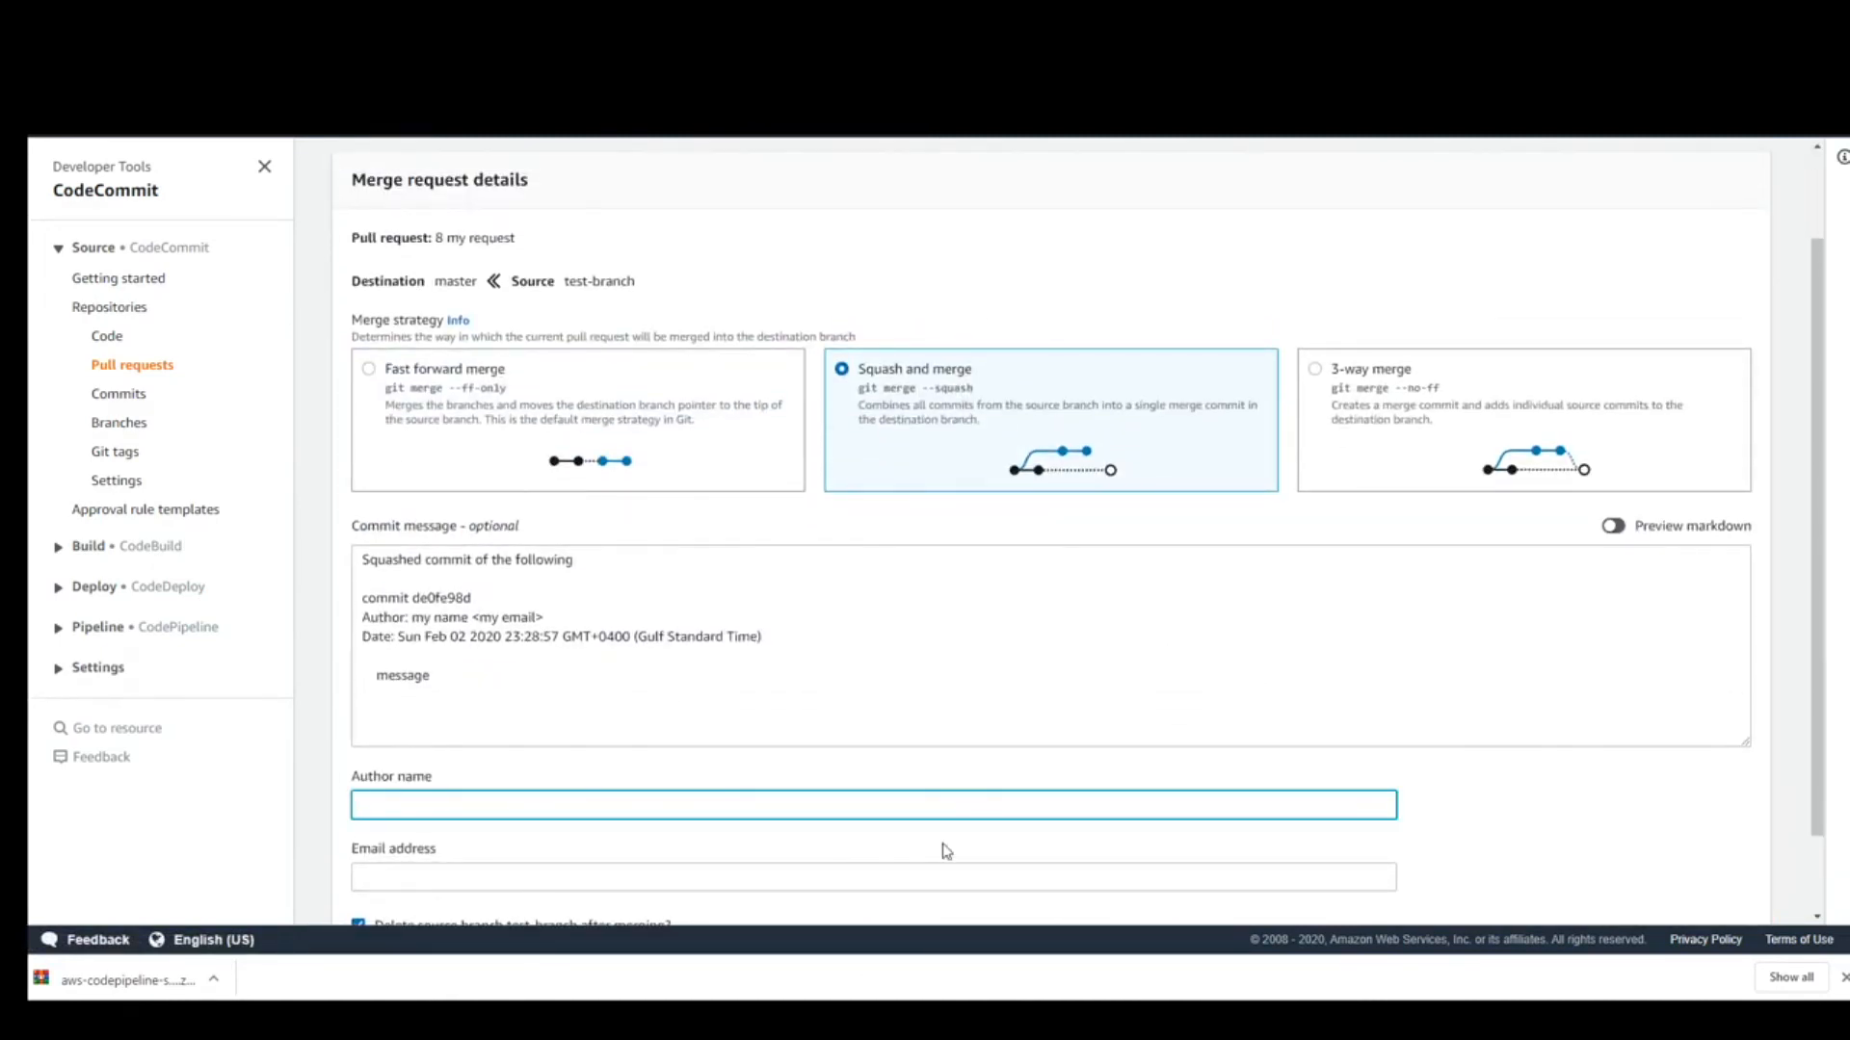
key(Tab)
text(my email)
key(Tab)
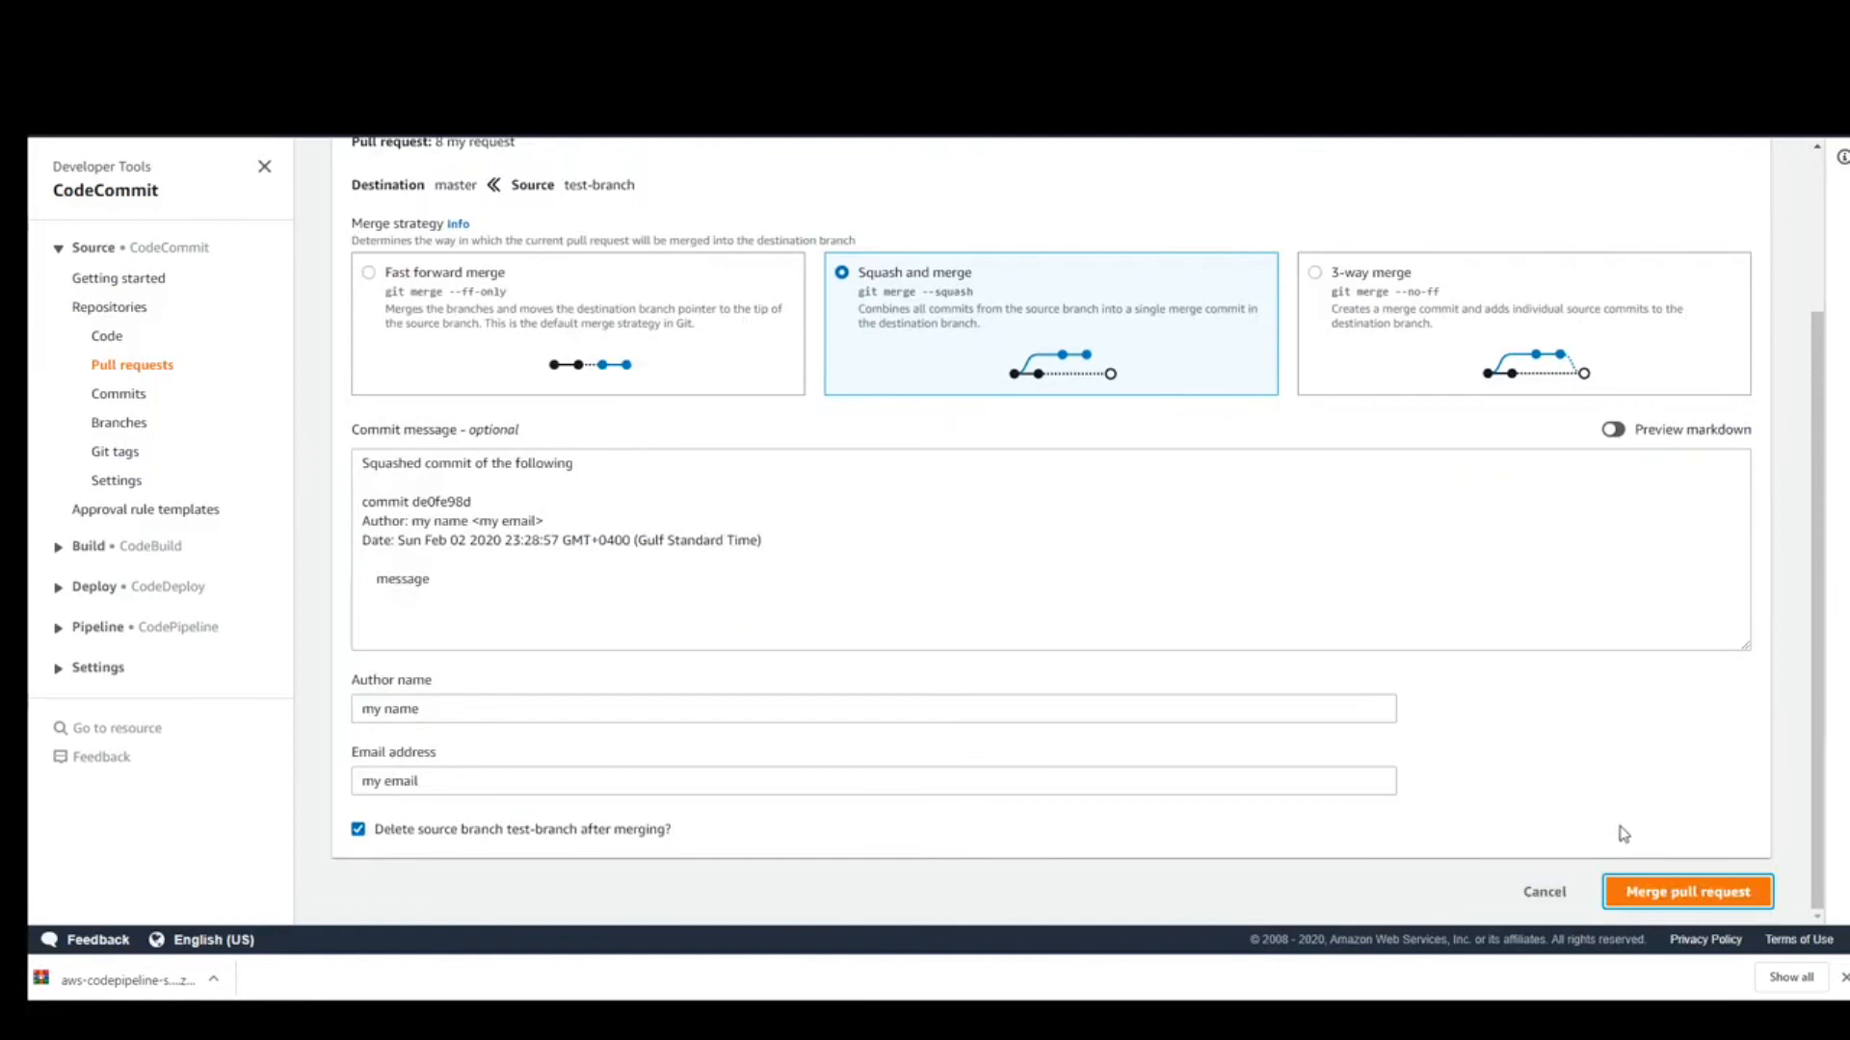
click(1655, 894)
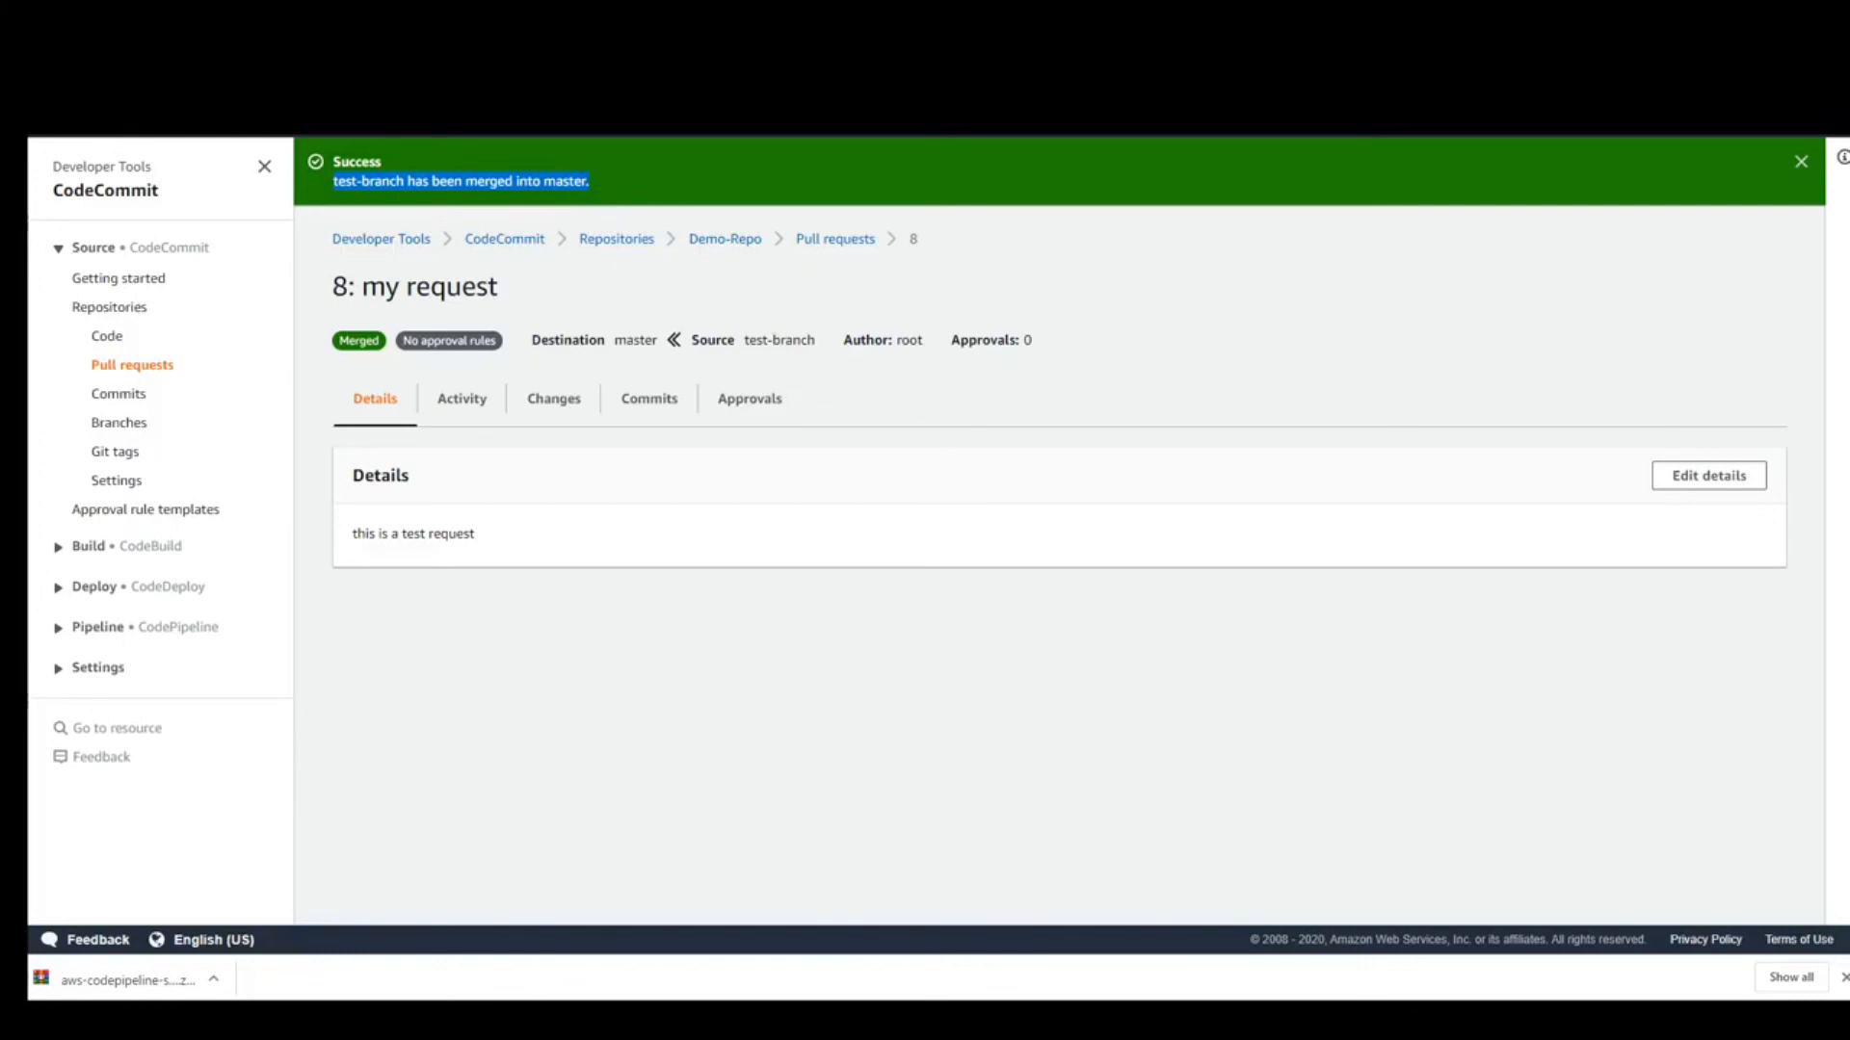
- Examine Demo-Repo's commit list and commit history graph for the master branch
click(104, 395)
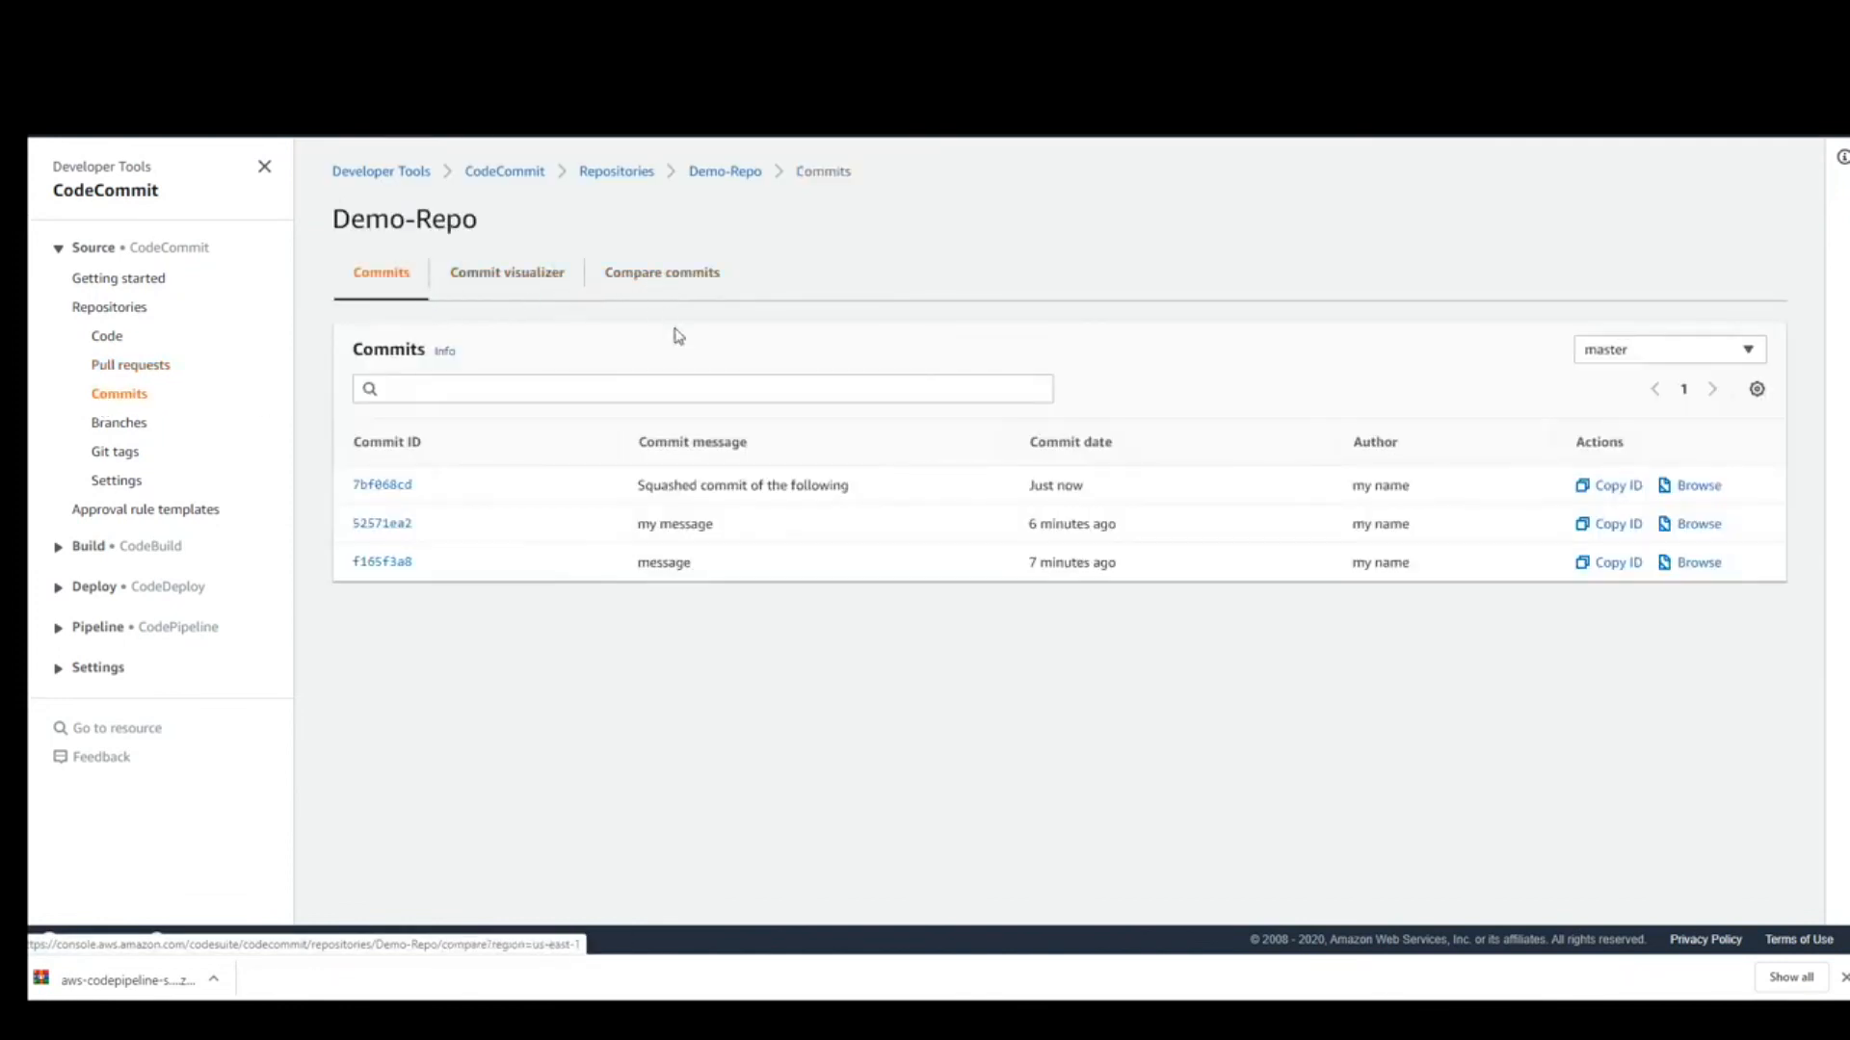
drag(620, 492, 903, 501)
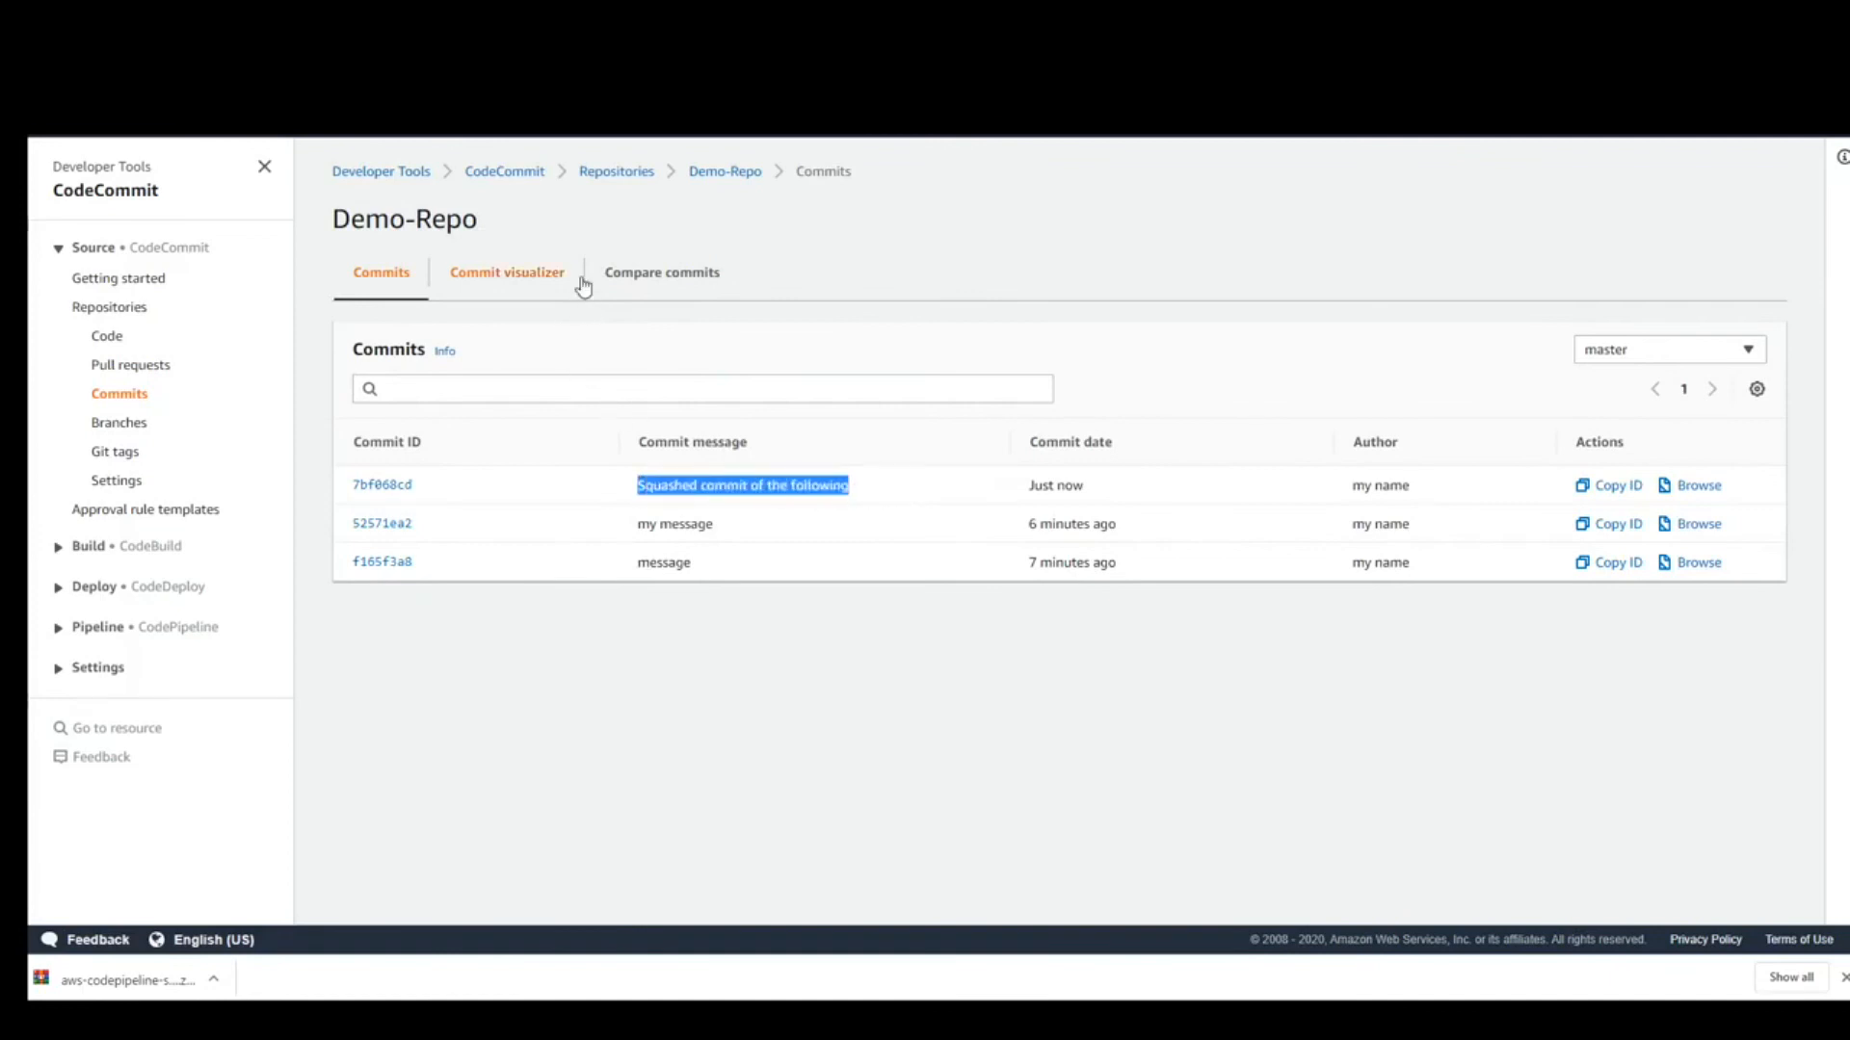
click(518, 279)
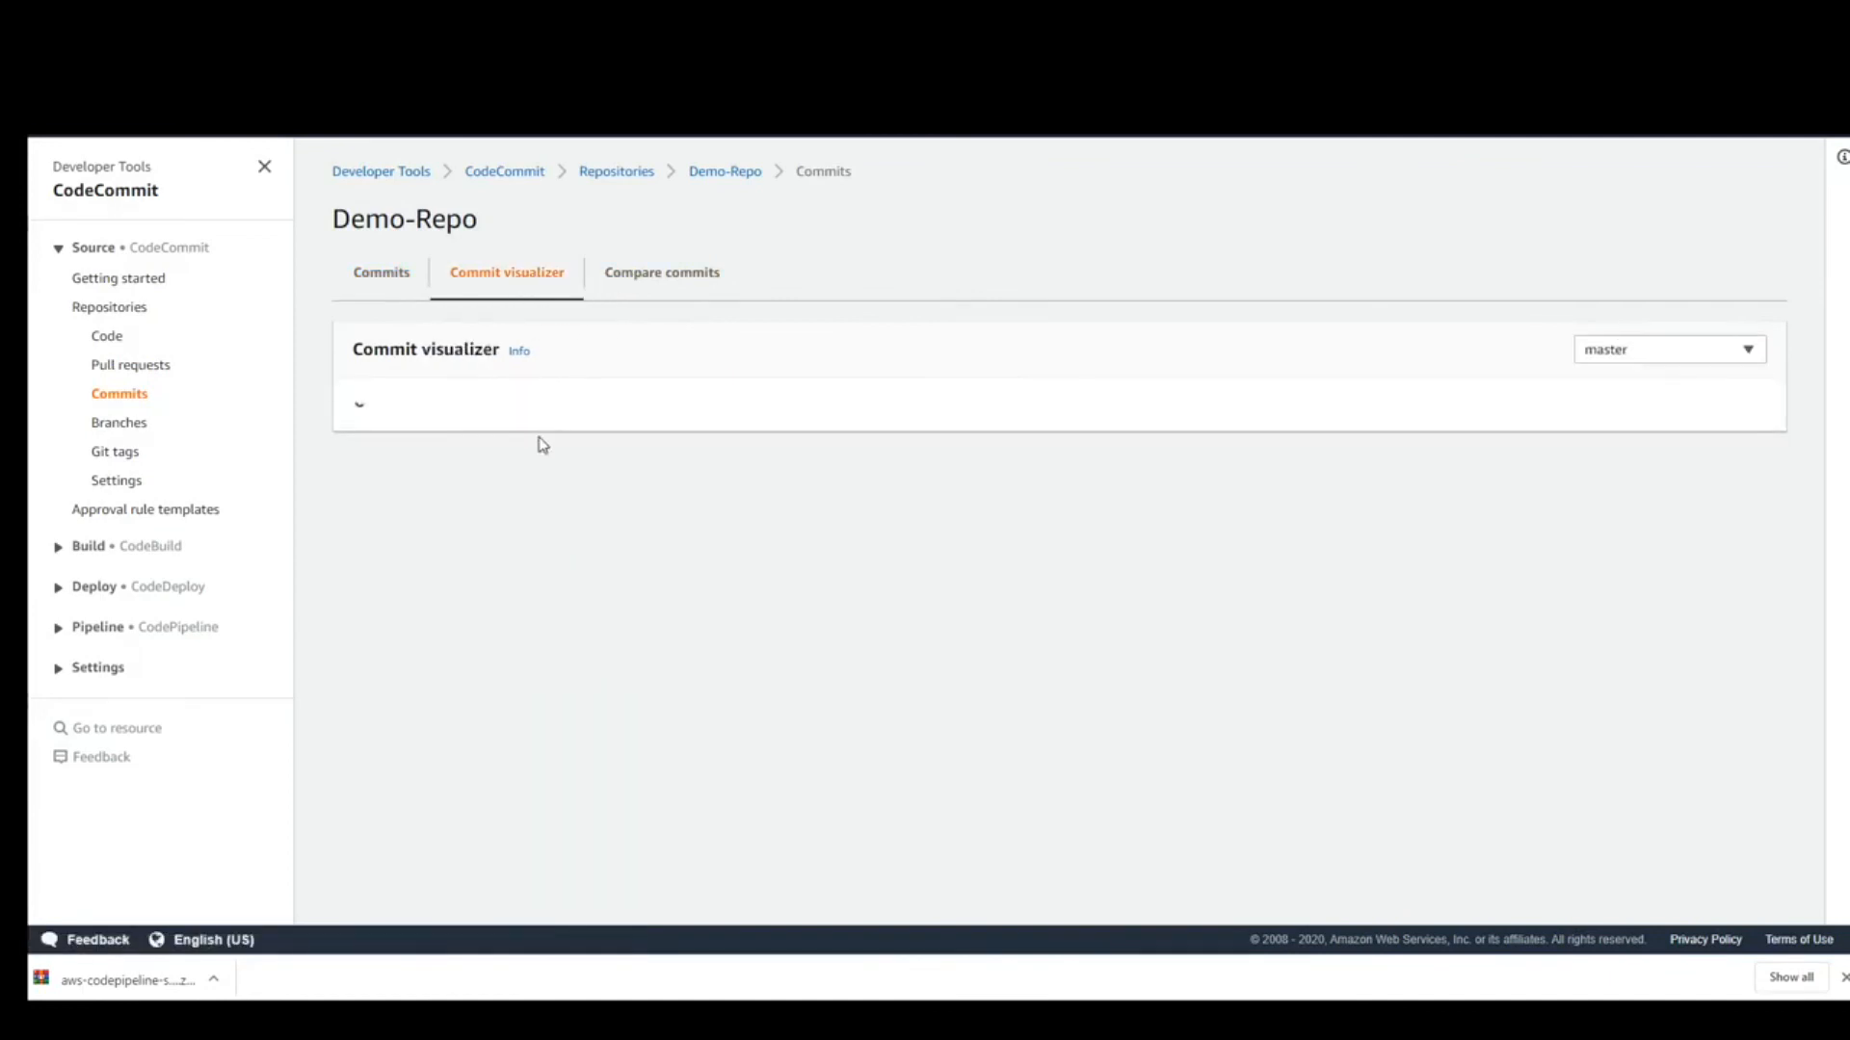
drag(482, 421, 674, 433)
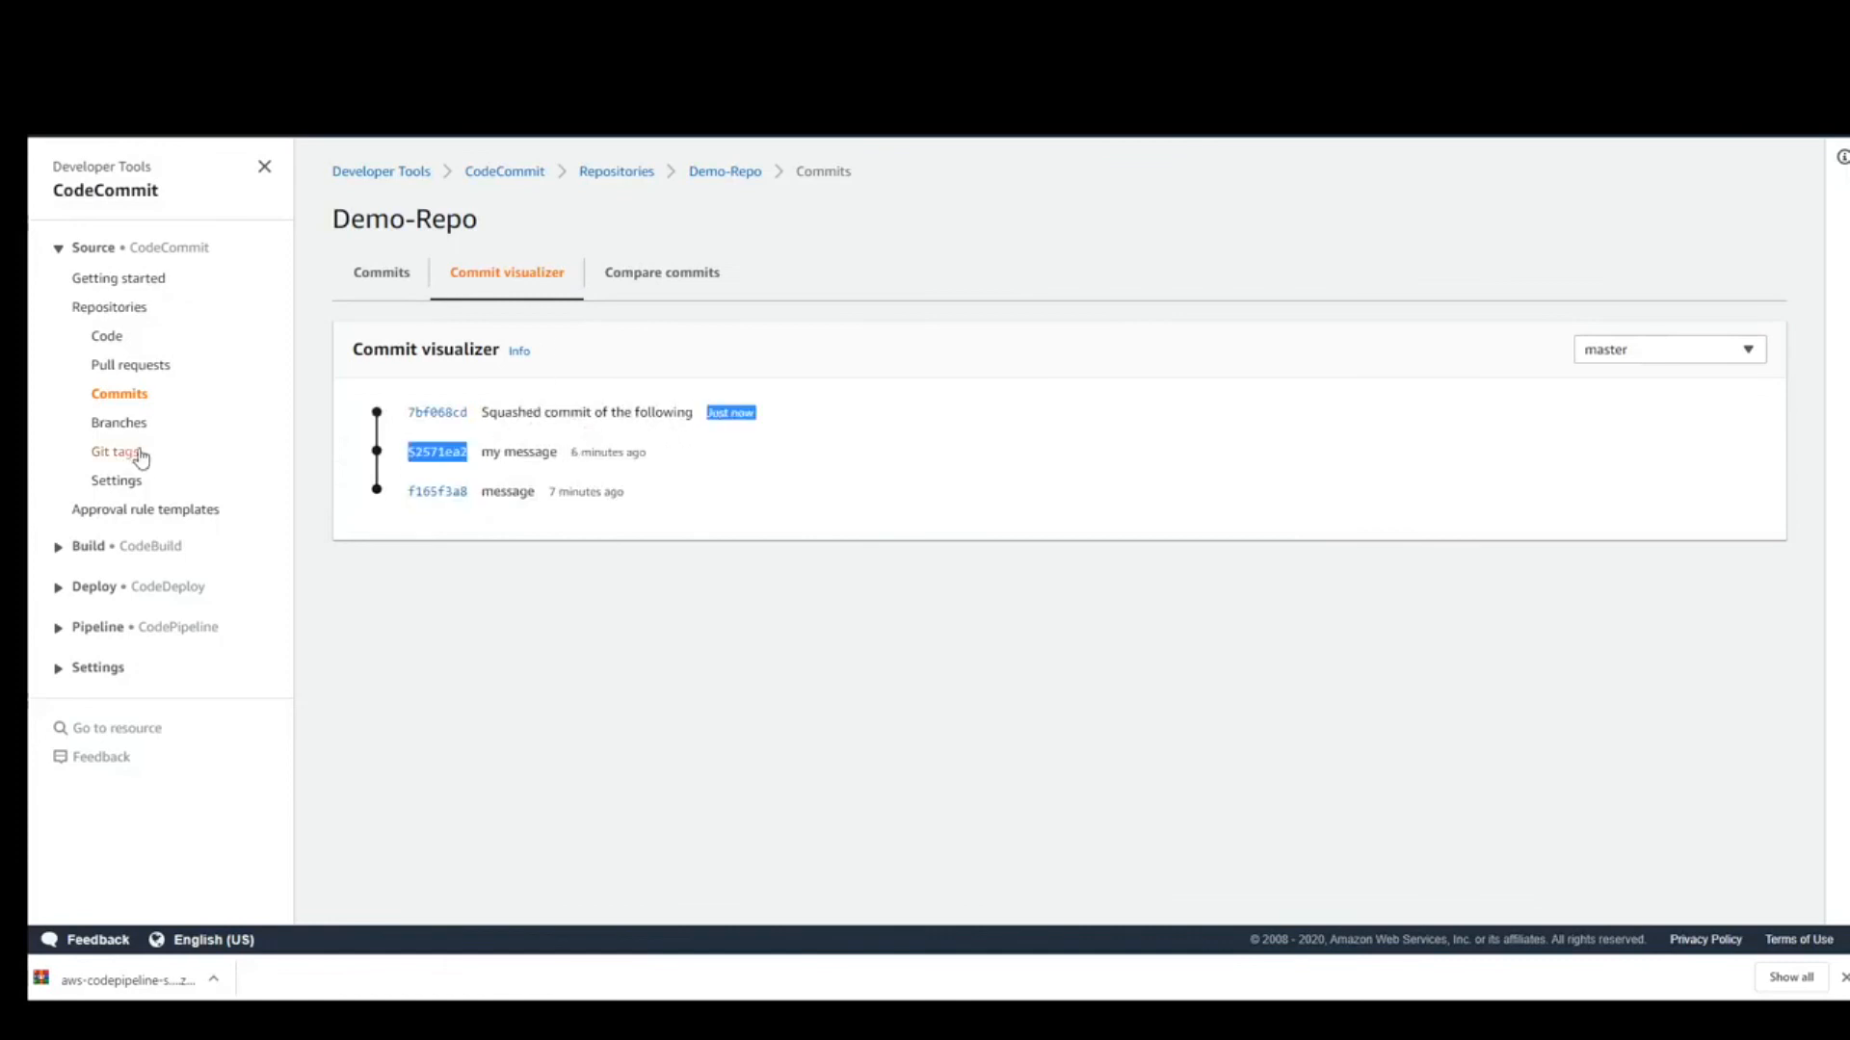
- Switch to the AWS CodeCommit user guide and read the clean-up instructions in Step 5
click(295, 145)
scroll(425, 518, down, 3)
scroll(428, 521, down, 2)
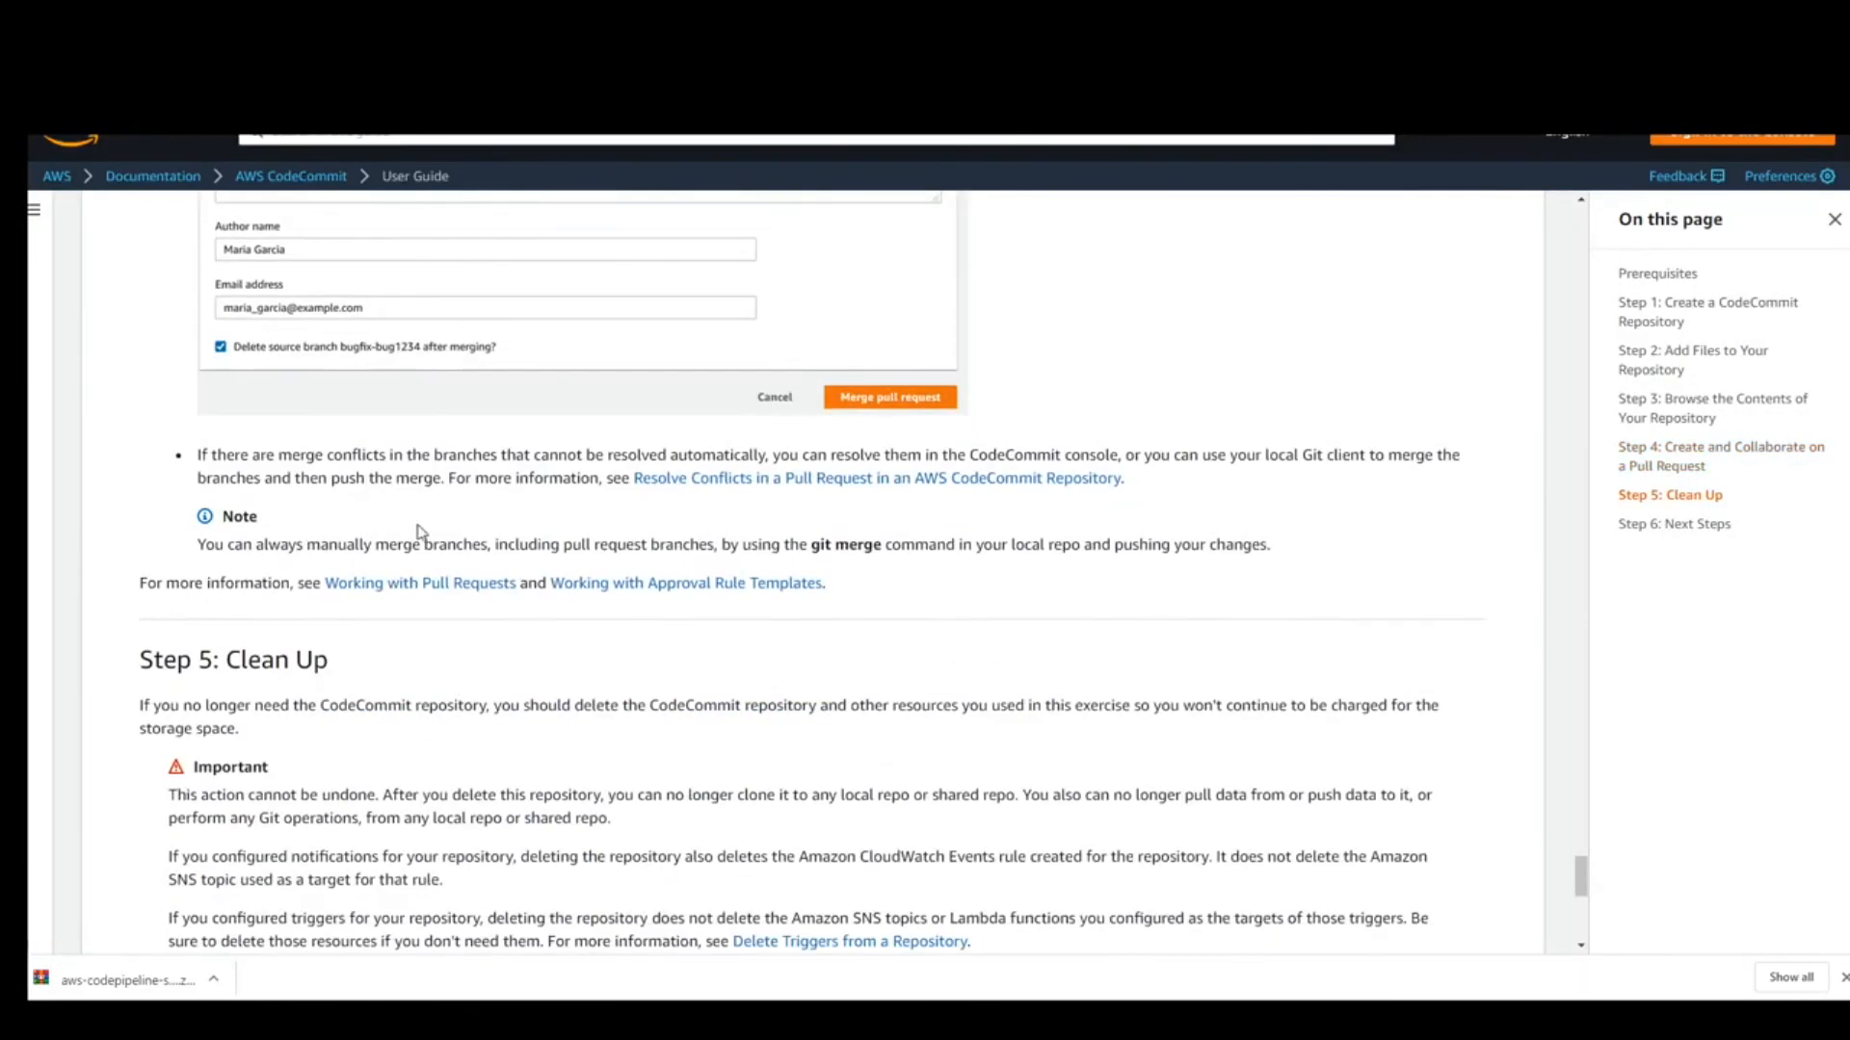
scroll(318, 617, down, 4)
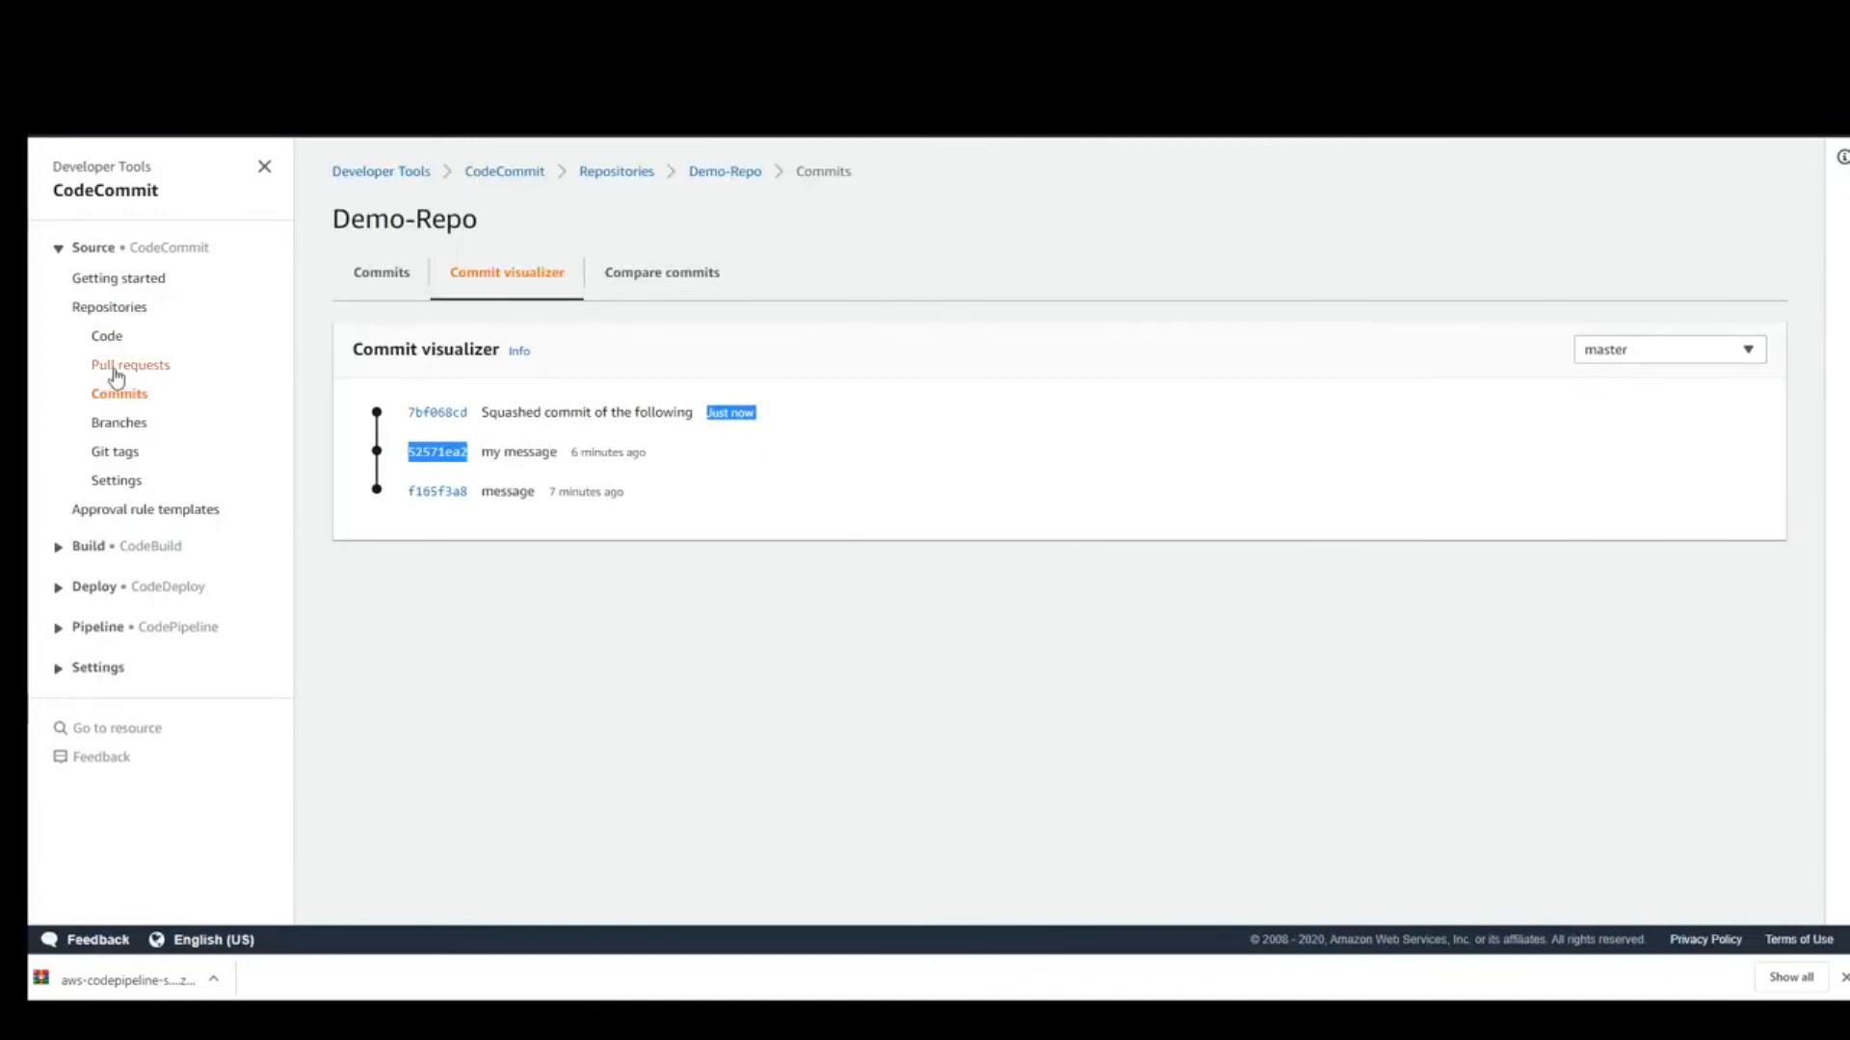
- Back in the CodeCommit console, check Demo-Repo's open pull requests and delete the approval rule template "need 2 approval for merge"
click(115, 370)
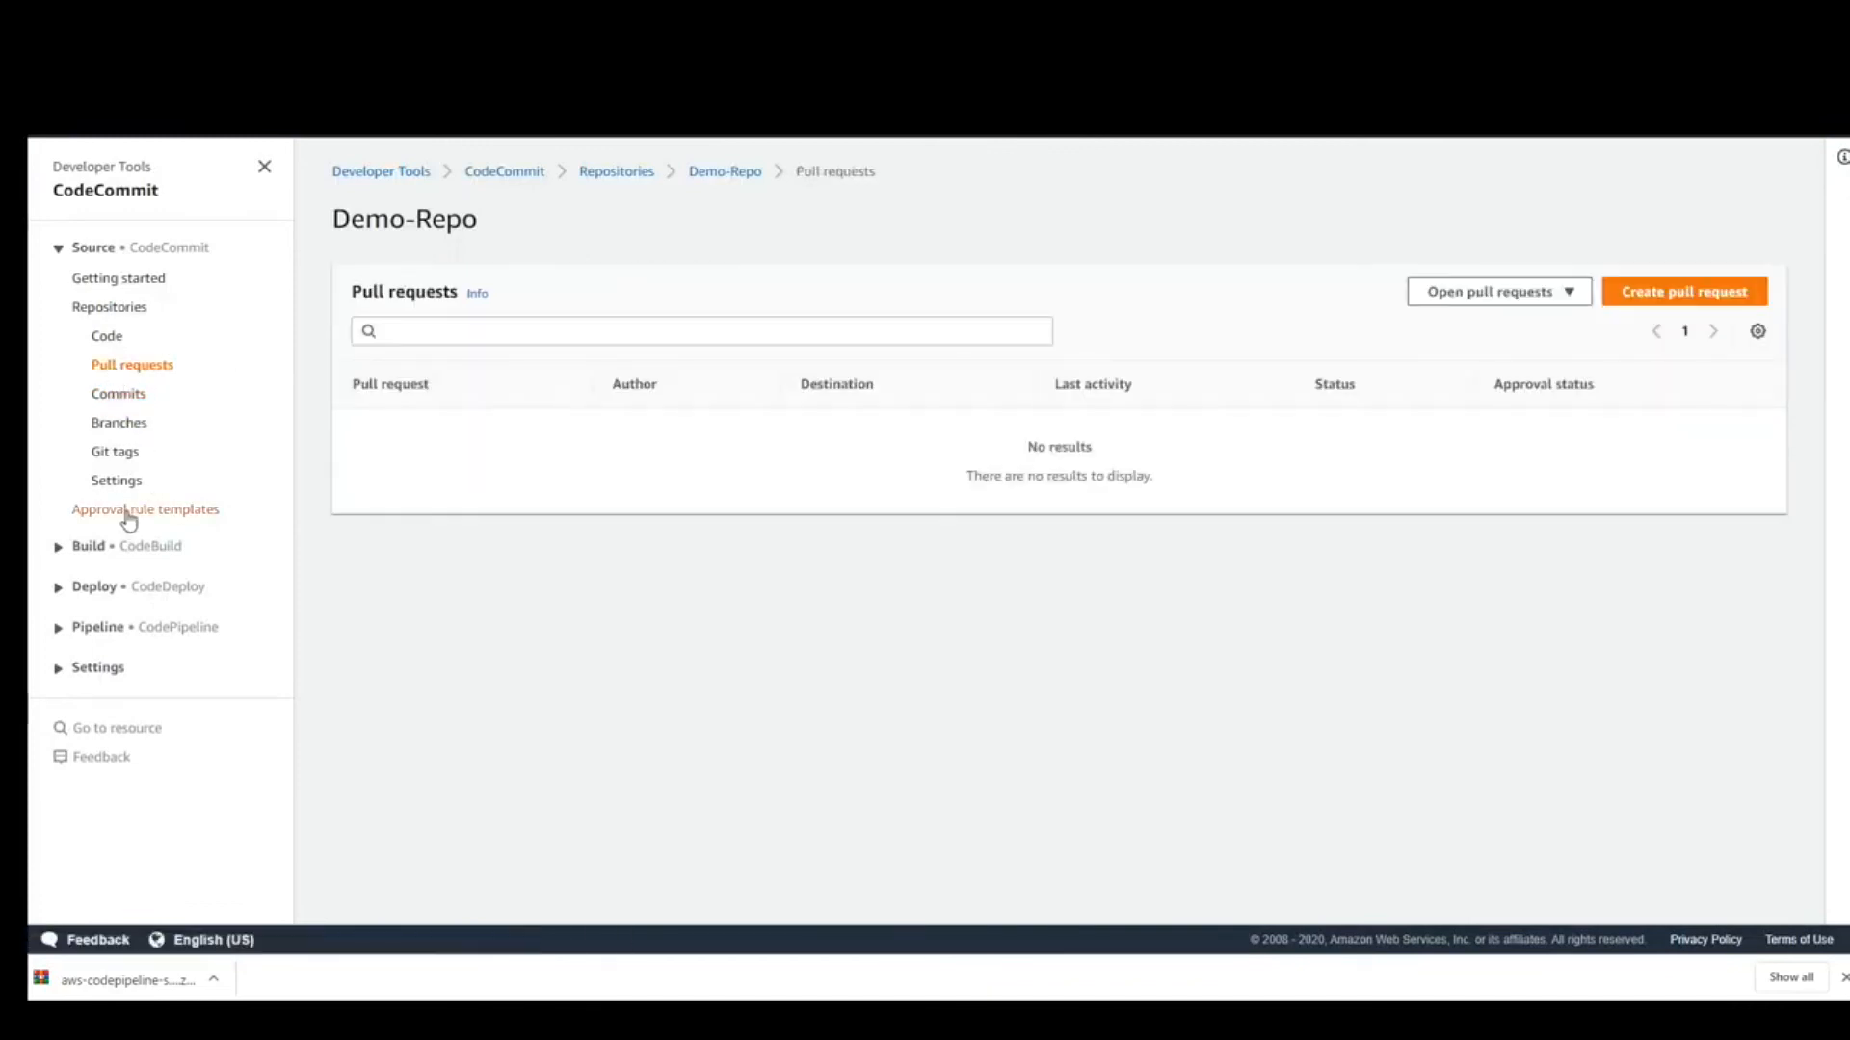
click(128, 516)
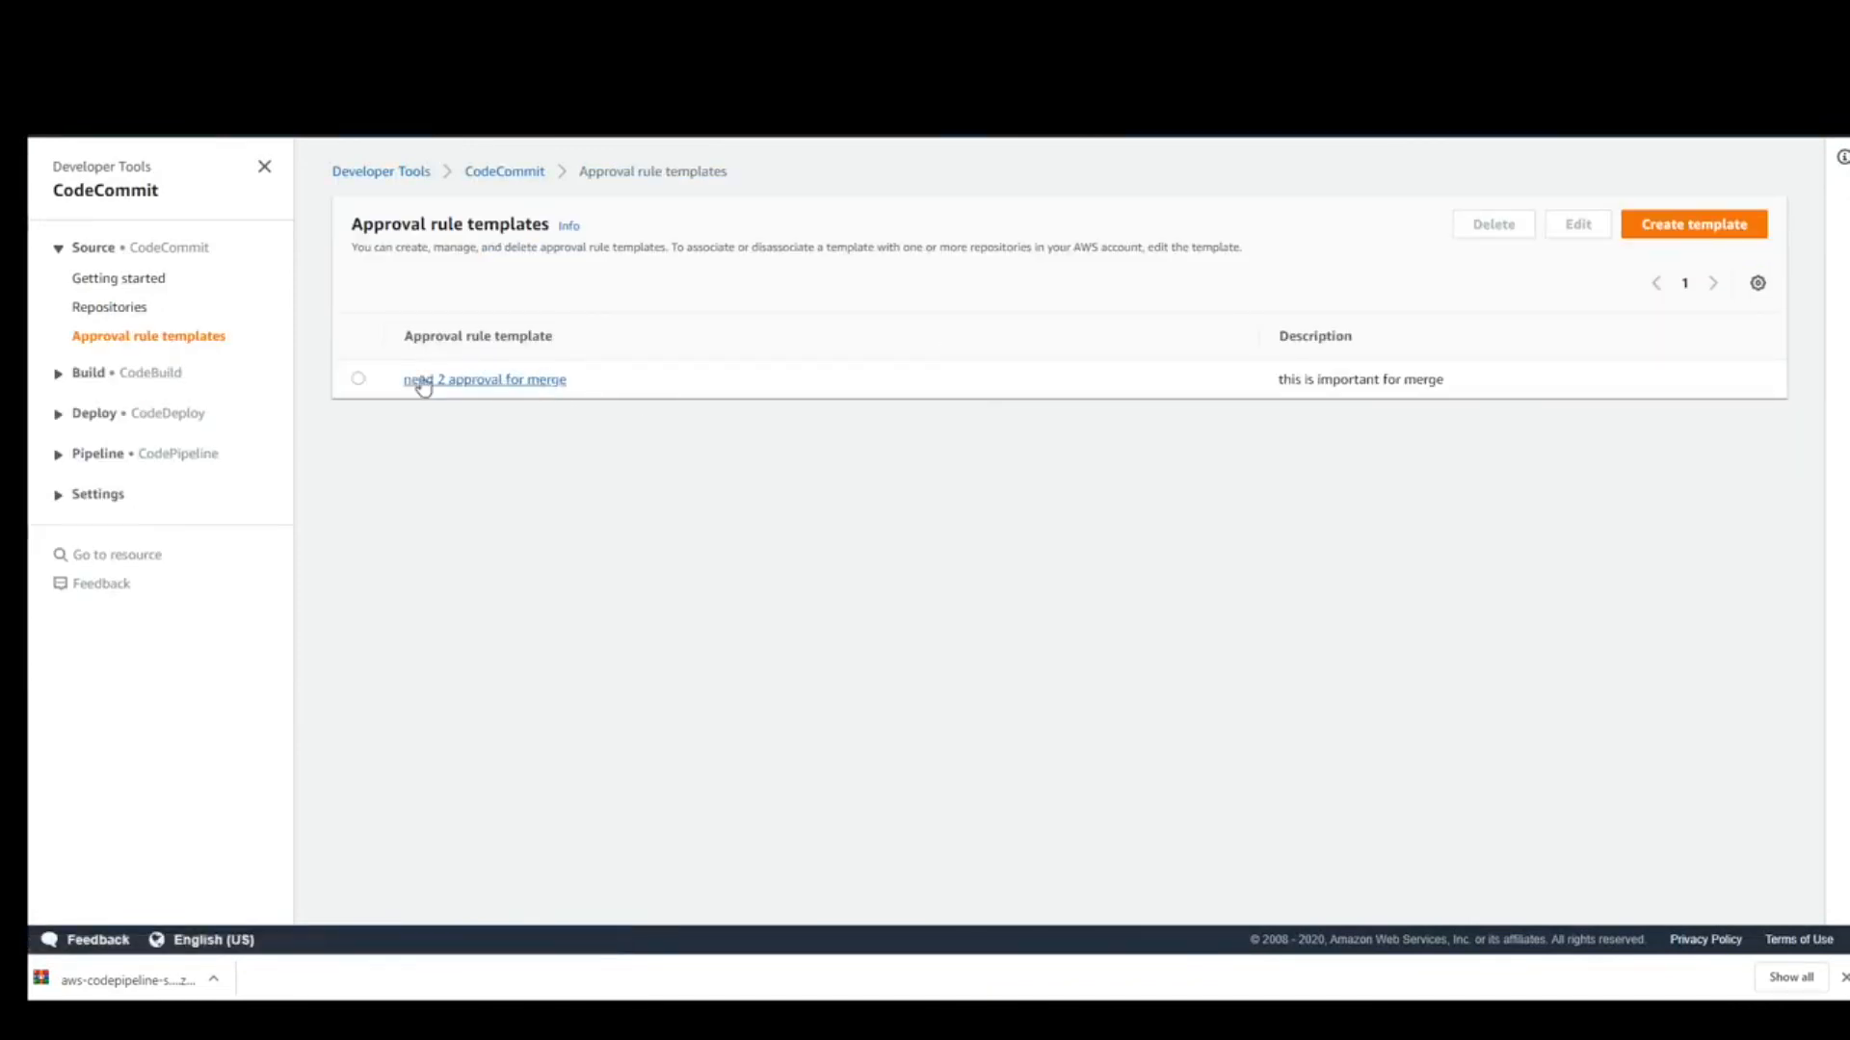
click(359, 380)
click(1520, 225)
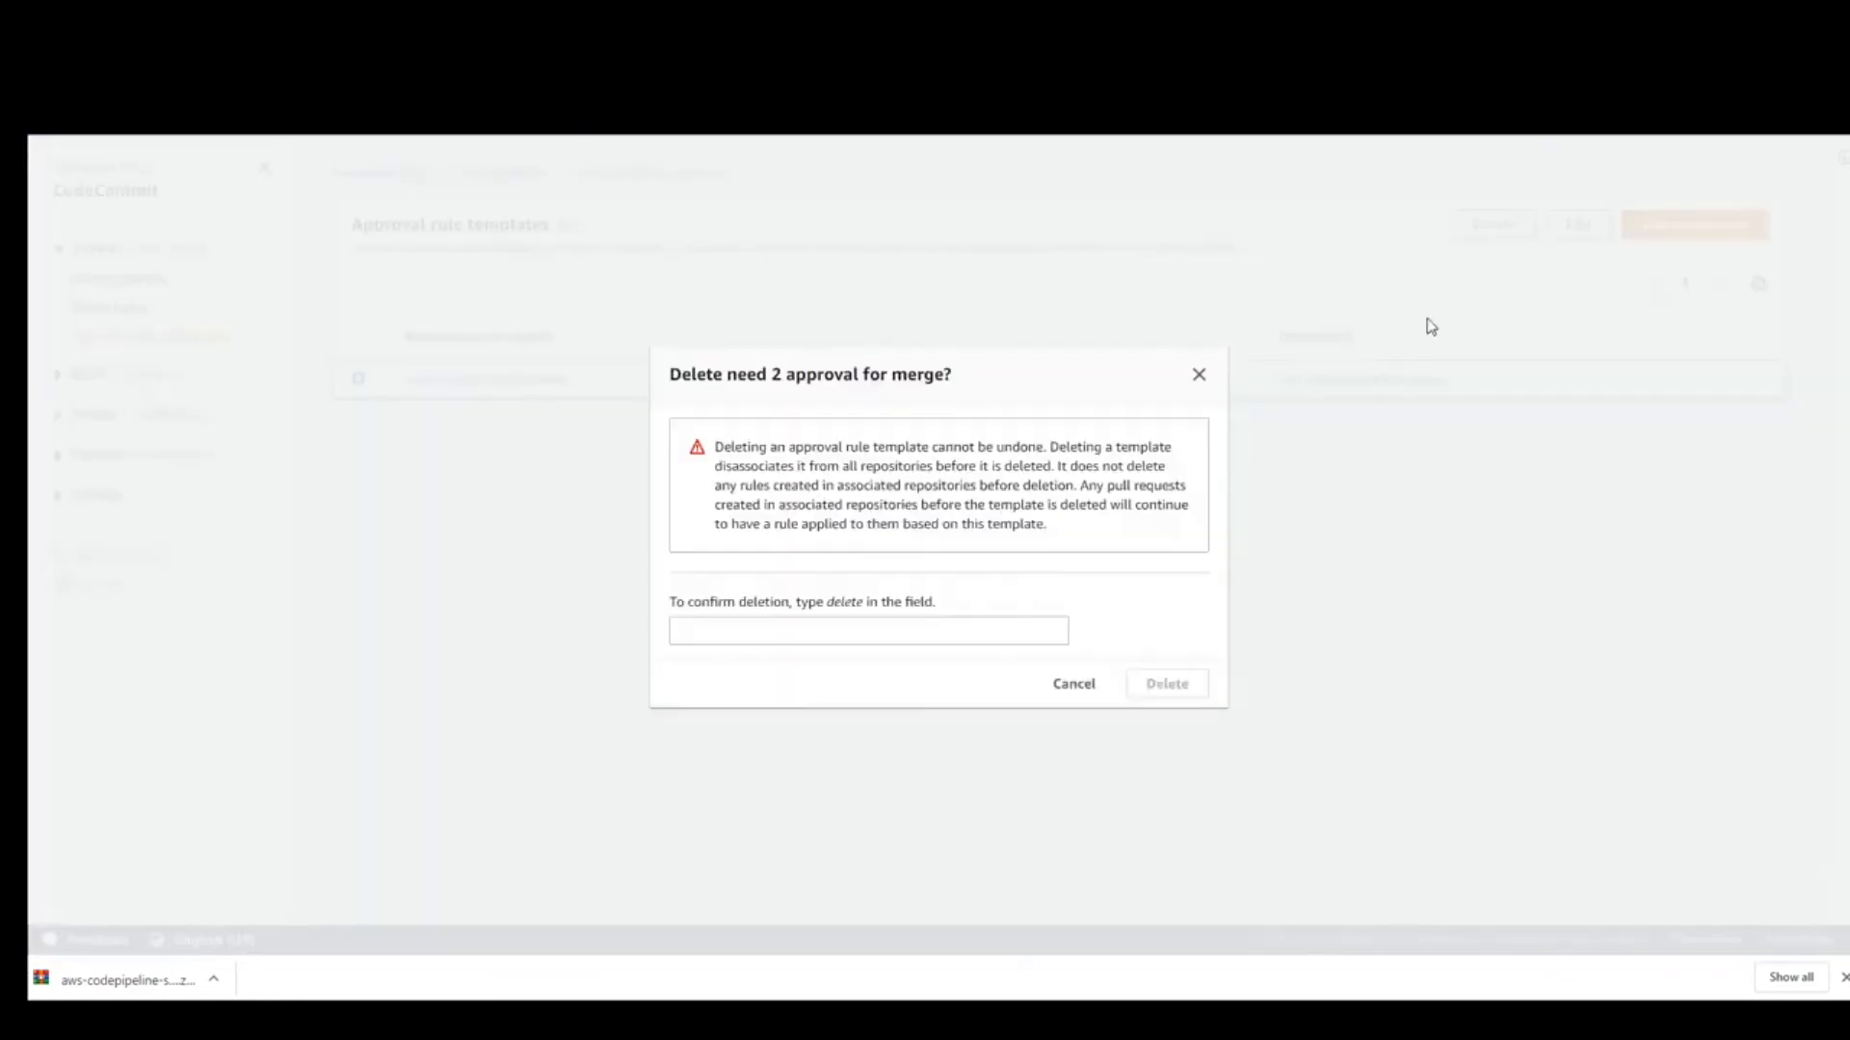
click(929, 630)
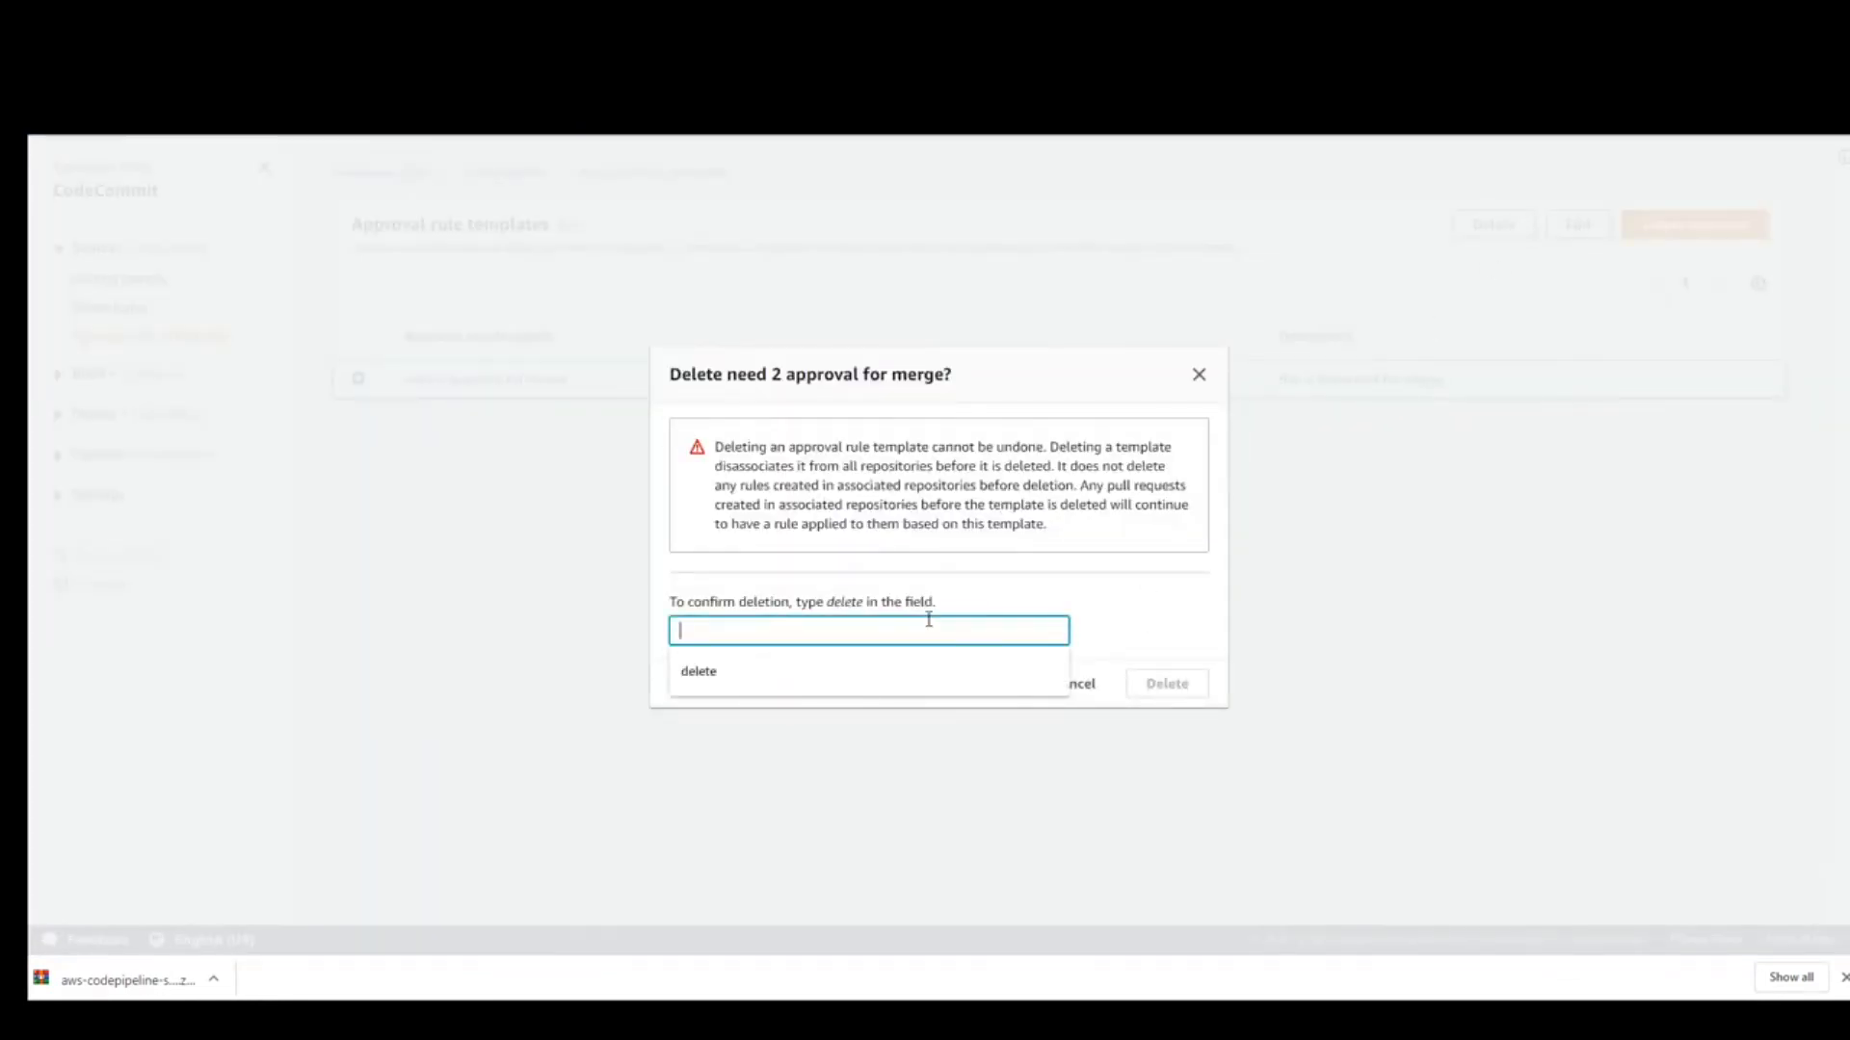
click(742, 674)
click(1161, 686)
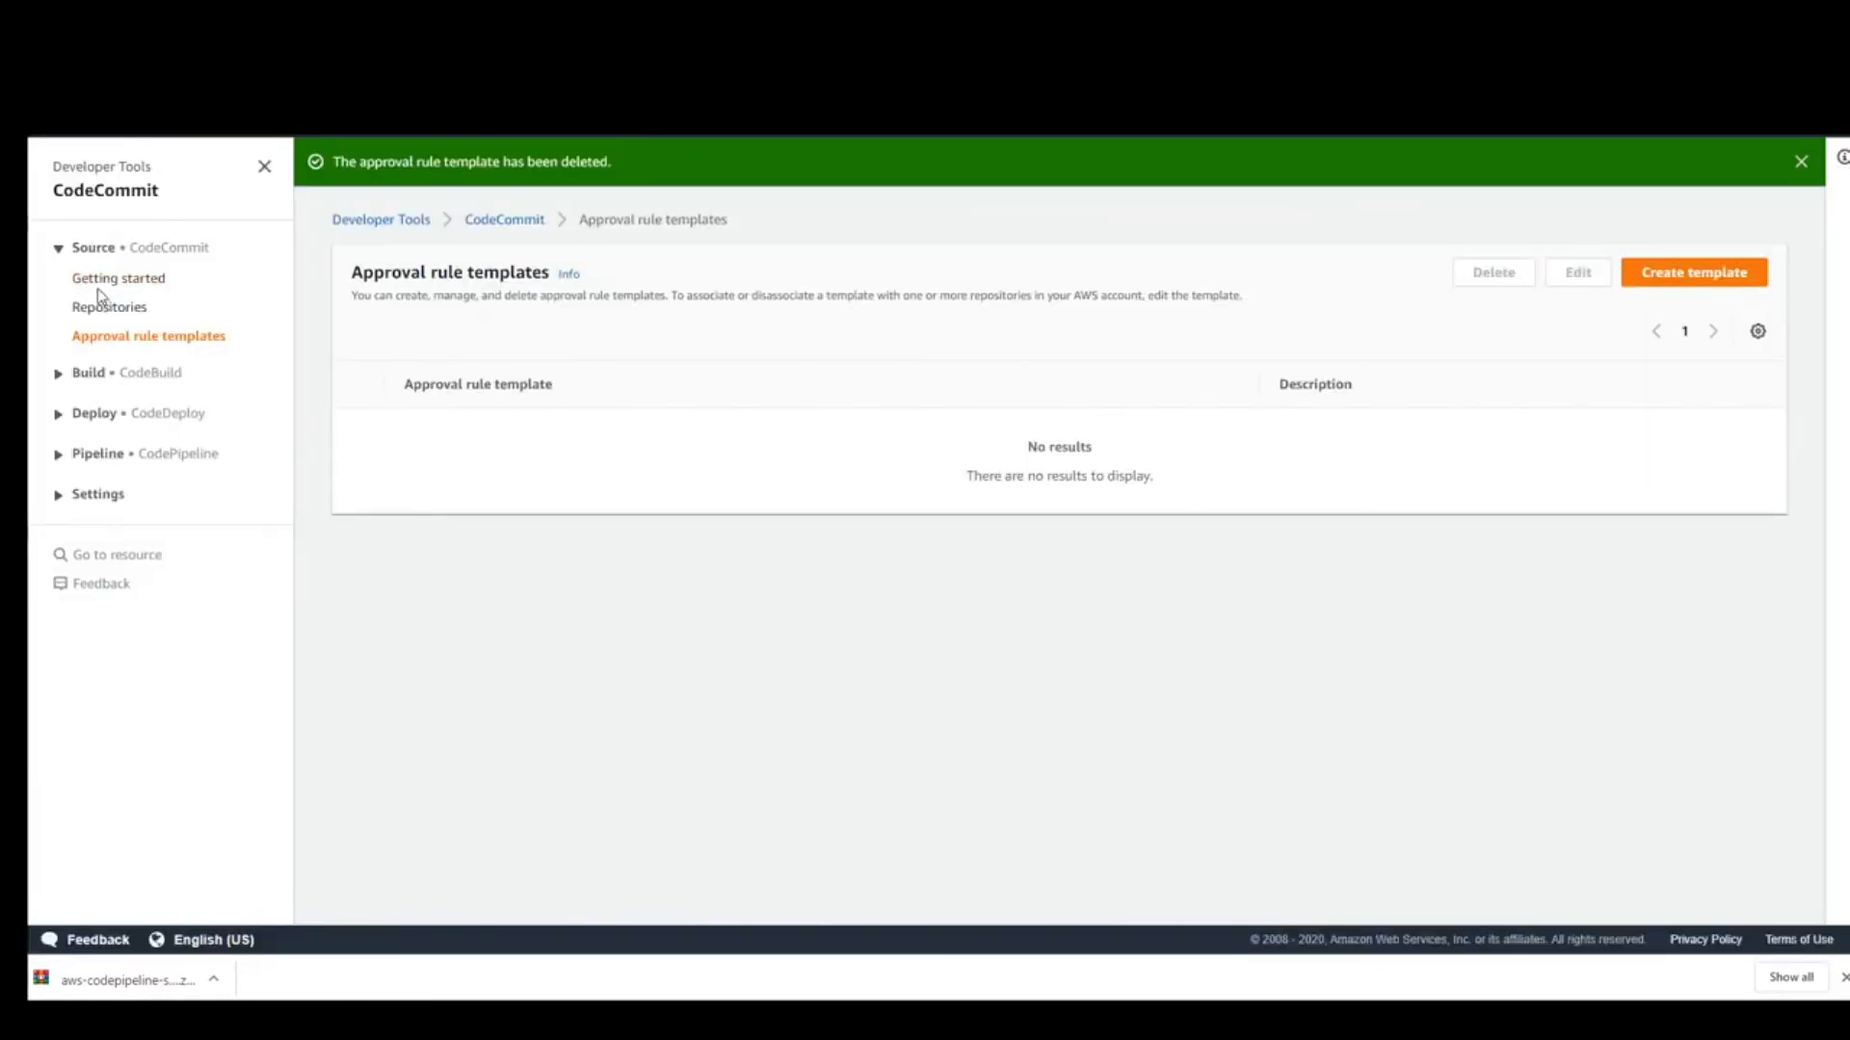
- Delete the repository Demo-Repo from the repositories list, confirming with "delete"
click(101, 190)
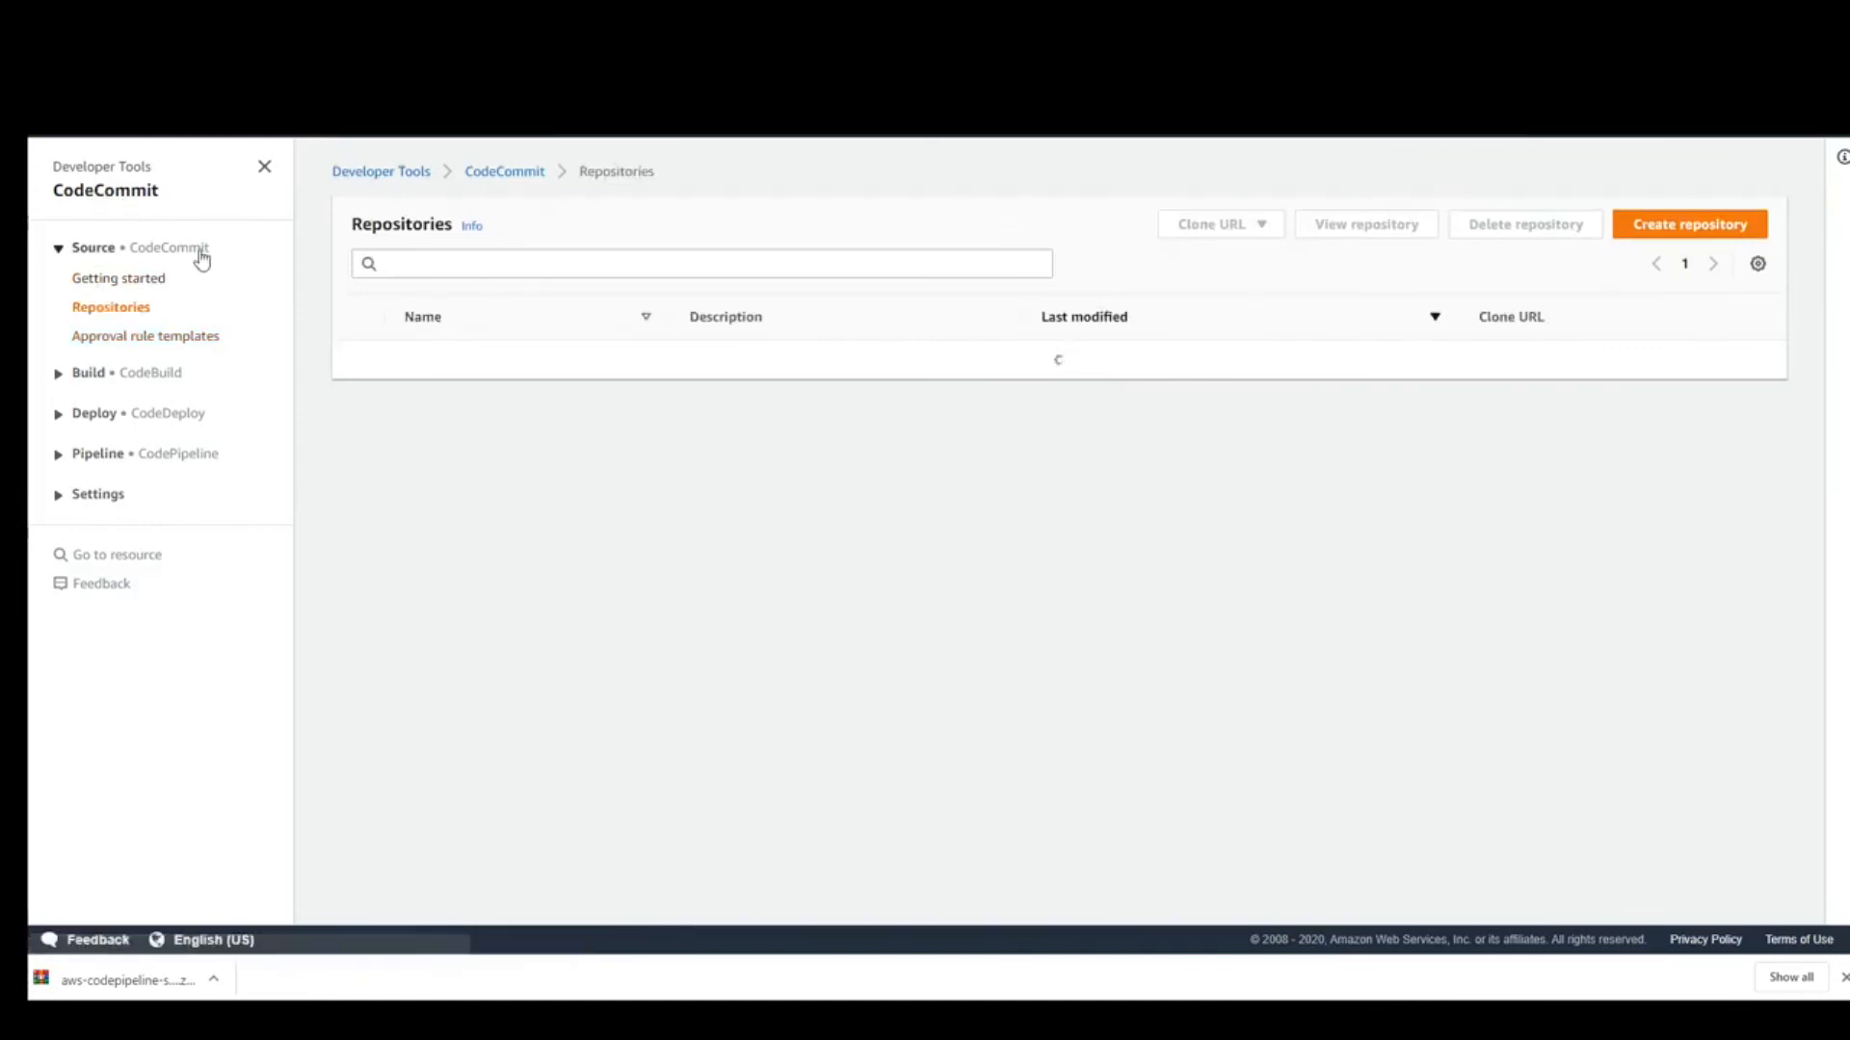
click(460, 365)
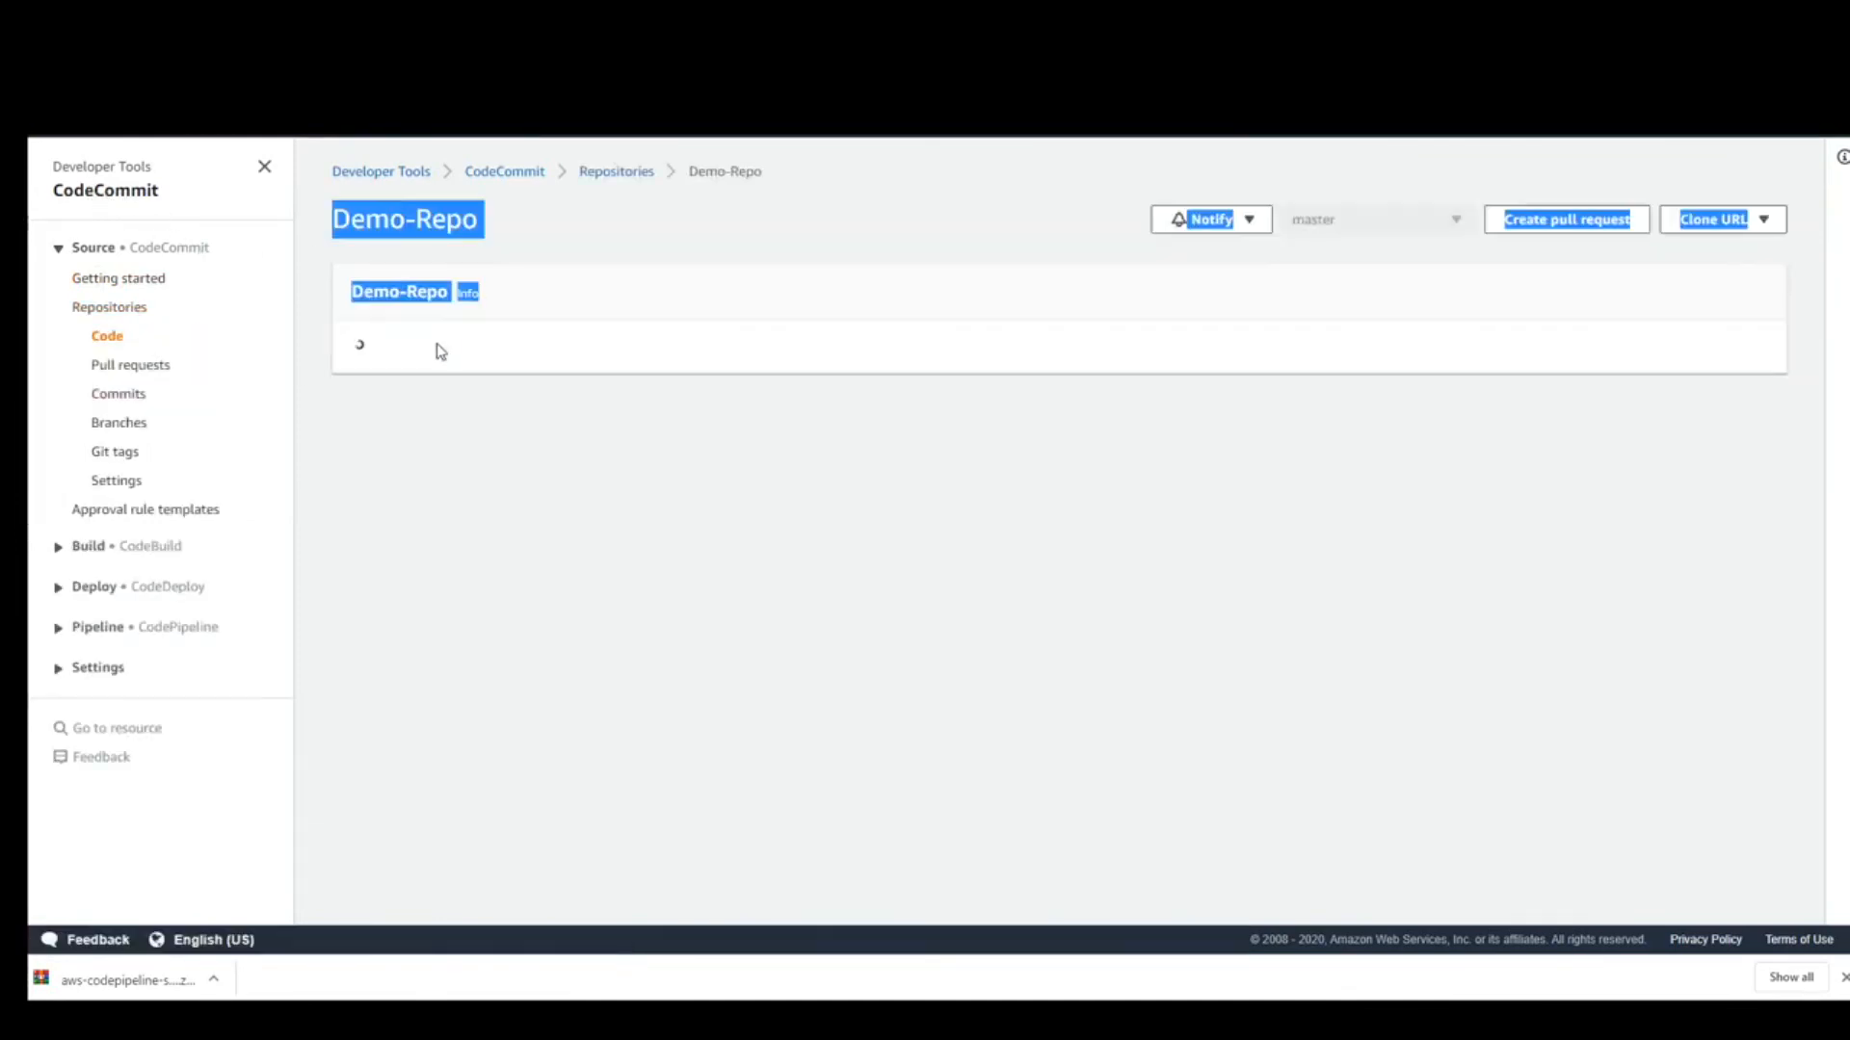
key(alt+Left)
click(362, 370)
click(1546, 226)
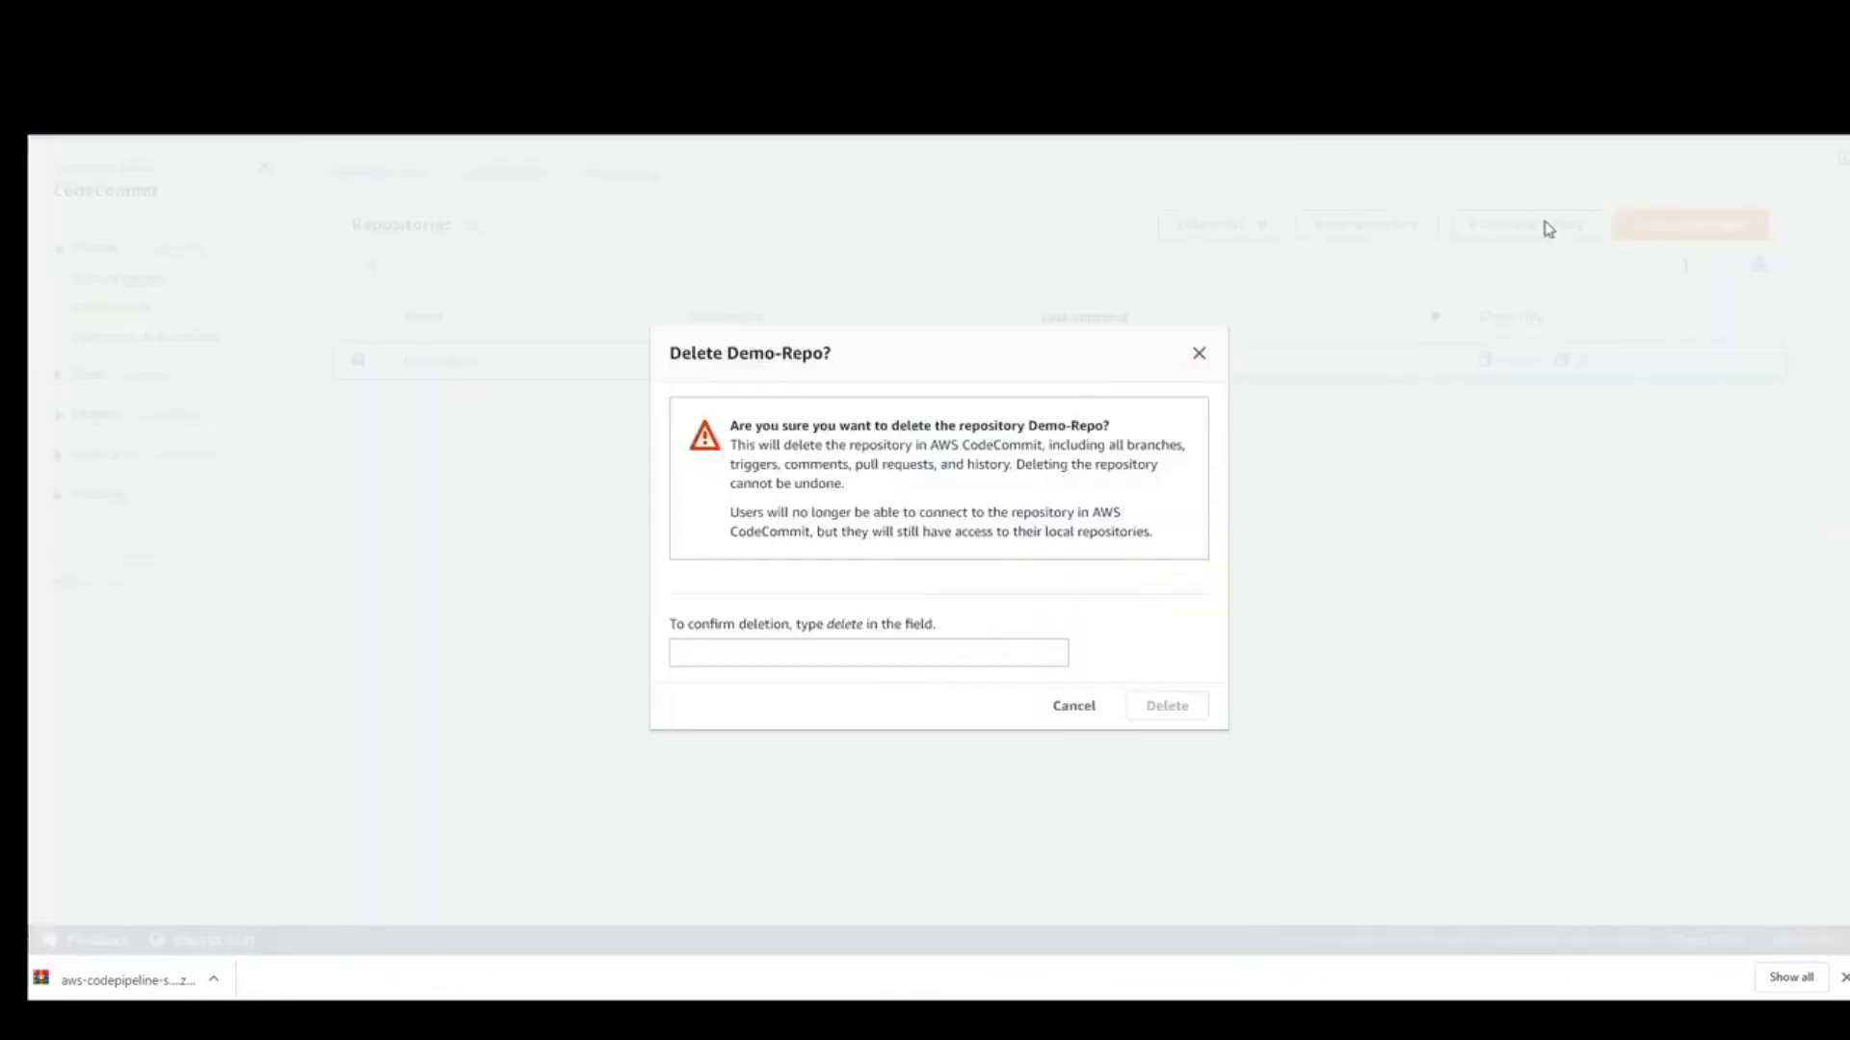
click(816, 651)
text(delete)
click(1162, 706)
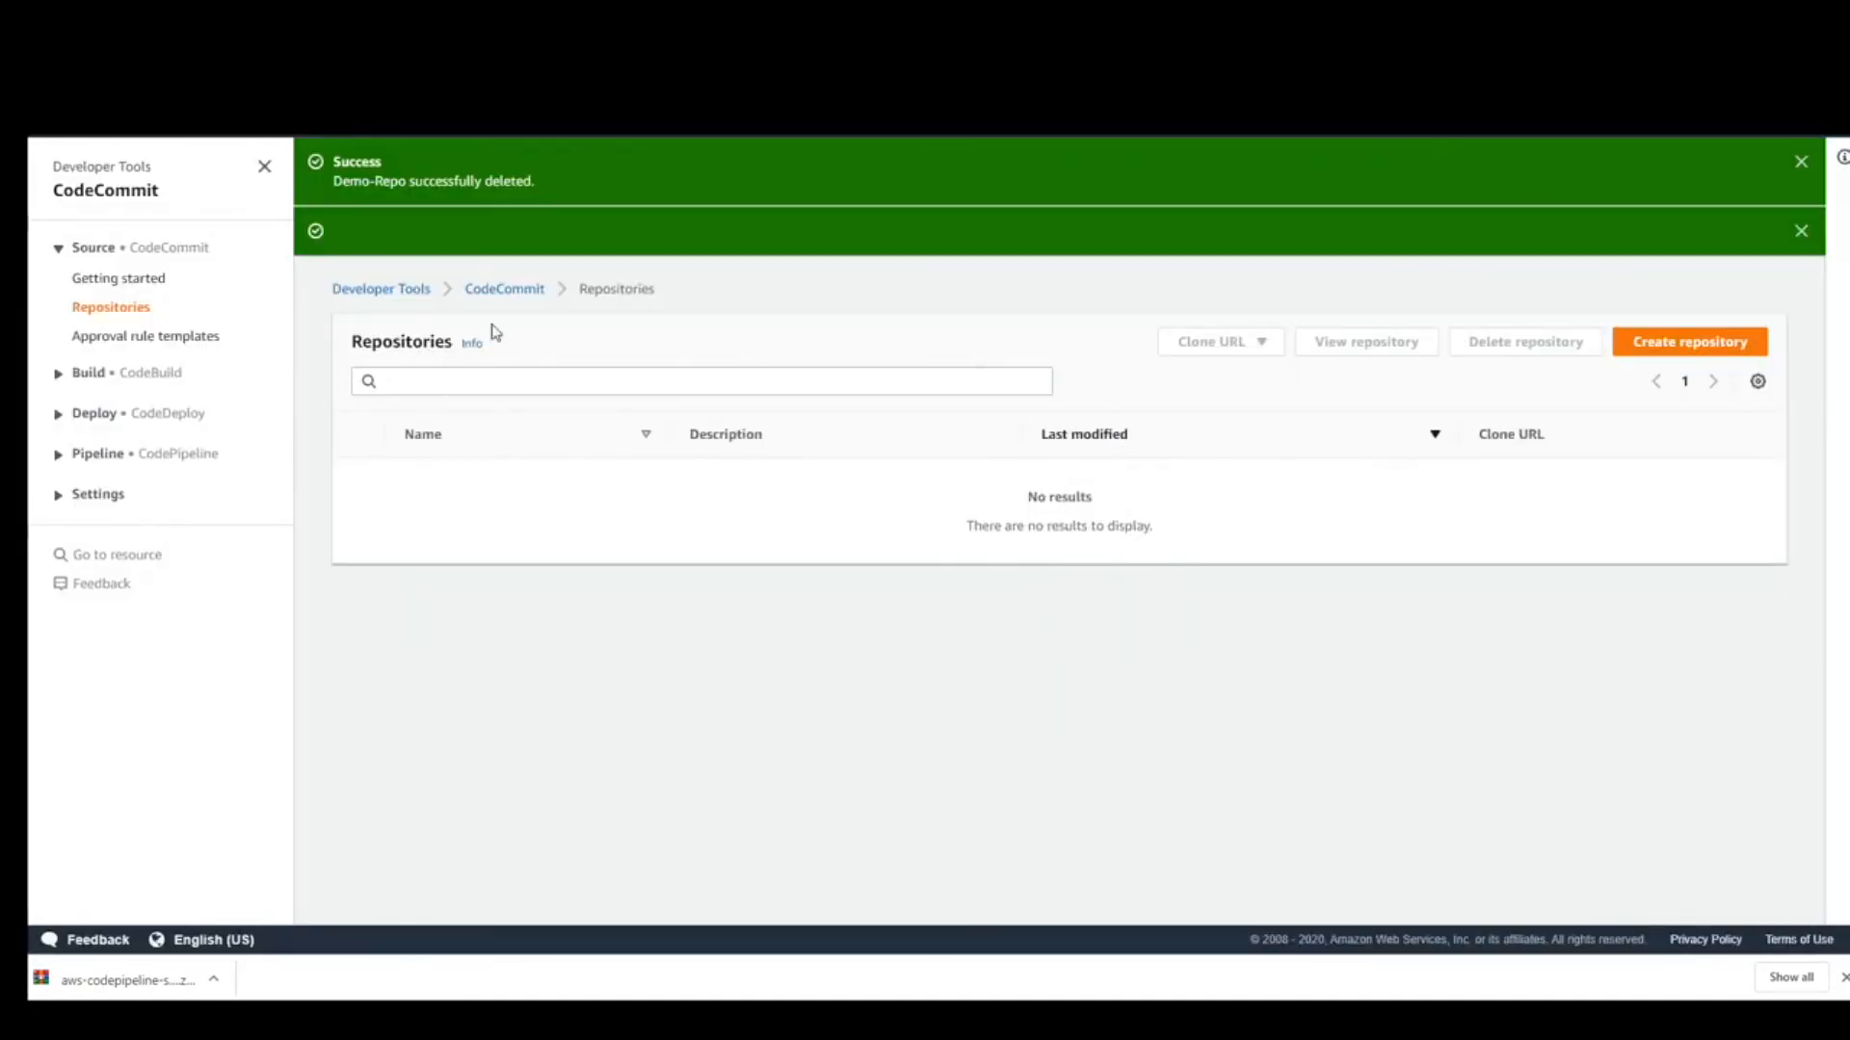